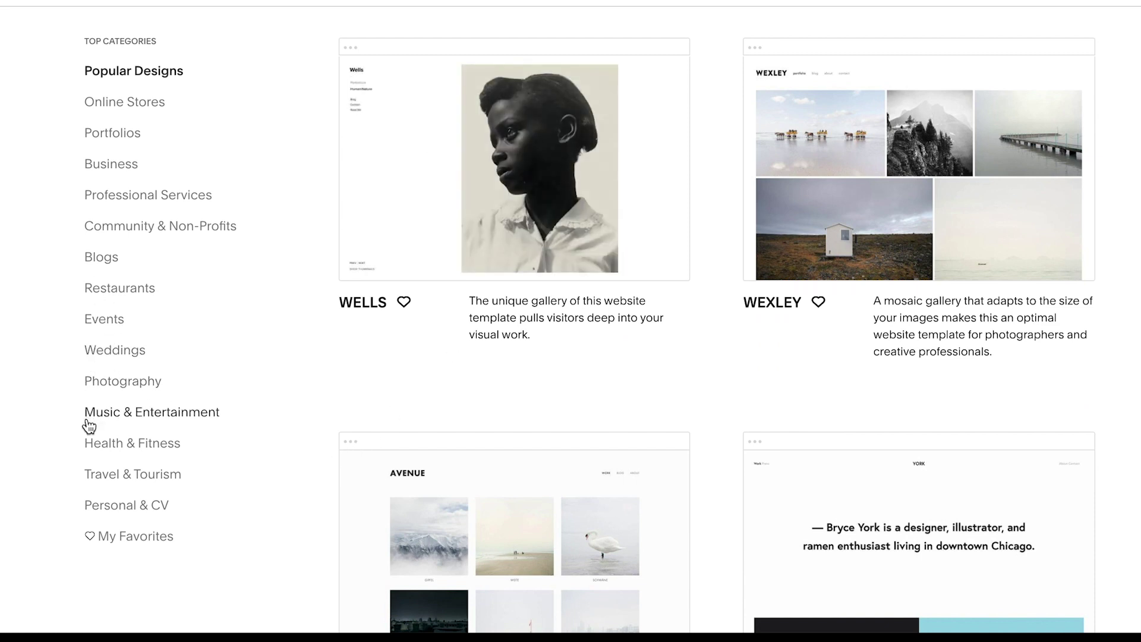
- Browse the Music & Entertainment website templates, including Horizon, Aria, Miller, Juke, Wav and Polaris
left_click(127, 423)
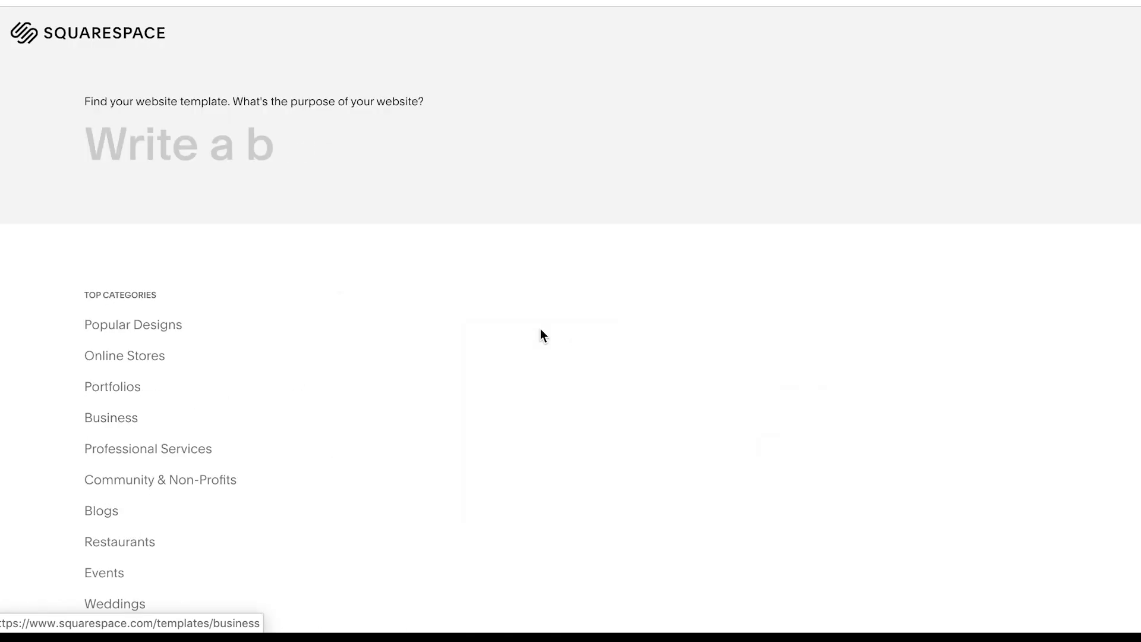
scroll(312, 357, "down", 15)
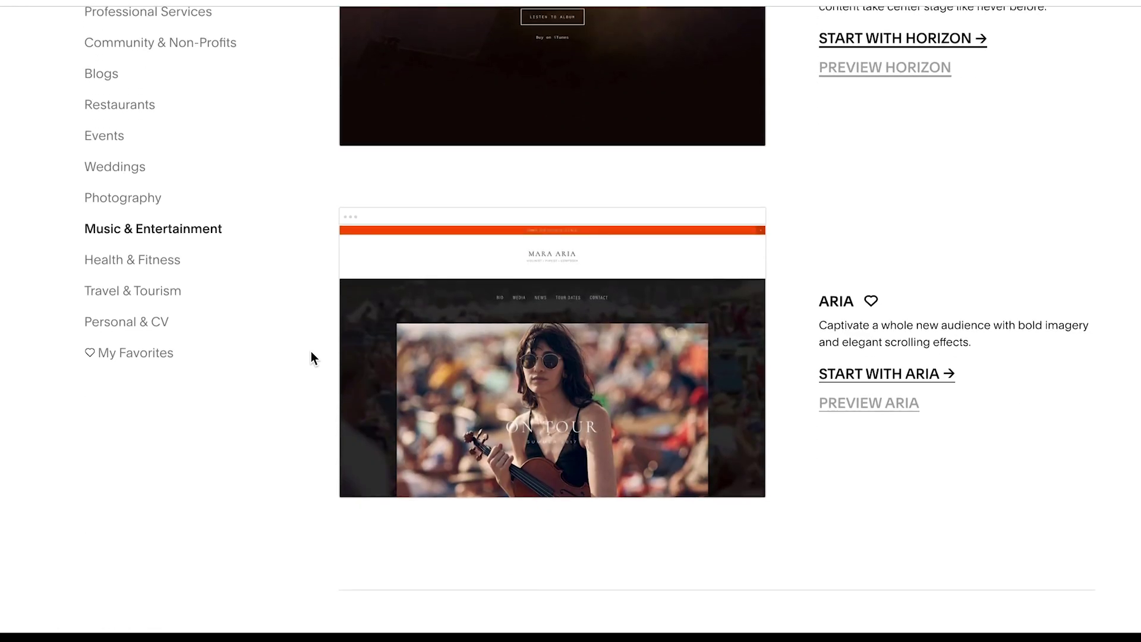
scroll(311, 351, "down", 3)
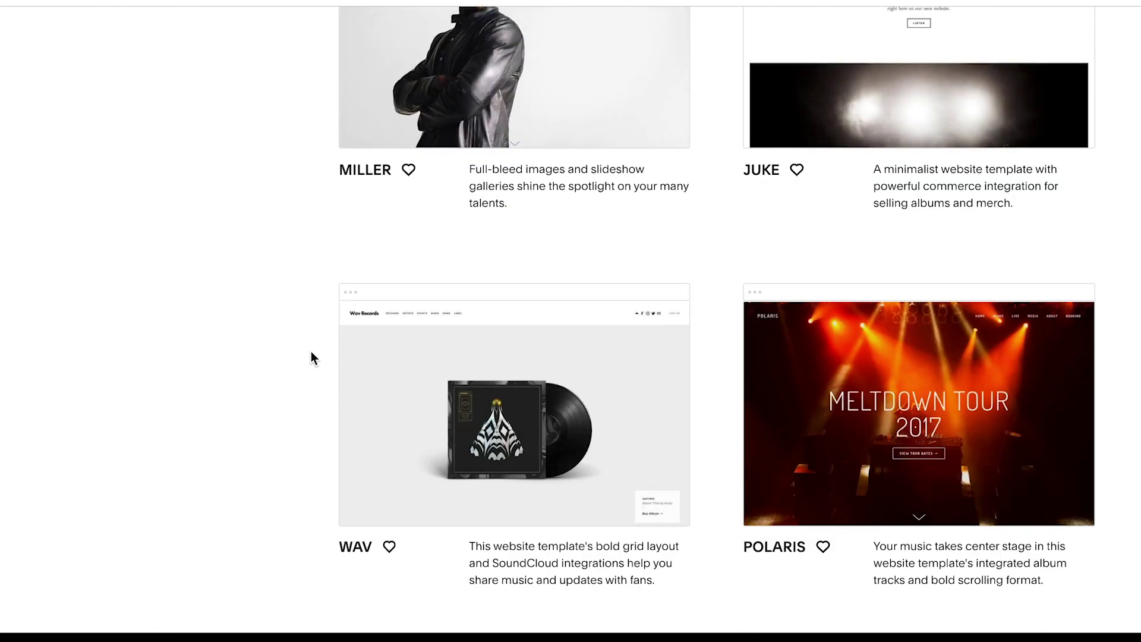
key("Home")
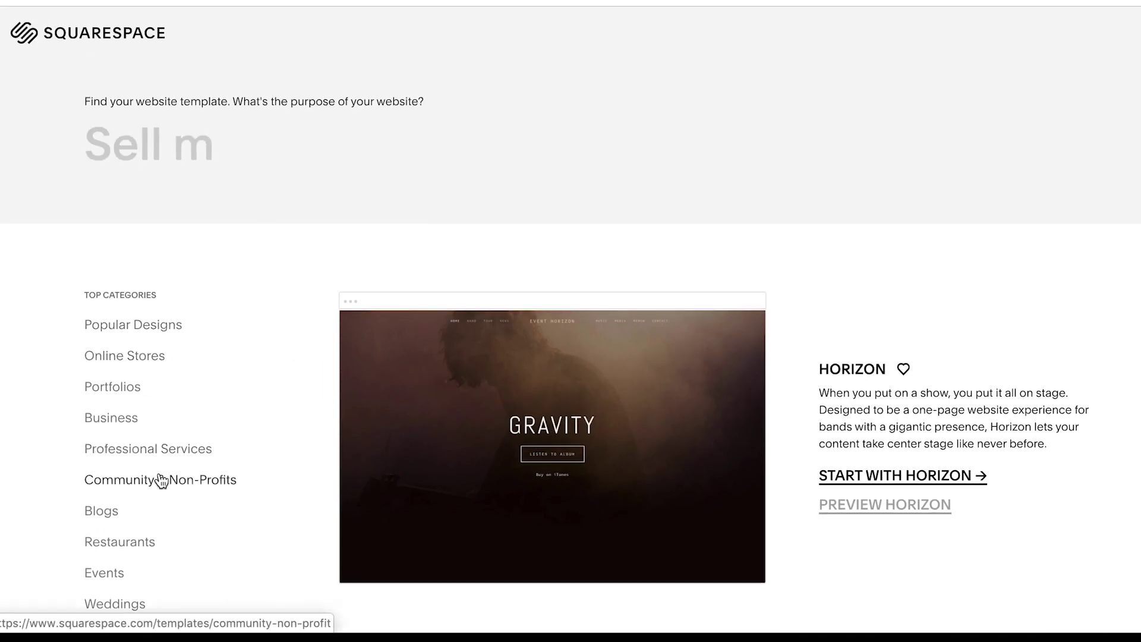
scroll(159, 479, "down", 4)
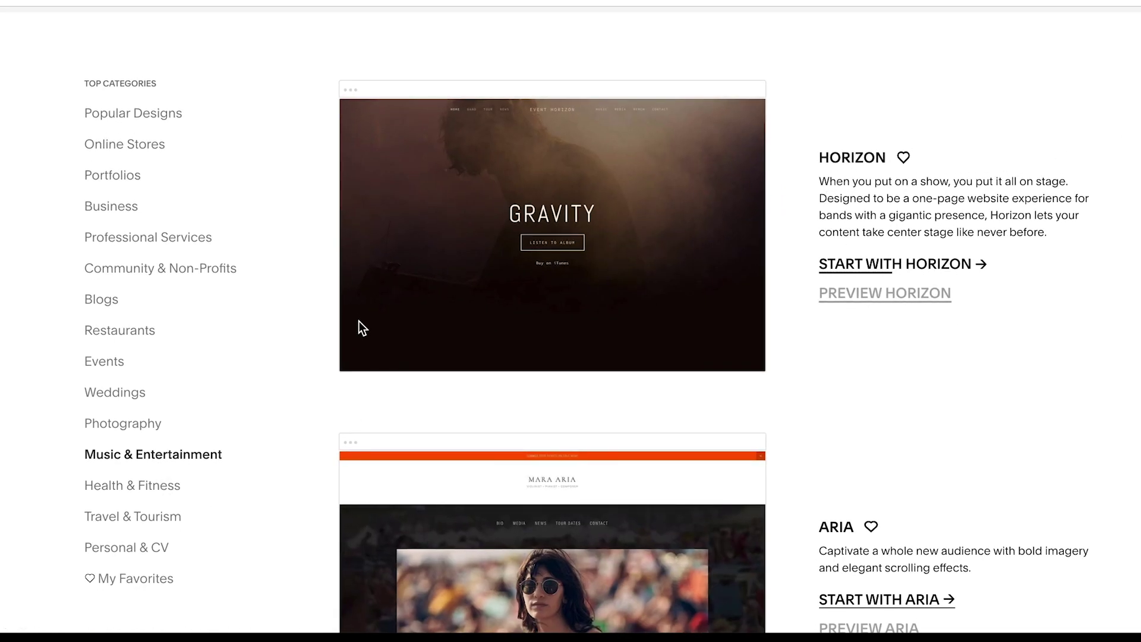
scroll(359, 320, "down", 3)
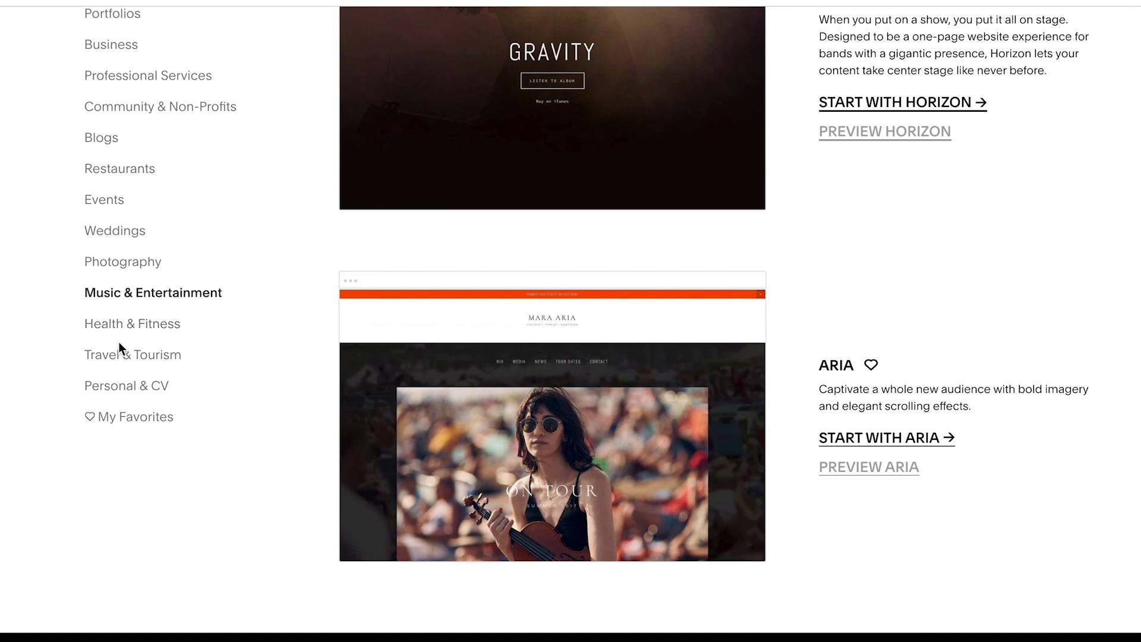
scroll(125, 382, "up", 4)
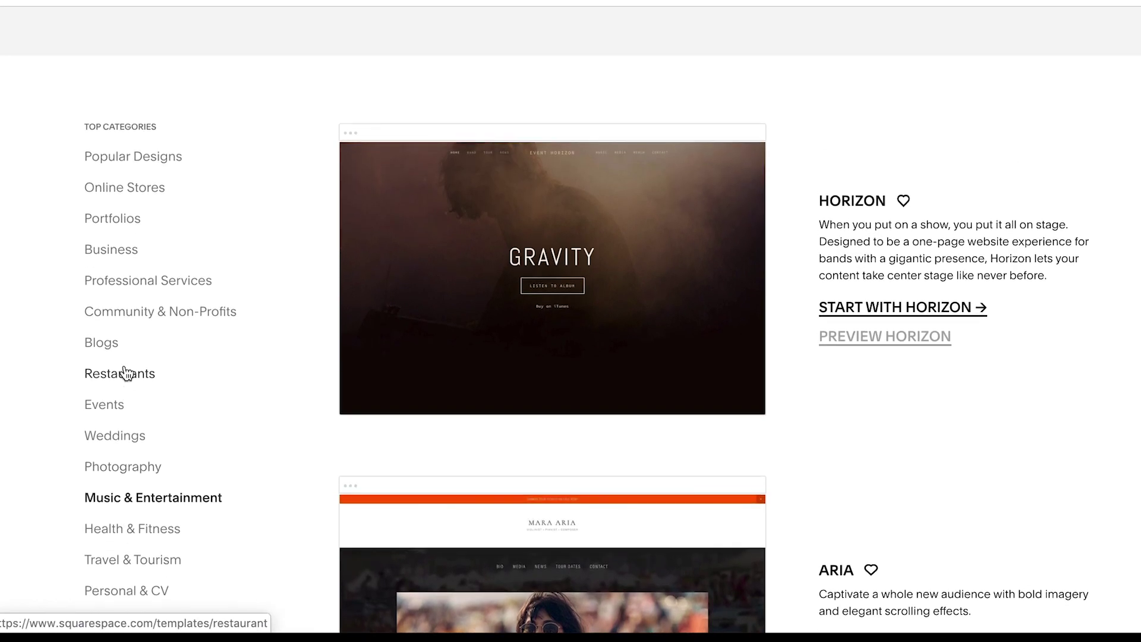
- Return to the Popular Designs category and look over its templates and the list of top categories
left_click(129, 170)
scroll(292, 298, "down", 3)
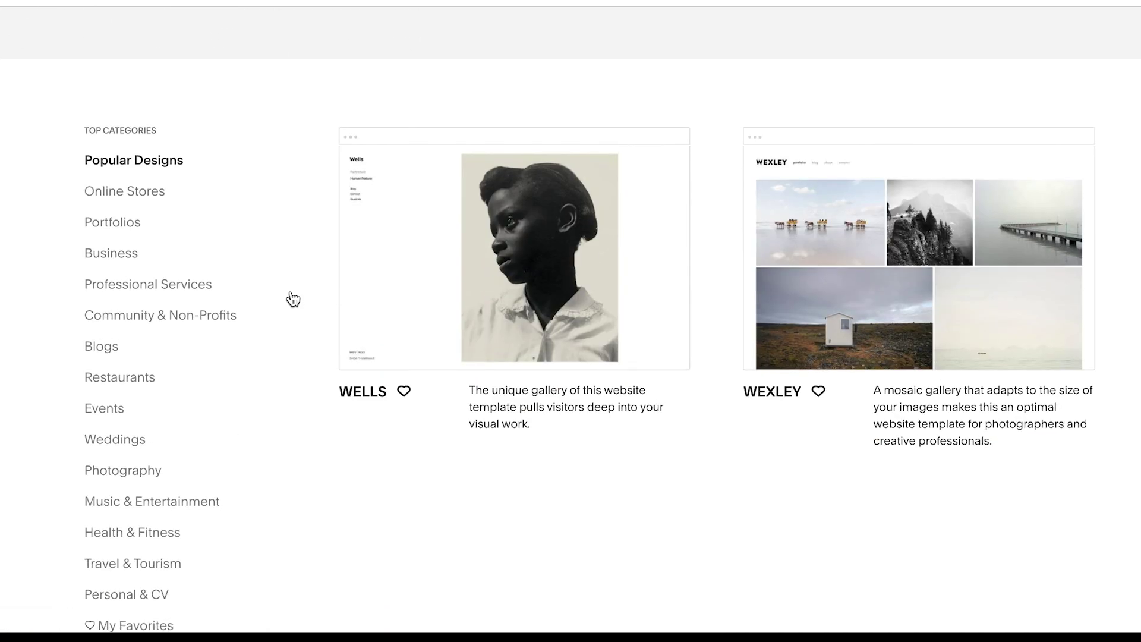
scroll(292, 299, "down", 6)
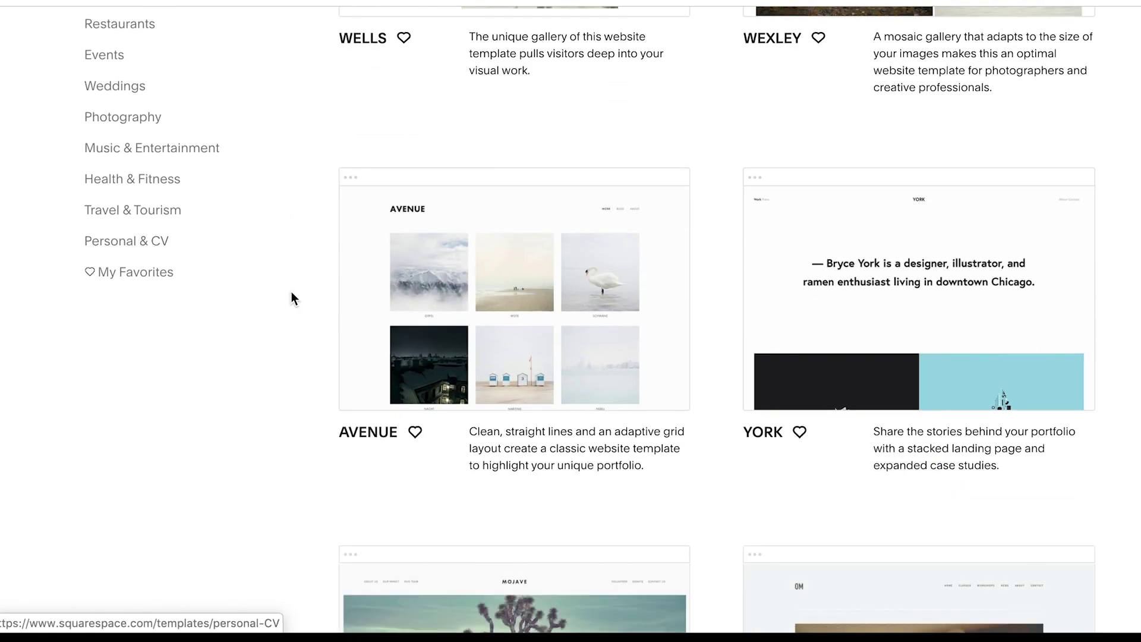
scroll(291, 292, "down", 2)
scroll(291, 292, "up", 8)
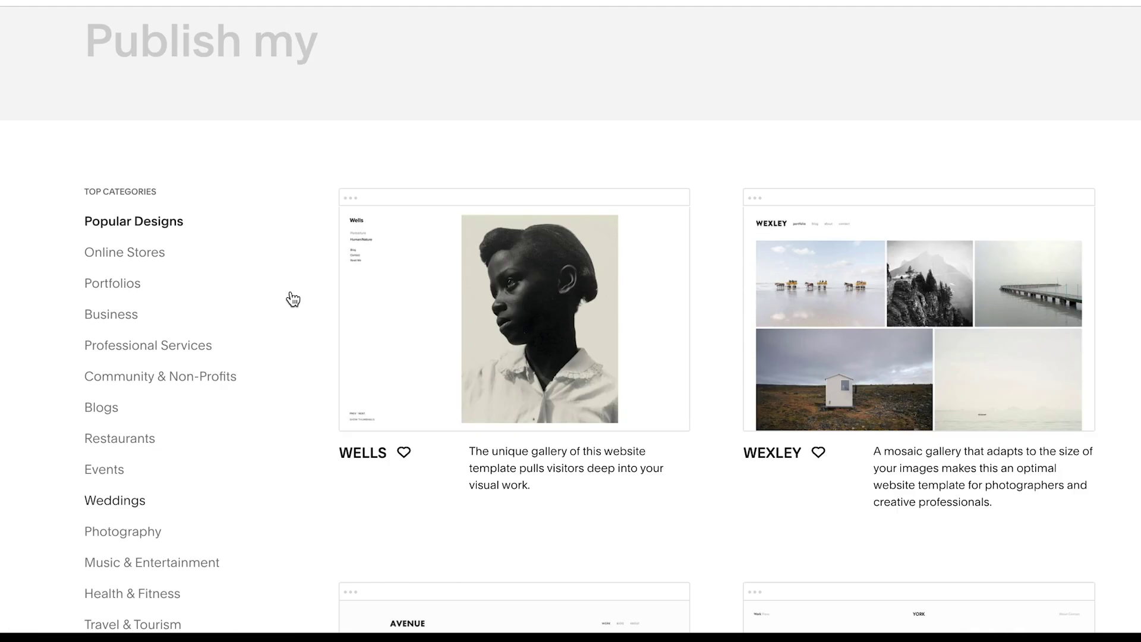
scroll(292, 298, "up", 1)
scroll(123, 360, "down", 2)
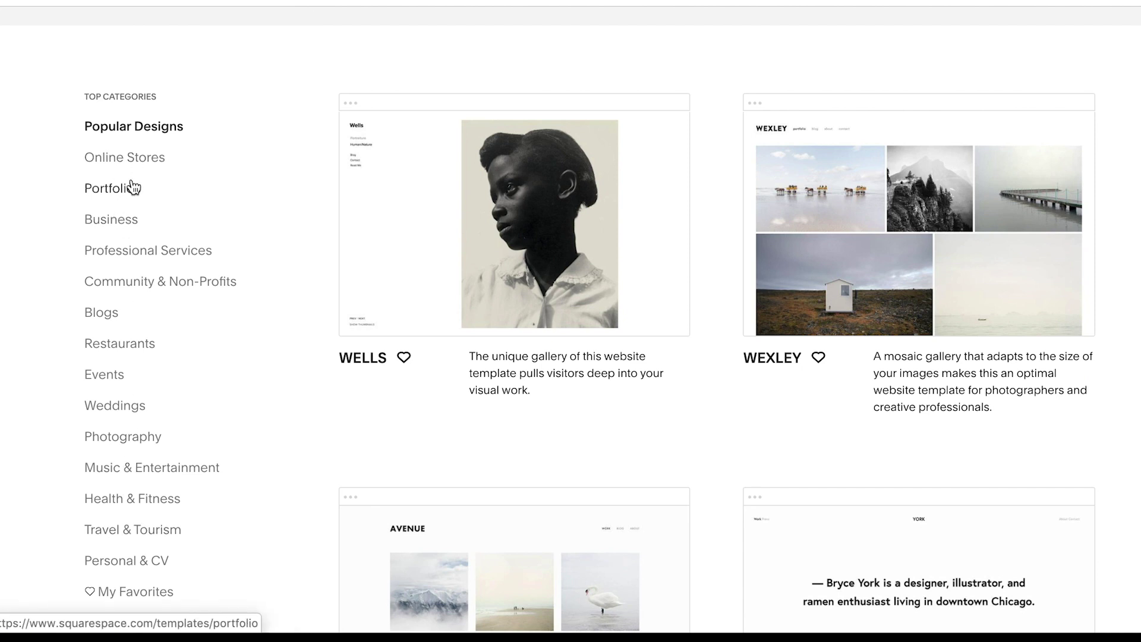
scroll(151, 132, "down", 5)
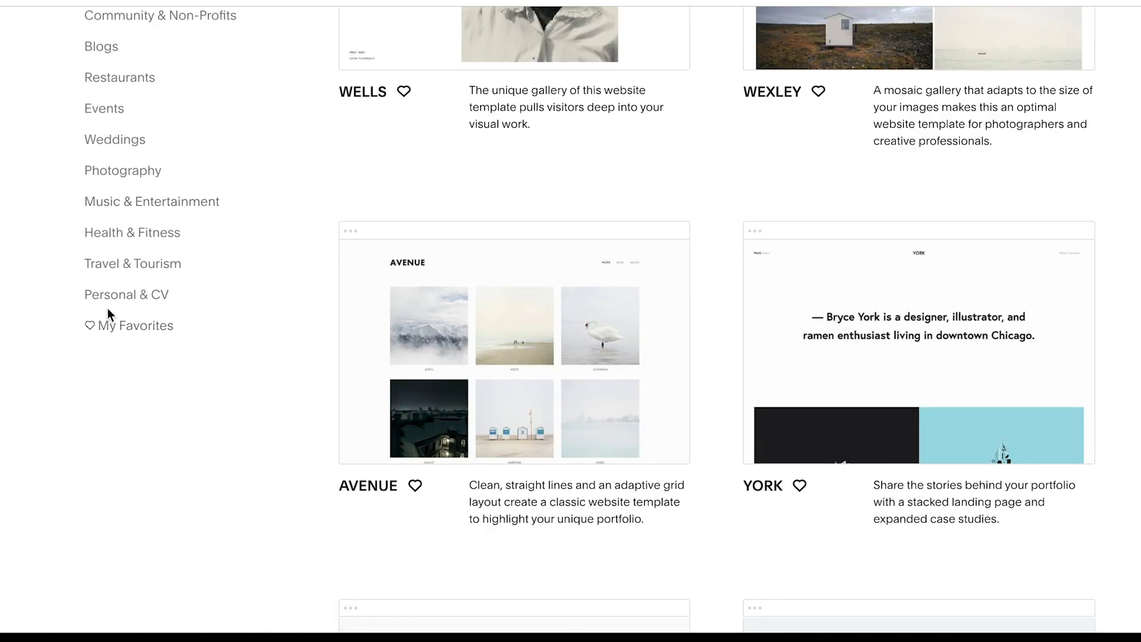
scroll(107, 307, "up", 9)
- Search the templates for Coffee, review the recommended designs and start a site with the Blend template
scroll(107, 306, "down", 1)
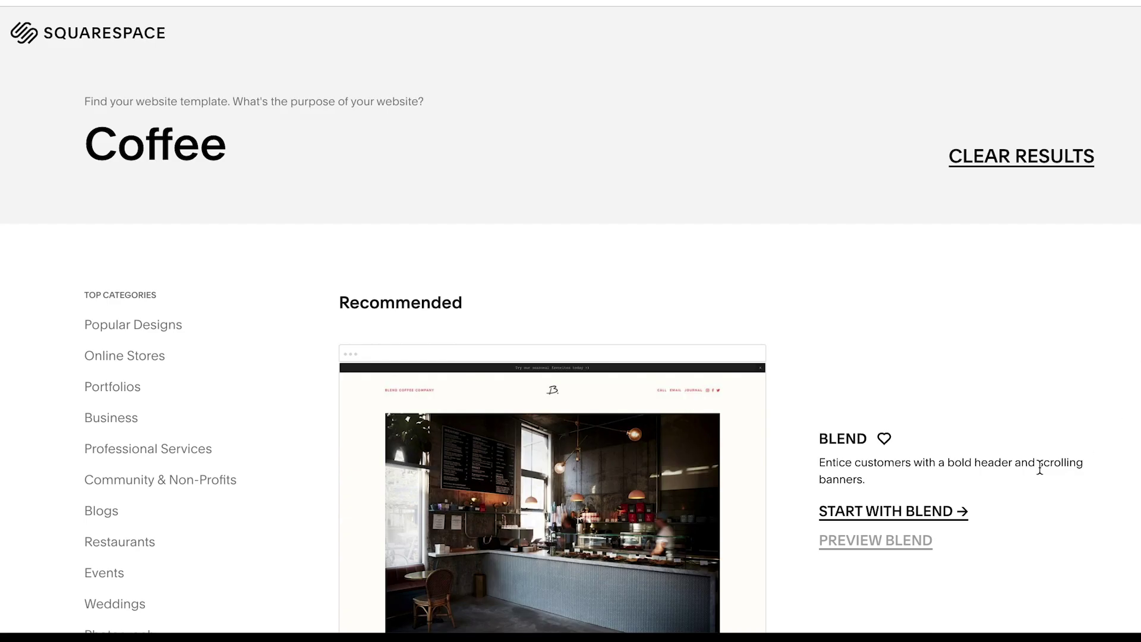
scroll(1039, 468, "down", 4)
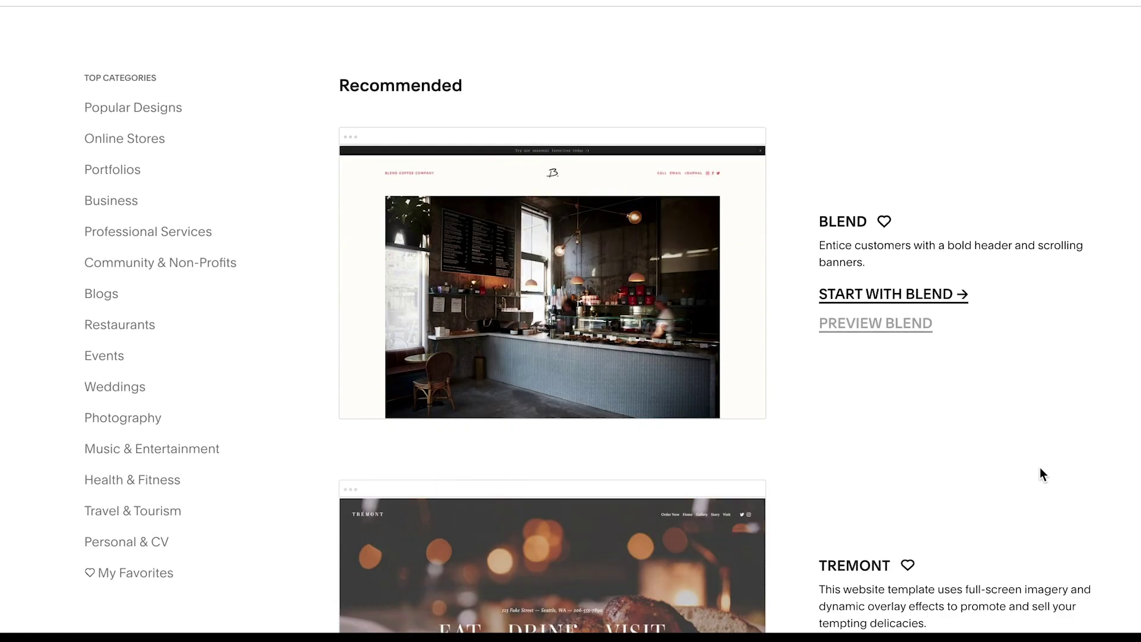
scroll(1039, 467, "down", 3)
scroll(1039, 467, "up", 4)
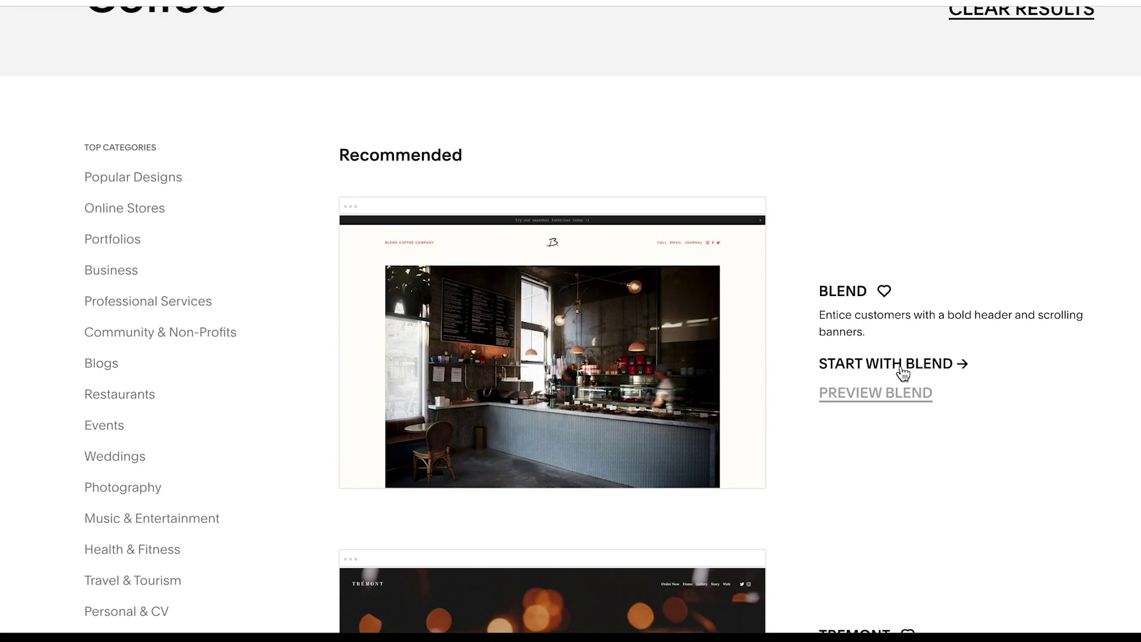
left_click(902, 372)
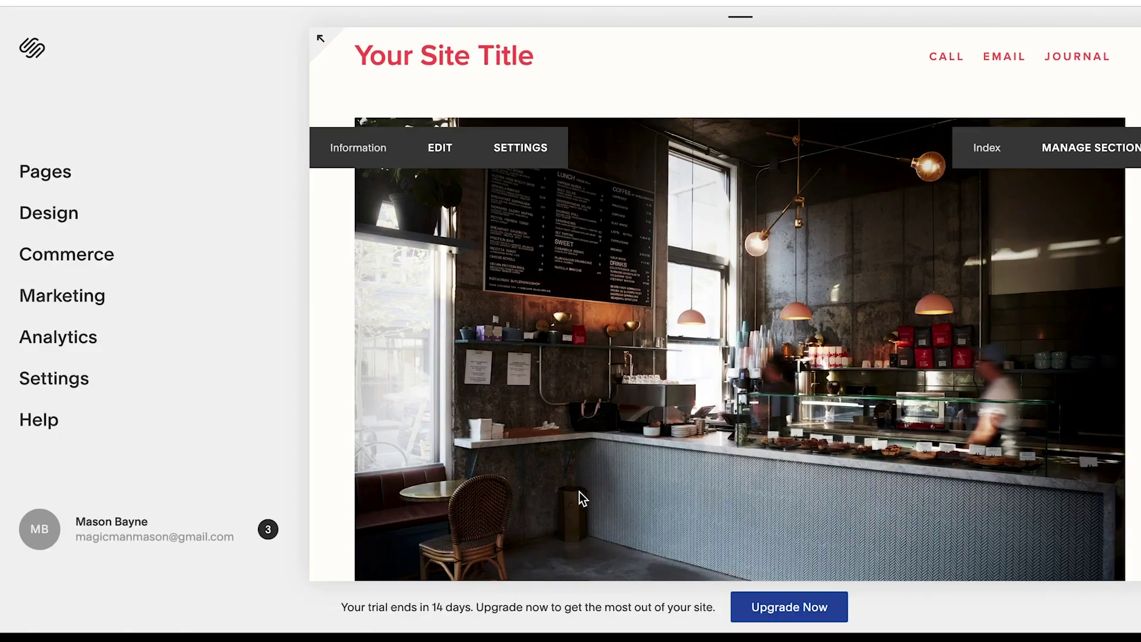
- Look through the Blend demo site and its page list, and check the settings of the primary navigation's Call link
scroll(582, 498, "down", 5)
scroll(580, 493, "down", 20)
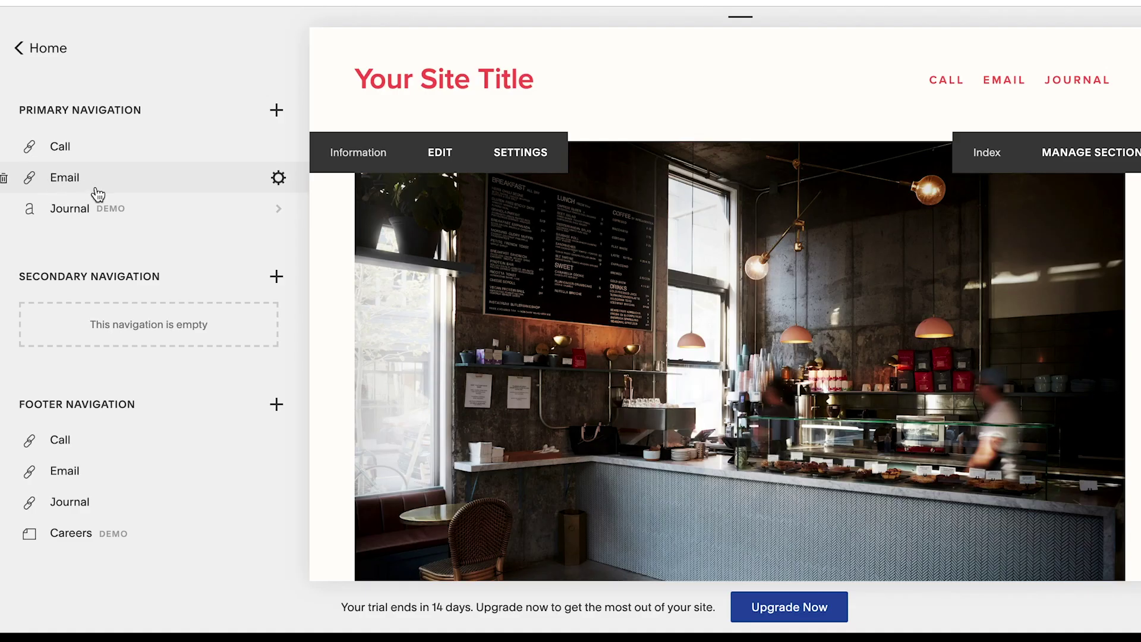
scroll(95, 190, "down", 5)
scroll(95, 188, "up", 3)
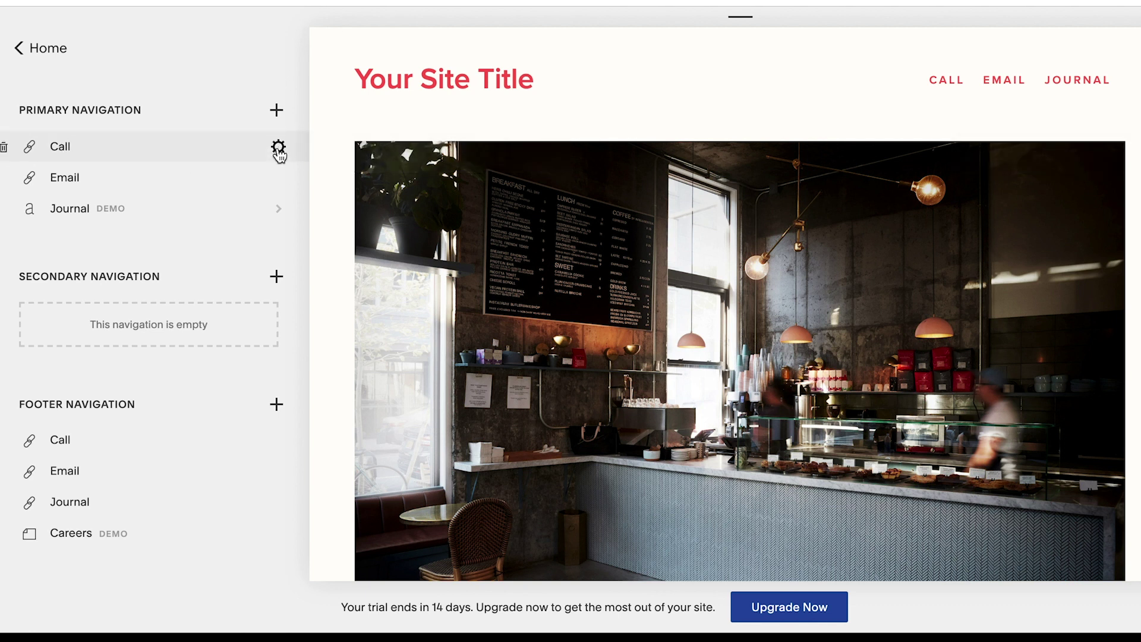
left_click(277, 147)
left_click(454, 324)
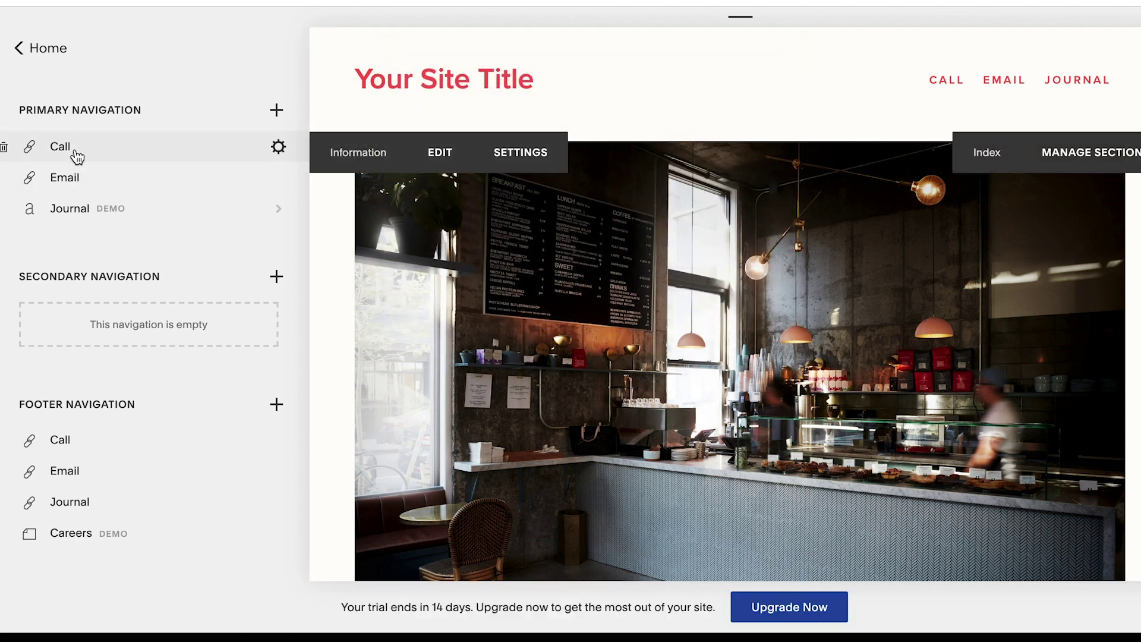
- Delete the Call, Email and Journal items from the primary navigation
left_click(5, 148)
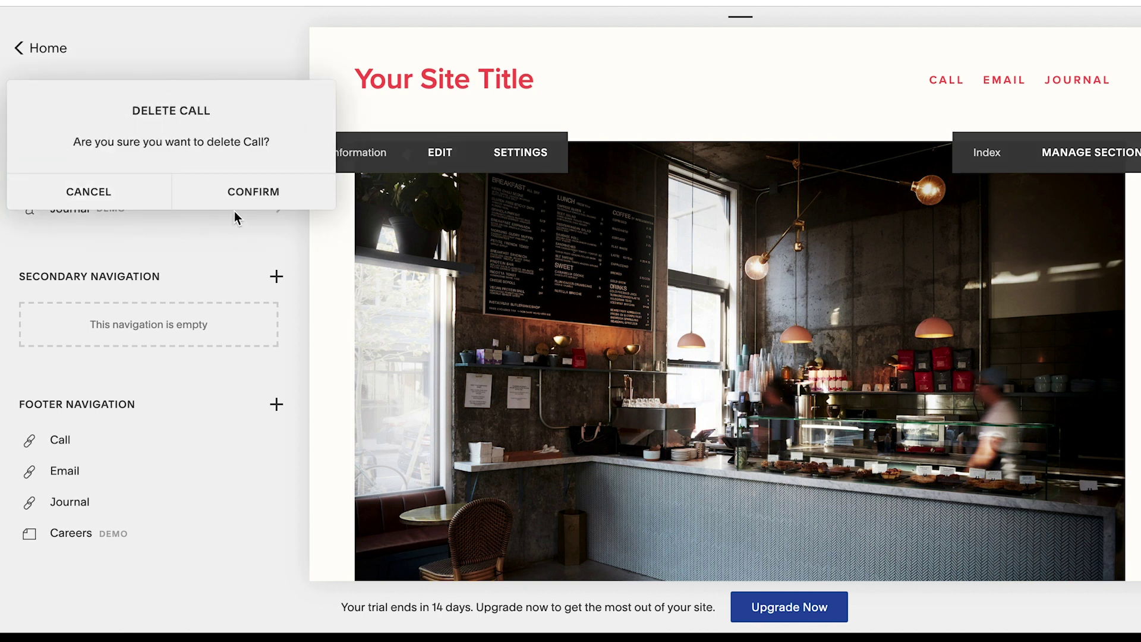
left_click(248, 189)
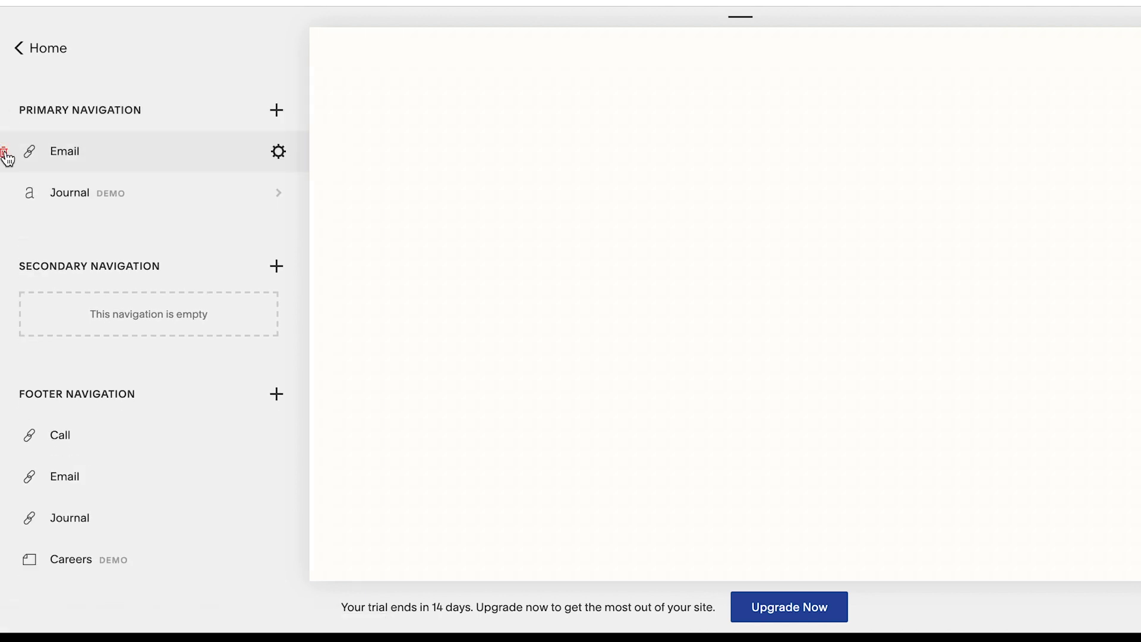
left_click(6, 153)
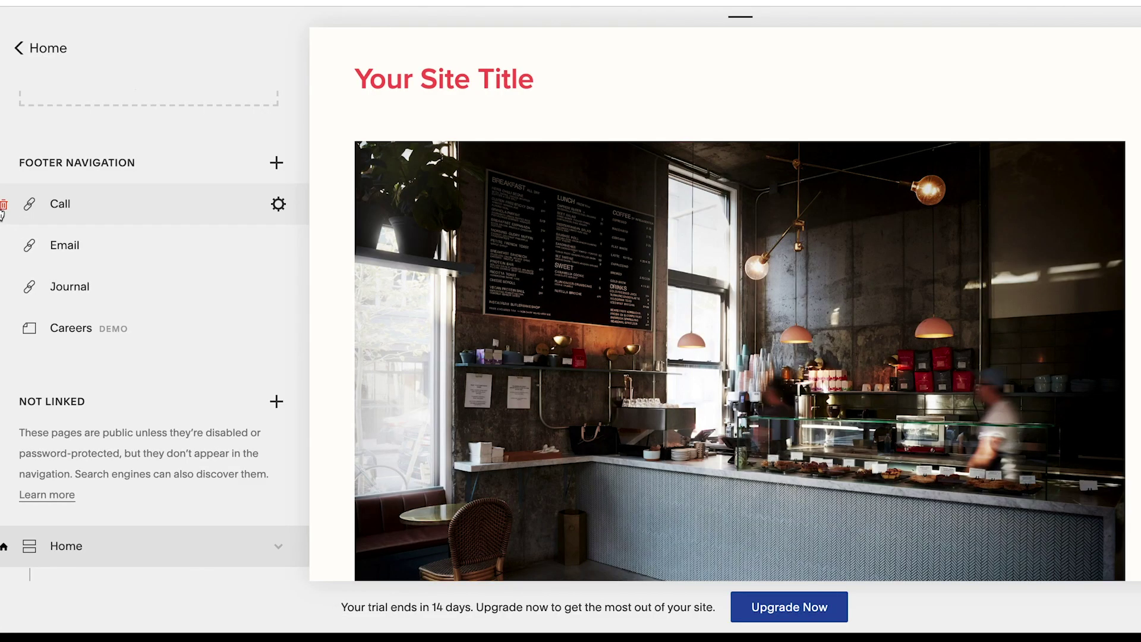
- Delete the Call, Email, Journal and Careers items from the footer navigation
left_click(3, 205)
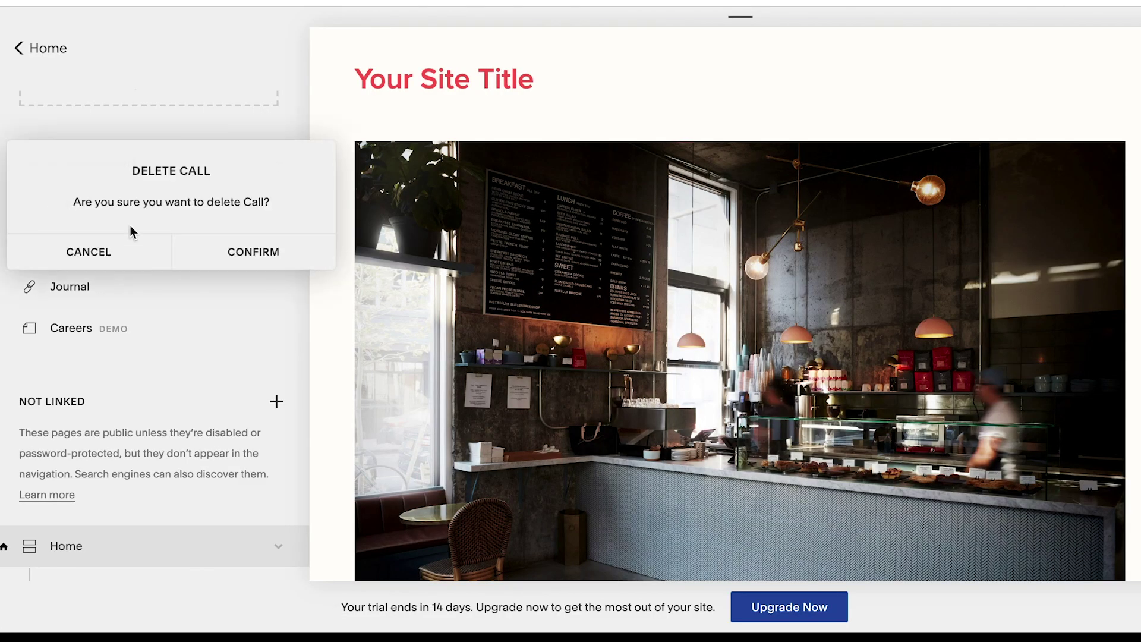
left_click(252, 256)
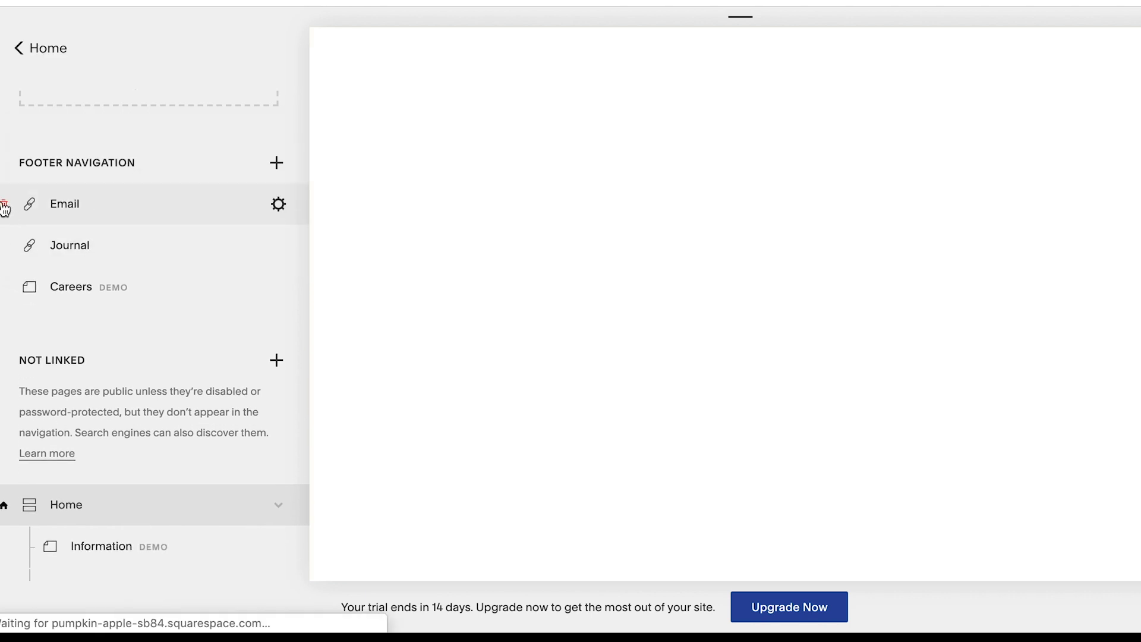
left_click(3, 205)
left_click(206, 255)
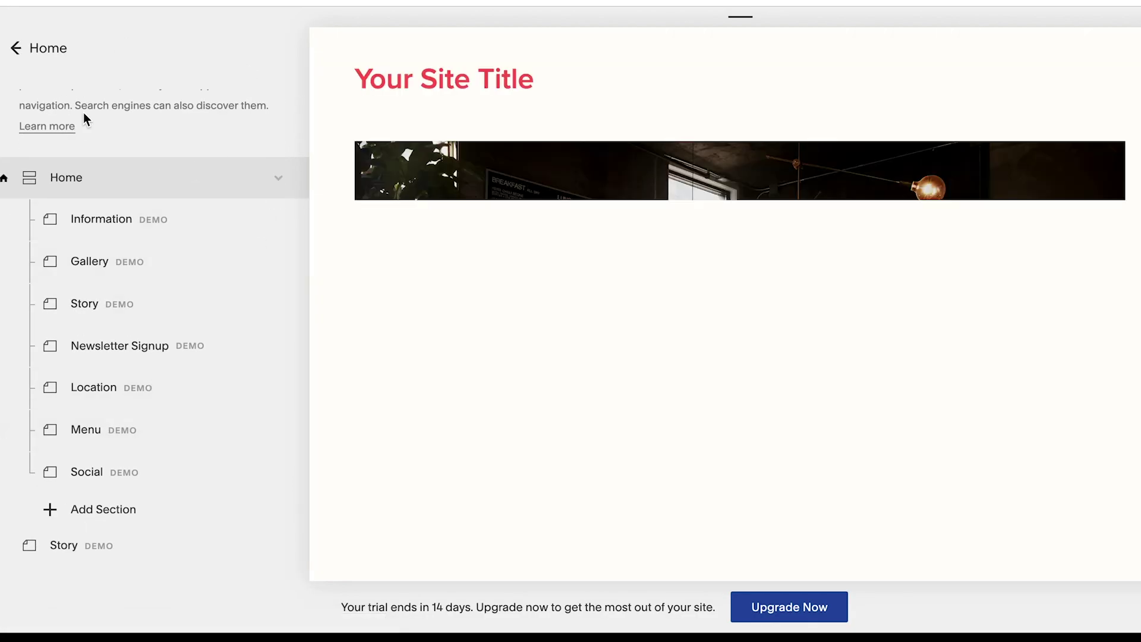
- Add a page named New Home to the Not Linked section
scroll(83, 112, "up", 8)
scroll(252, 172, "down", 10)
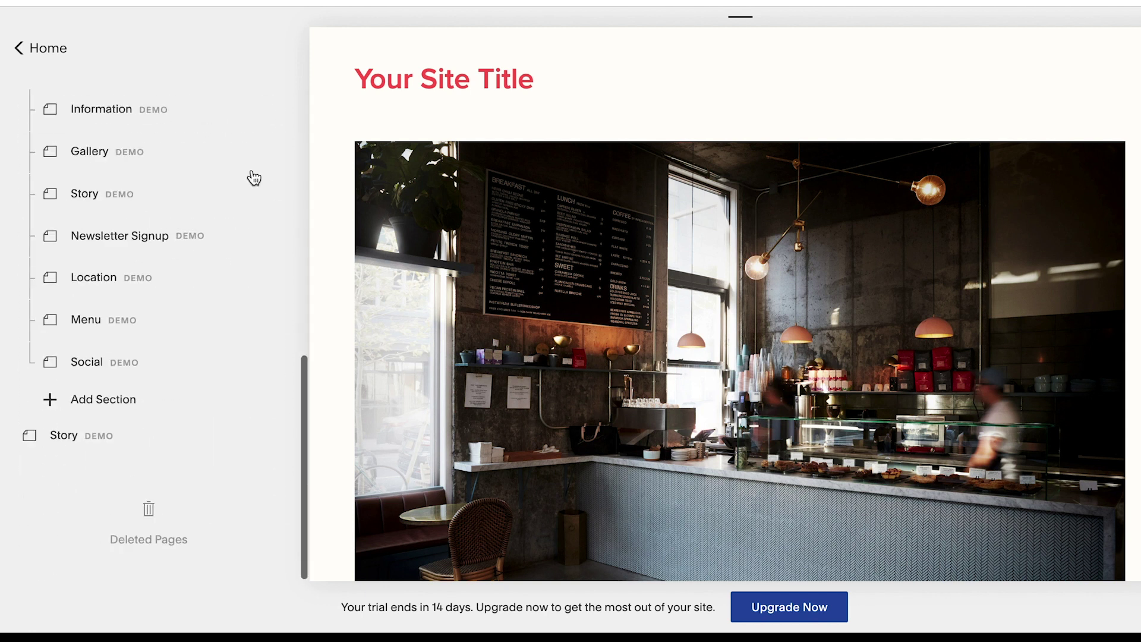
scroll(252, 179, "up", 4)
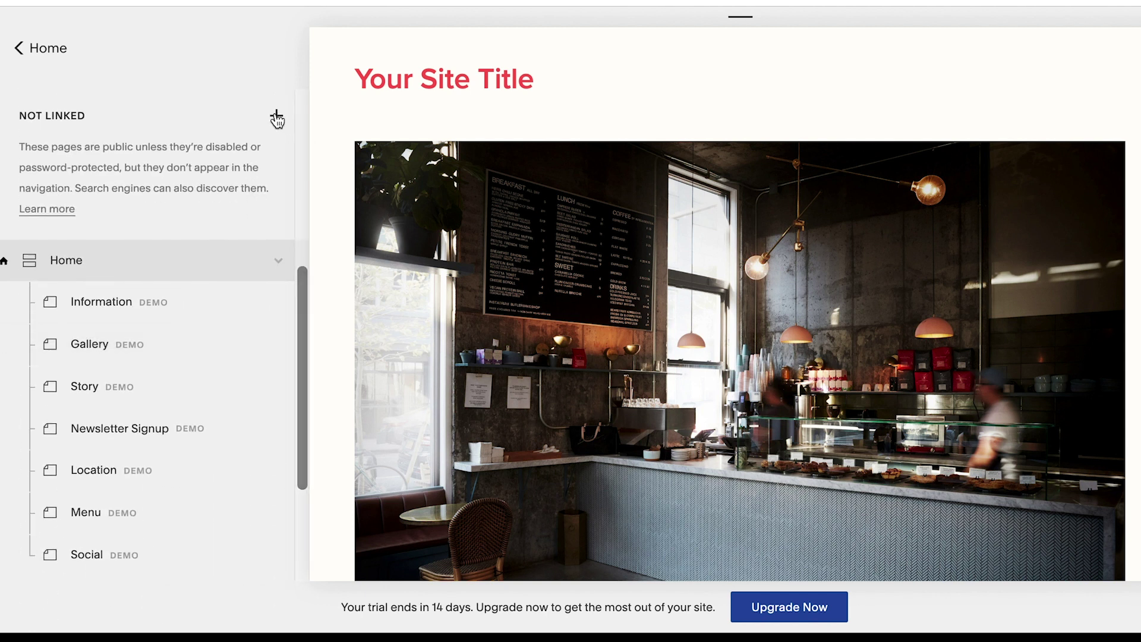
left_click(276, 117)
left_click(384, 232)
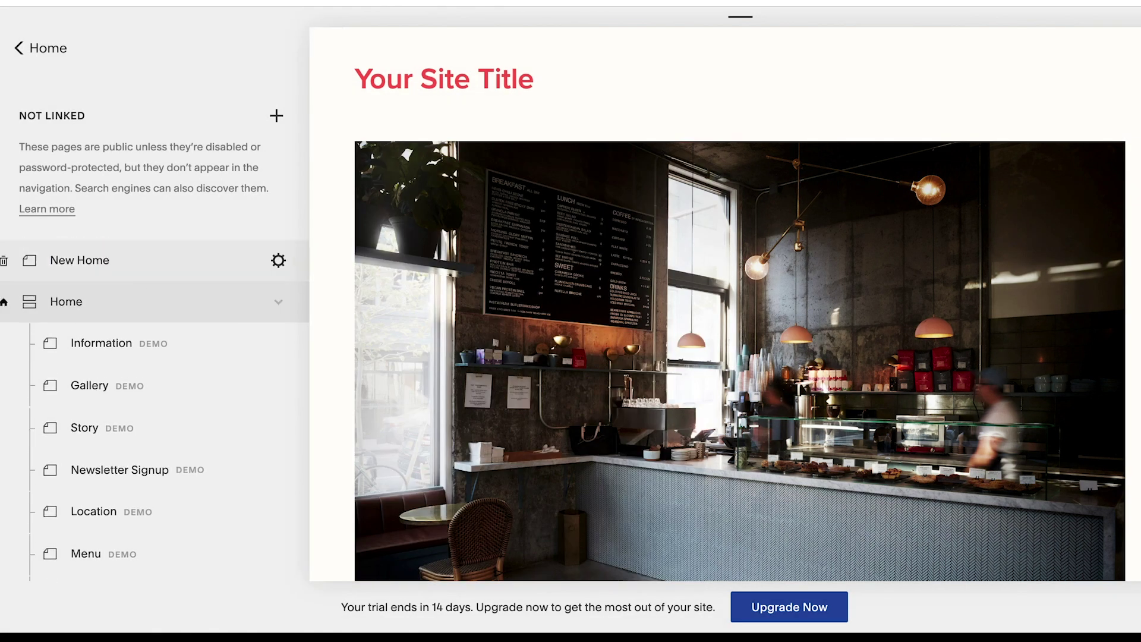
- Set the New Home page as the site's homepage in its page settings
left_click(260, 261)
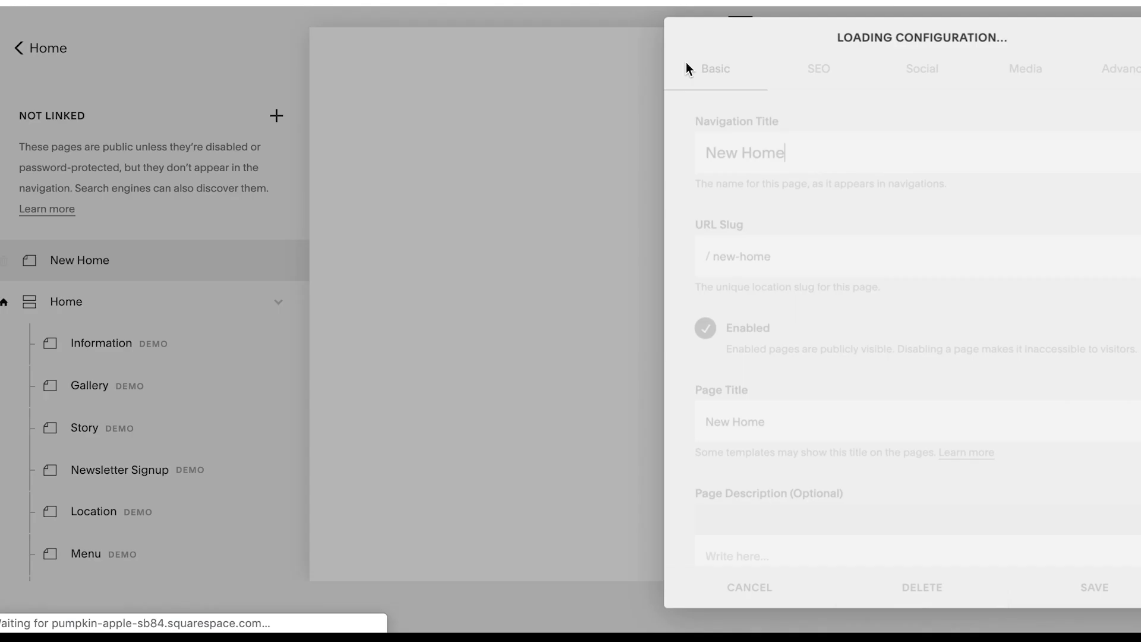
scroll(841, 359, "down", 7)
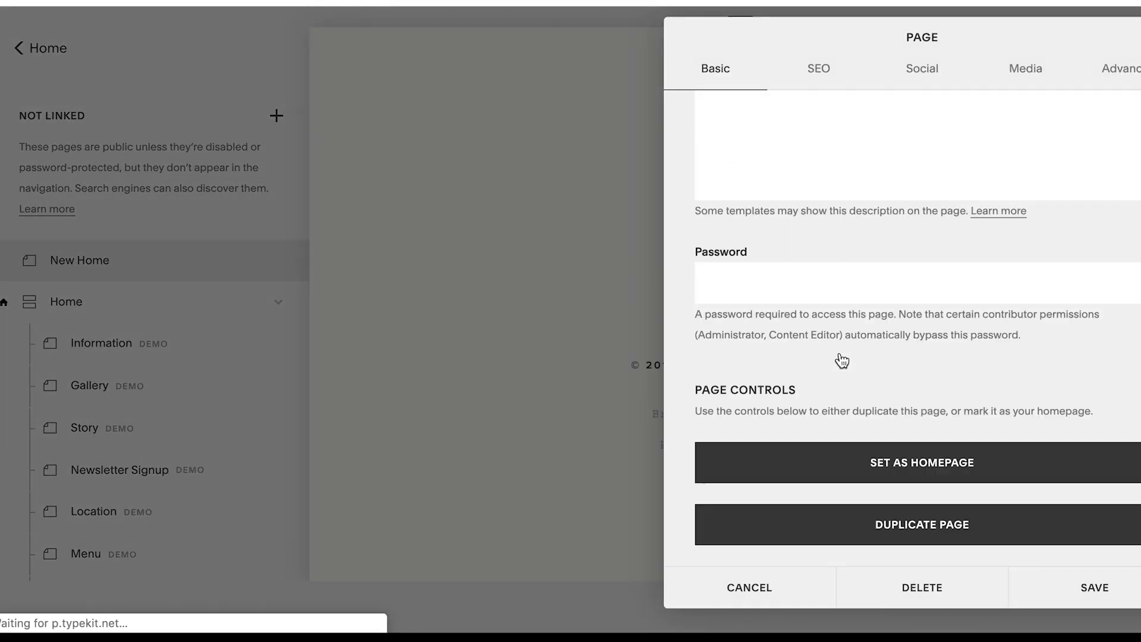
left_click(896, 465)
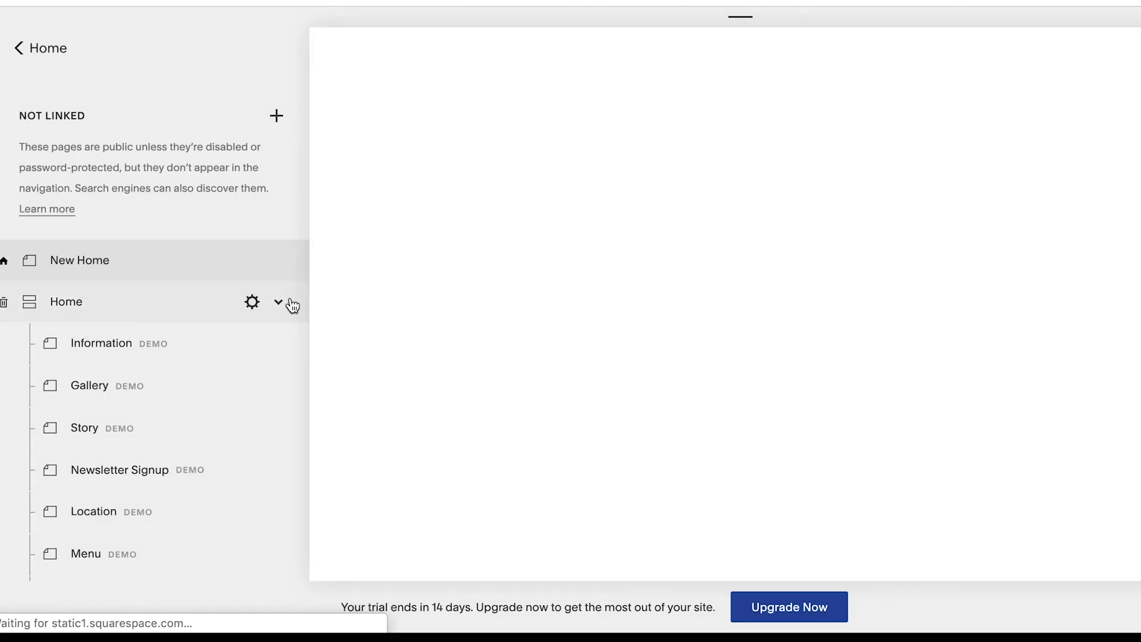
- Delete the old Home index with all its demo sections and the unlinked Story page, leaving only New Home
left_click(252, 301)
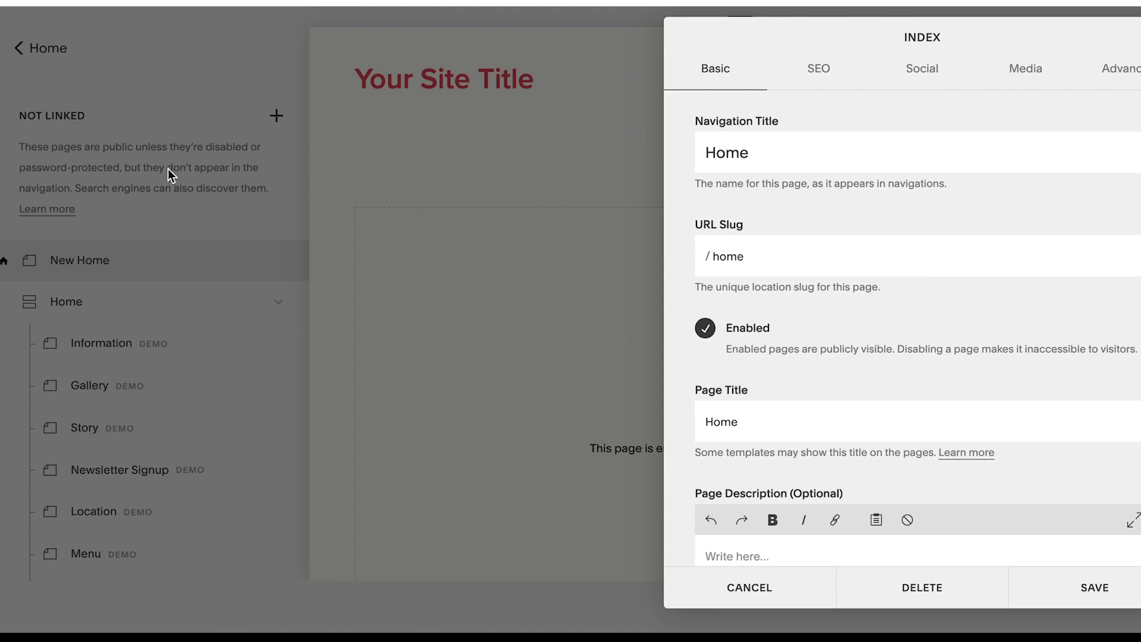
left_click(168, 169)
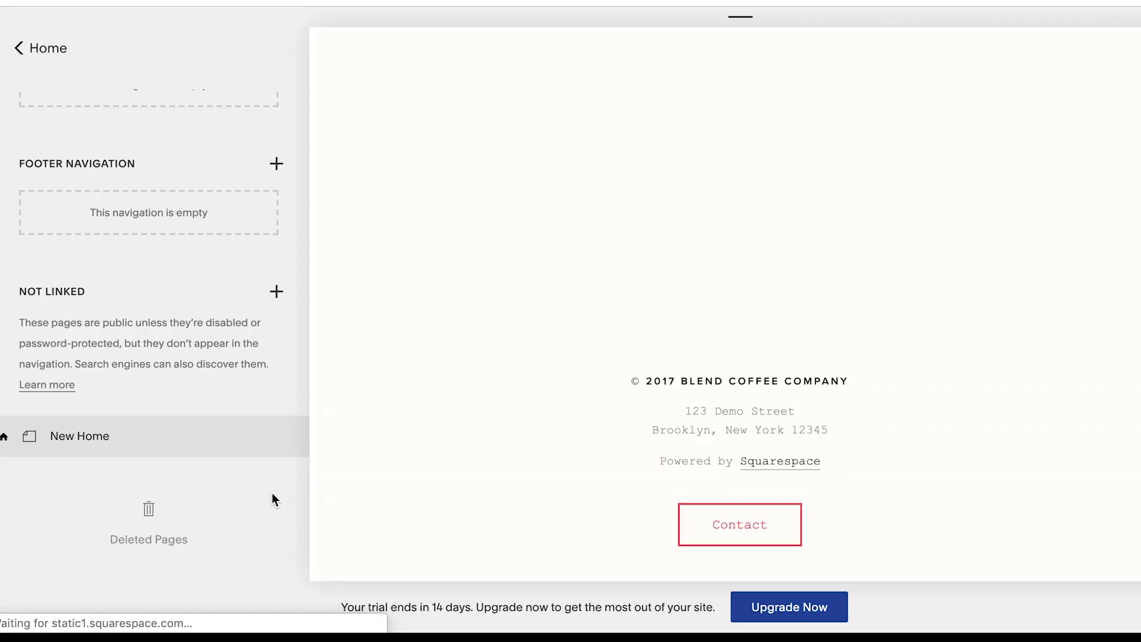
mouse_move(787, 321)
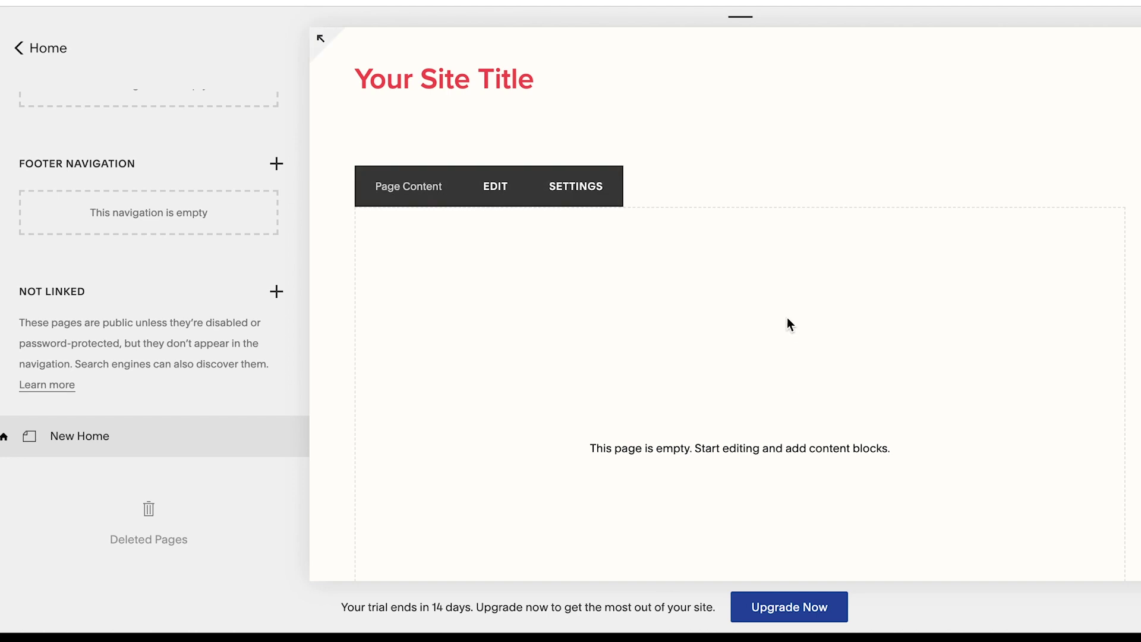
scroll(116, 267, "up", 4)
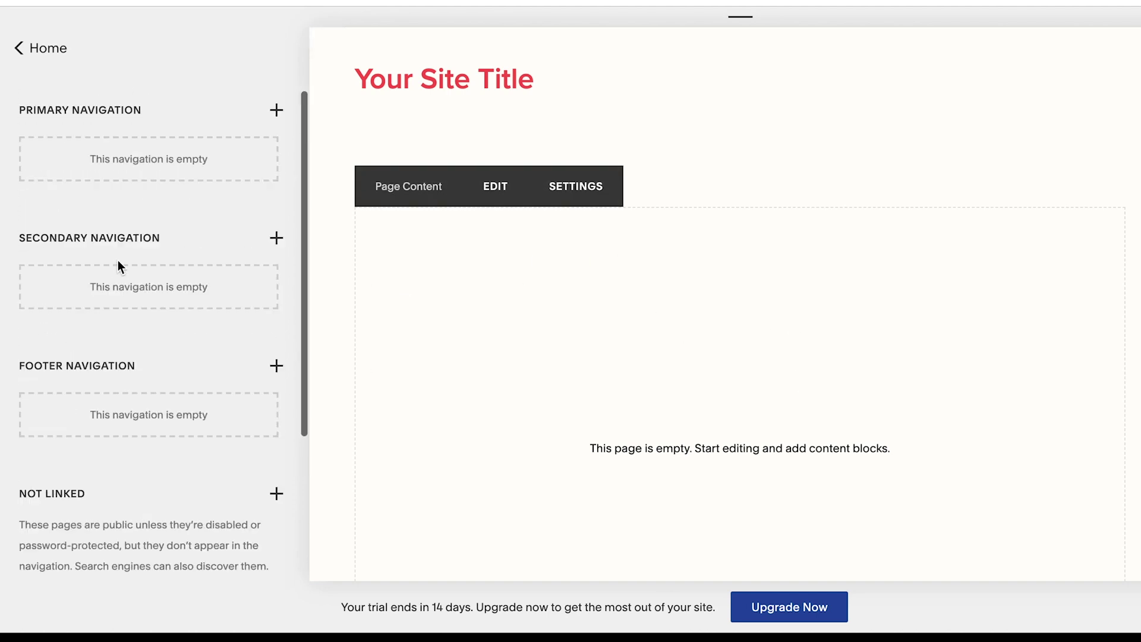
- Set the site title to Story Beans and the tag line to "We create stories that story."
scroll(118, 263, "down", 3)
scroll(84, 437, "up", 3)
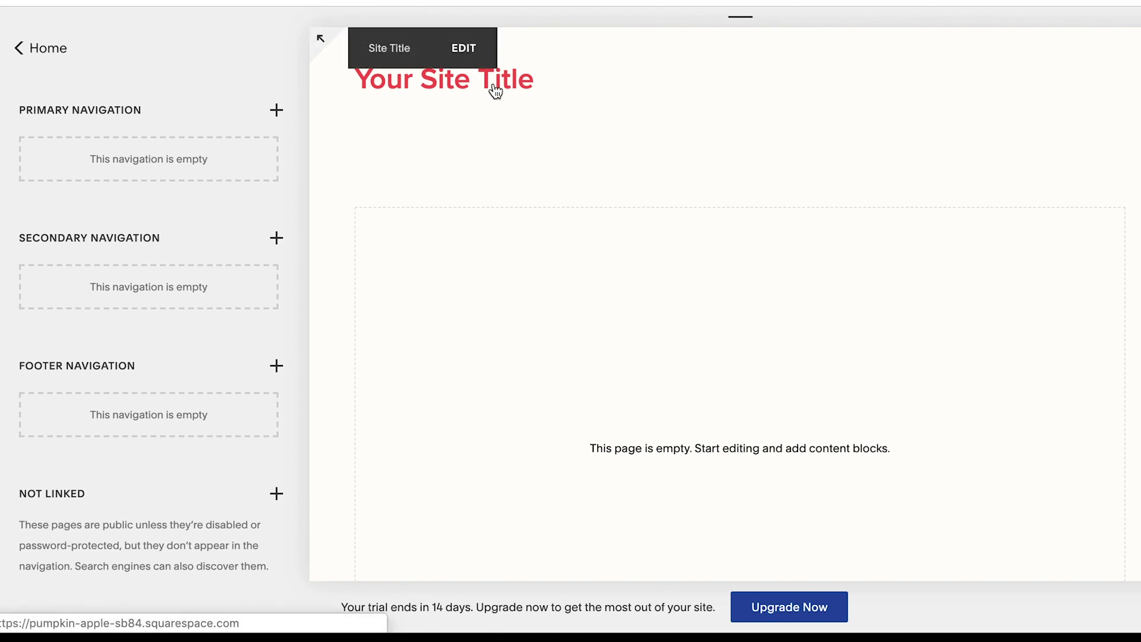
left_click(463, 47)
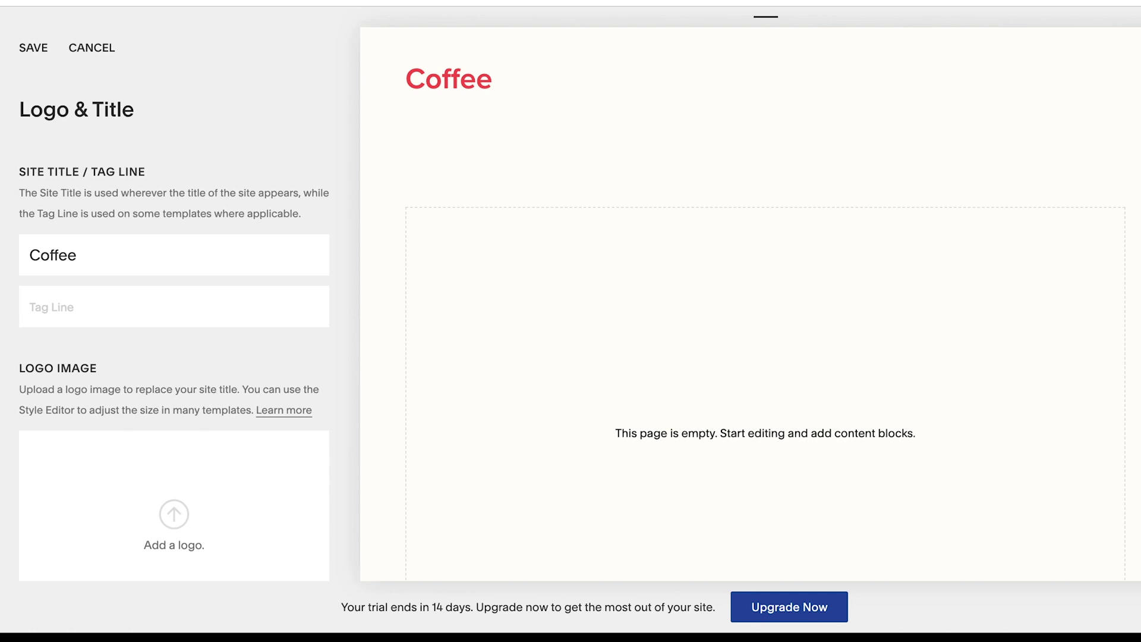
key("BackSpace")
key("BackSpace")
key("BackSpace")
key("BackSpace")
key("BackSpace")
key("BackSpace")
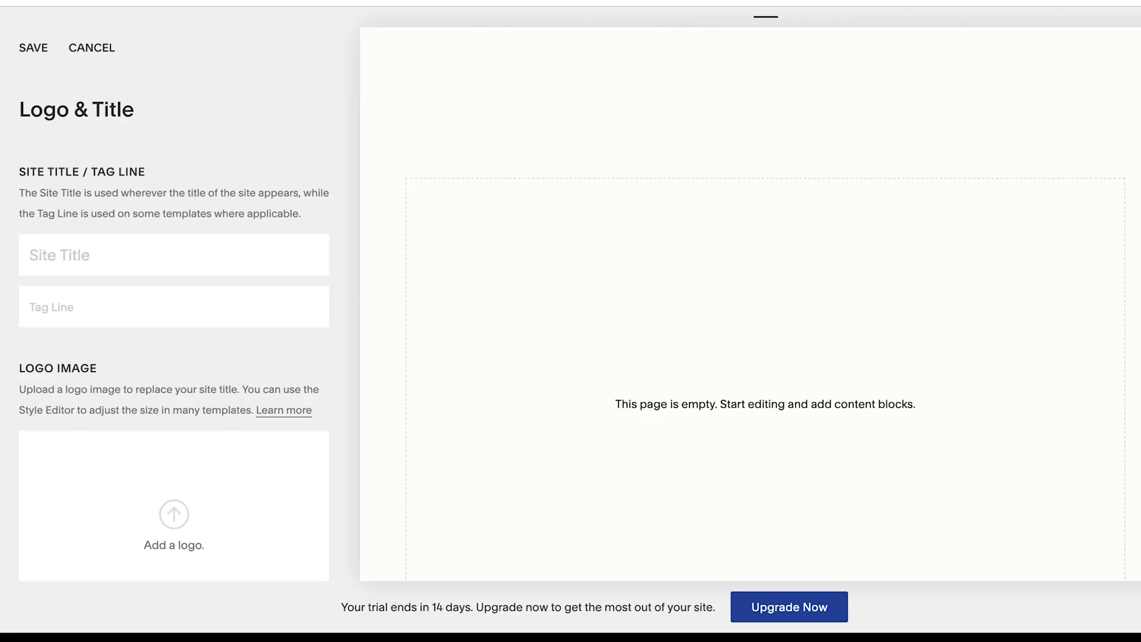
type("Story Beans")
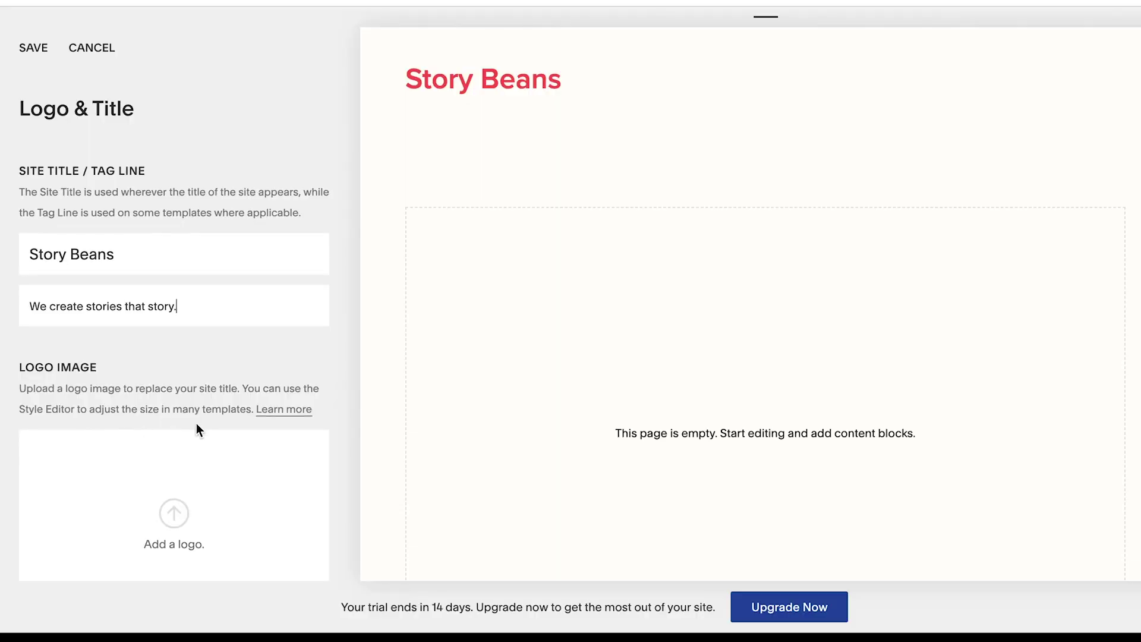
scroll(196, 426, "down", 2)
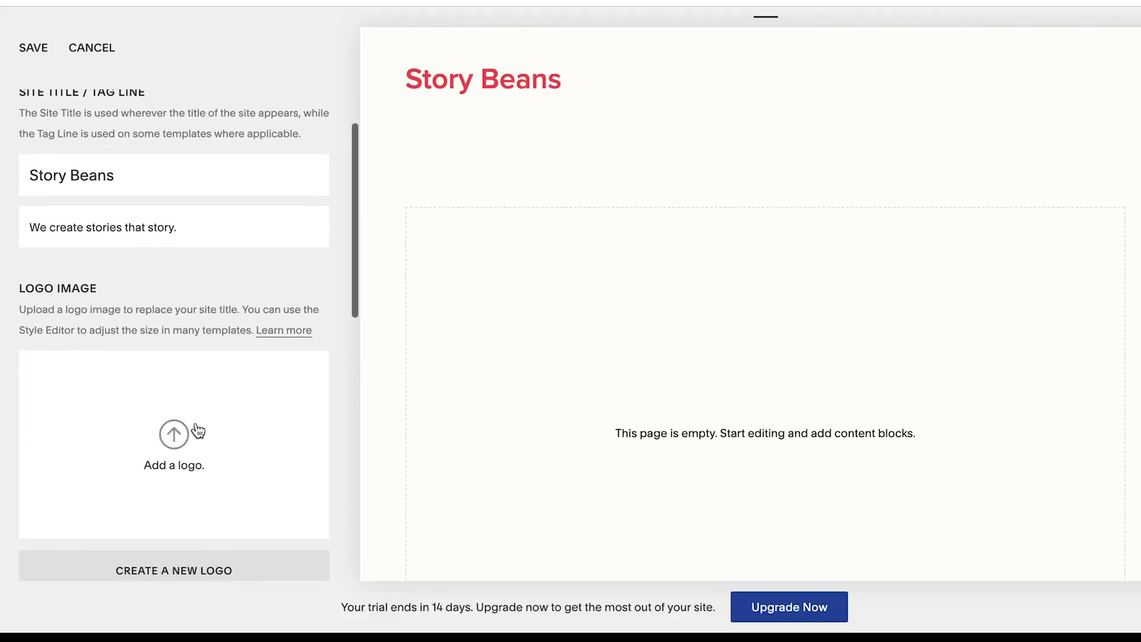
scroll(196, 426, "up", 2)
scroll(190, 404, "down", 3)
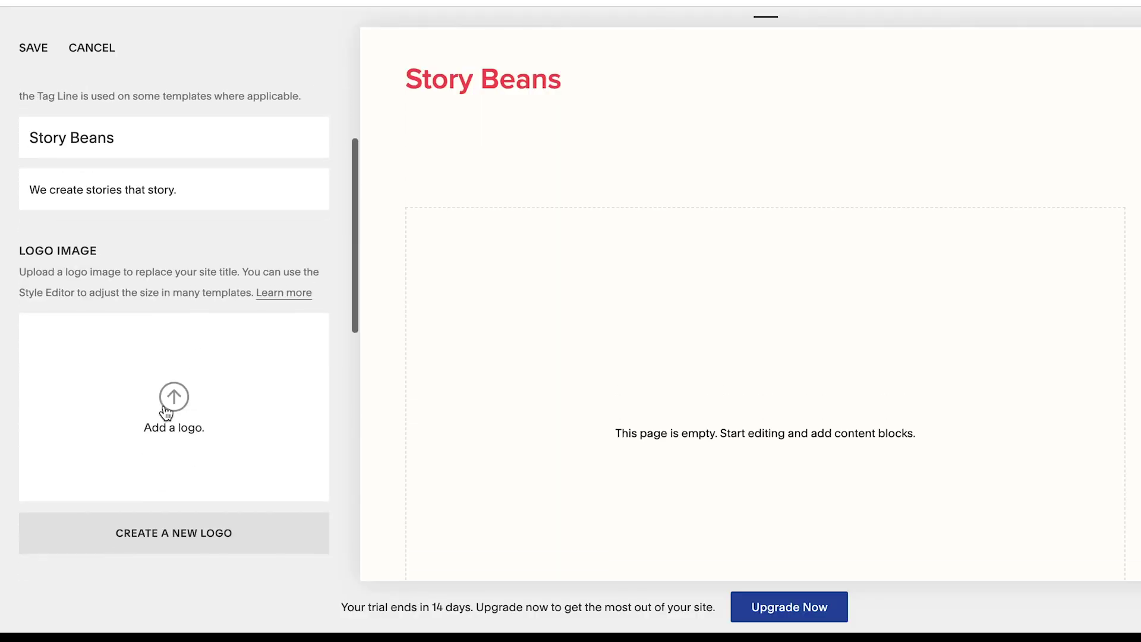
scroll(165, 148, "up", 2)
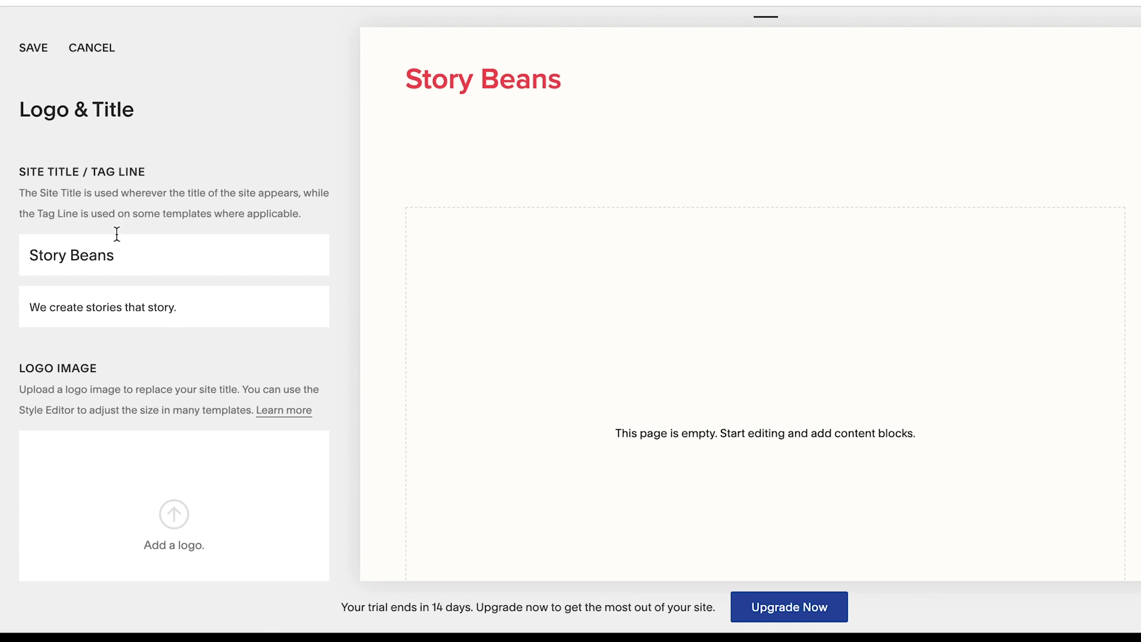
- Search the web for a logo maker in a new browser tab and look at the LogoMaker site's logo form
key("ctrl+t")
type("site")
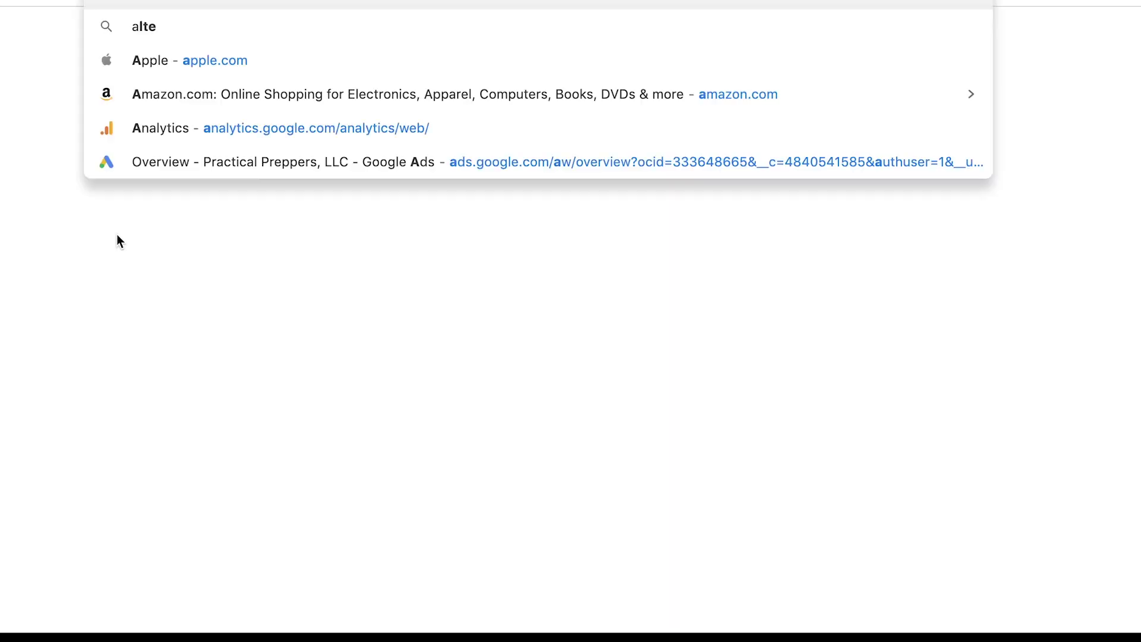
key("Escape")
type("logos")
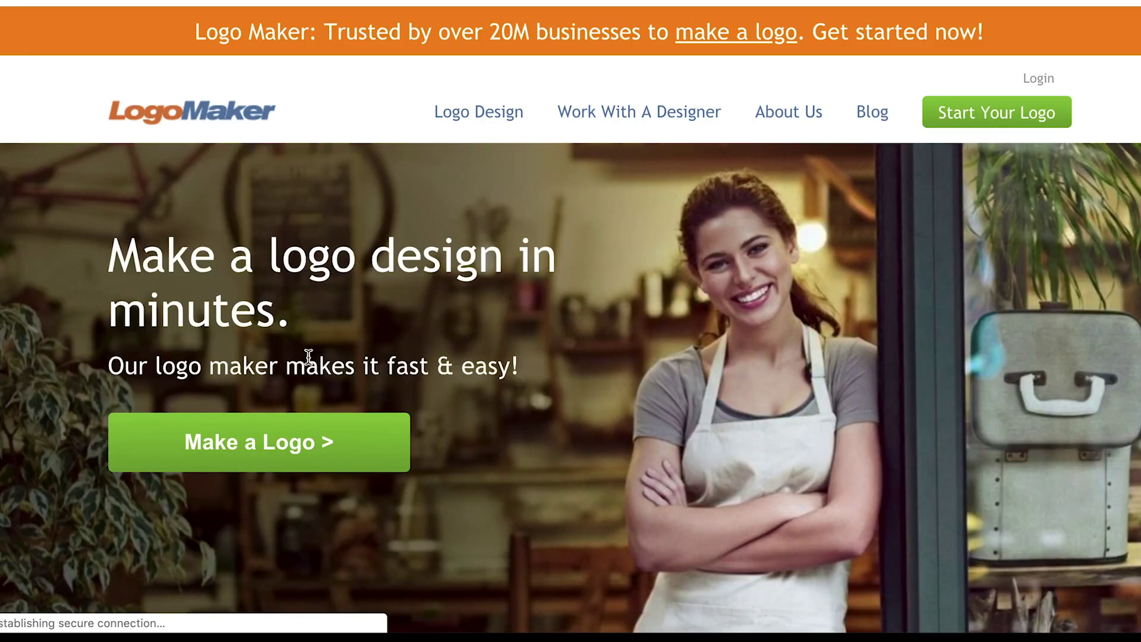
left_click(310, 453)
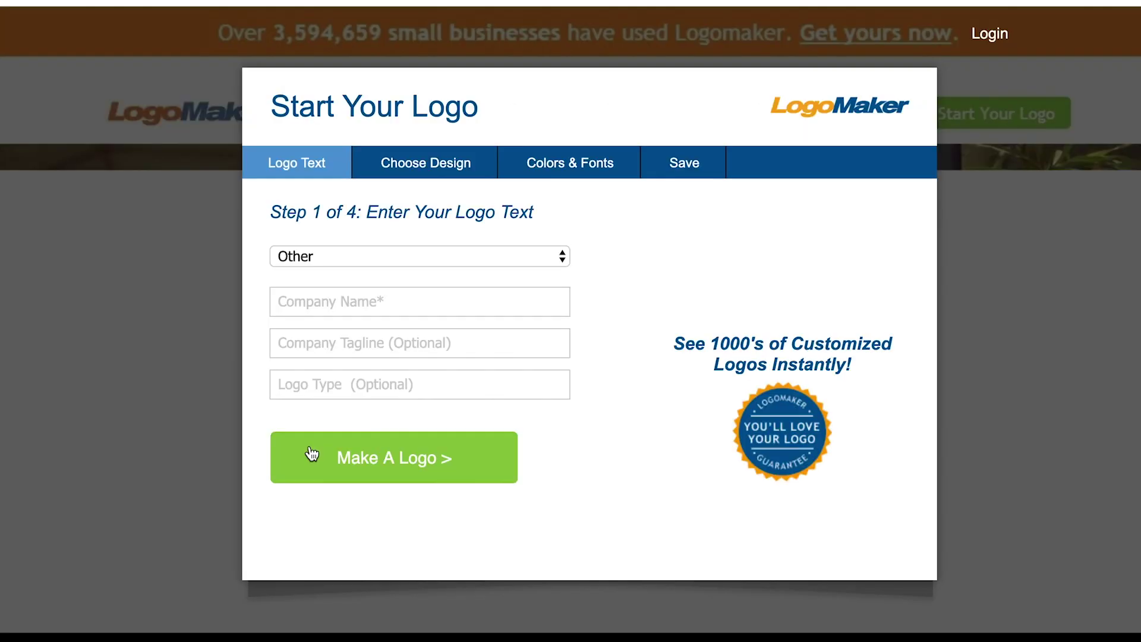
scroll(177, 269, "left", 3)
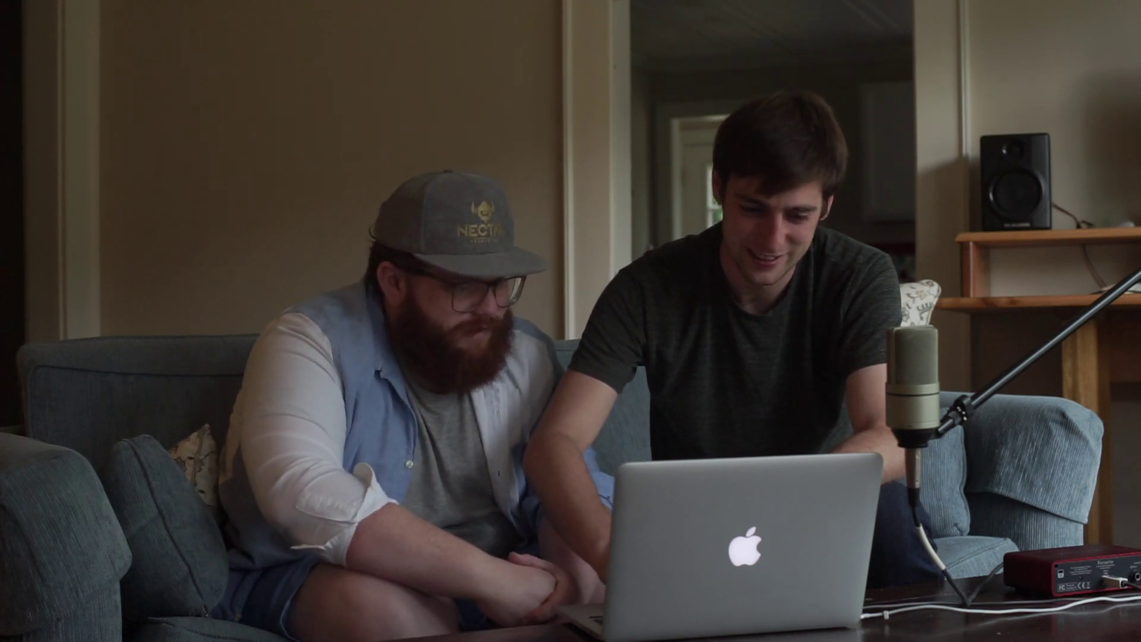
- Open the LogoMakr editor and dismiss its intro video and tutorial tips to get an empty canvas
left_click(277, 360)
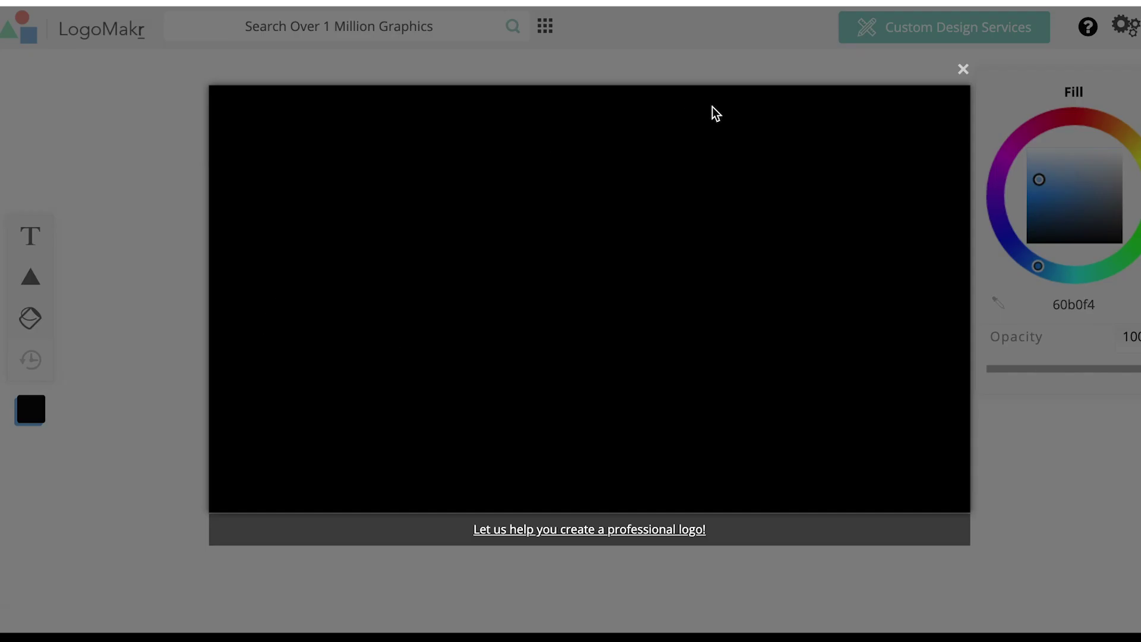
left_click(963, 68)
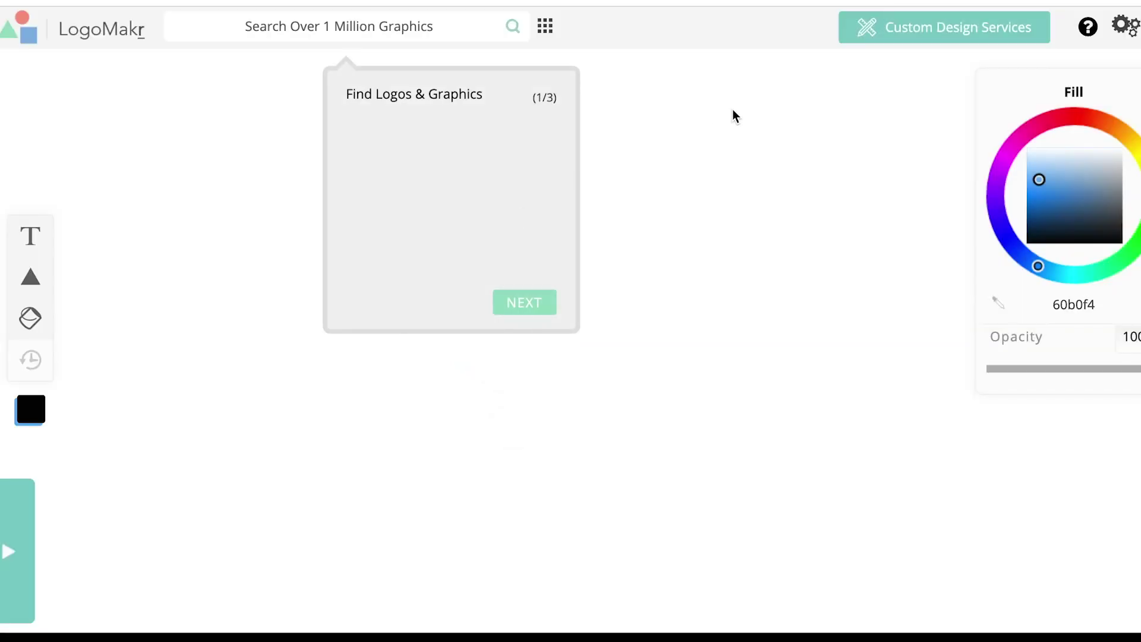
left_click(191, 196)
- Add a ring shape to the canvas and move it slightly up and to the left
mouse_move(33, 279)
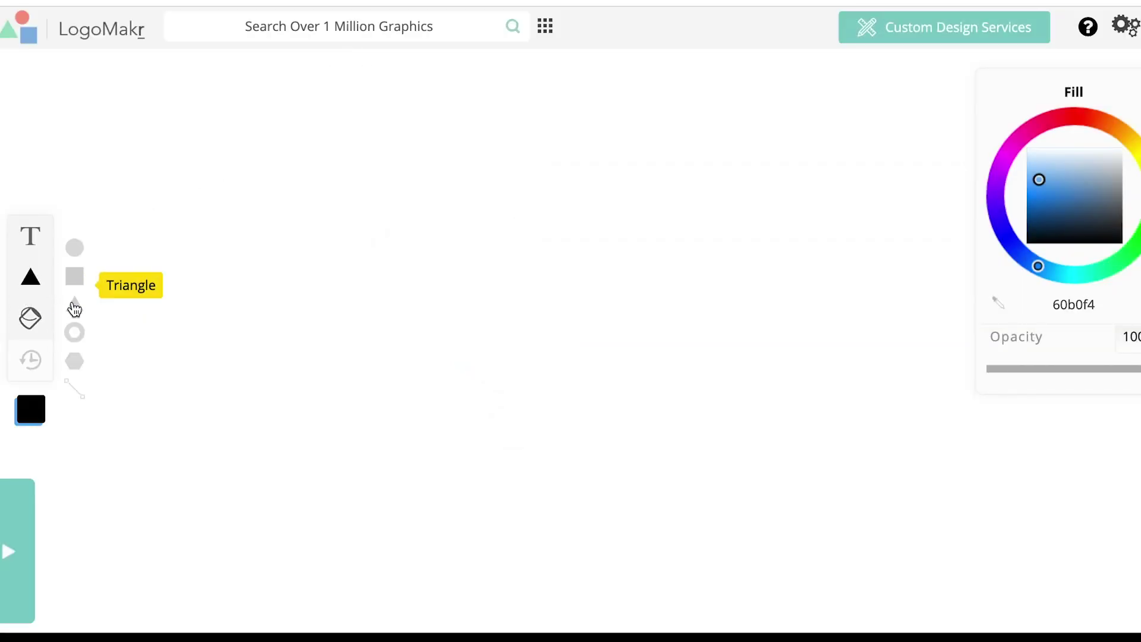
left_click(76, 332)
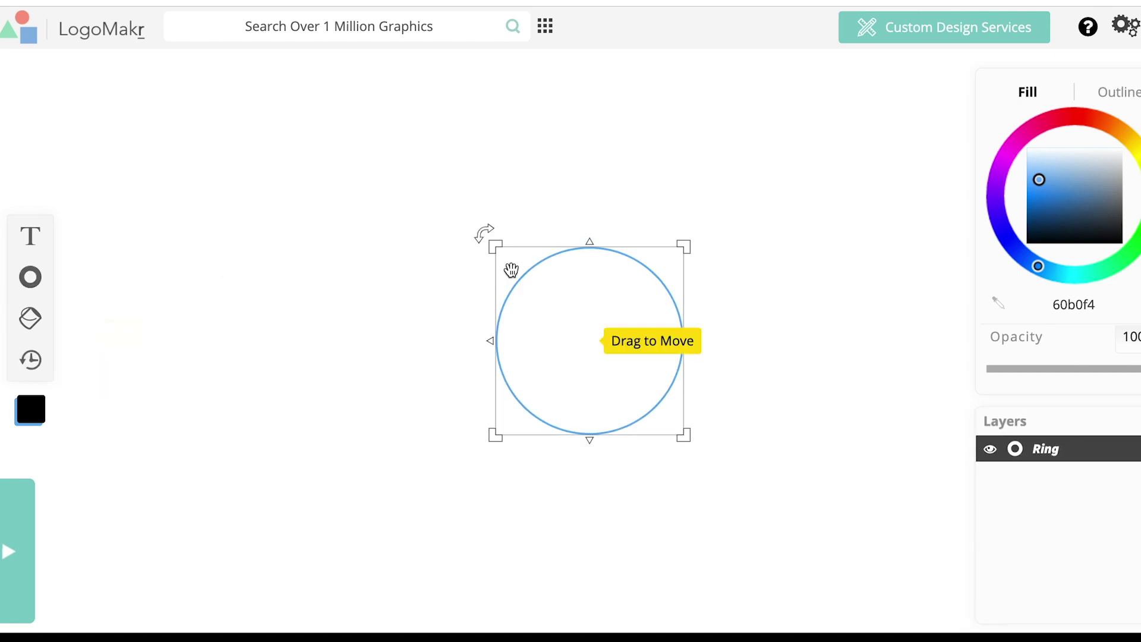
left_click_drag(496, 251, 426, 217)
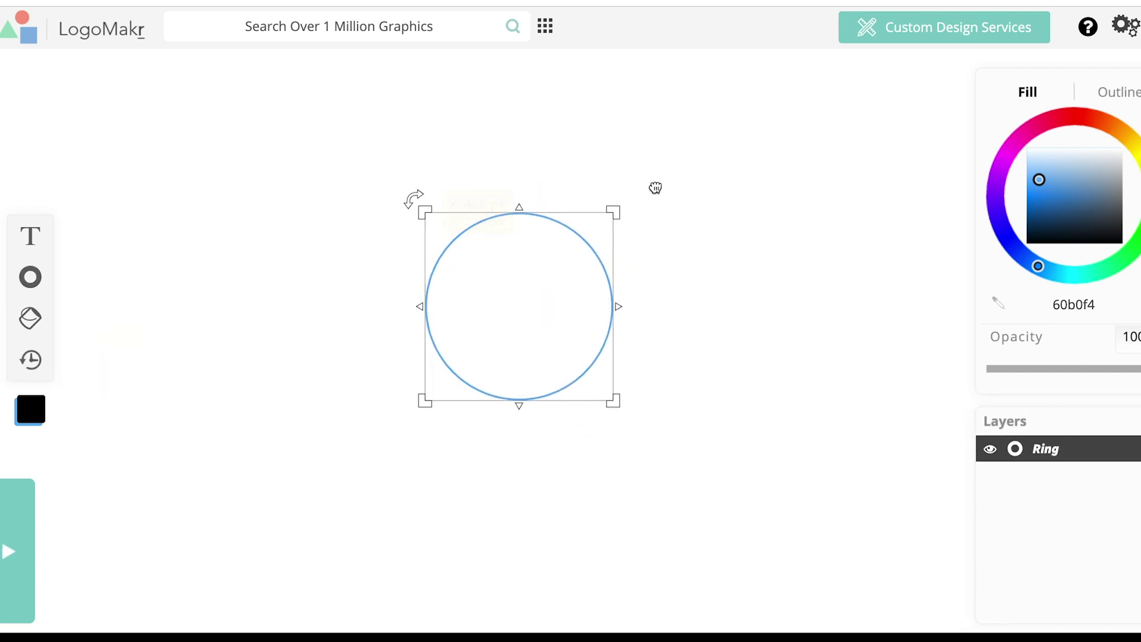
- Recolour the ring's fill to the brown 944e1d
left_click_drag(1067, 208, 1128, 254)
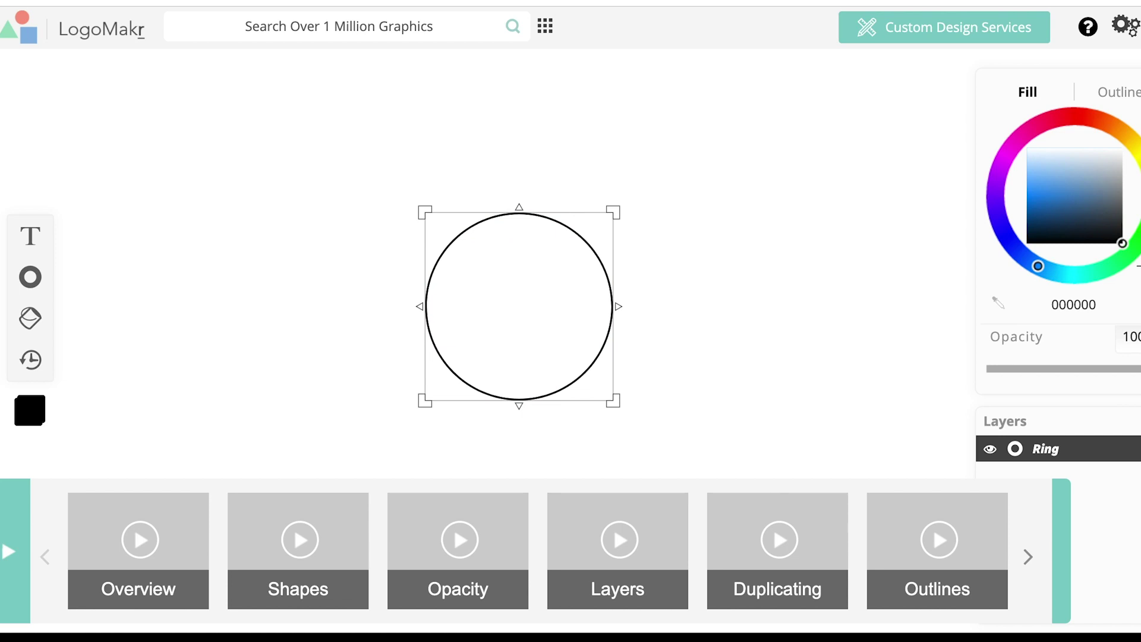
left_click_drag(1078, 202, 1078, 207)
left_click_drag(1101, 119, 1123, 103)
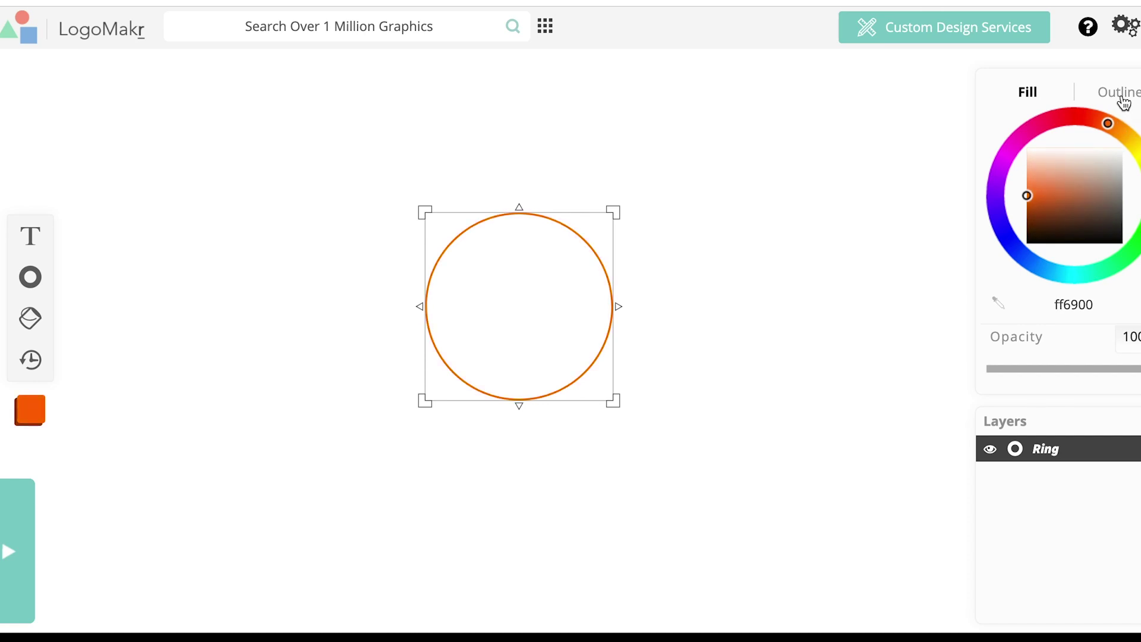
left_click(1058, 221)
left_click_drag(1058, 218, 1059, 210)
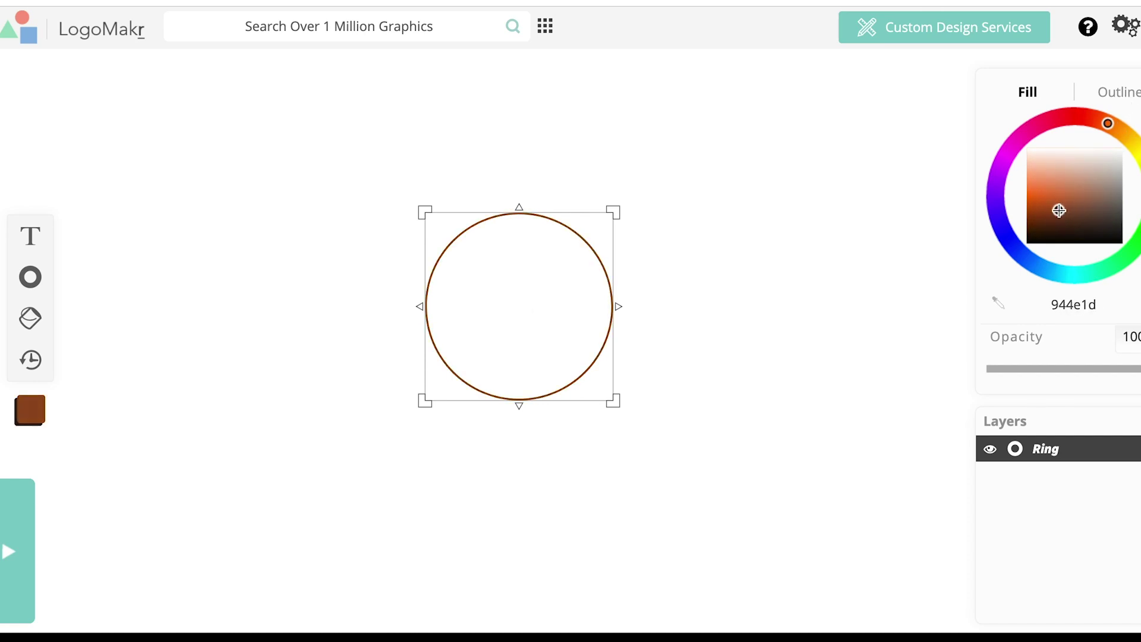
- Add a hexagon centred over the ring and enlarge it to about 233 px high so it covers the ring
mouse_move(28, 277)
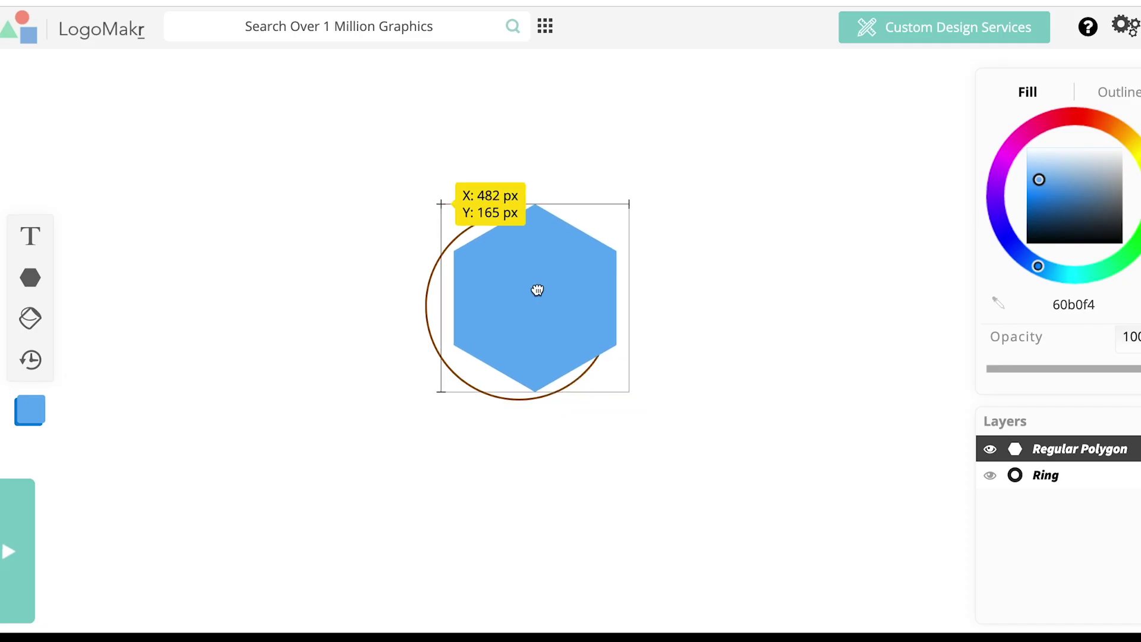
left_click_drag(537, 290, 525, 305)
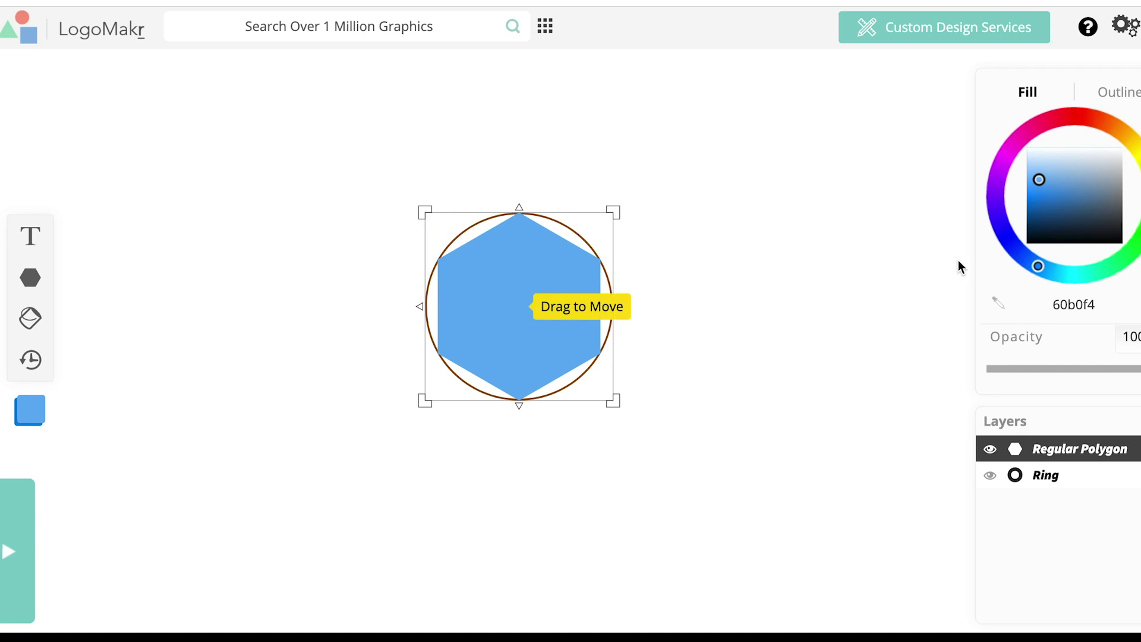
left_click_drag(614, 399, 653, 434)
left_click_drag(576, 369, 563, 352)
left_click_drag(630, 419, 612, 423)
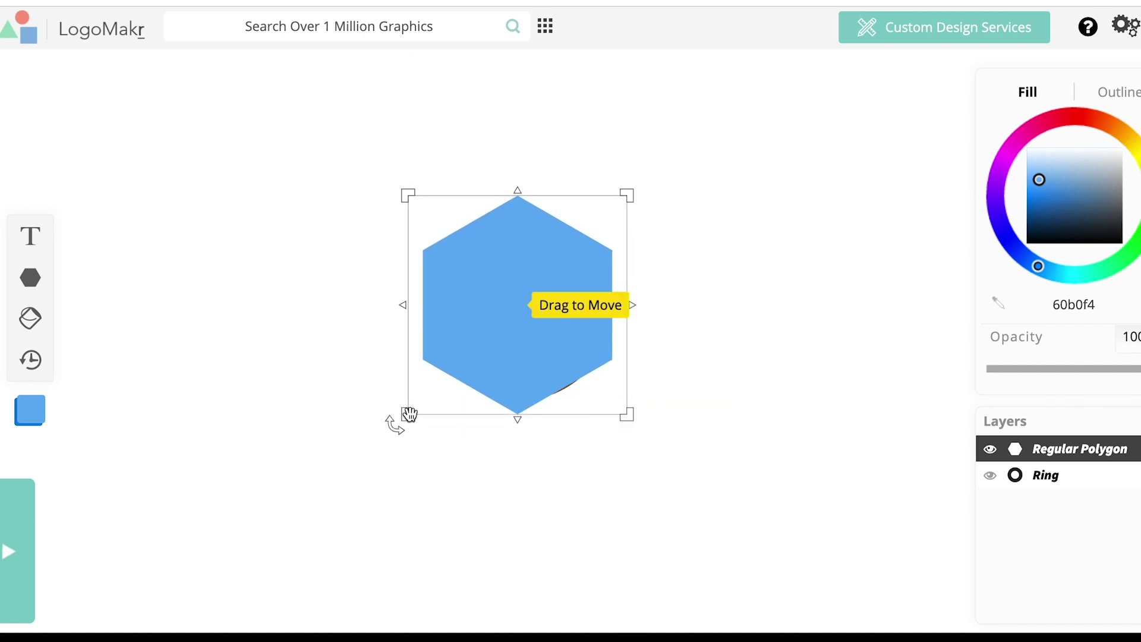
left_click_drag(408, 414, 411, 416)
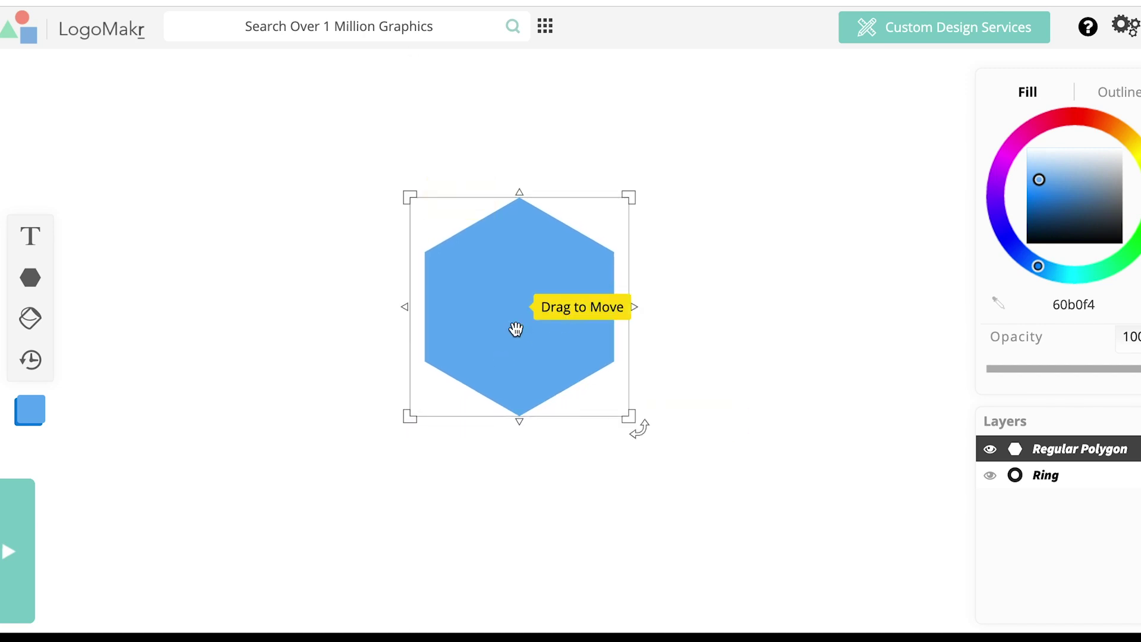
- Fill the hexagon with the beige bdb099 and send it behind the ring
mouse_move(1098, 222)
left_mouse_down()
mouse_move(1090, 201)
mouse_move(1079, 216)
mouse_move(1072, 205)
left_mouse_up()
left_click_drag(1088, 126, 1115, 140)
left_click_drag(1090, 197, 1102, 180)
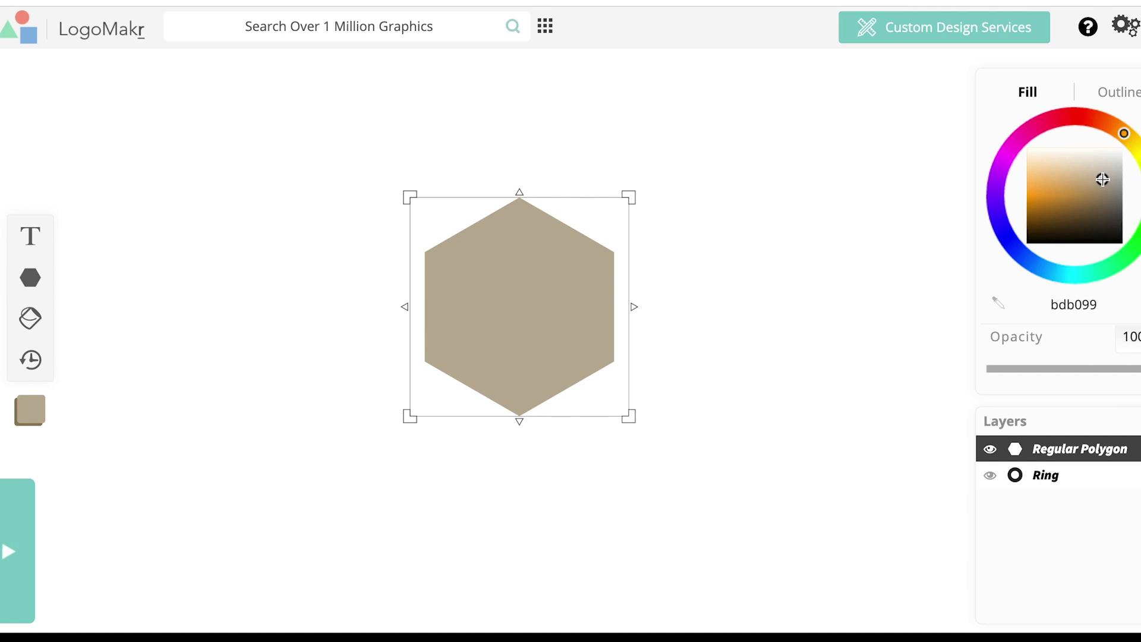
right_click(541, 310)
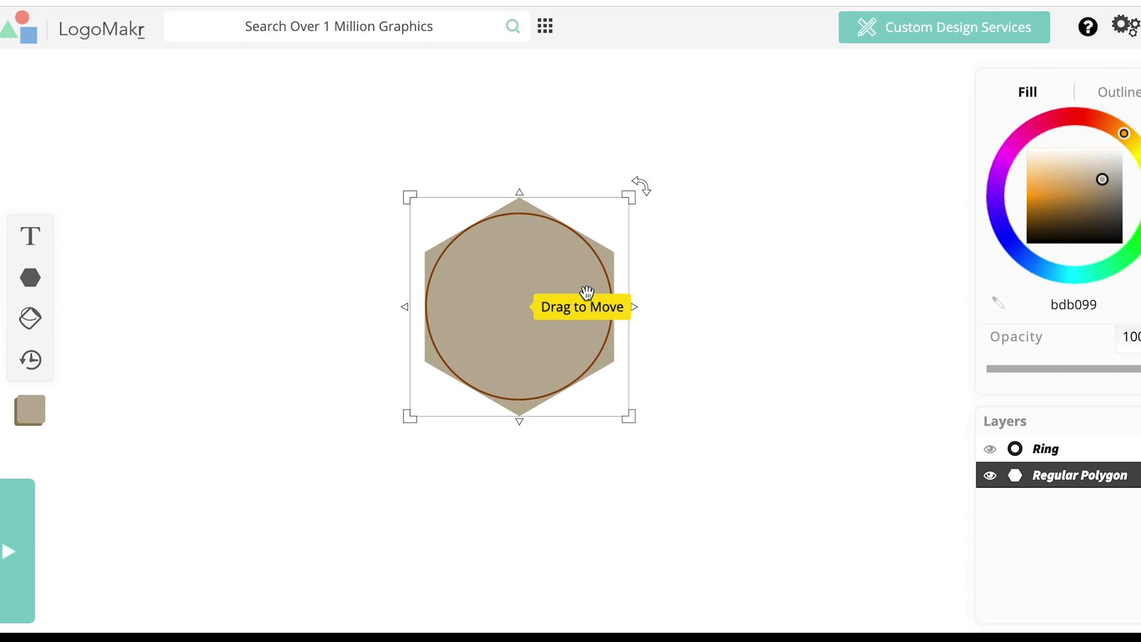
left_click(766, 193)
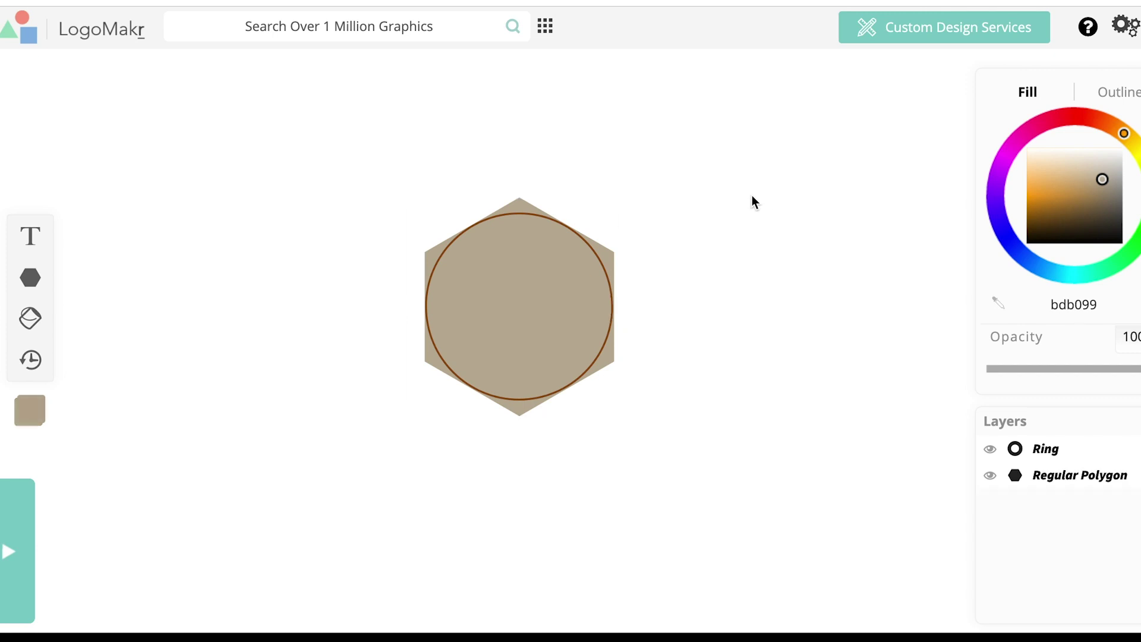
left_click(597, 275)
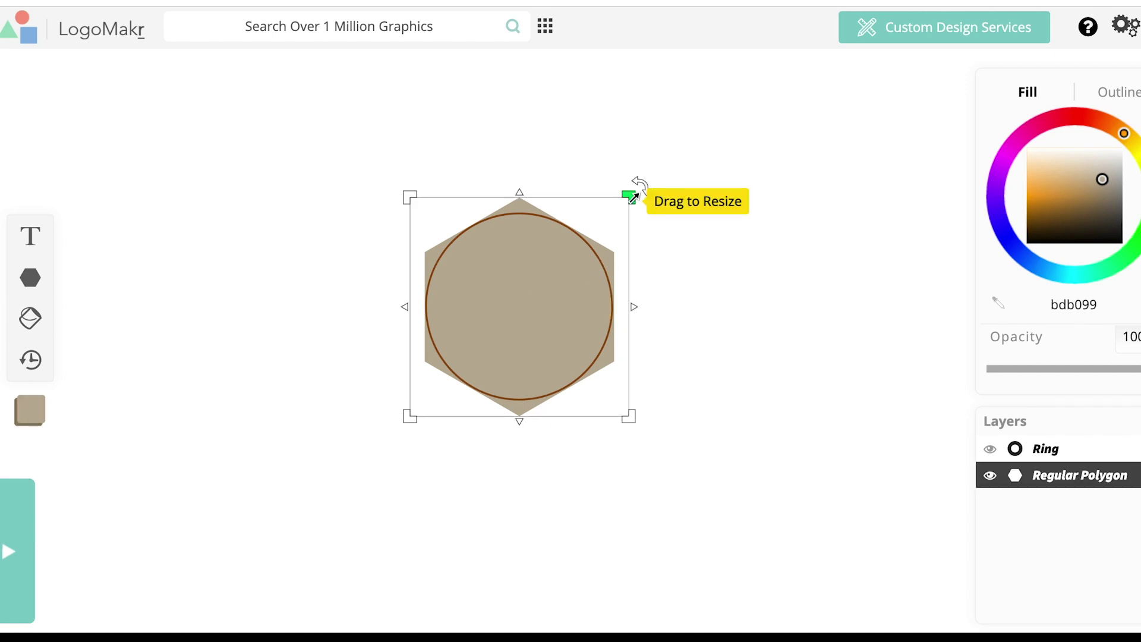
left_click_drag(628, 303, 601, 306)
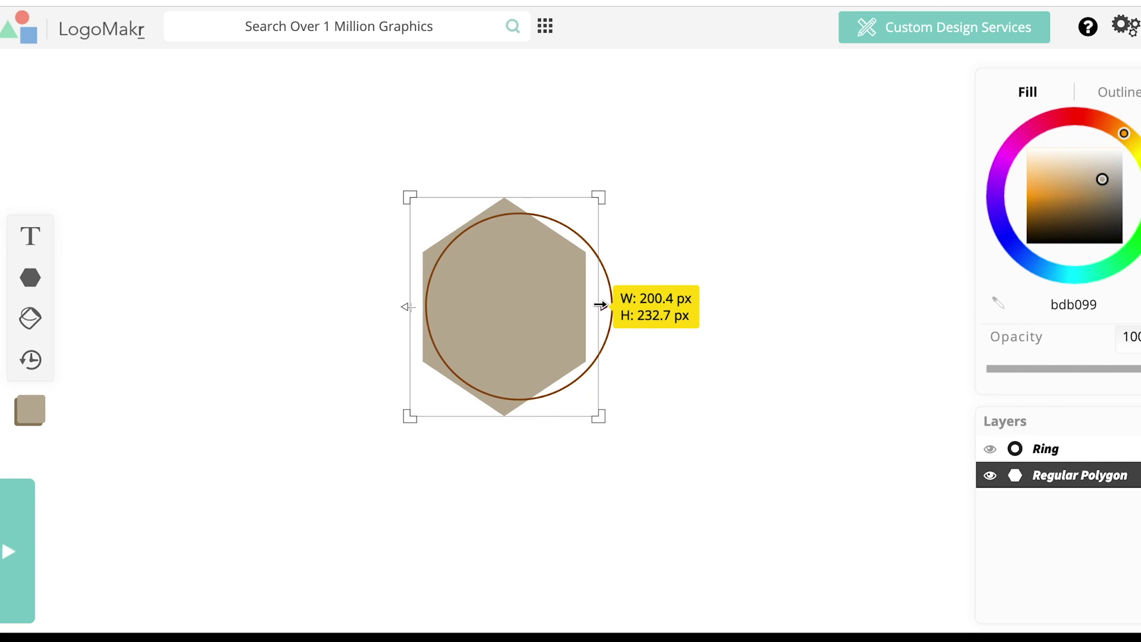
key("ctrl+z")
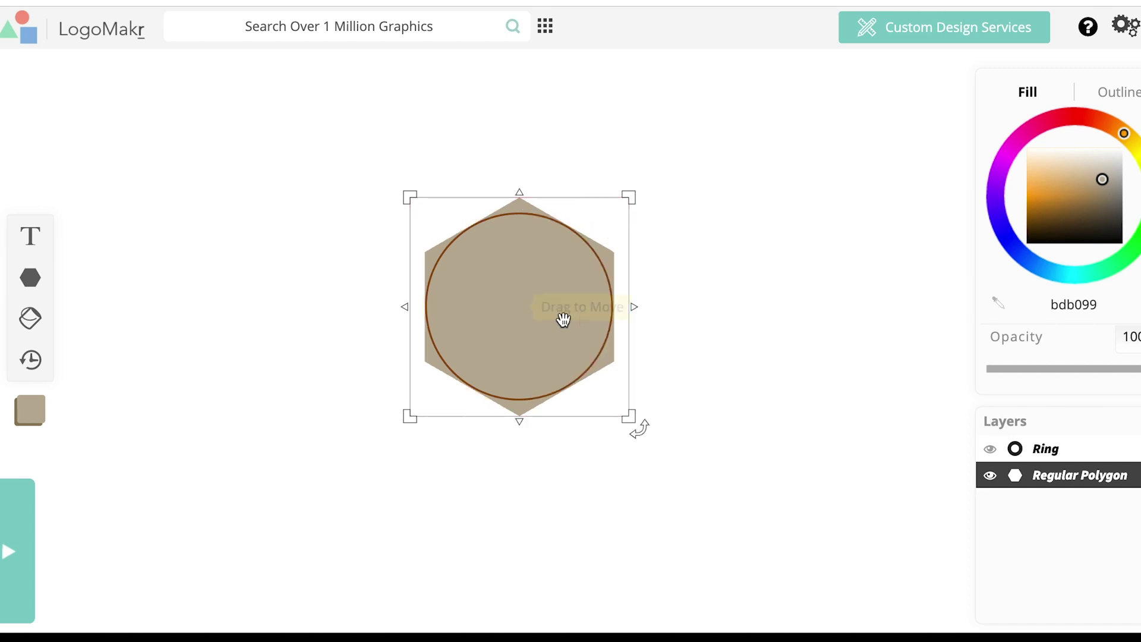
- Narrow the ring horizontally into an upright oval and align it with the centre of the hexagon
left_click(604, 323)
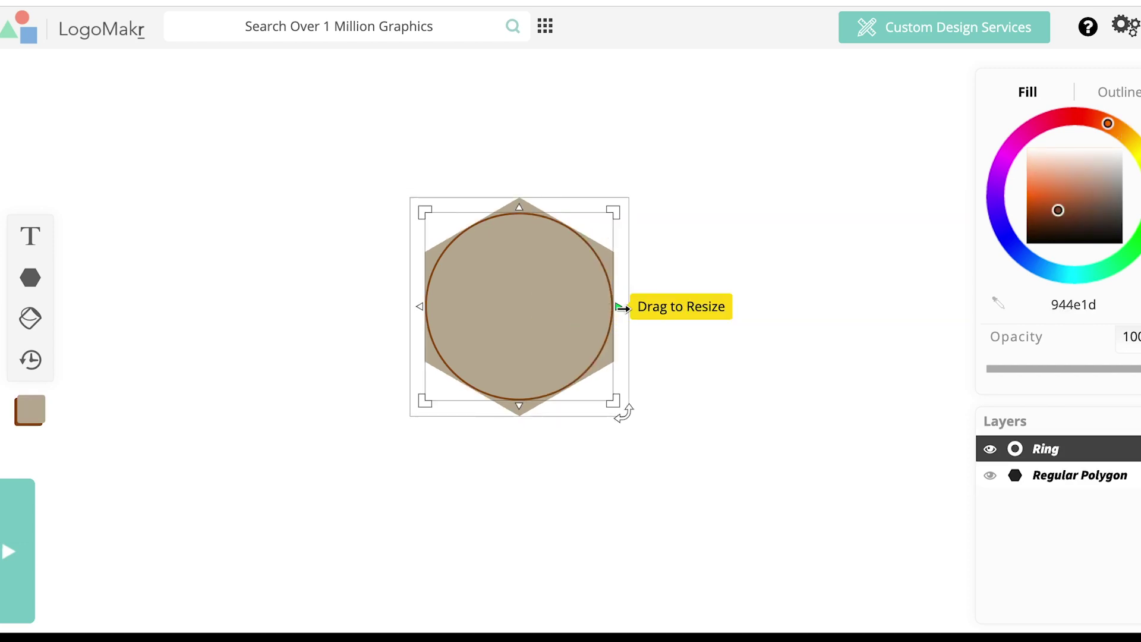
left_click_drag(618, 306, 525, 308)
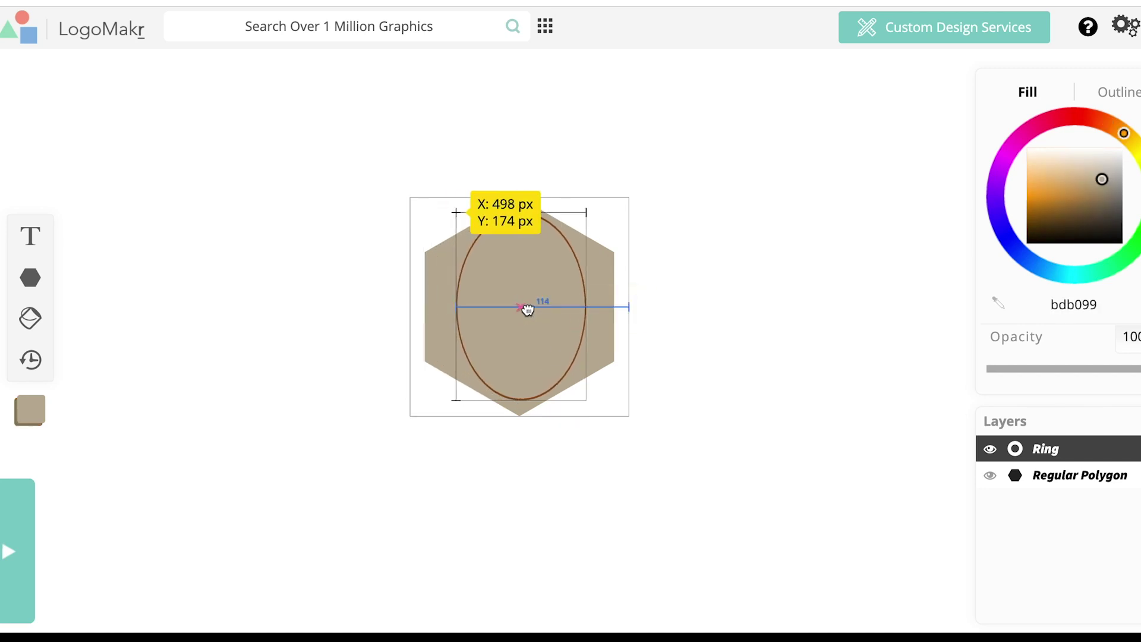
left_click(473, 136)
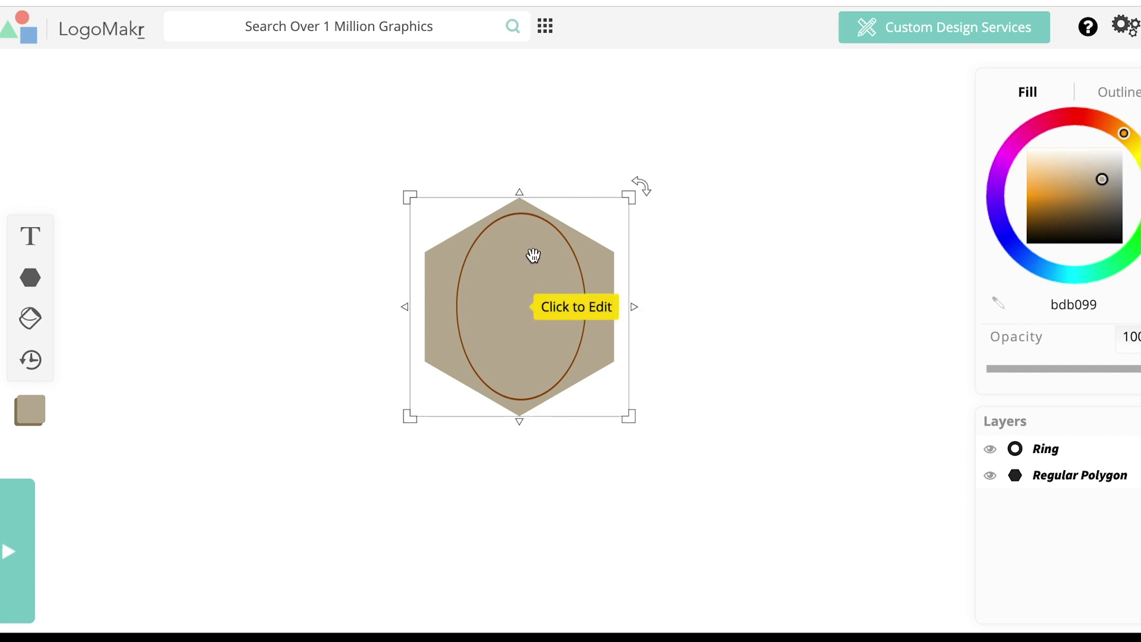
mouse_move(527, 284)
left_mouse_down()
mouse_move(511, 291)
mouse_move(521, 290)
left_mouse_up()
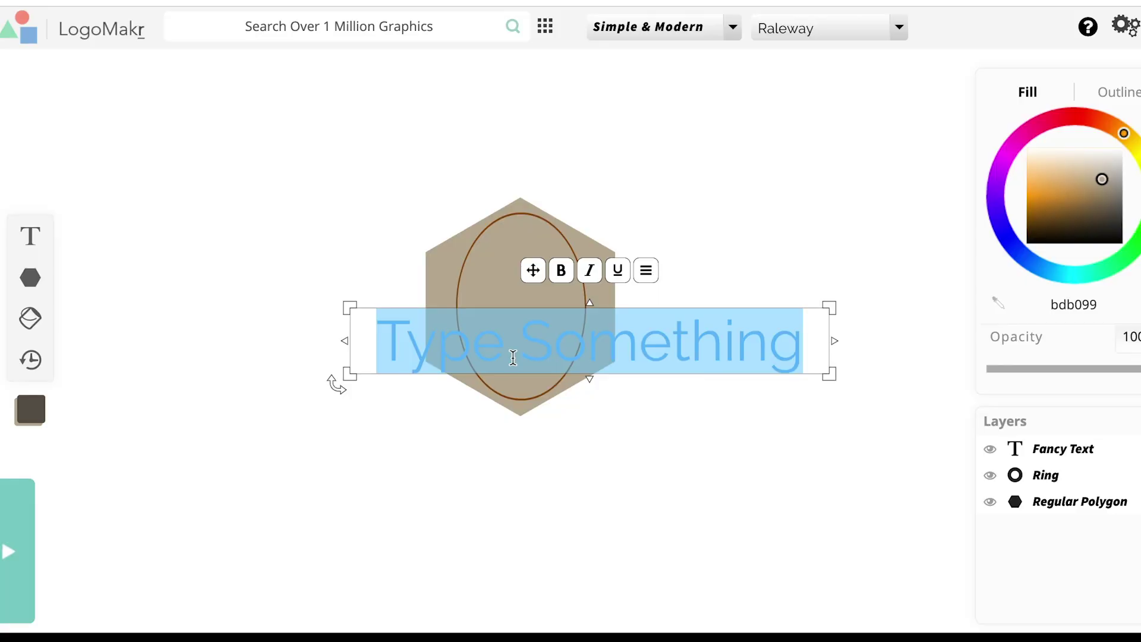
- Replace the placeholder text with the initials BS
type("CS")
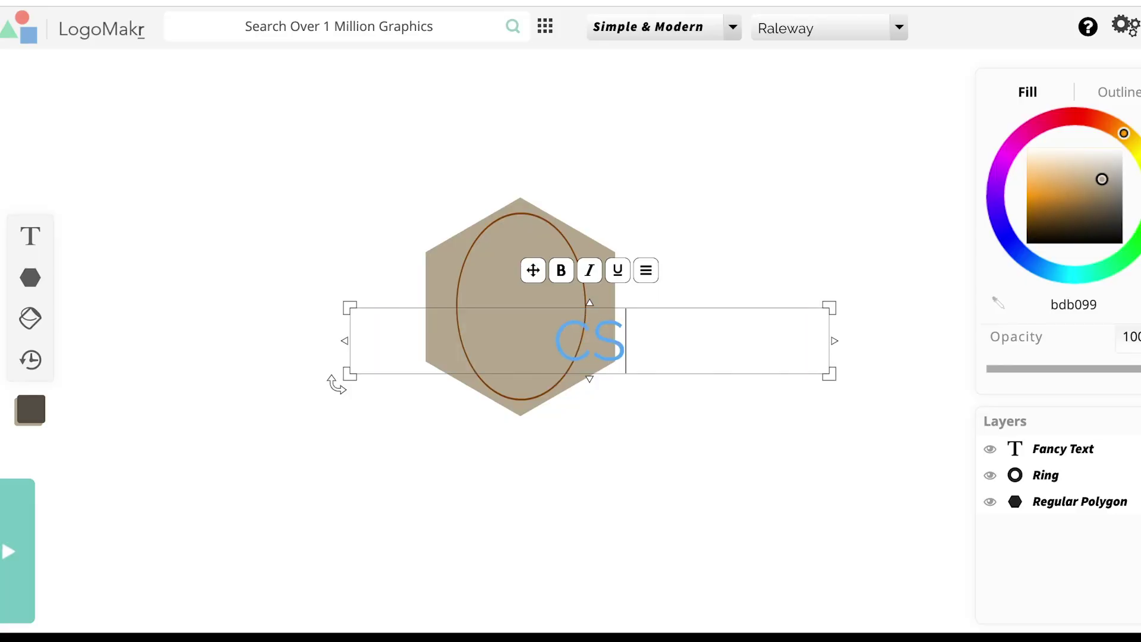
key("BackSpace")
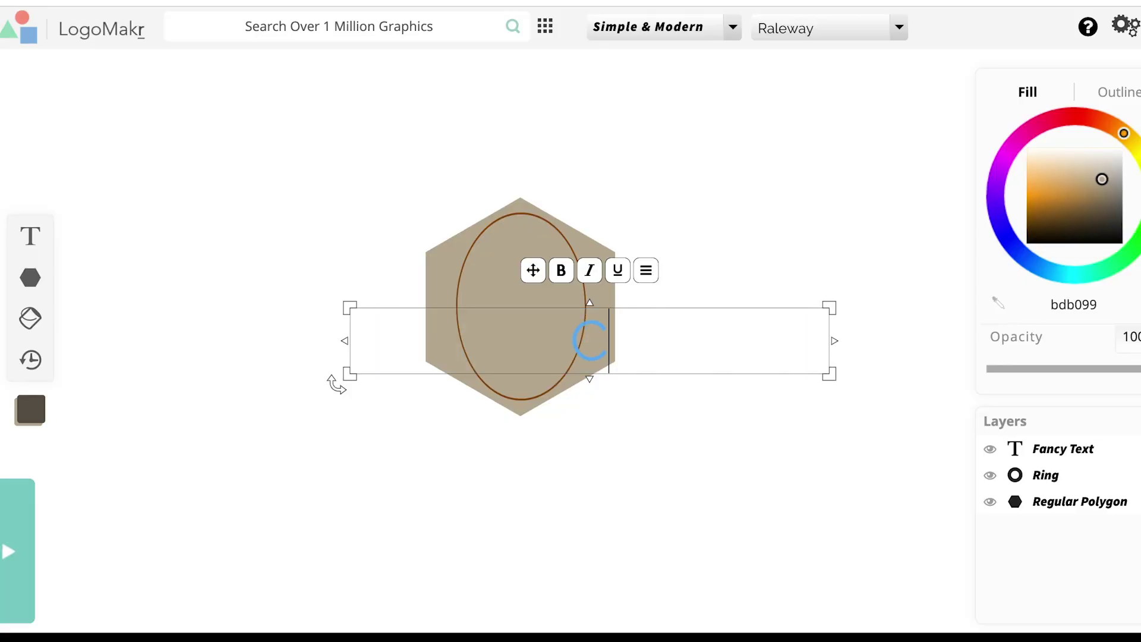
type("BS")
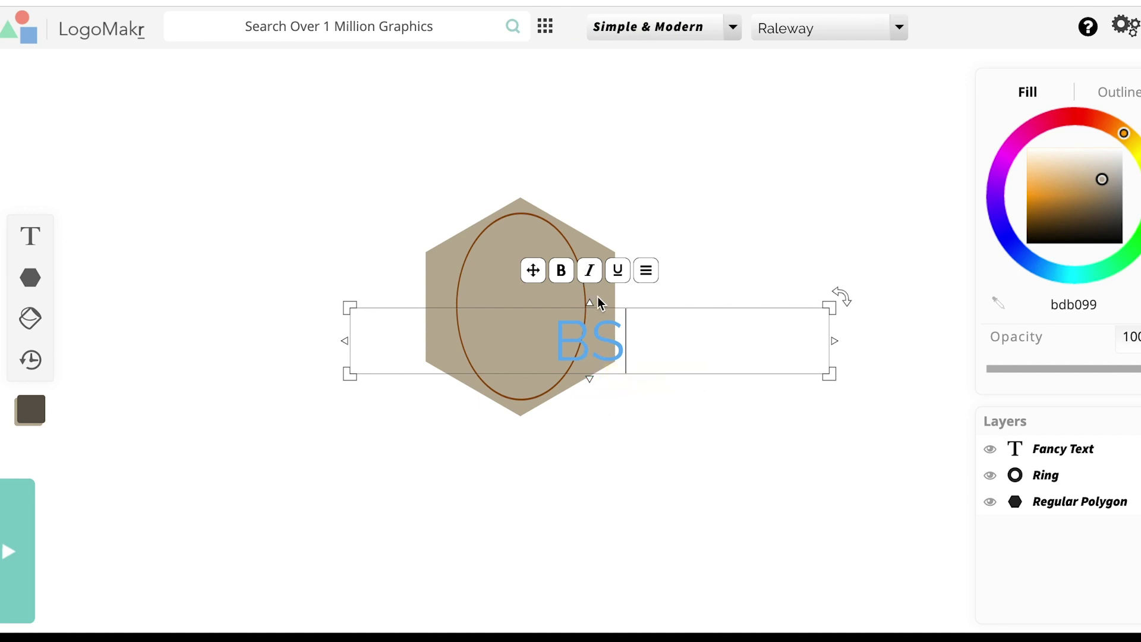
- Centre the BS text inside the oval on the hexagon and fill it with the pale yellow ffe6b5
left_click_drag(533, 271, 463, 236)
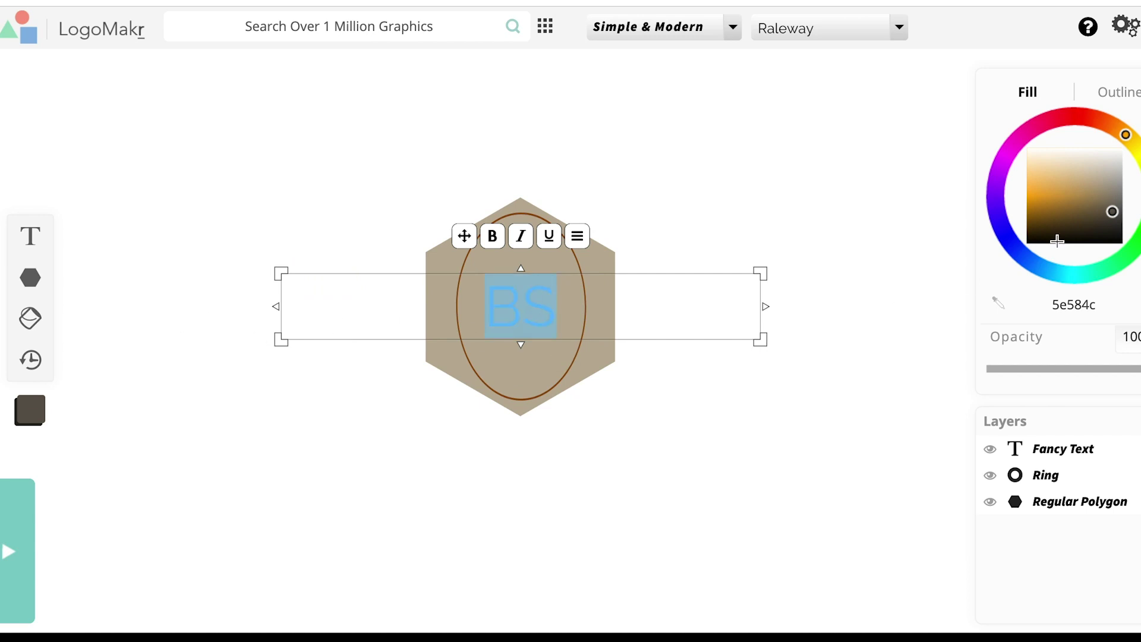
left_click_drag(1045, 181, 1003, 107)
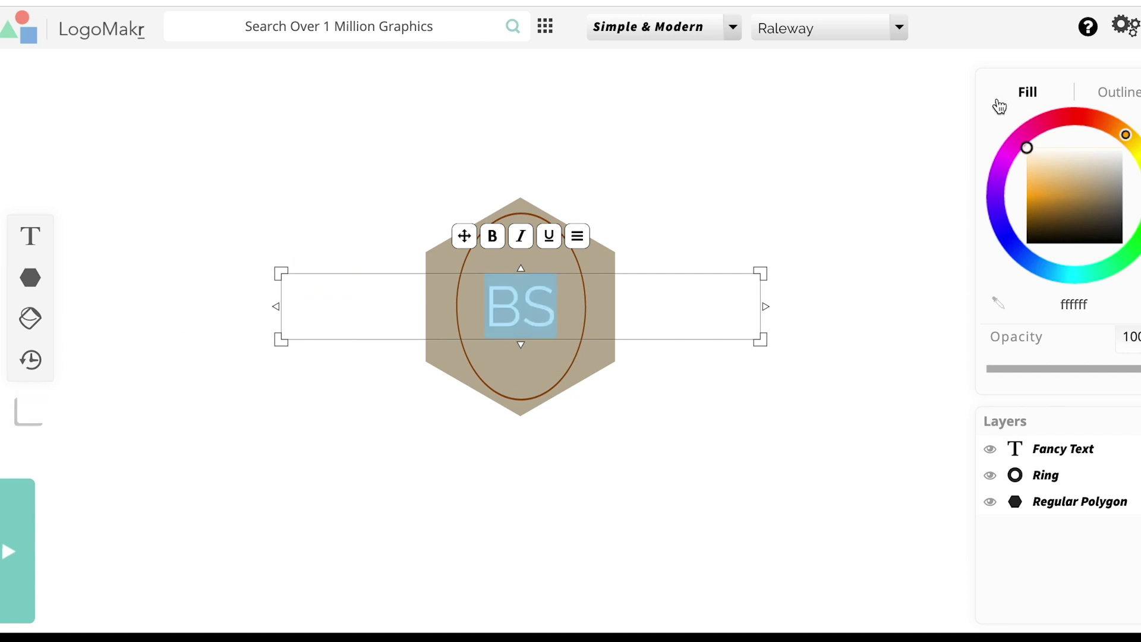
mouse_move(1002, 159)
left_mouse_down()
mouse_move(1001, 172)
mouse_move(1000, 161)
left_mouse_up()
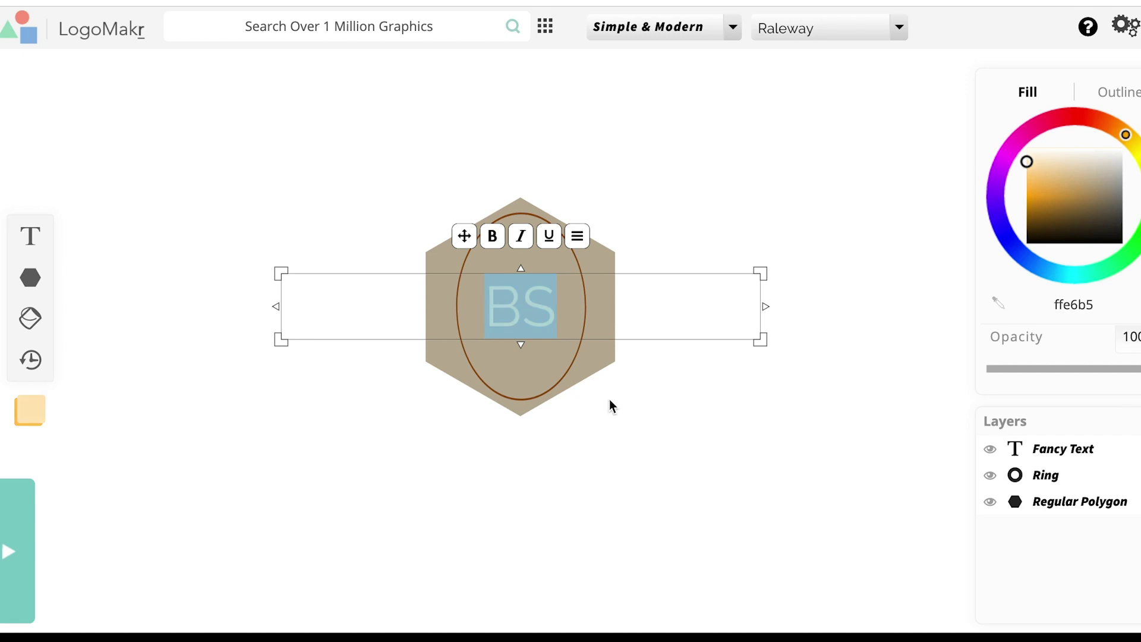
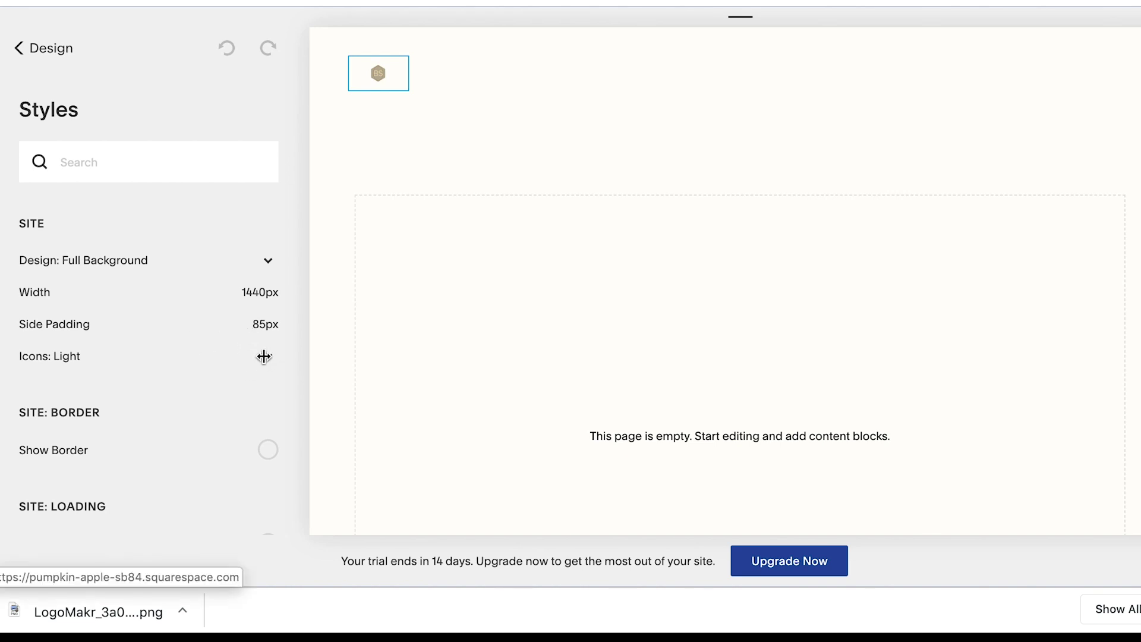
- Set the header's horizontal element spacing to 48 px and its vertical element spacing to 22 px
left_click(262, 292)
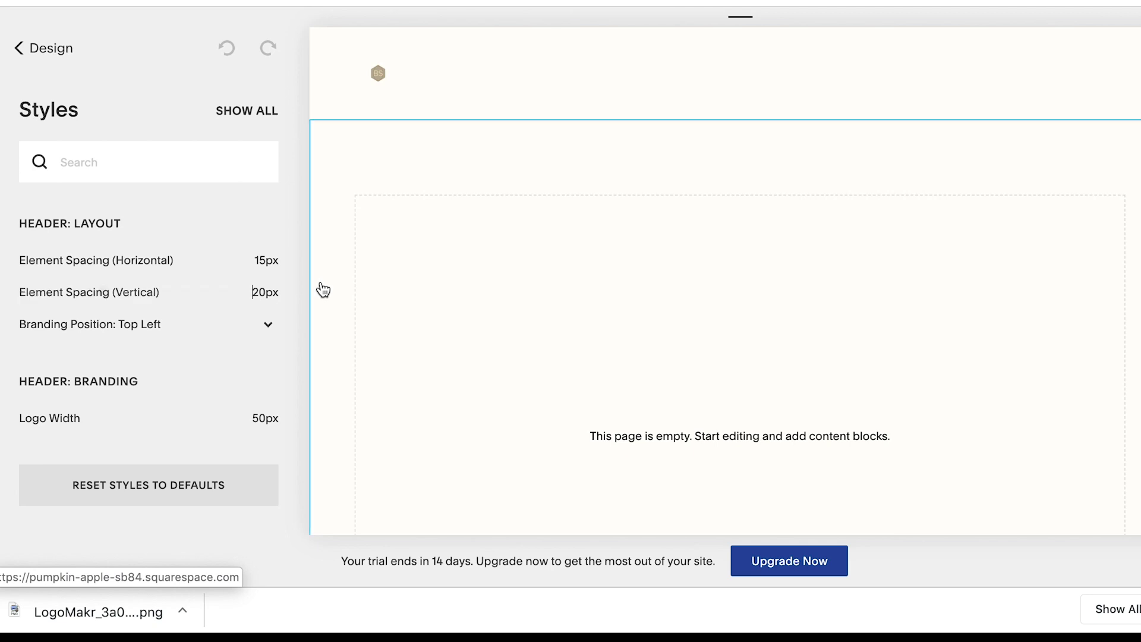
left_click(250, 260)
left_click(172, 260)
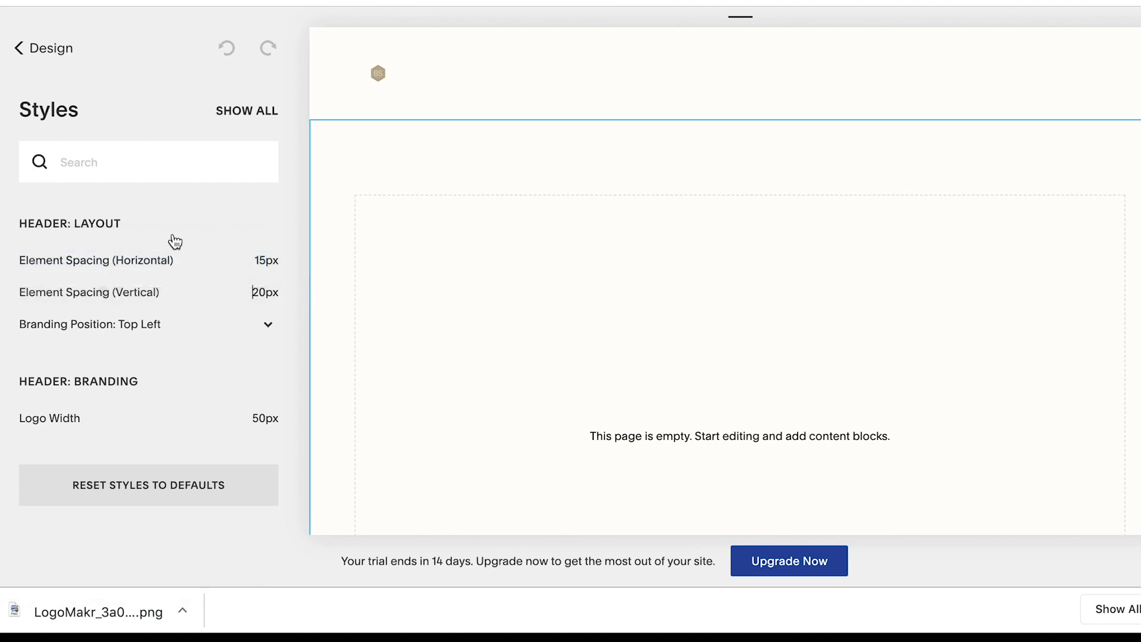
left_click(227, 269)
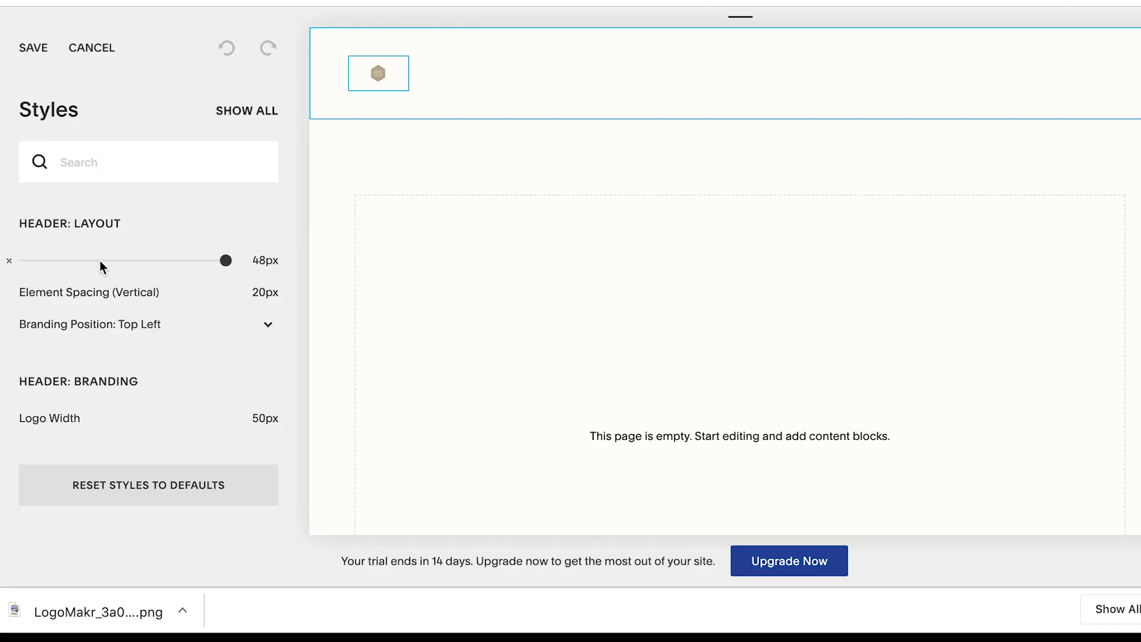
mouse_move(124, 298)
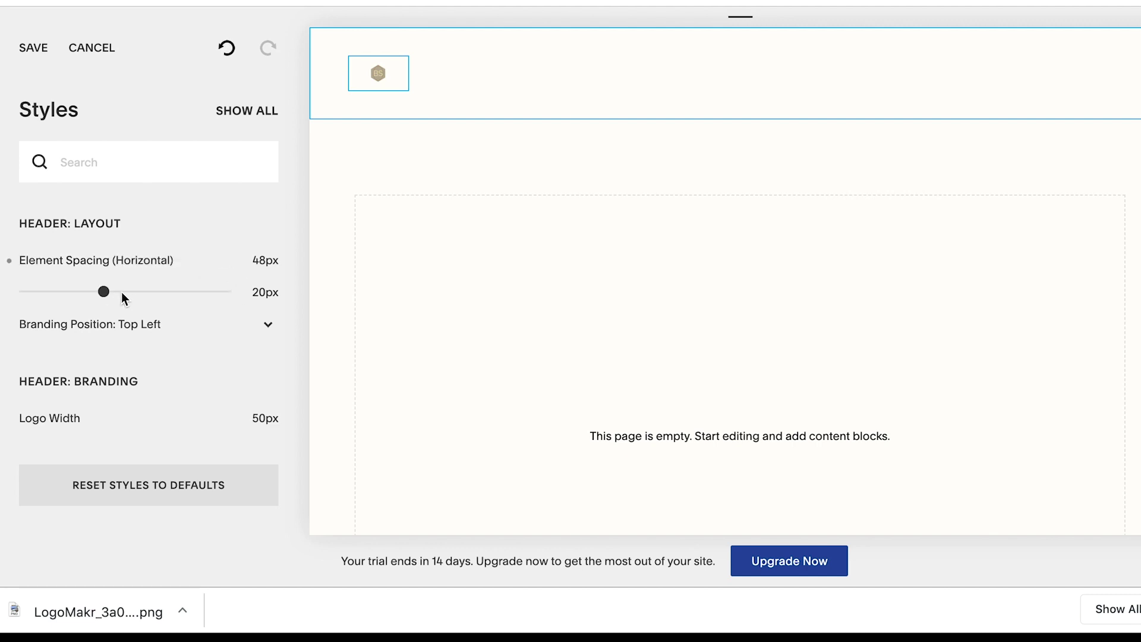
left_click_drag(143, 294, 361, 319)
left_click_drag(24, 291, 112, 301)
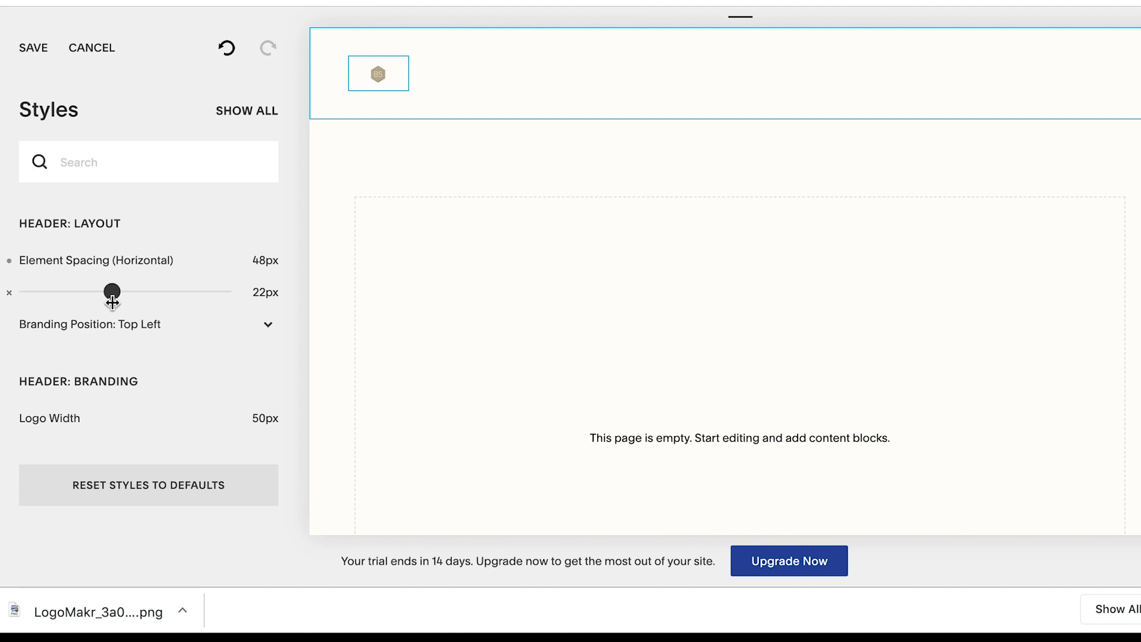
- Enlarge the header logo to a width of 320 px
mouse_move(82, 441)
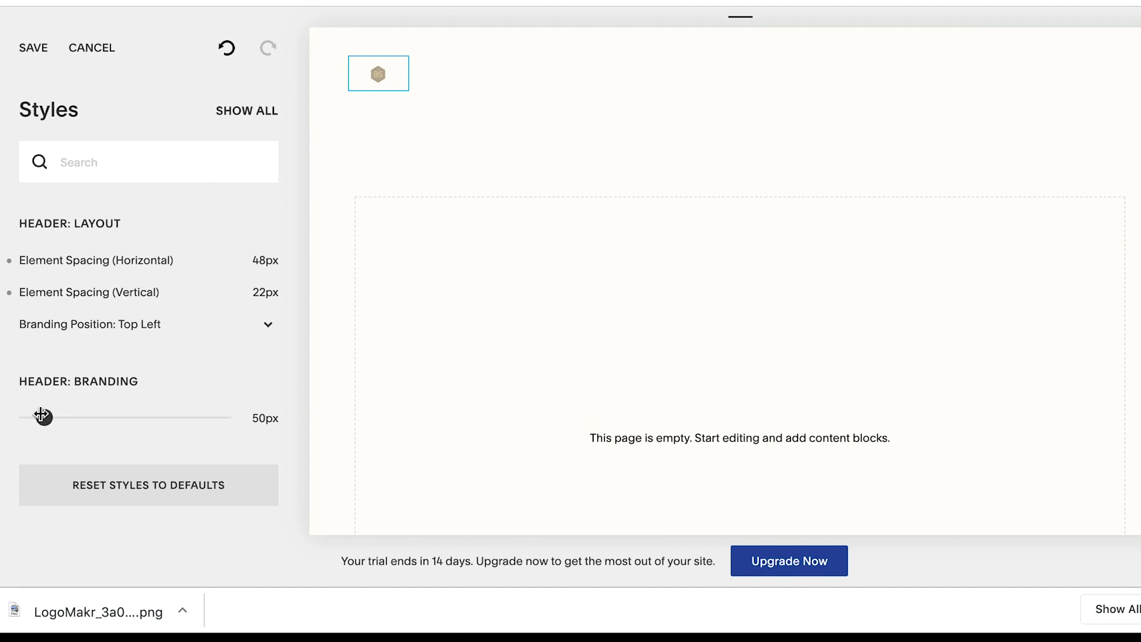
left_click_drag(44, 418, 384, 443)
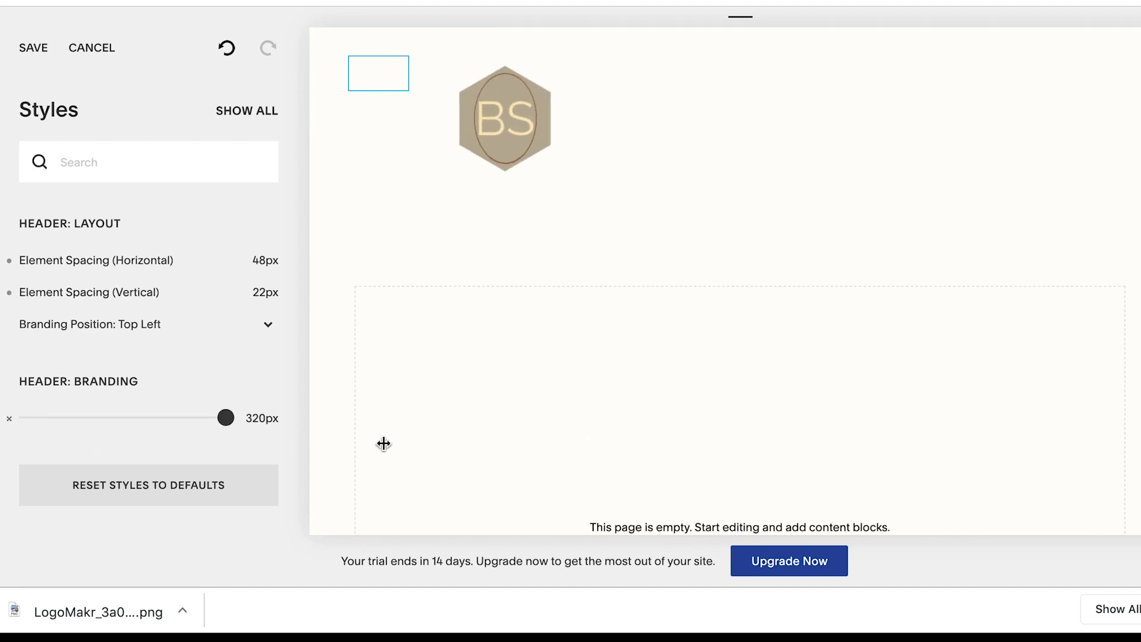
left_click_drag(222, 423, 246, 412)
left_click_drag(164, 413, 356, 387)
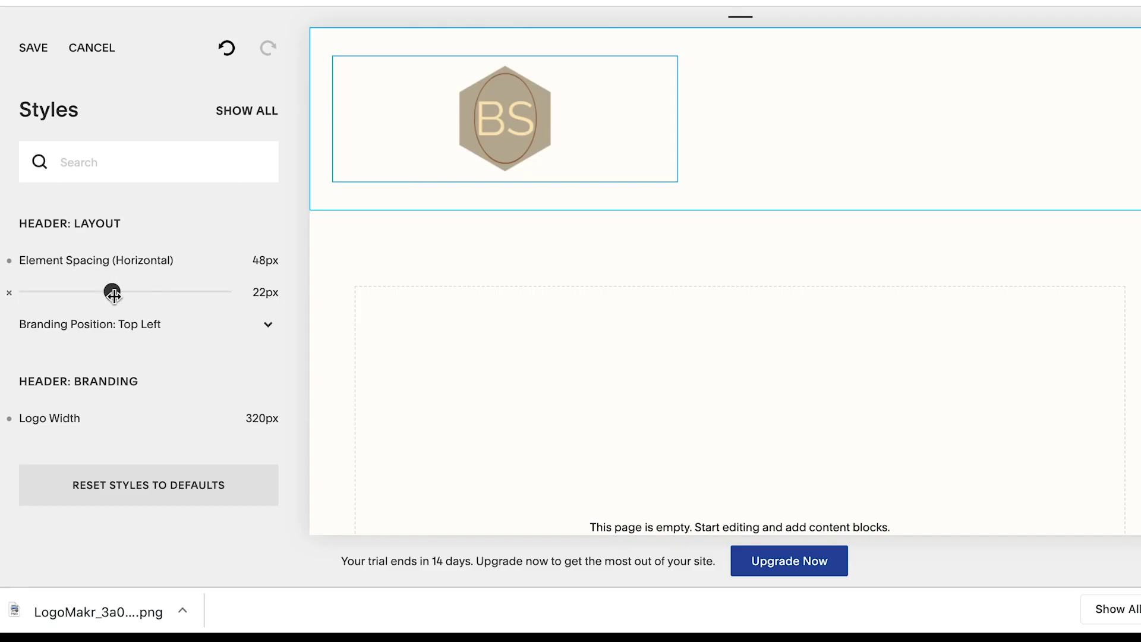
- Reduce the header's element spacing to 2 px vertically and 21 px horizontally
left_click_drag(23, 279, 24, 291)
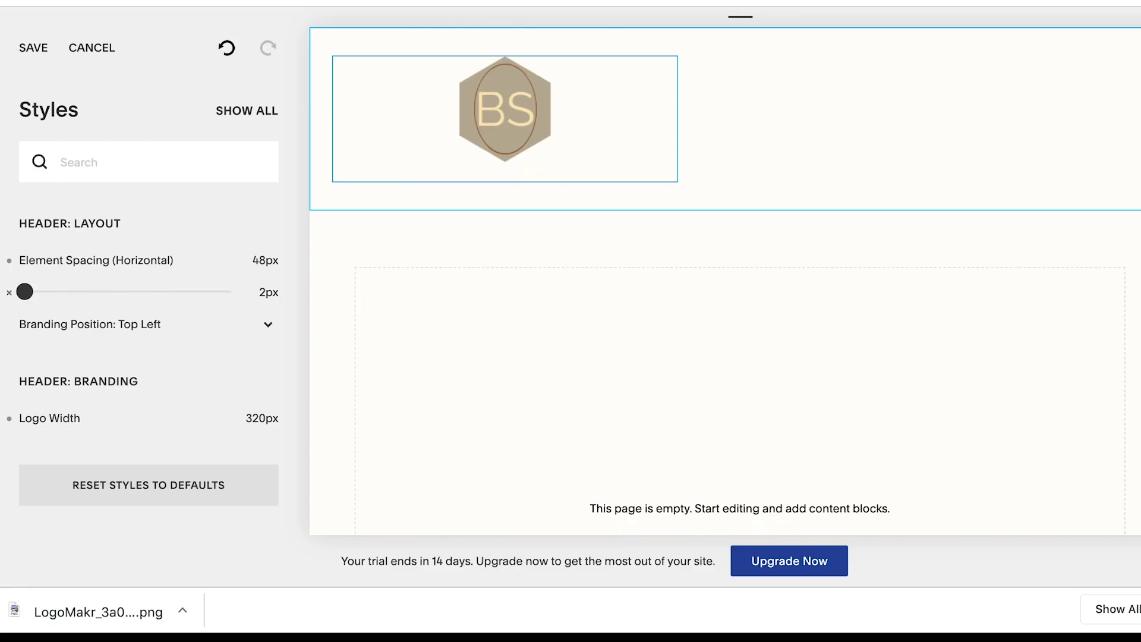
mouse_move(186, 260)
left_click_drag(201, 260, 275, 260)
left_click(110, 269)
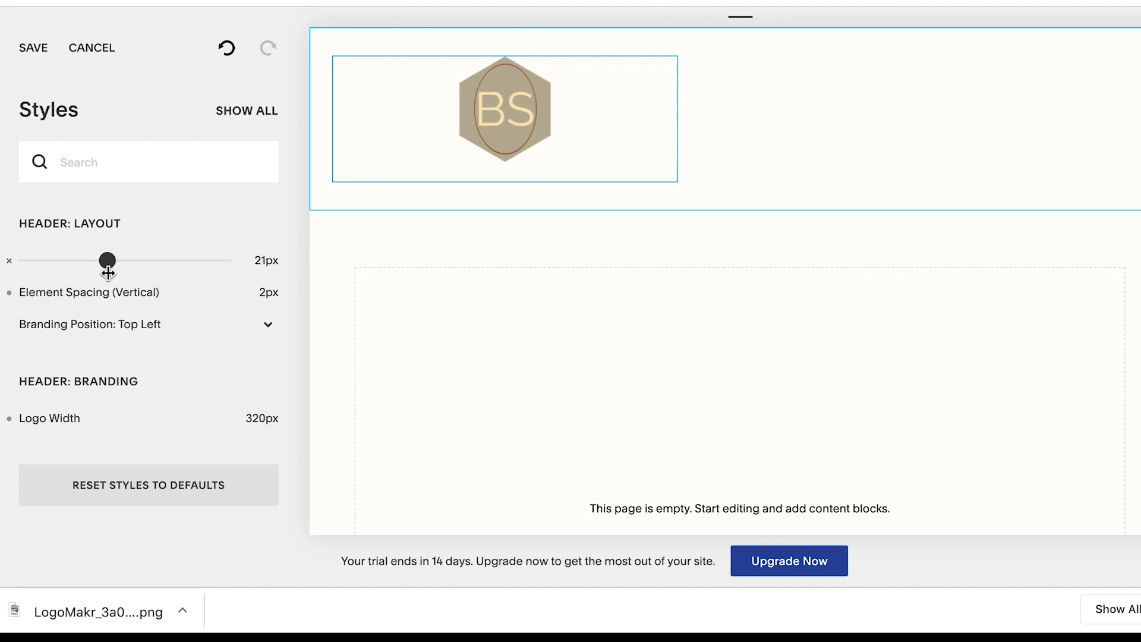
left_click_drag(108, 272, 106, 273)
- Change the header's branding position to centre the logo at the top of the page
left_click(267, 326)
left_click(224, 346)
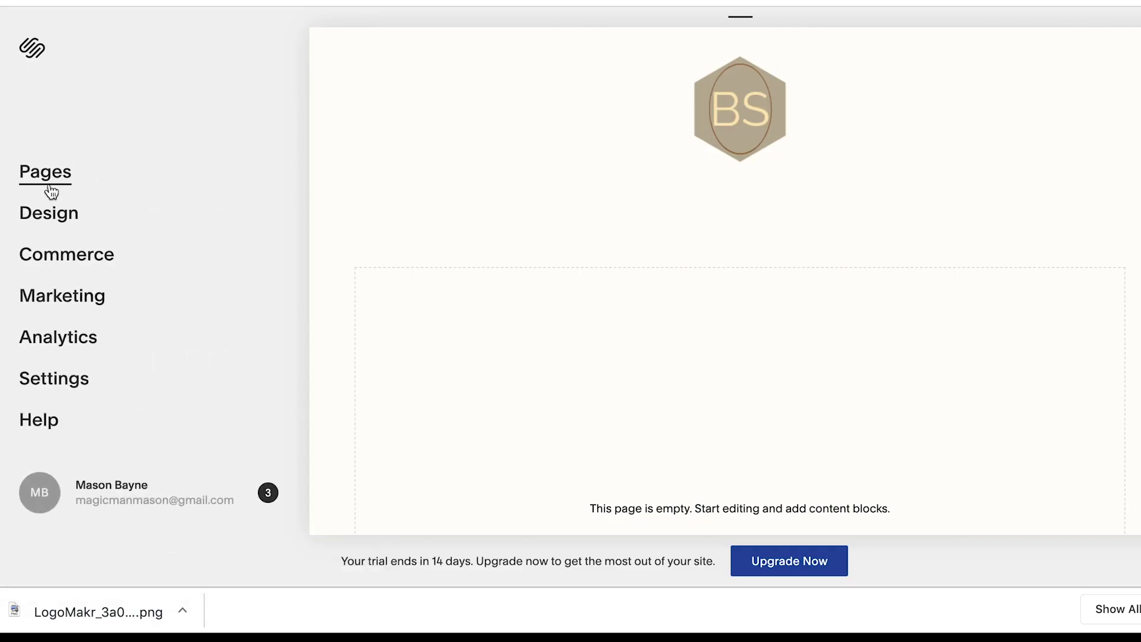
- Open the New Home page's settings and show its media options
left_click(51, 191)
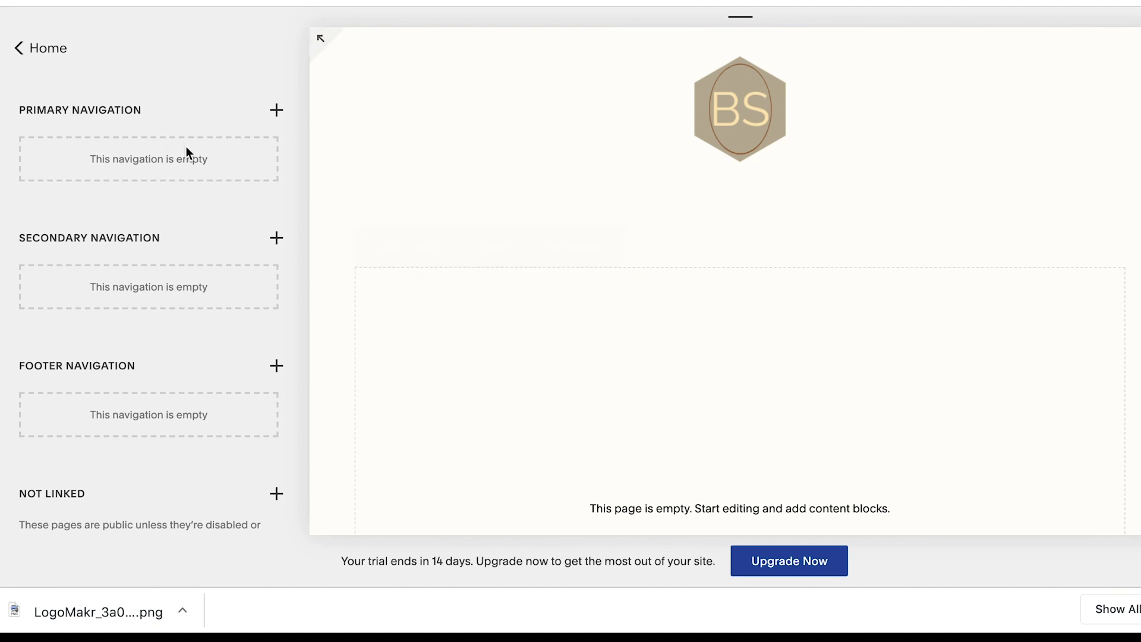
scroll(498, 233, "down", 3)
scroll(41, 416, "down", 4)
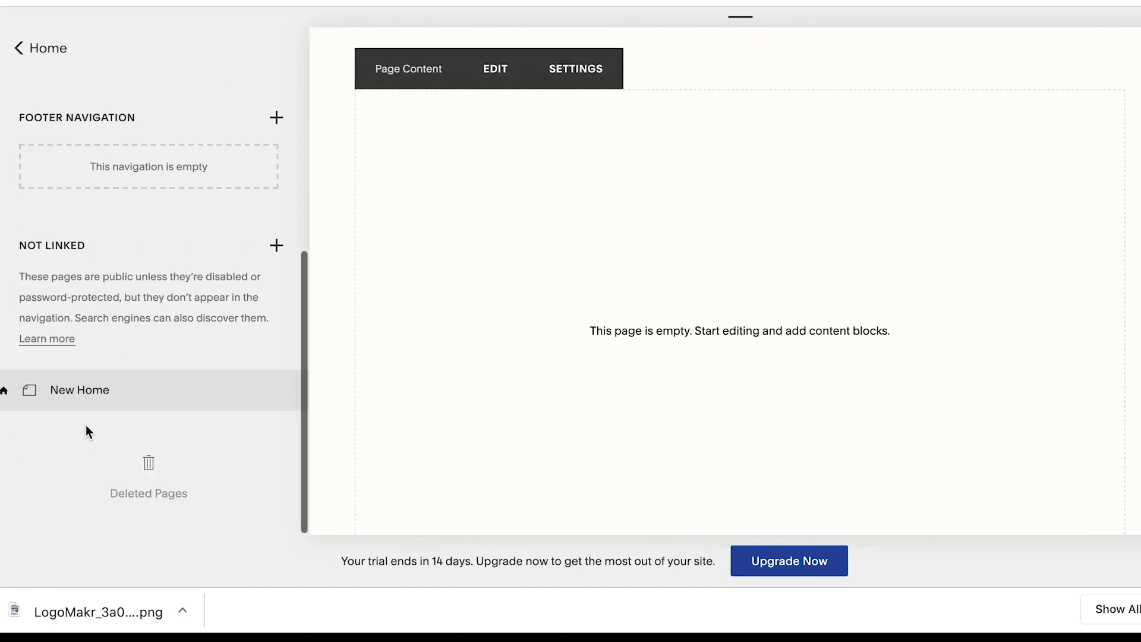
left_click(89, 392)
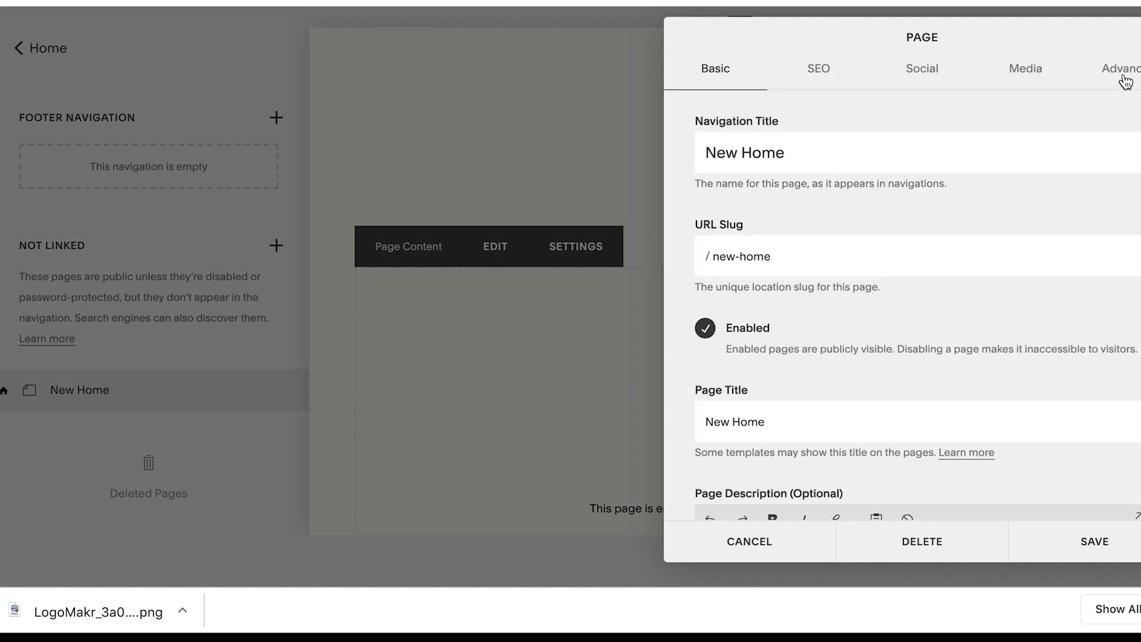
left_click(1033, 84)
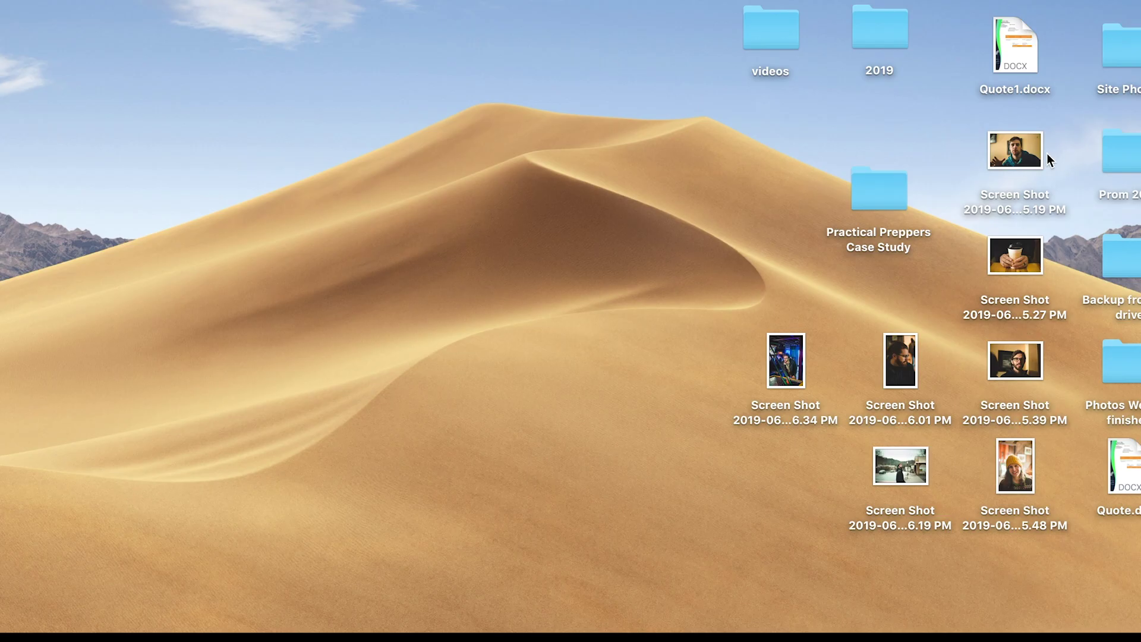
- Preview the desktop screenshot of the man on the street and add it as the page's banner image
left_click(913, 464)
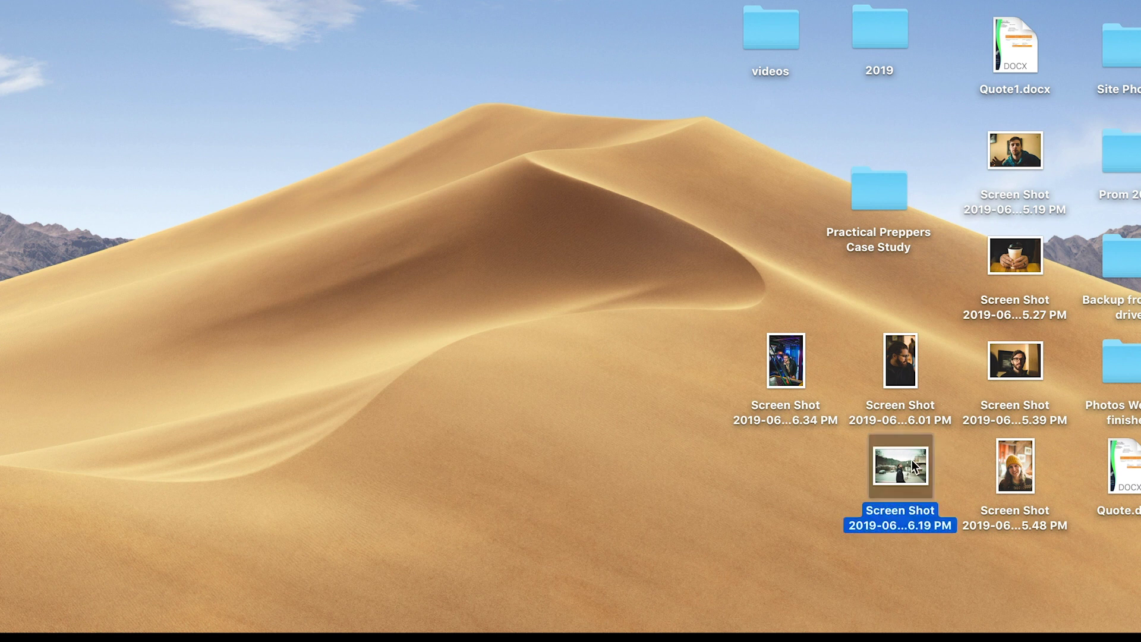
key("space")
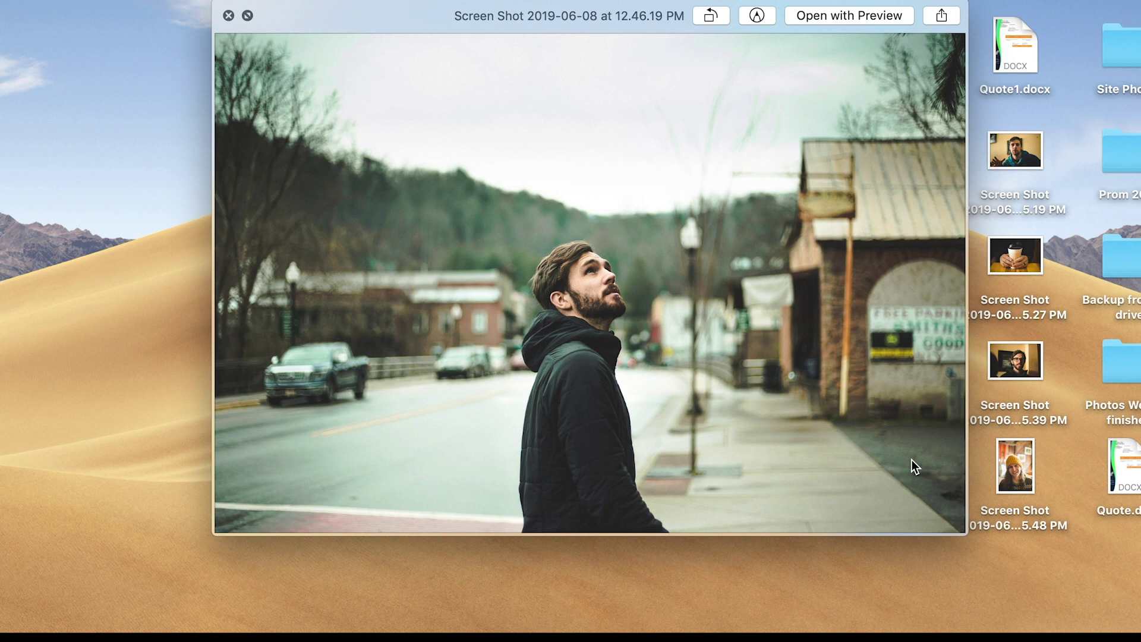
key("space")
left_click_drag(914, 465, 886, 376)
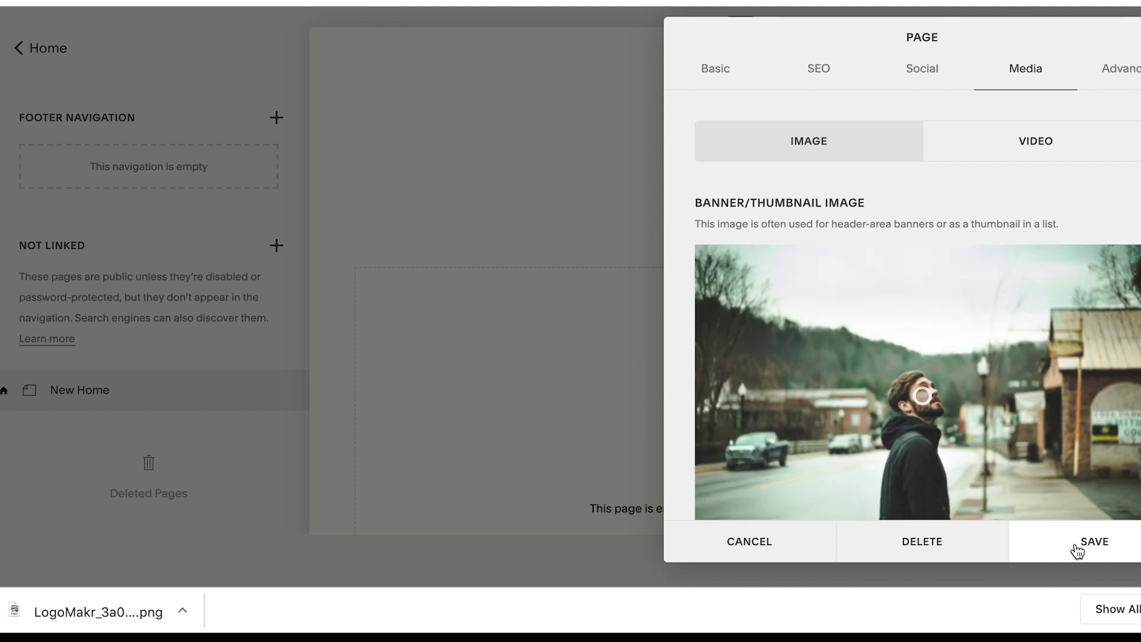
- Examine the page's search results preview and the option for editing website SEO settings
left_click(821, 78)
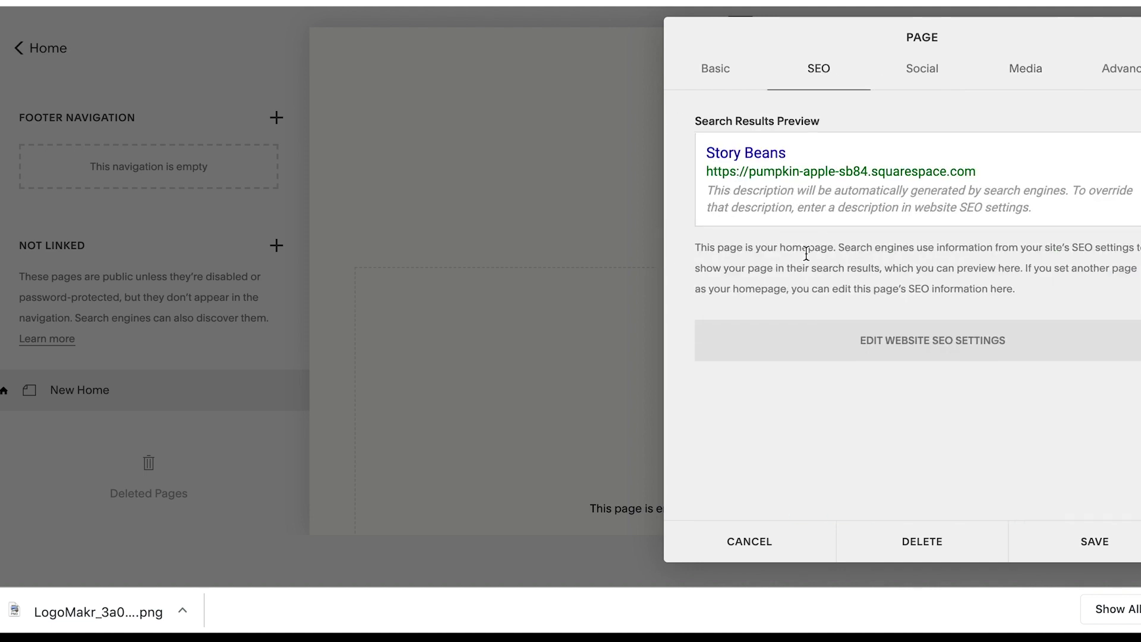
left_click(904, 345)
left_click(764, 393)
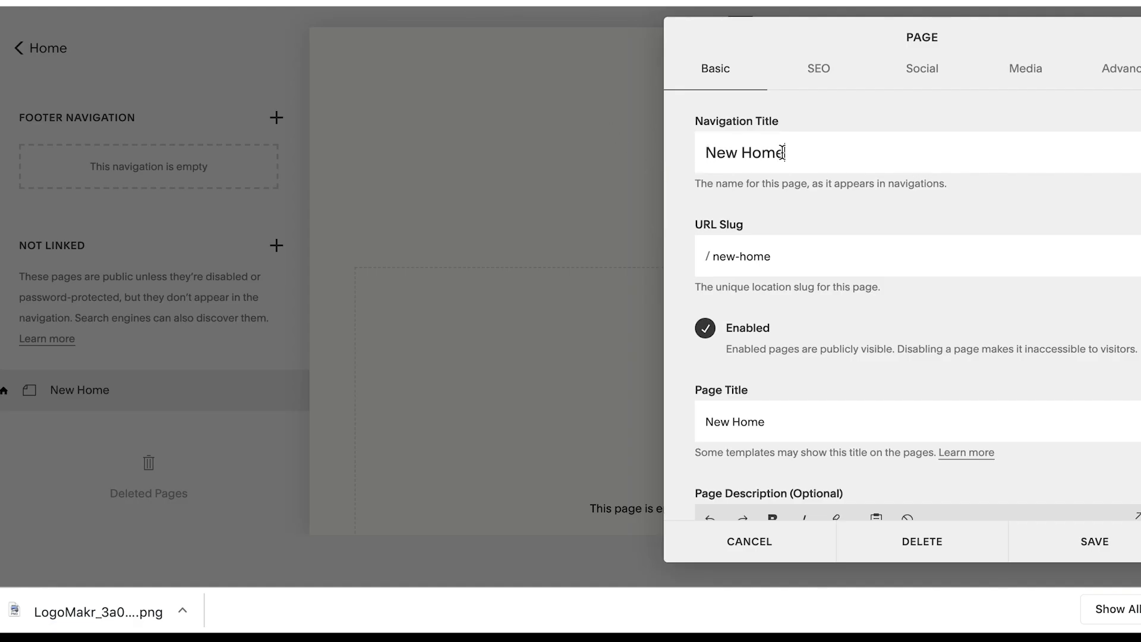
- Change the page's navigation title to BEANS, check the banner image and save the page settings
double_click(783, 152)
triple_click(782, 153)
type("BEANS")
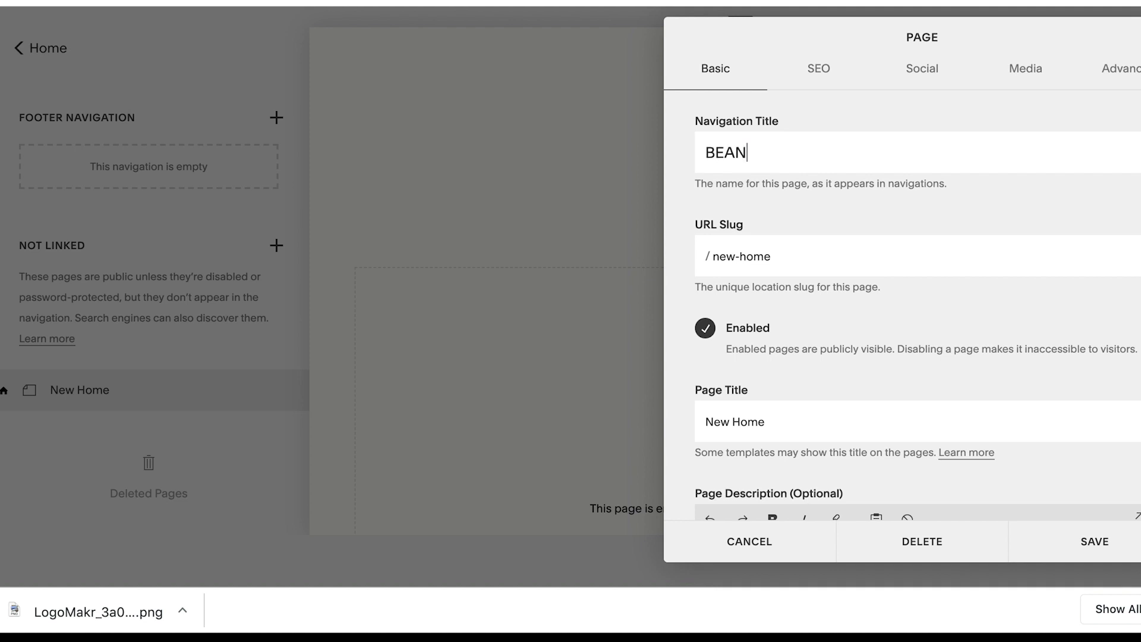
left_click(1034, 74)
scroll(904, 344, "down", 3)
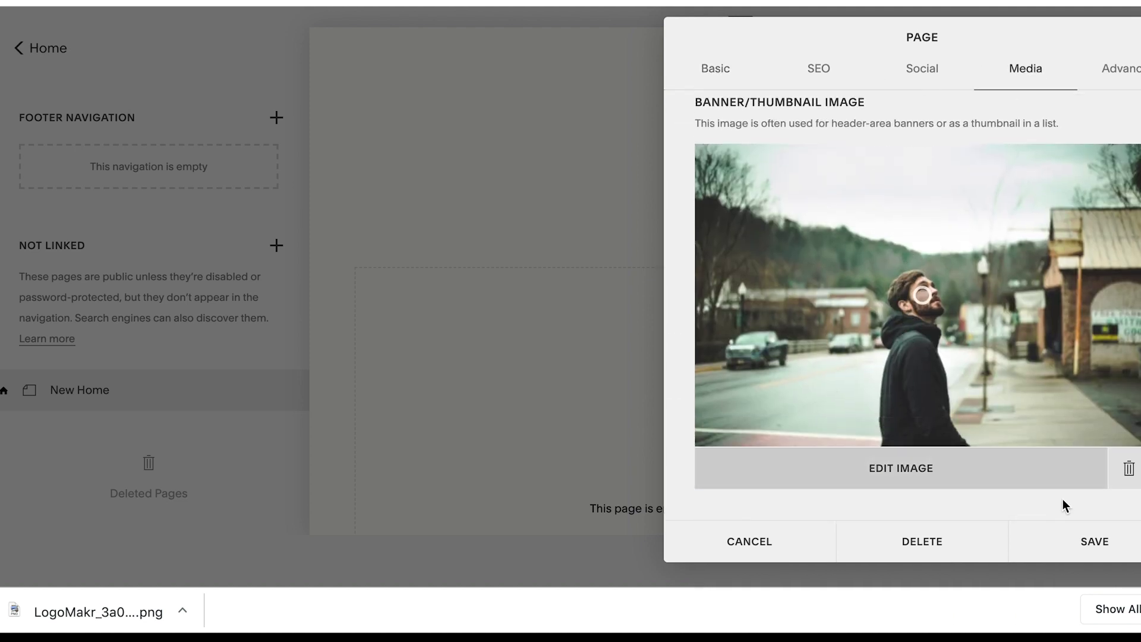
left_click(1100, 551)
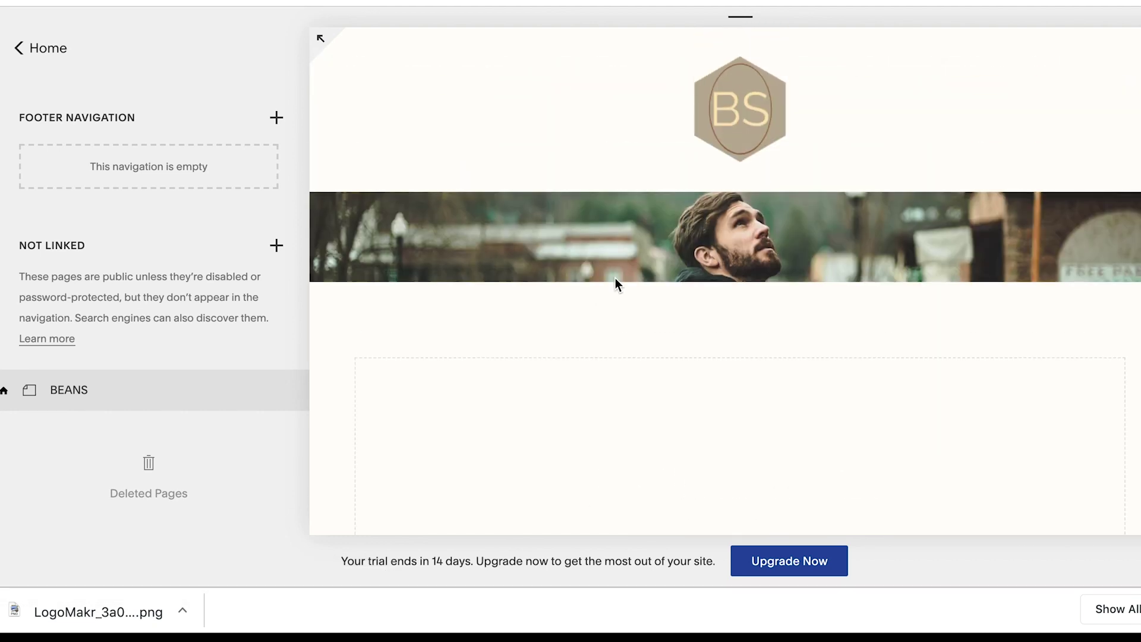
- Open the site styles for the banner and set the intro padding with background image to 240 px
mouse_move(586, 237)
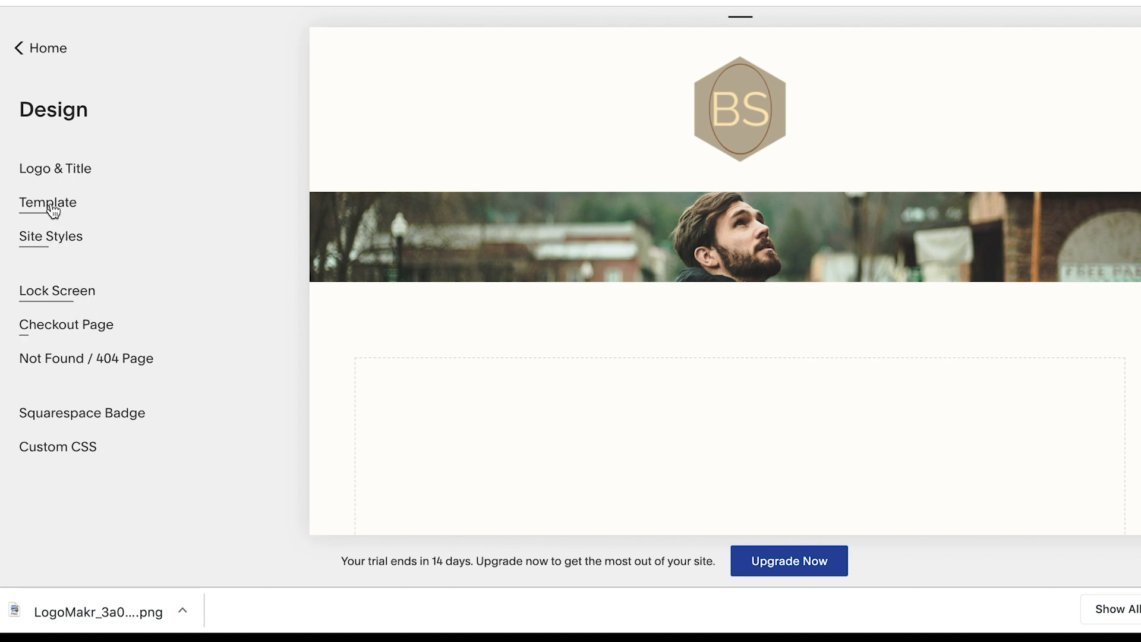
left_click(54, 239)
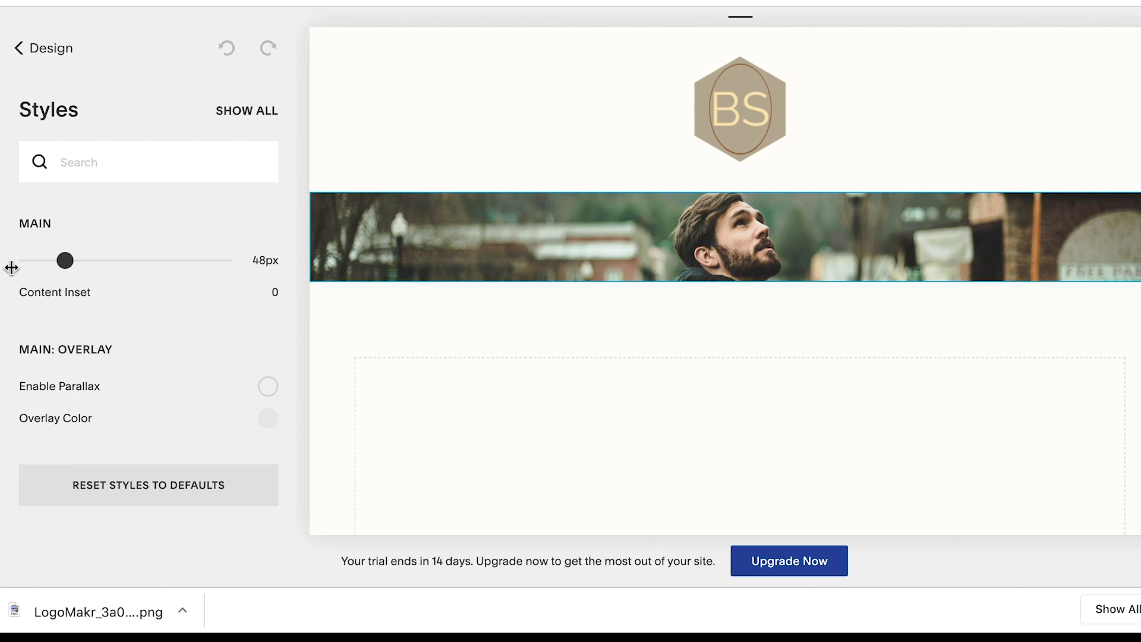
left_click_drag(66, 259, 67, 260)
left_click_drag(271, 263, 363, 261)
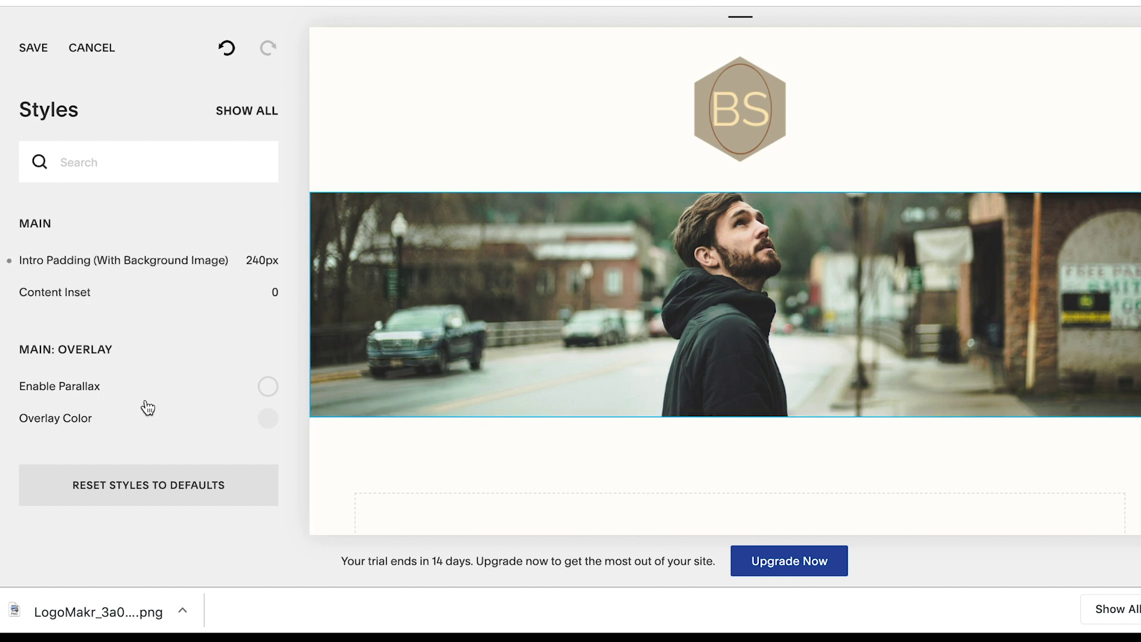
- Enable parallax for the banner image and check the effect on the page preview
left_click(267, 386)
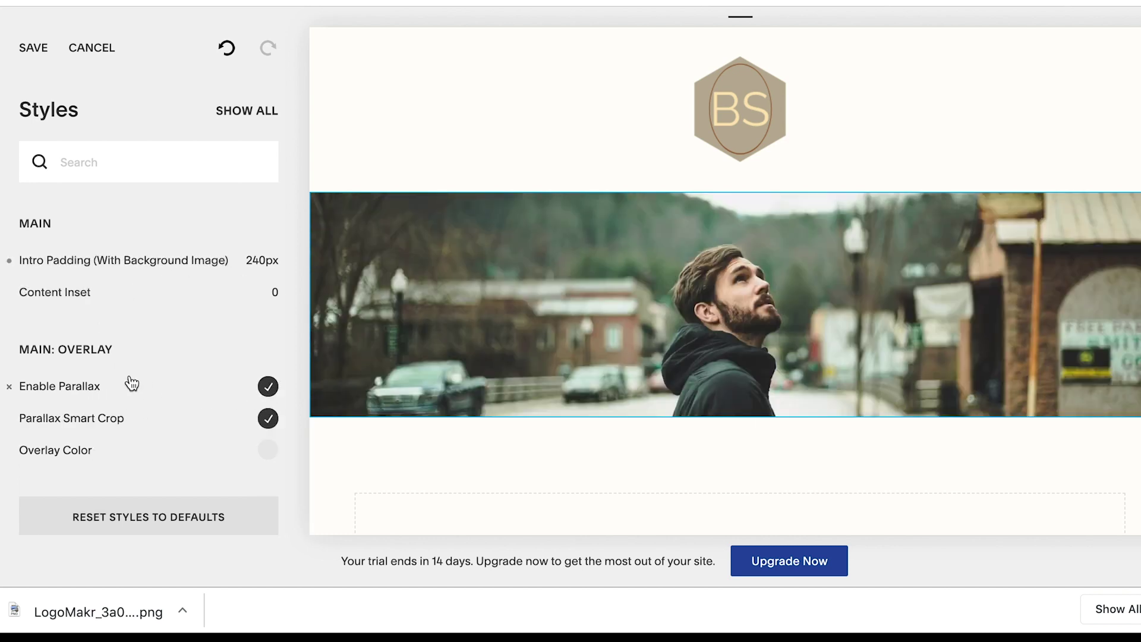
scroll(696, 344, "down", 3)
scroll(698, 346, "up", 3)
scroll(697, 345, "down", 5)
scroll(698, 345, "up", 5)
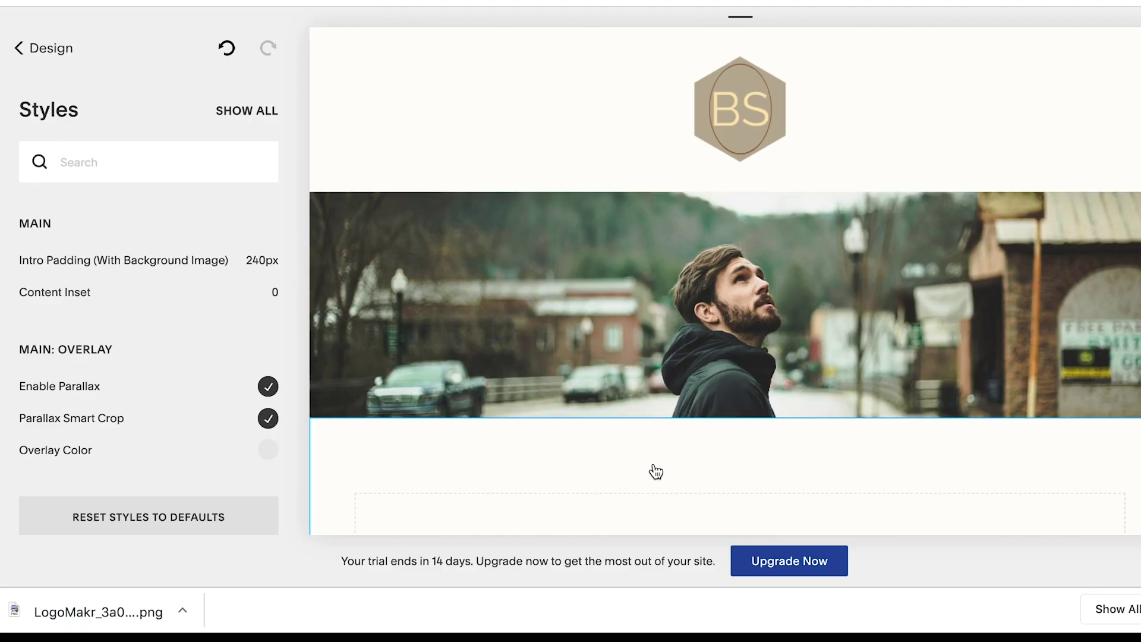
- Open the page content below the banner for editing and add a text block to it
scroll(700, 377, "down", 3)
scroll(700, 376, "up", 3)
scroll(700, 377, "down", 2)
scroll(700, 377, "down", 4)
scroll(700, 377, "up", 6)
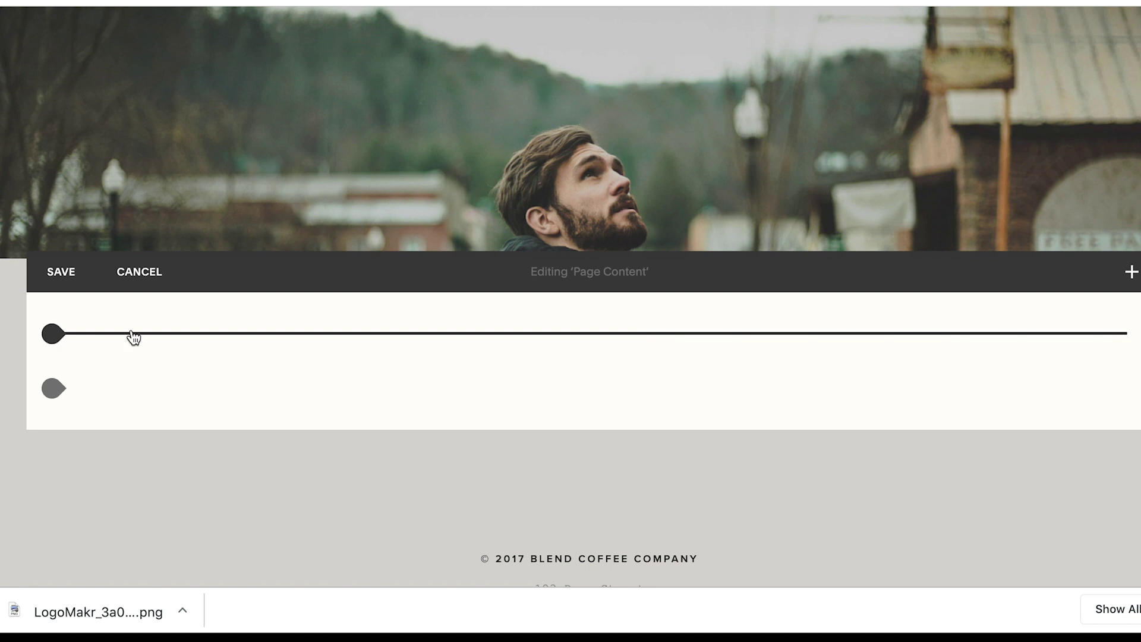
left_click(76, 334)
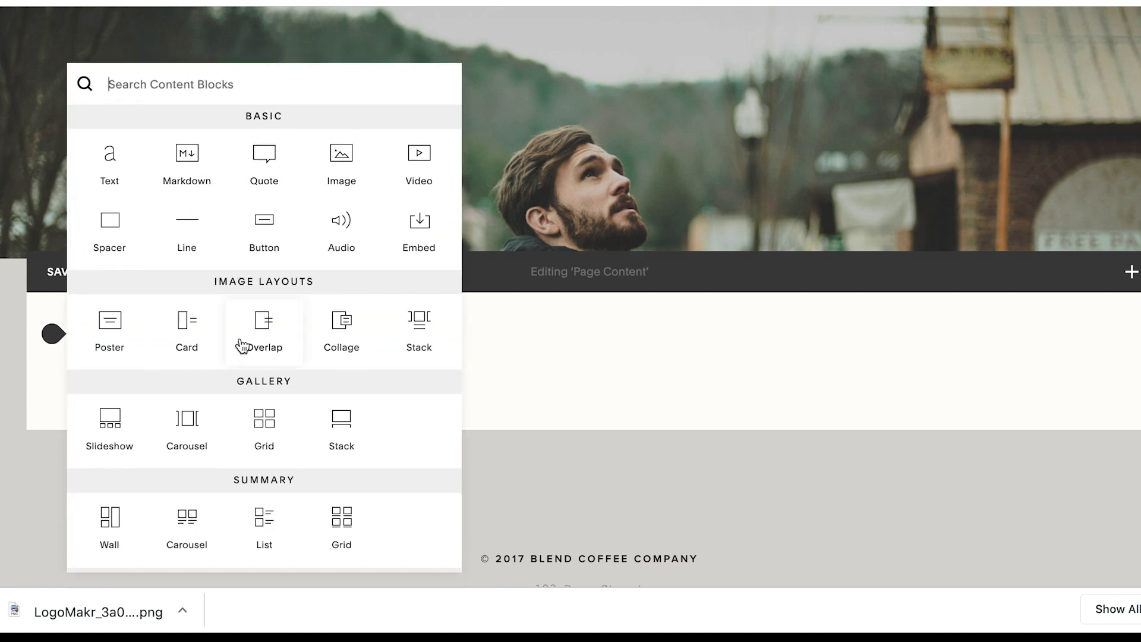
scroll(265, 247, "down", 1)
scroll(265, 247, "up", 1)
type("TEXT")
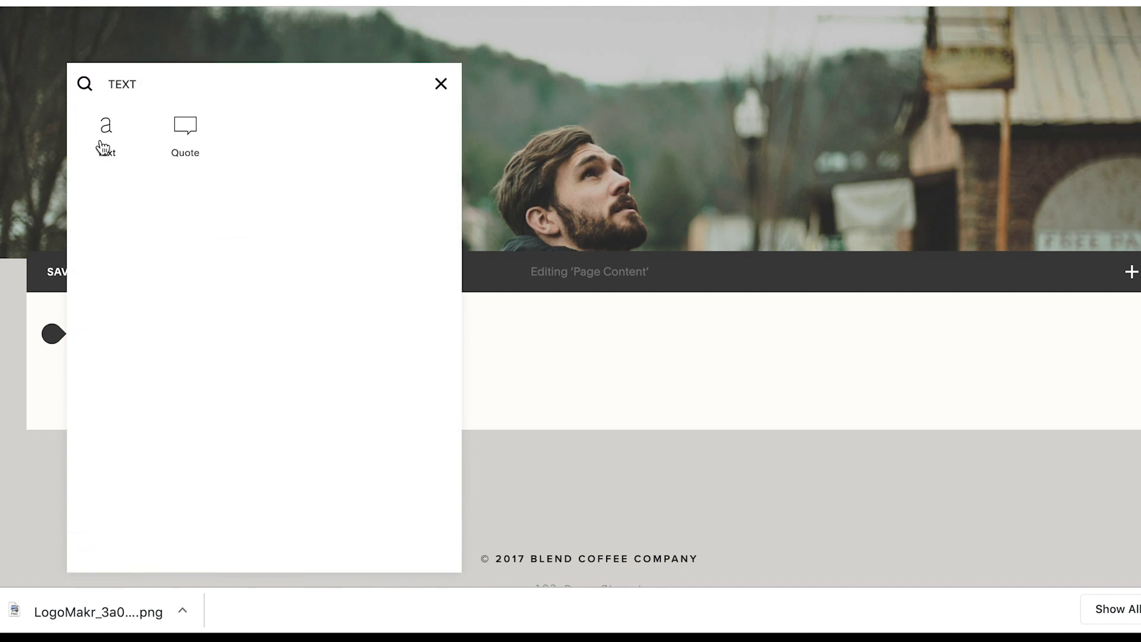
left_click(103, 148)
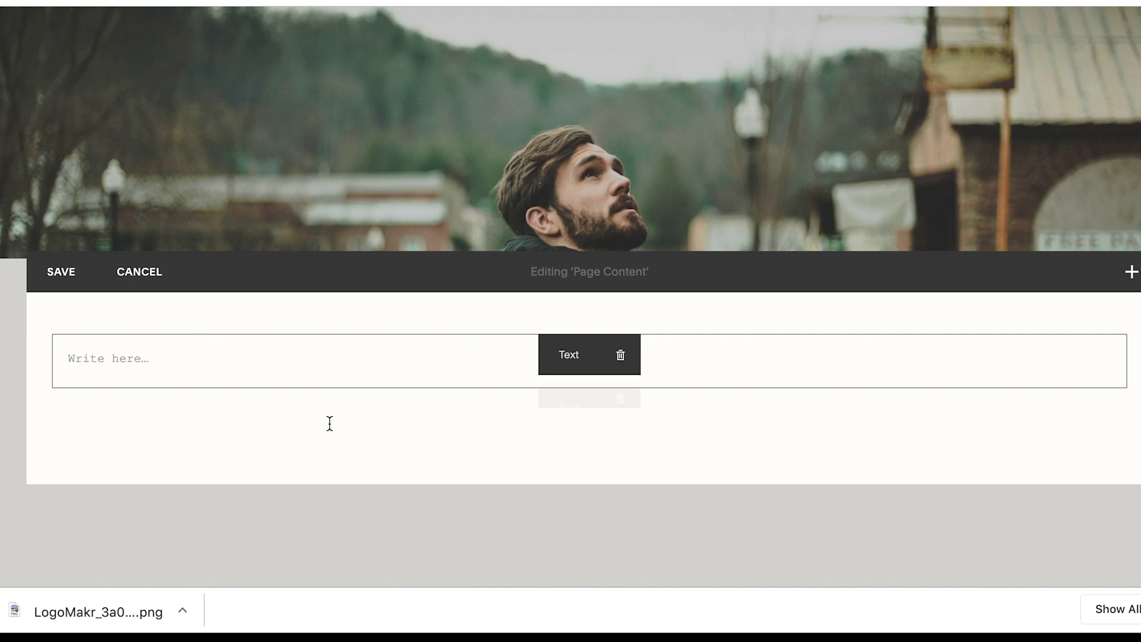
- Write the intro paragraph from "WE CREATE STORIES THAT MATTER" through "THAT MAY INCLUDE YOURS." in the text block and save the page content
left_click(285, 370)
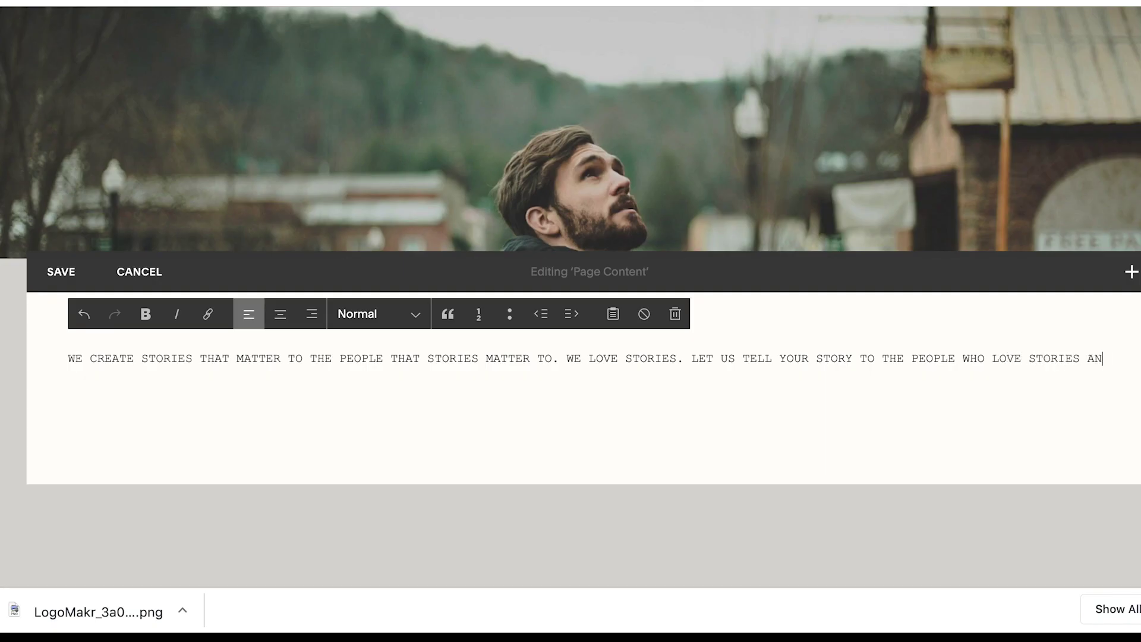
type("THAT MAY INCLUDE YOURS.")
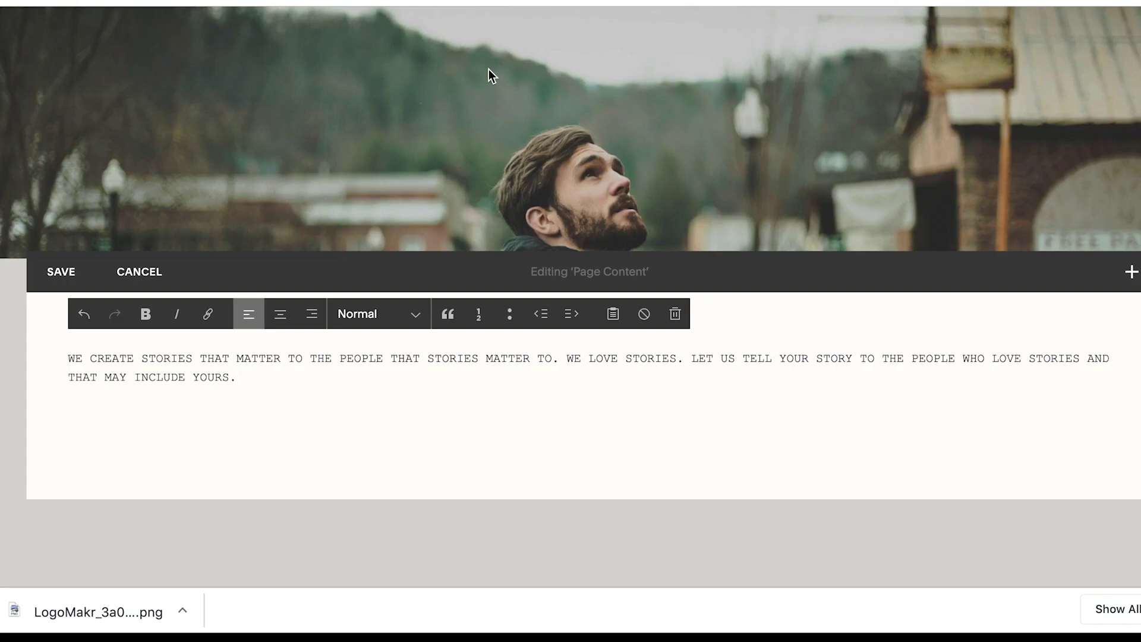
scroll(489, 69, "up", 5)
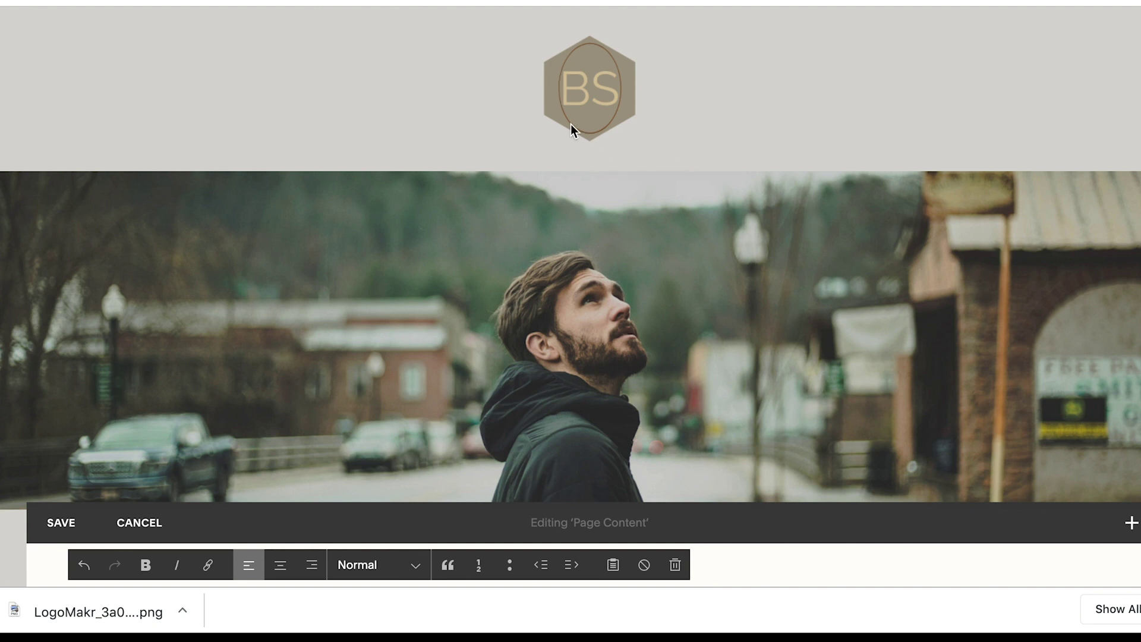
scroll(571, 124, "down", 8)
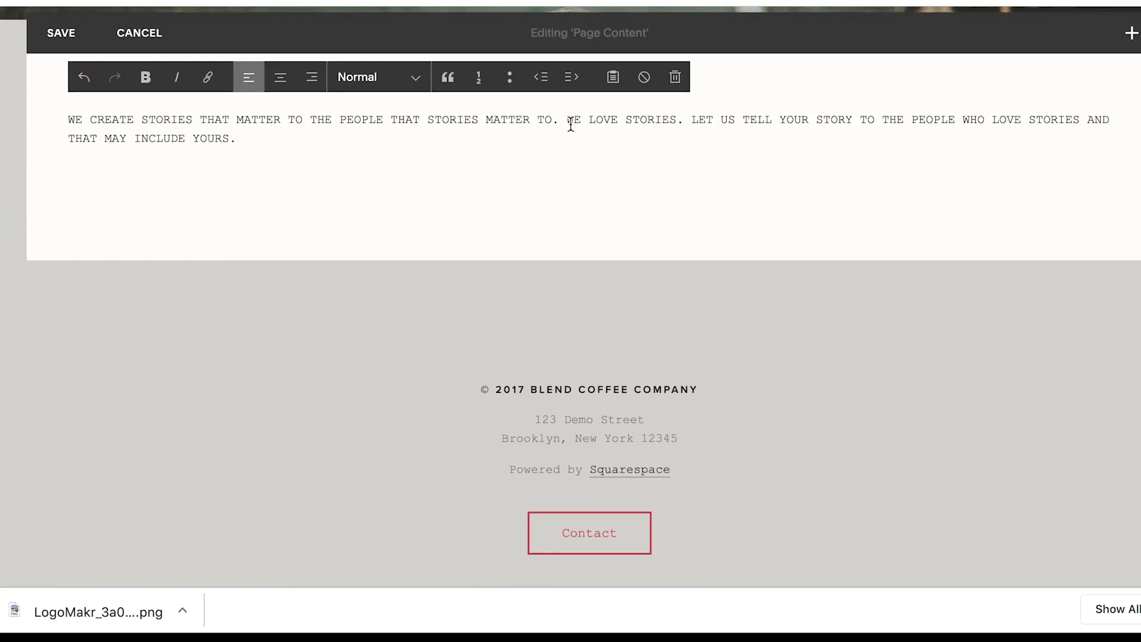
scroll(570, 124, "down", 2)
scroll(570, 123, "up", 2)
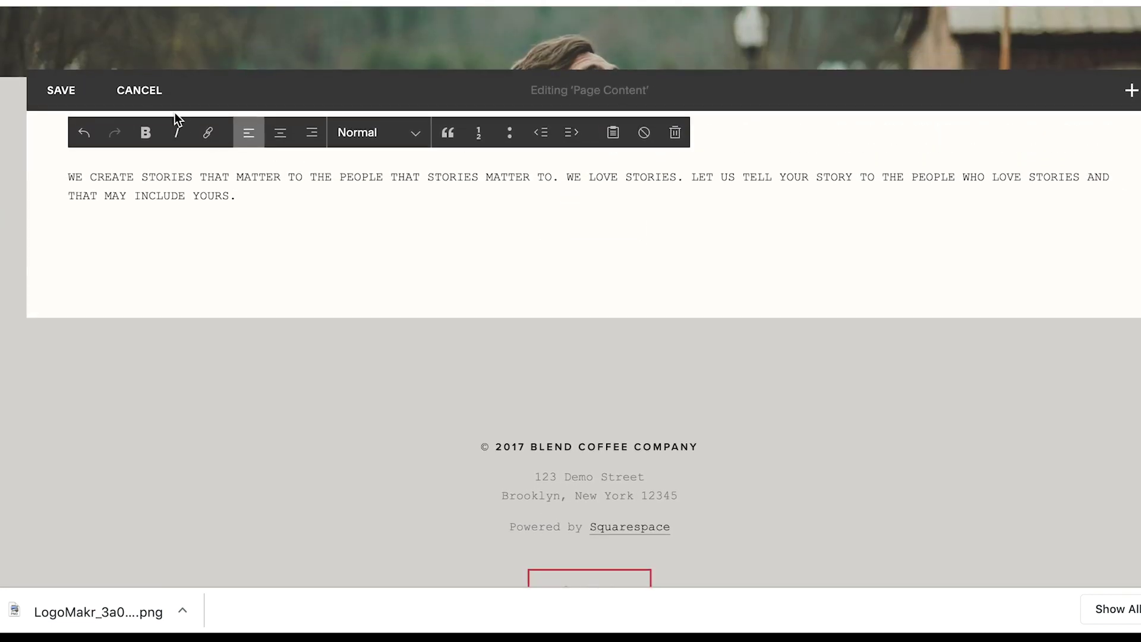
left_click(60, 91)
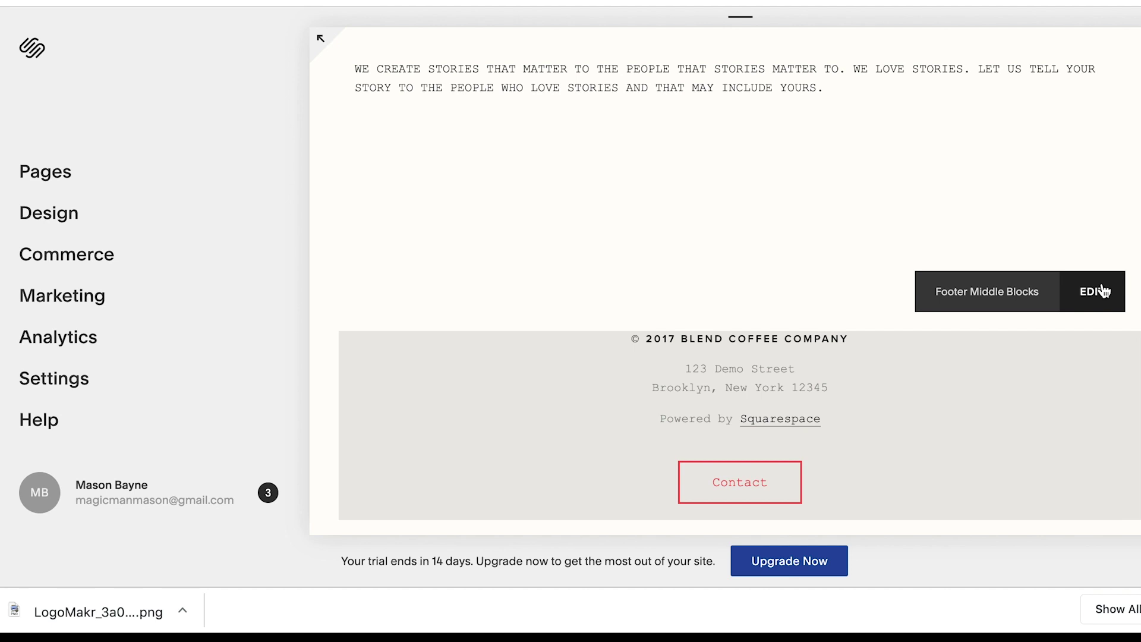
- Replace the company name in the footer's copyright line with COFFEE BEANS STORIES and save the footer
left_click(1094, 292)
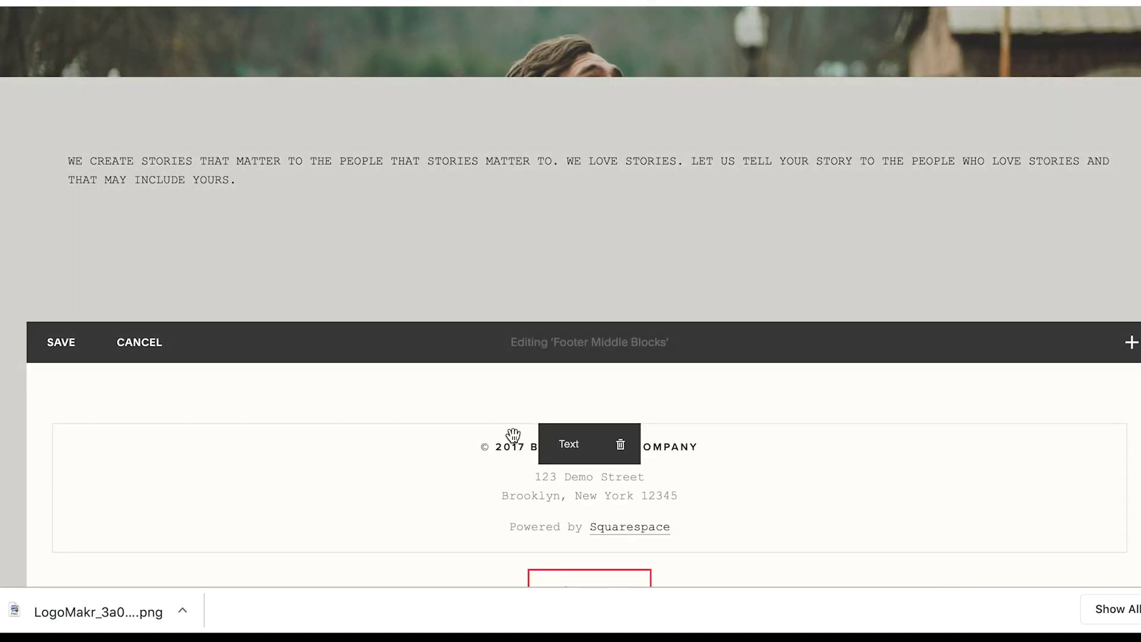
left_click(521, 449)
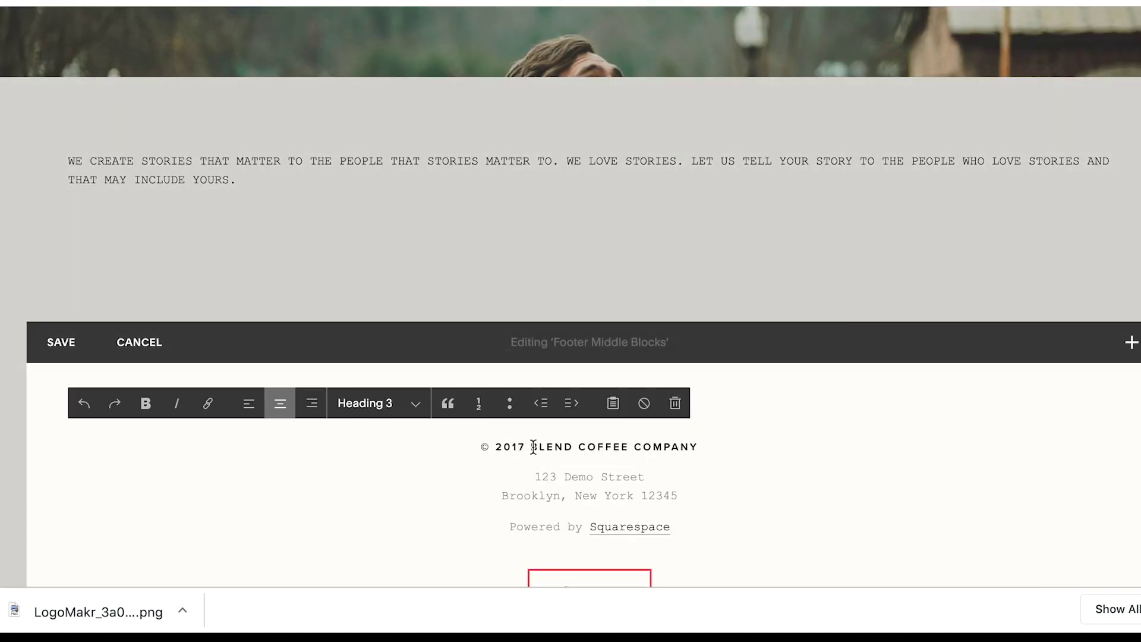
left_click_drag(533, 447, 710, 455)
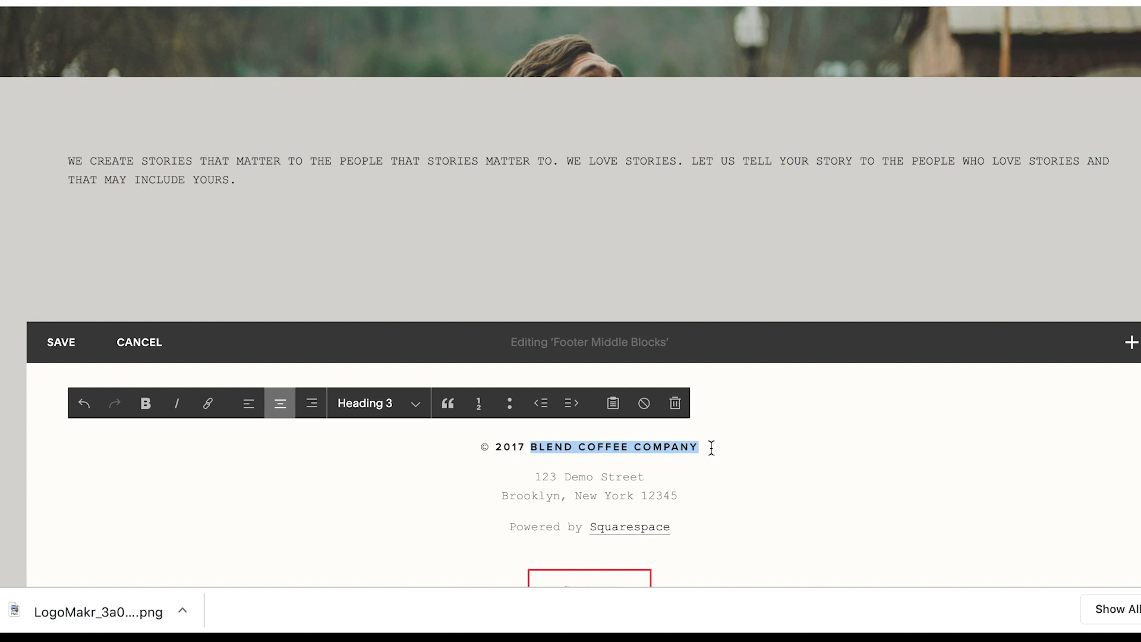
type("BEANS ")
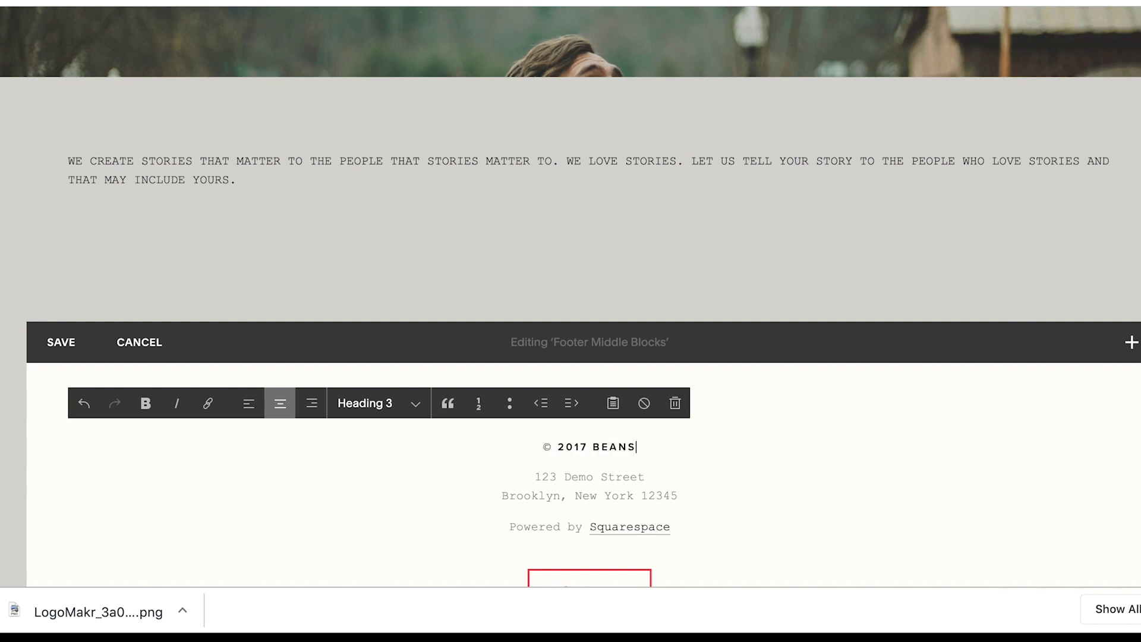
type("COFFE")
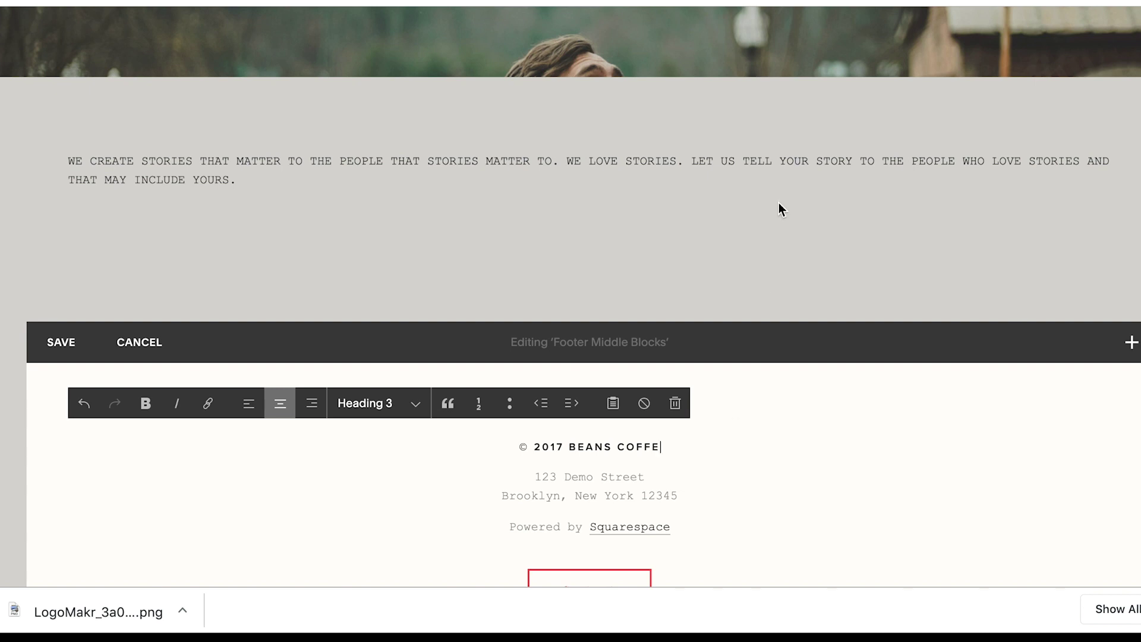
key("BackSpace")
key("BackSpace")
key("BackSpace")
key("BackSpace")
key("BackSpace")
key("BackSpace")
key("BackSpace")
key("BackSpace")
key("BackSpace")
key("BackSpace")
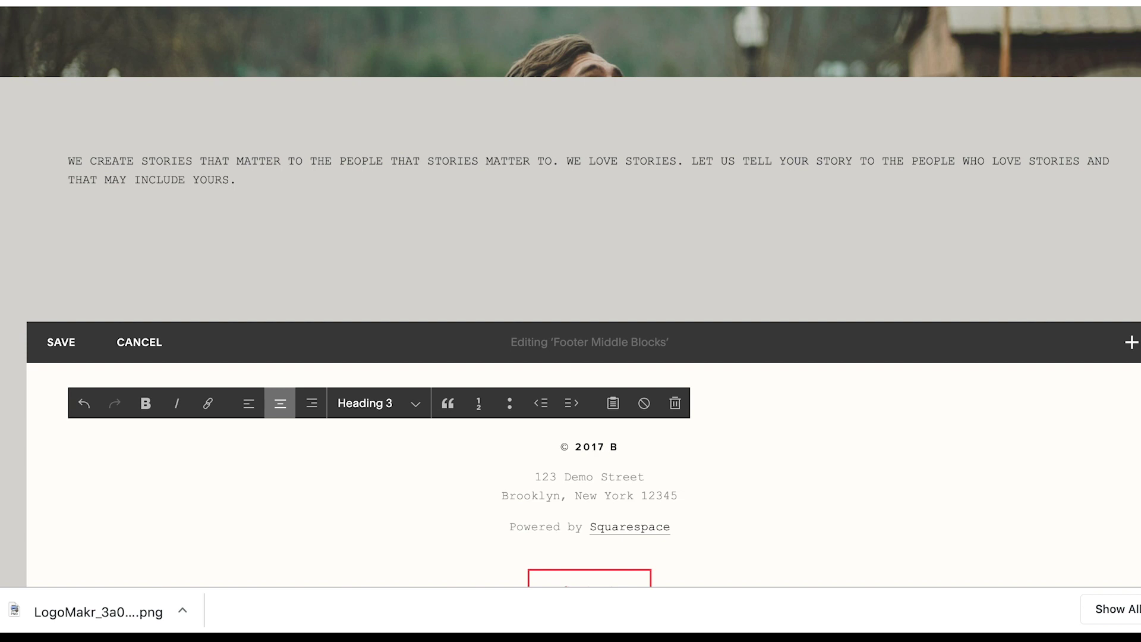
type("CO")
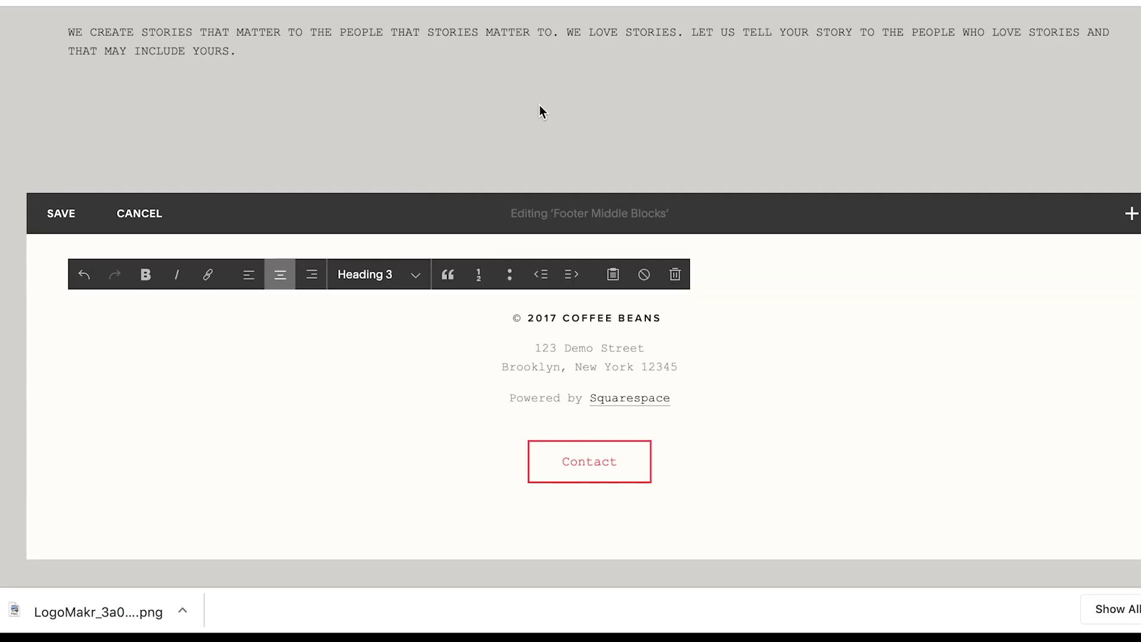
type("STORIES")
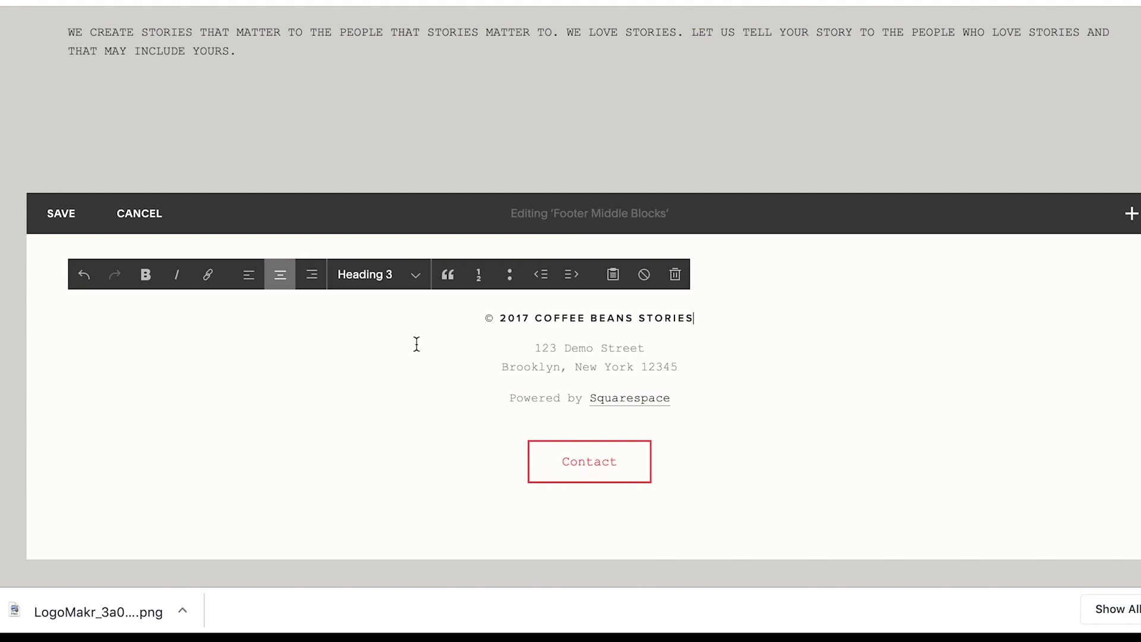
left_click(70, 213)
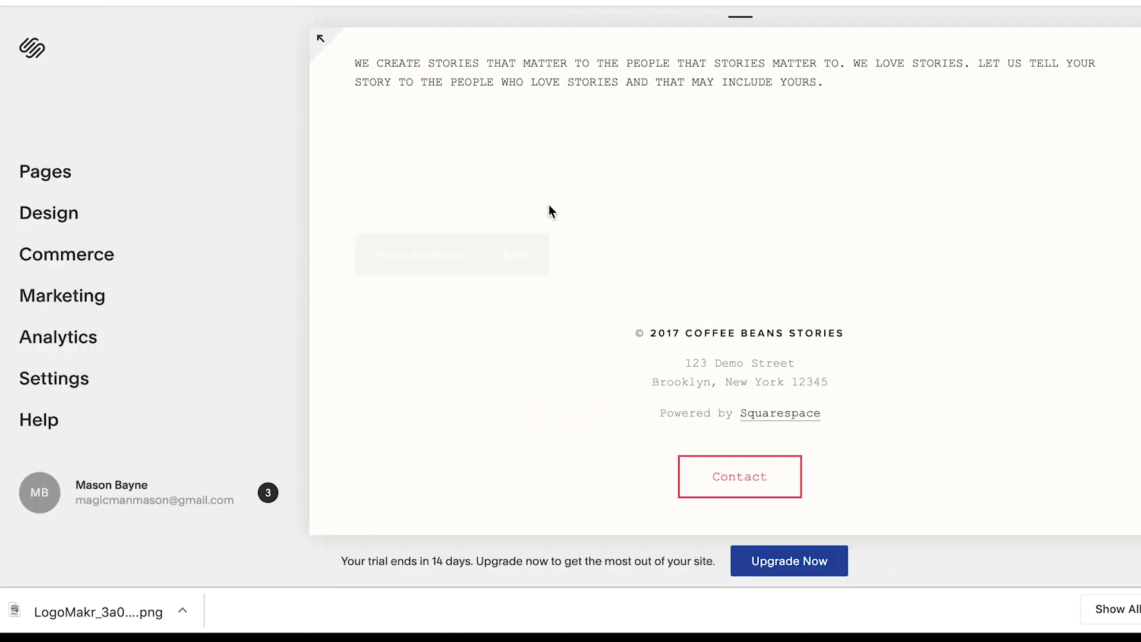
- Add a button block labelled CONTACT below the intro paragraph and save the page content
left_click(493, 84)
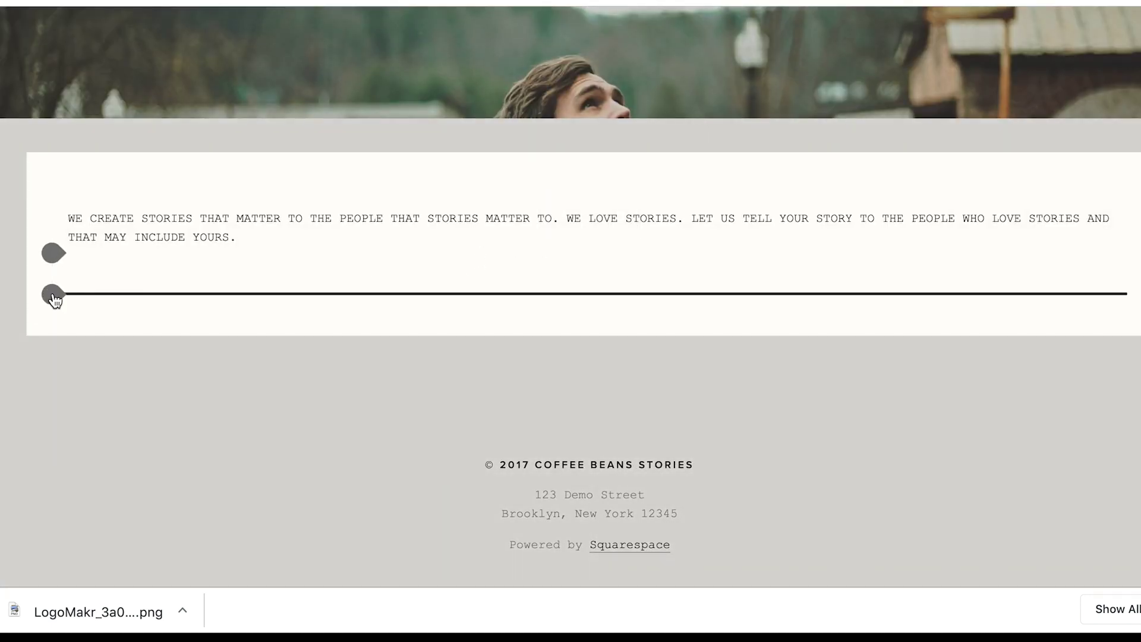
left_click(53, 294)
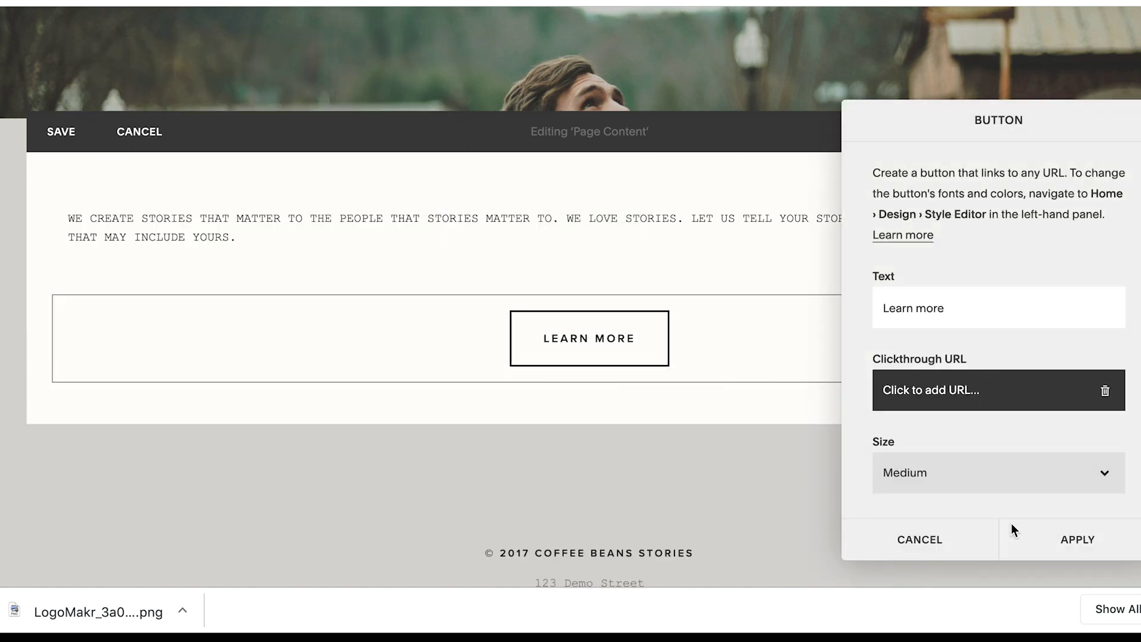
left_click(983, 474)
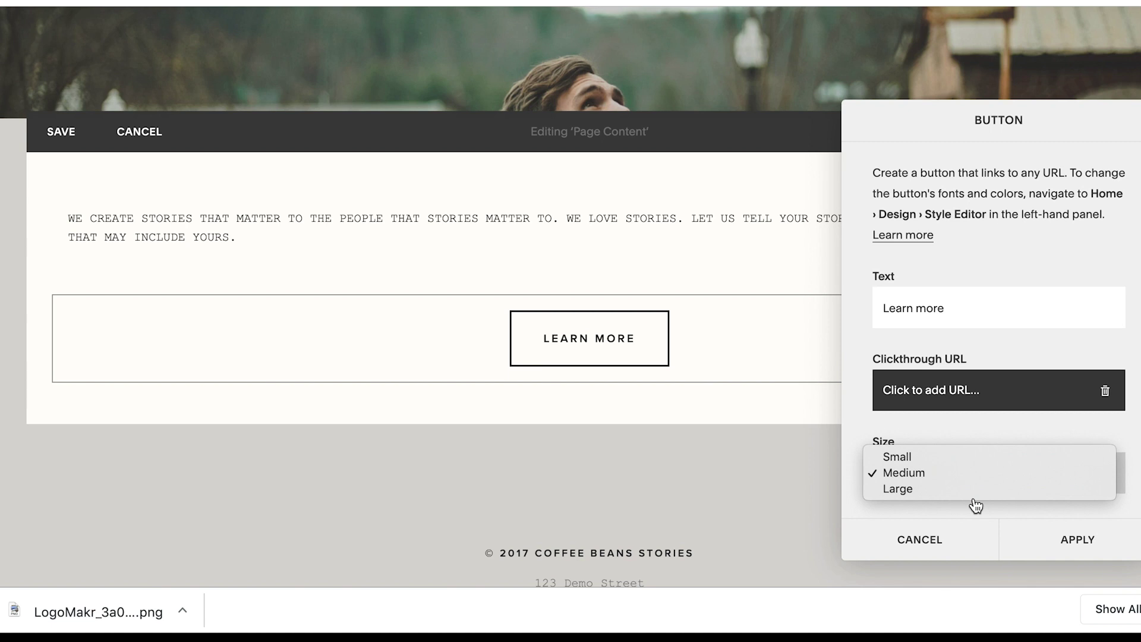
left_click(975, 301)
left_click_drag(965, 313, 705, 301)
type("CON")
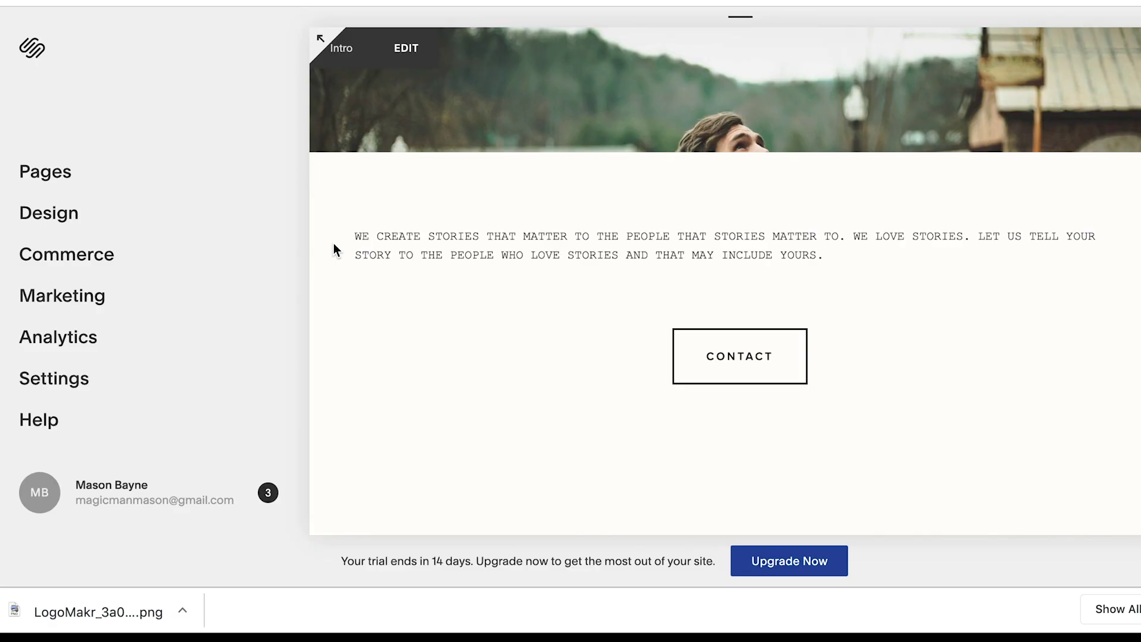
- Delete the "Powered by Squarespace" line from the footer's middle text block
scroll(333, 243, "down", 5)
scroll(334, 244, "up", 2)
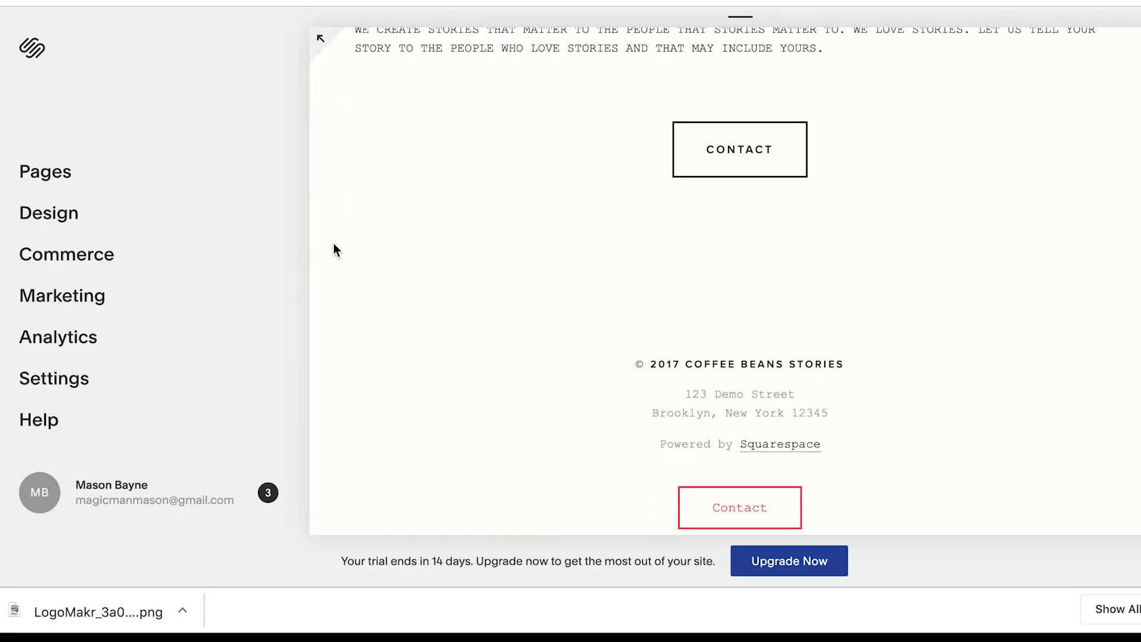
double_click(697, 444)
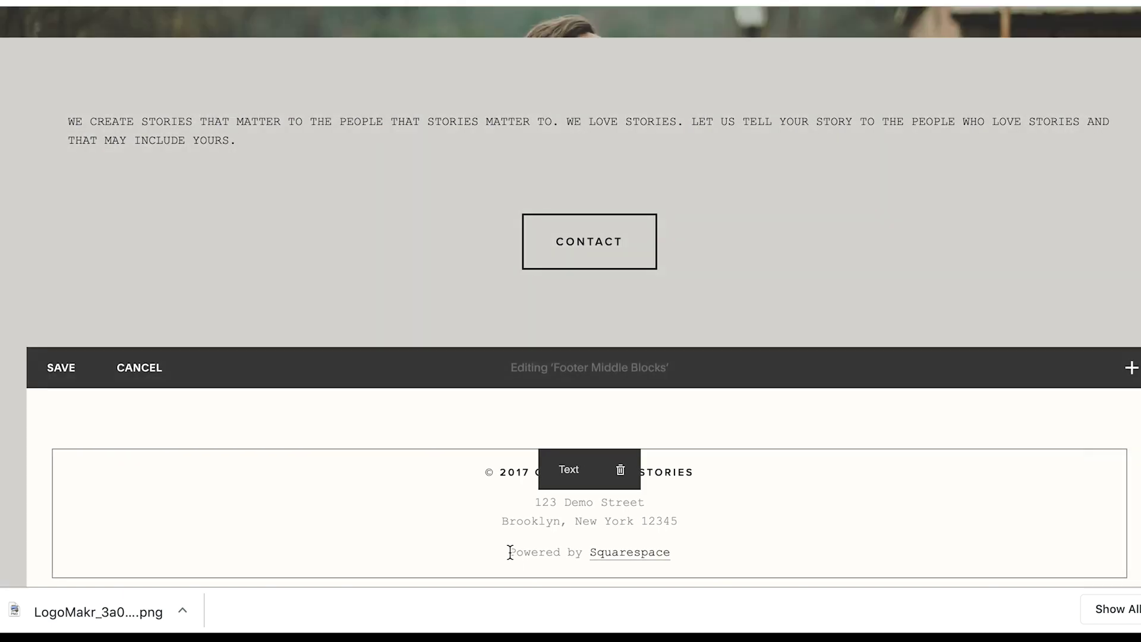
left_click(510, 552)
left_click_drag(510, 552, 897, 556)
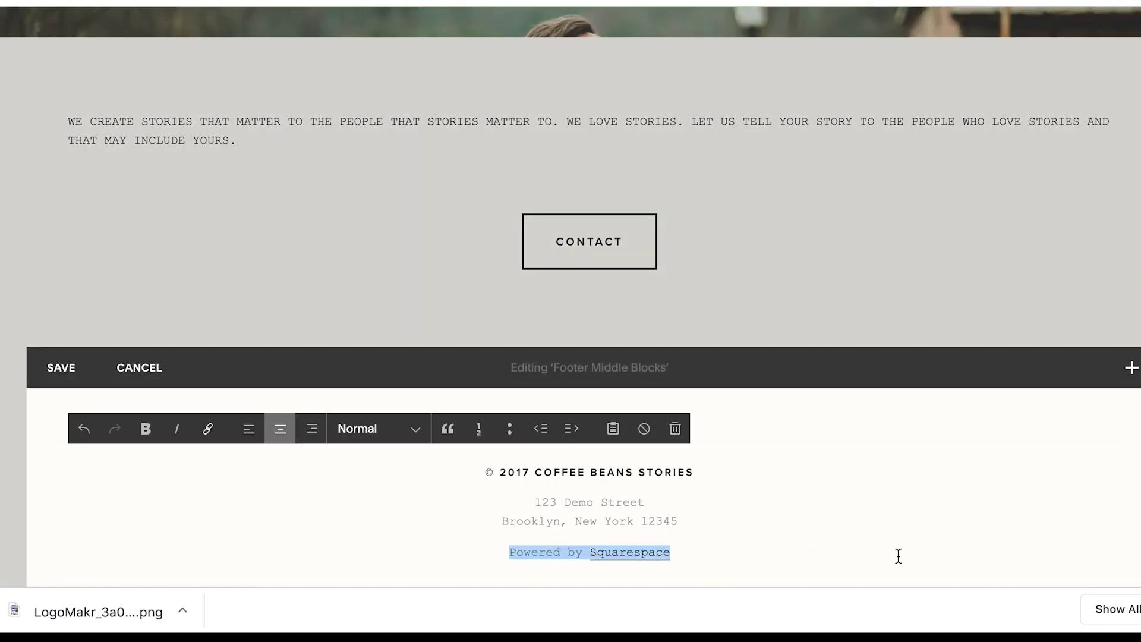
key("BackSpace")
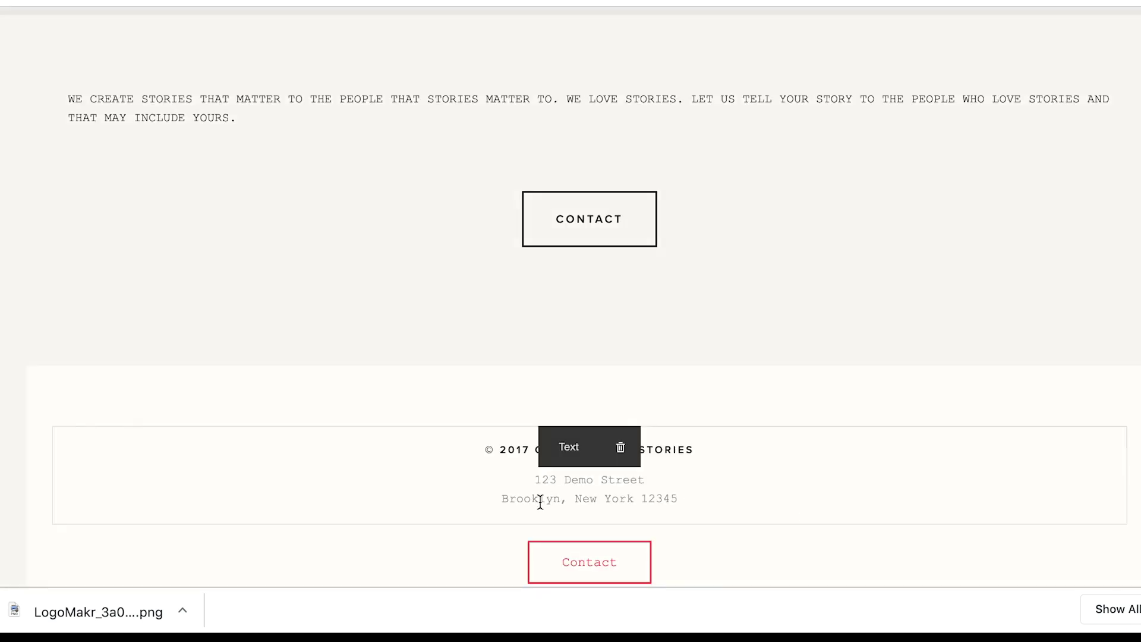
- Remove the Contact form block from the footer, save the footer and check the whole page in the preview
left_click(540, 502)
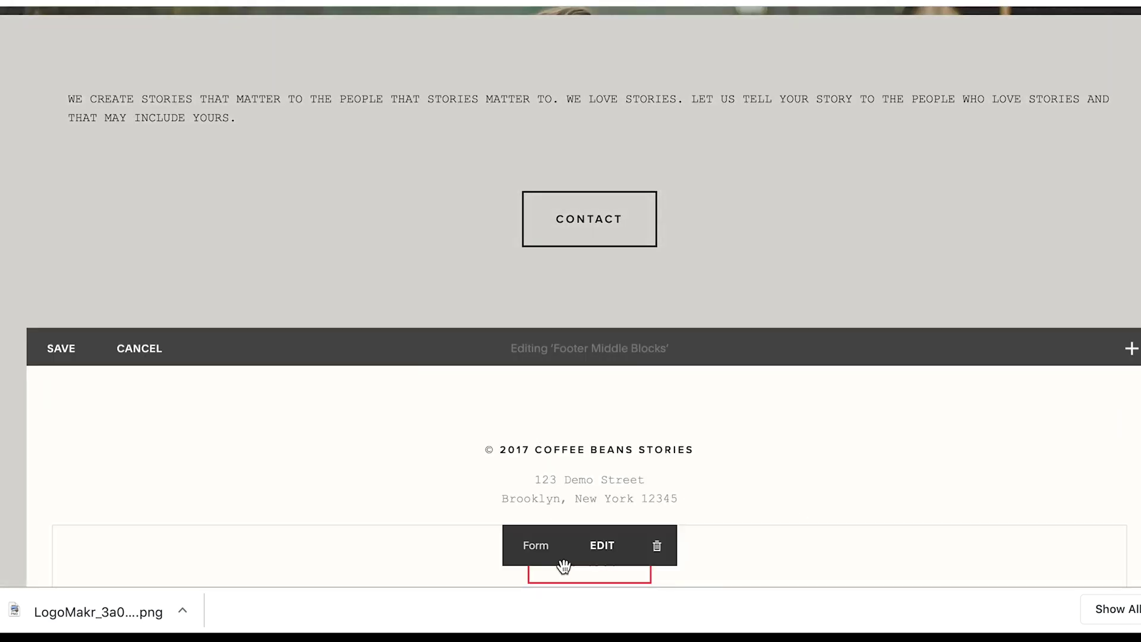
left_click(660, 544)
left_click(758, 551)
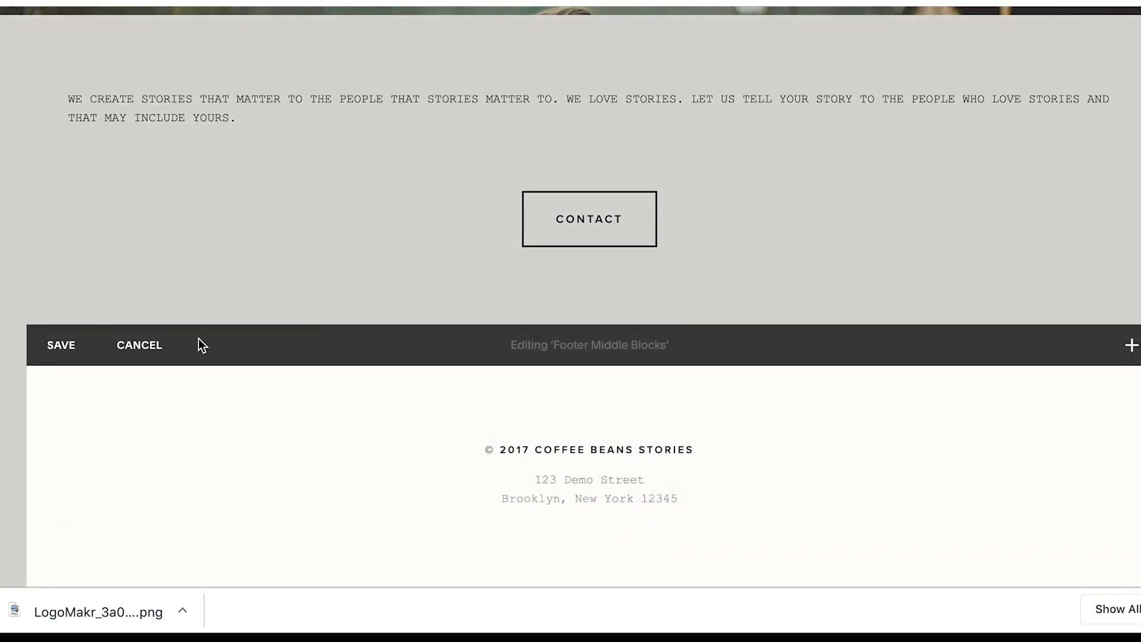
key("Escape")
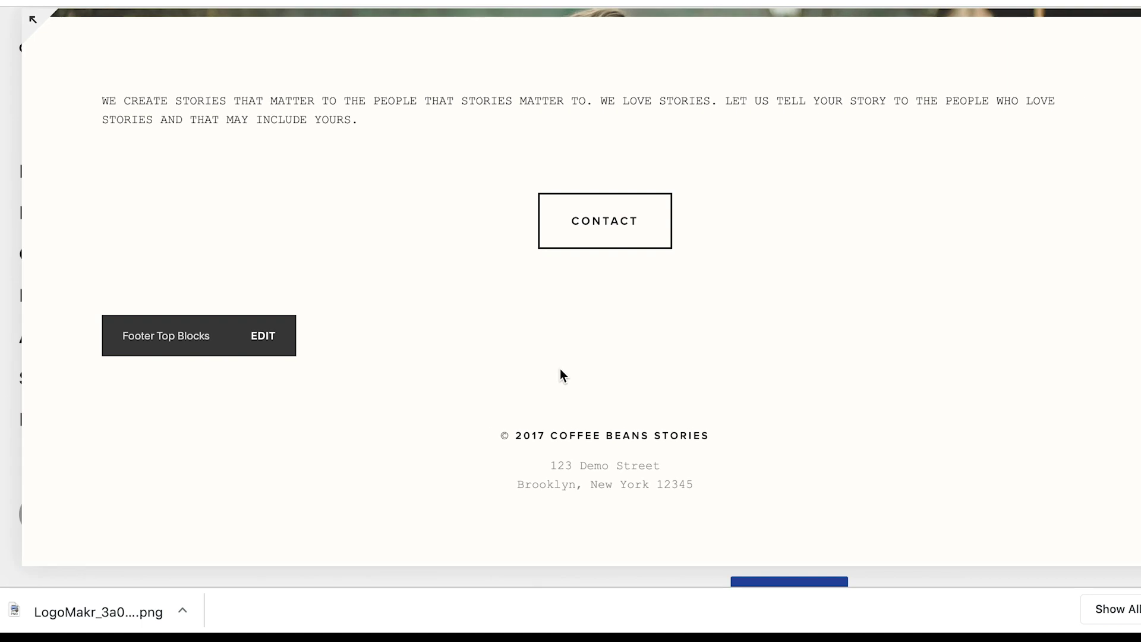
scroll(700, 262, "up", 2)
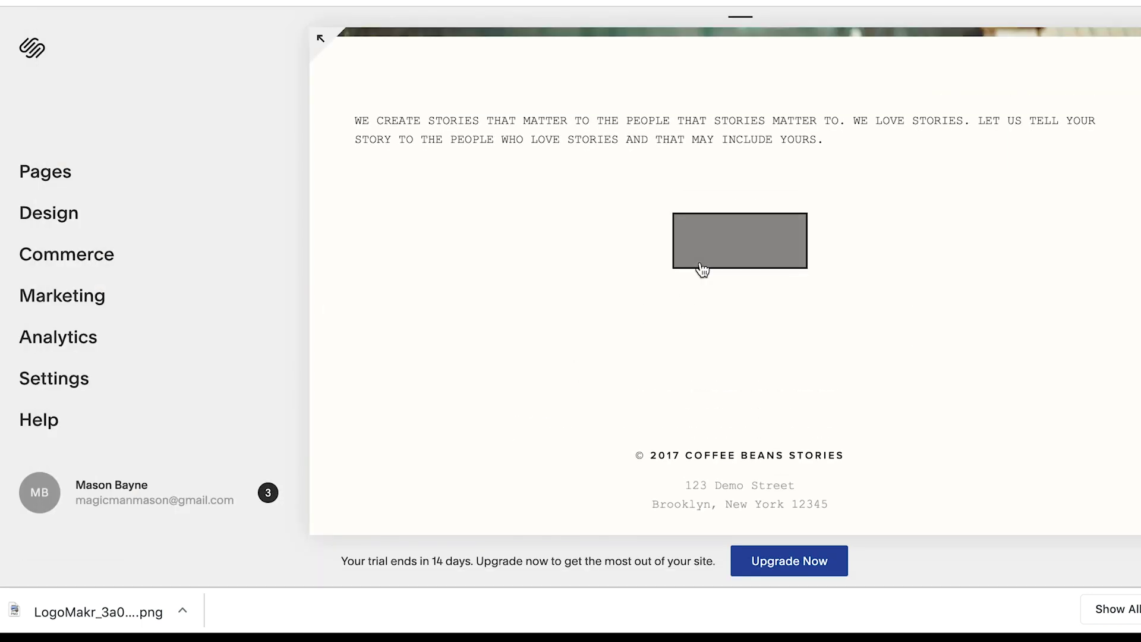
scroll(428, 243, "up", 5)
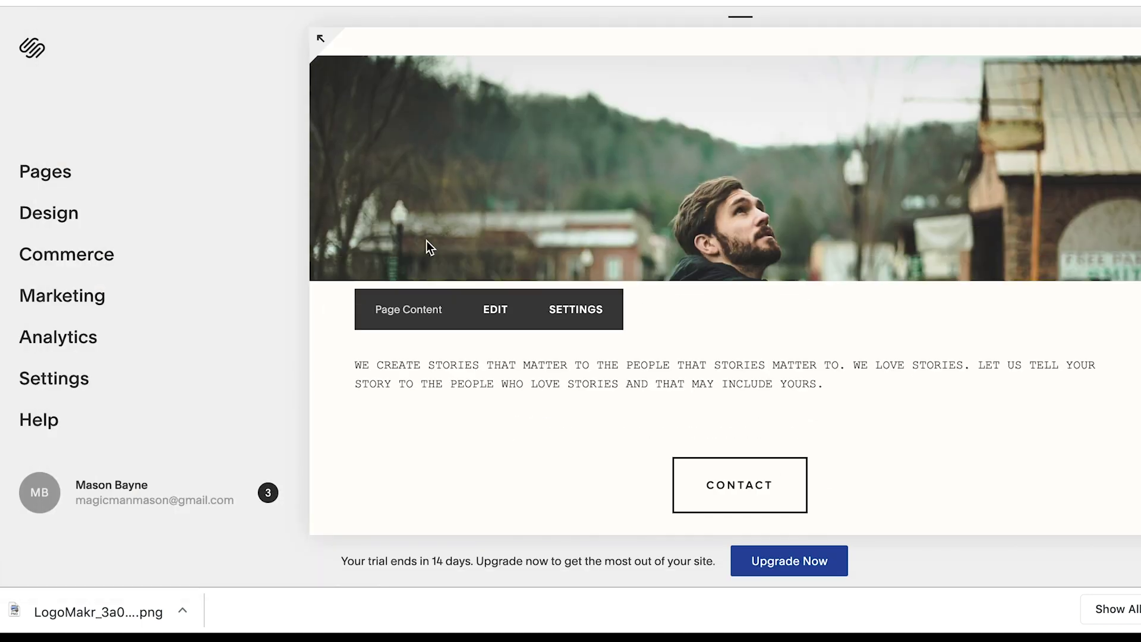
scroll(428, 244, "down", 4)
scroll(428, 243, "up", 4)
scroll(428, 247, "down", 5)
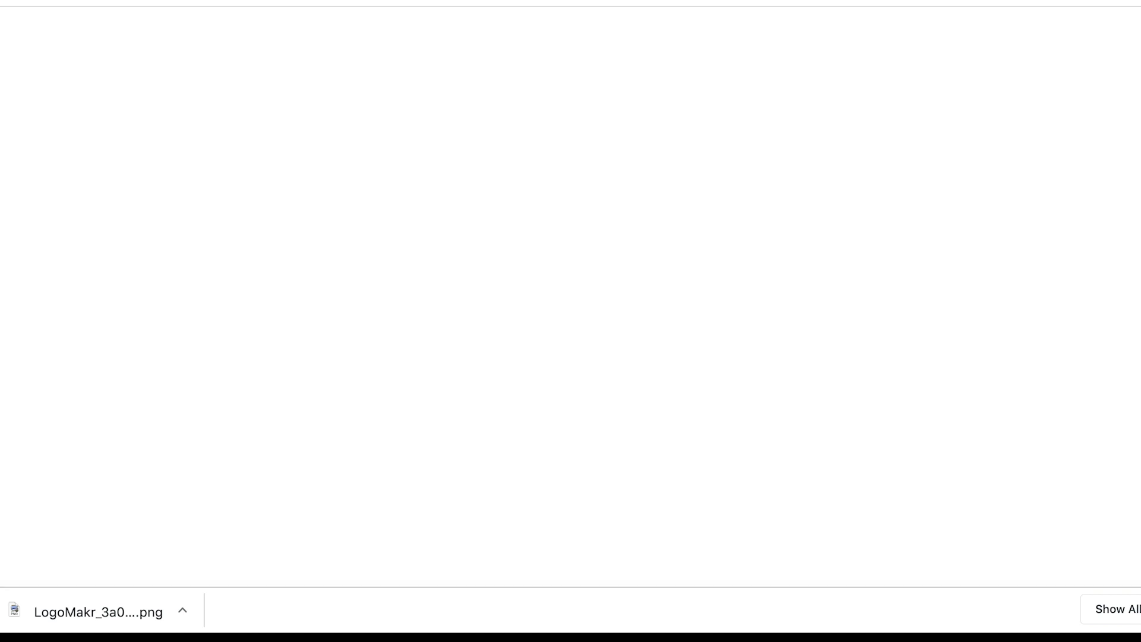
type("brol")
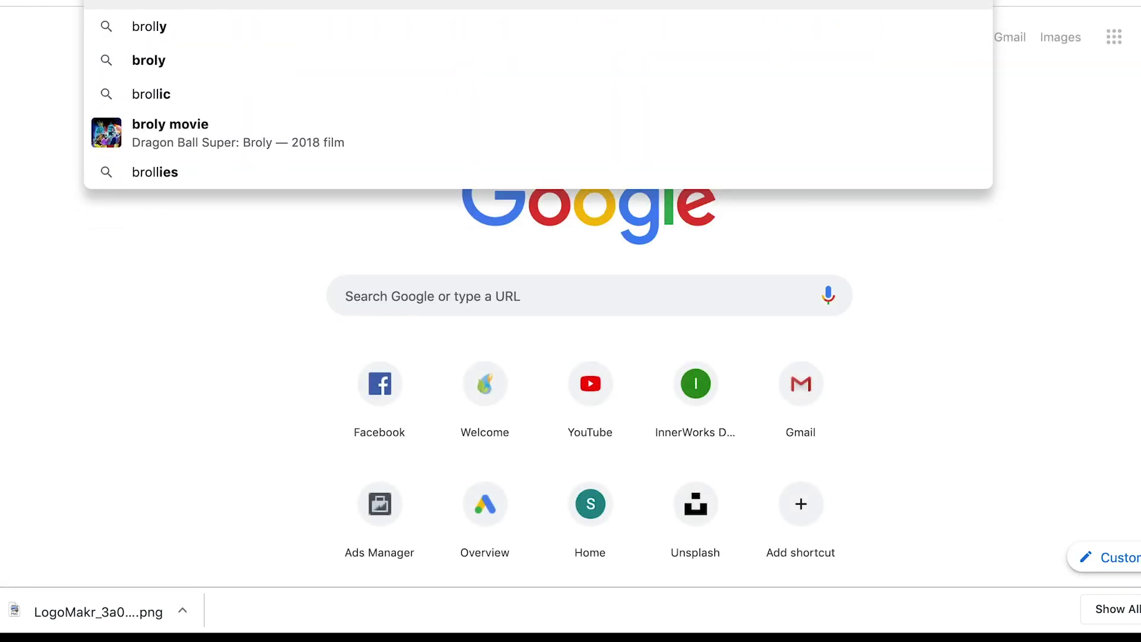
key("BackSpace")
key("BackSpace")
key("BackSpace")
key("BackSpace")
- Search the web for pretty images and look at a YouTube slideshow result
type("pretty")
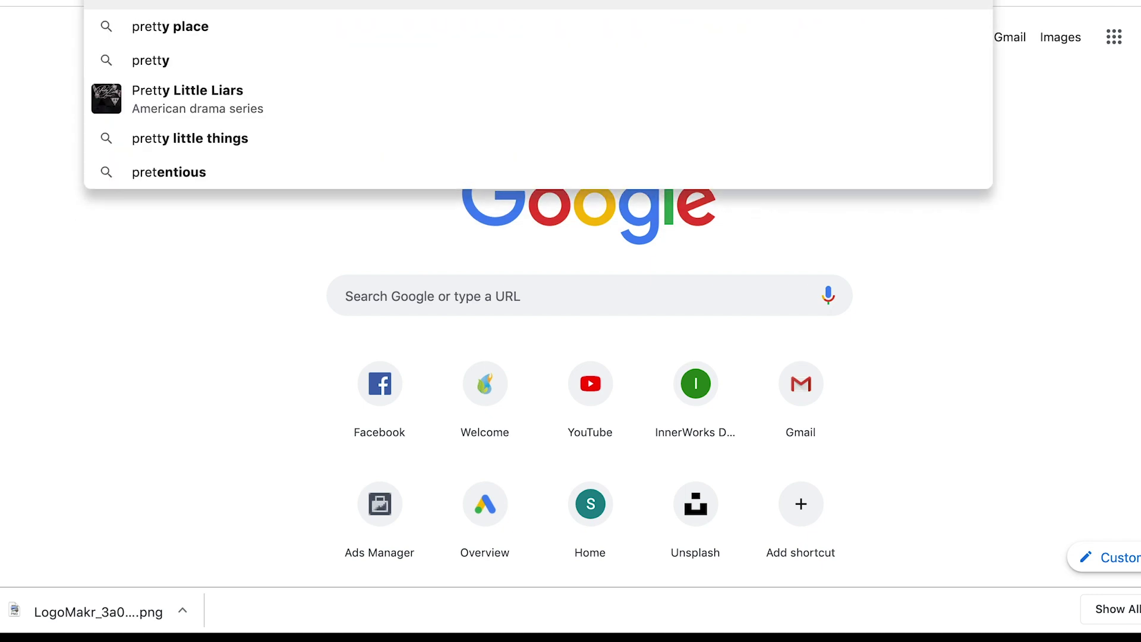
type(" images")
key("Return")
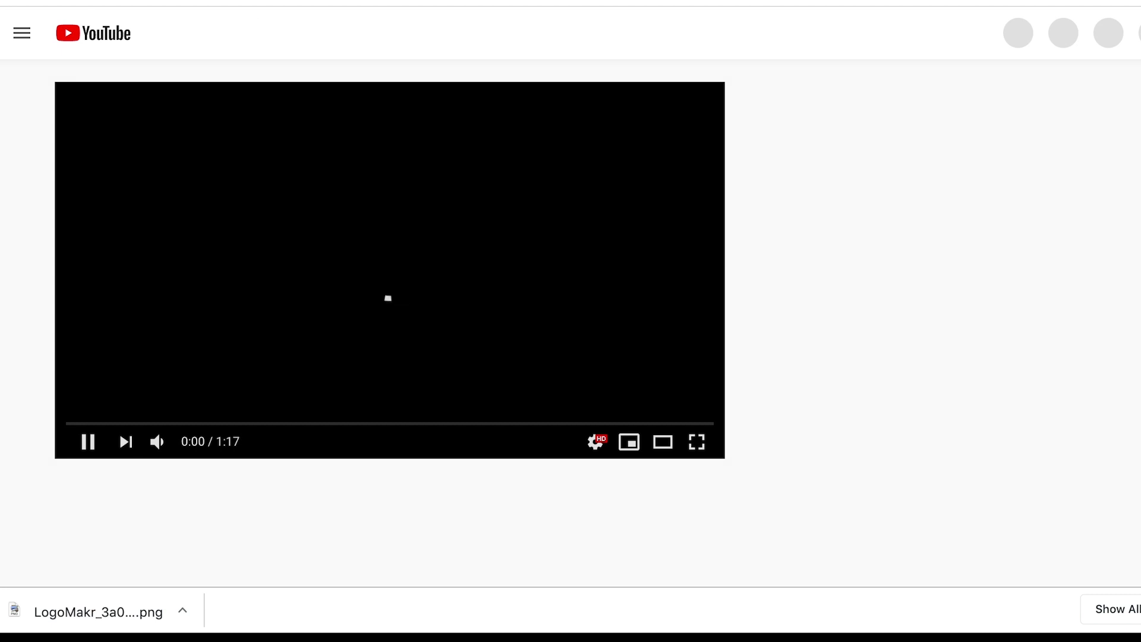
key("super+bracketleft")
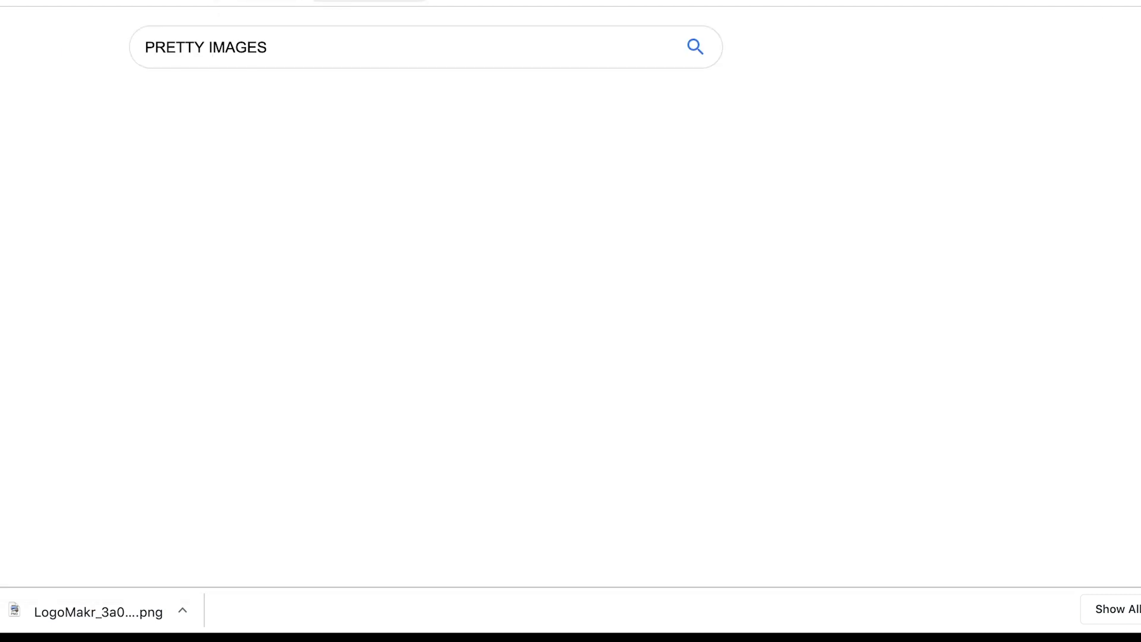
- Search the web for cinematography reel and open the CINEMATOGRAPHY REEL 2018 result on Vimeo
key("super+l")
type("cinema")
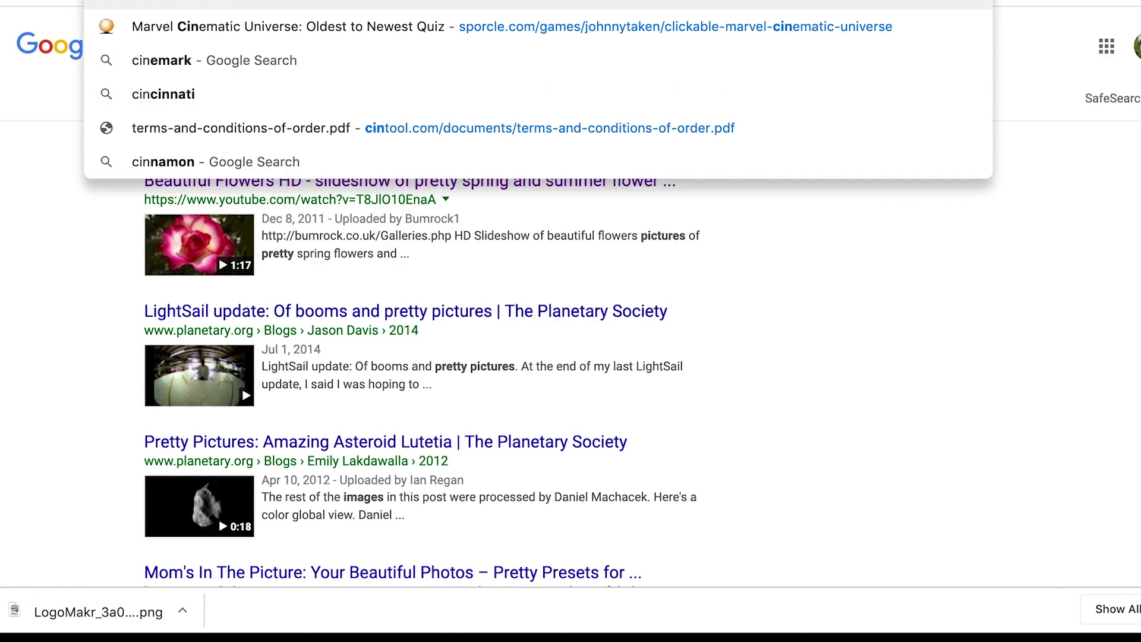
type("to")
key("BackSpace")
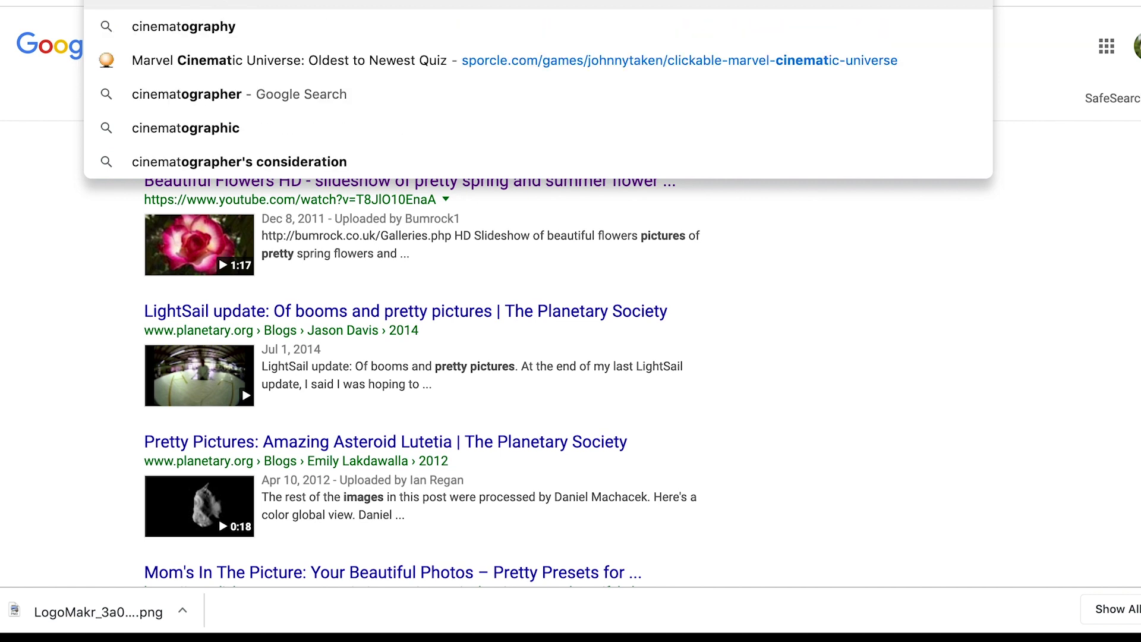
type("OGR")
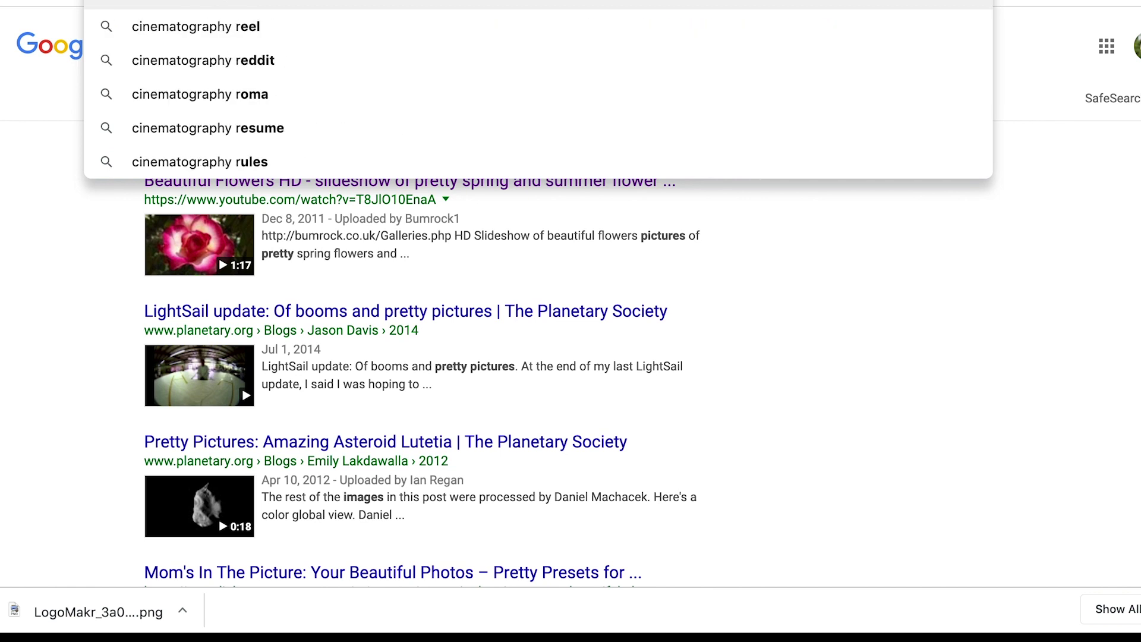
key("Return")
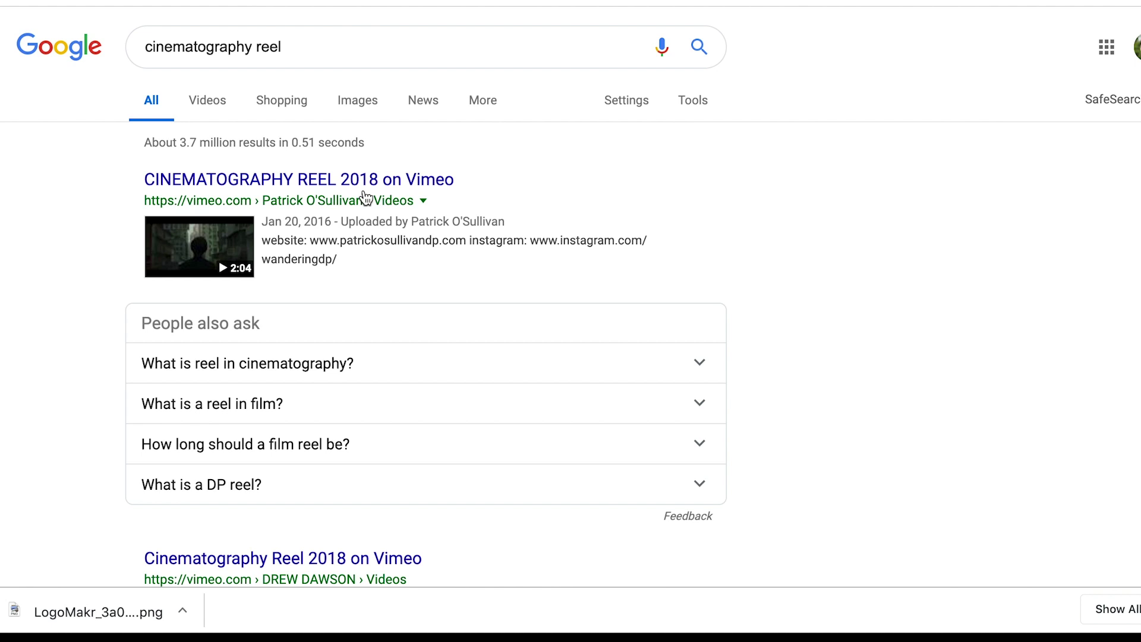
left_click(369, 181)
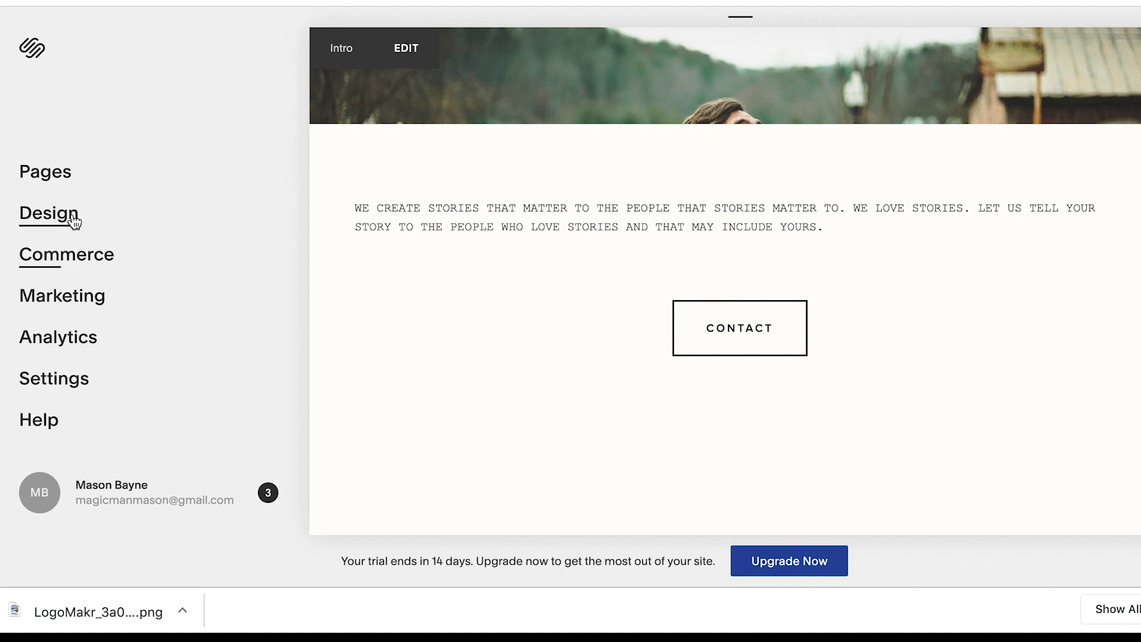
- Edit the site's page content and insert a video block between the intro paragraph and the CONTACT button
mouse_move(581, 205)
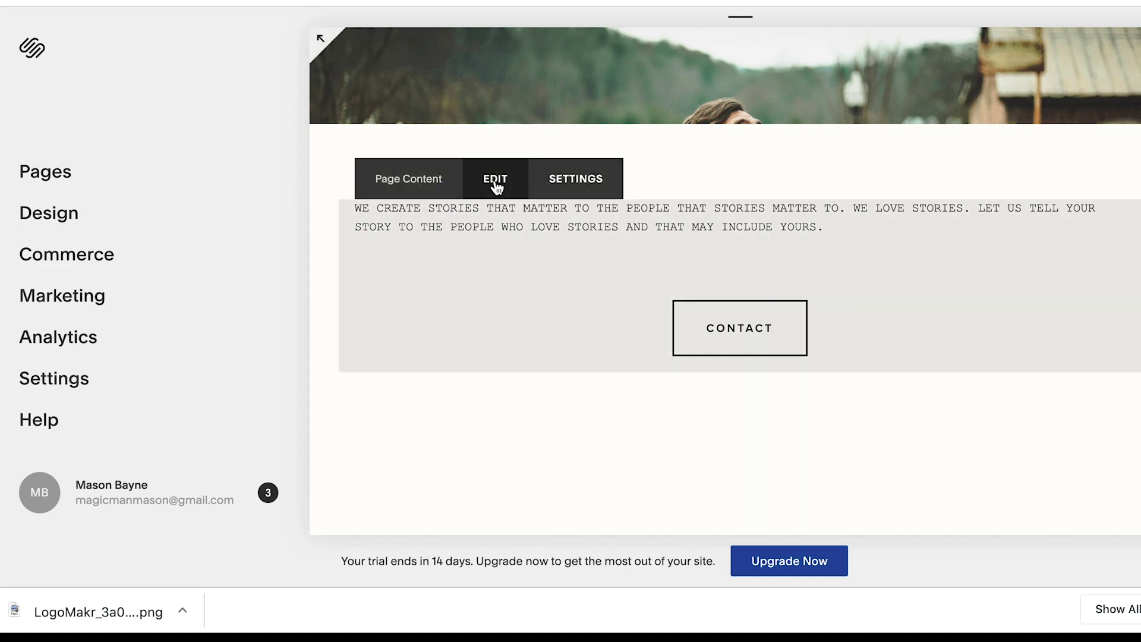
left_click(494, 181)
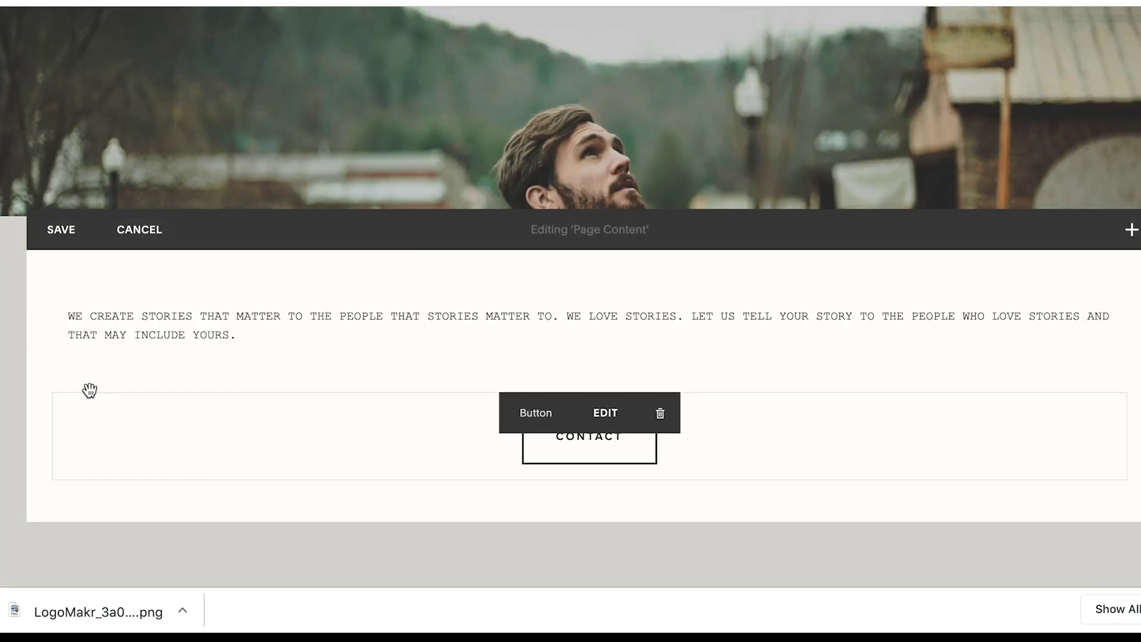
left_click(52, 351)
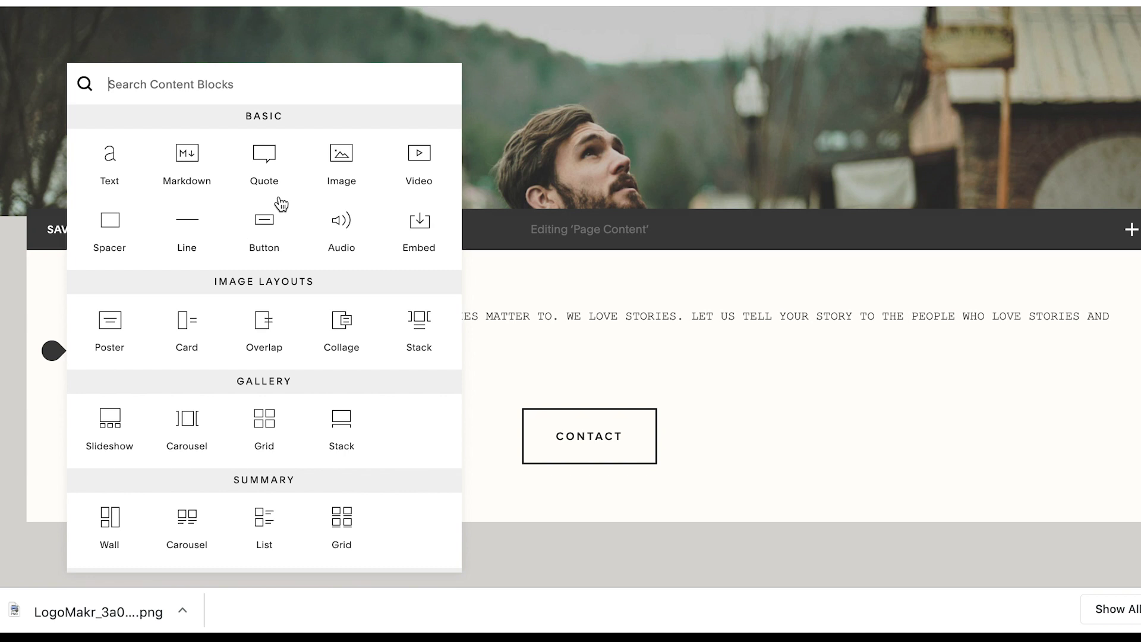
scroll(324, 333, "down", 2)
scroll(324, 333, "down", 6)
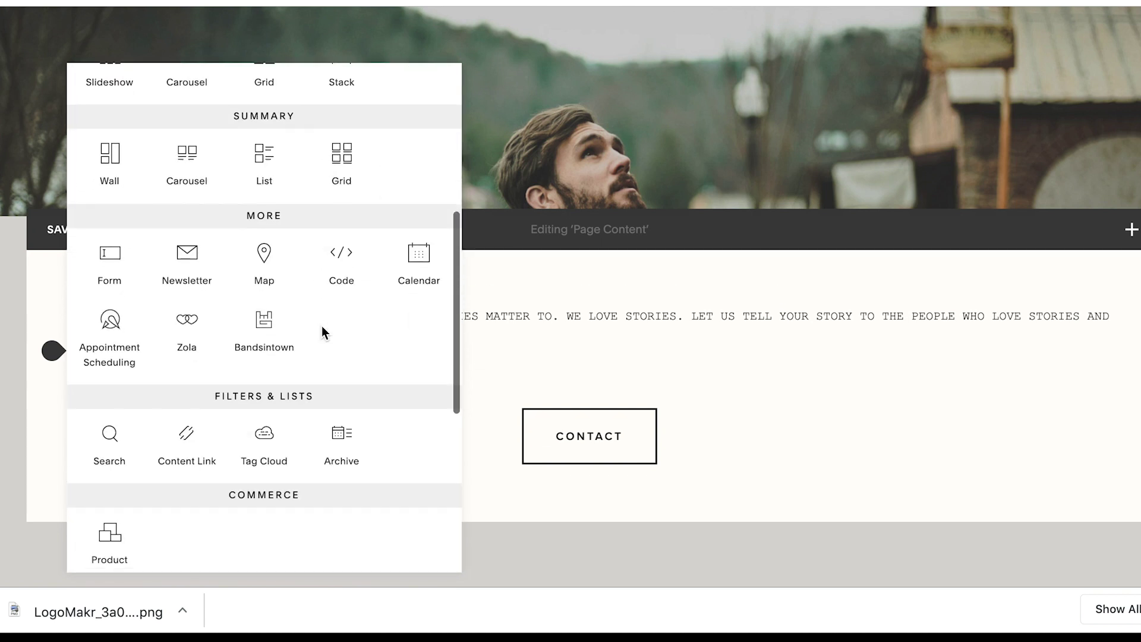
scroll(323, 332, "down", 6)
scroll(323, 332, "up", 15)
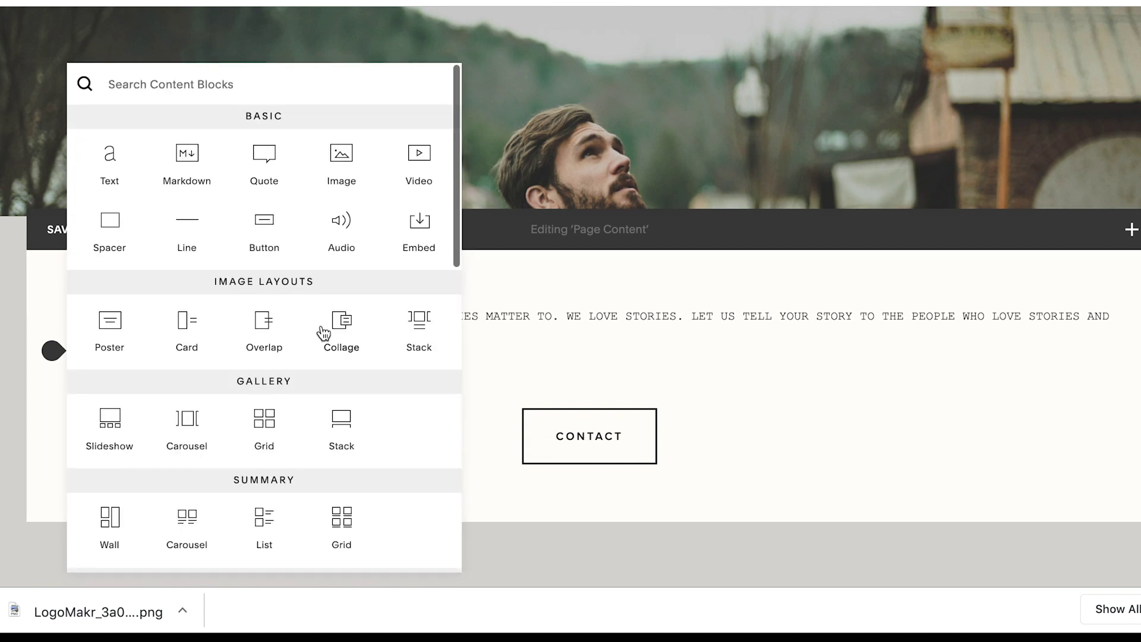
left_click(419, 160)
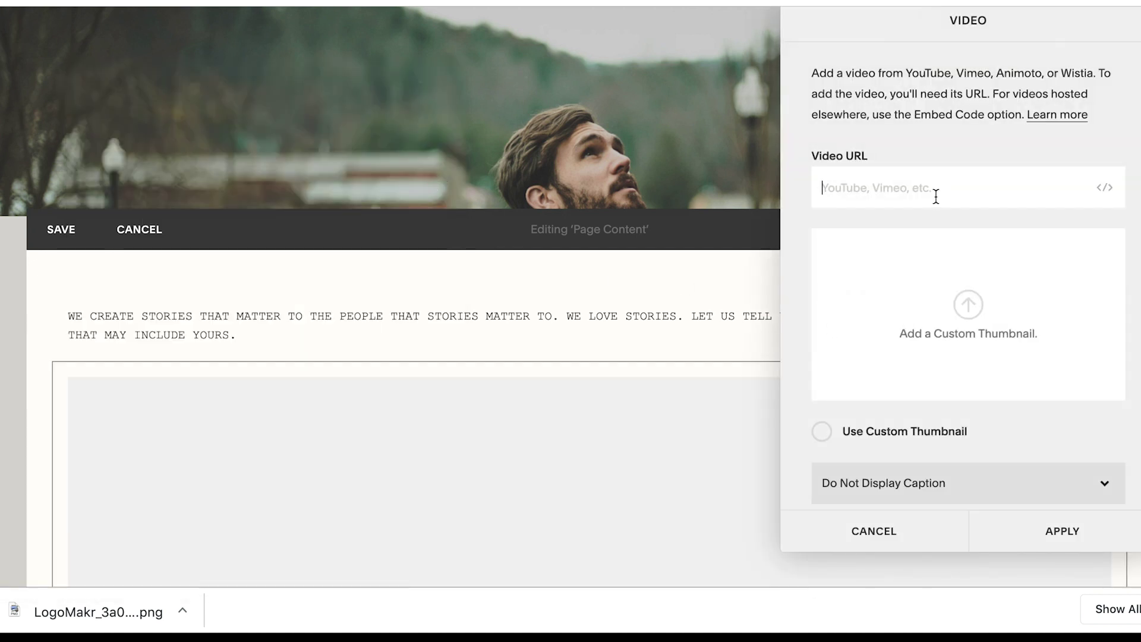
type("https://vimeo.com/152399455")
scroll(997, 349, "down", 1)
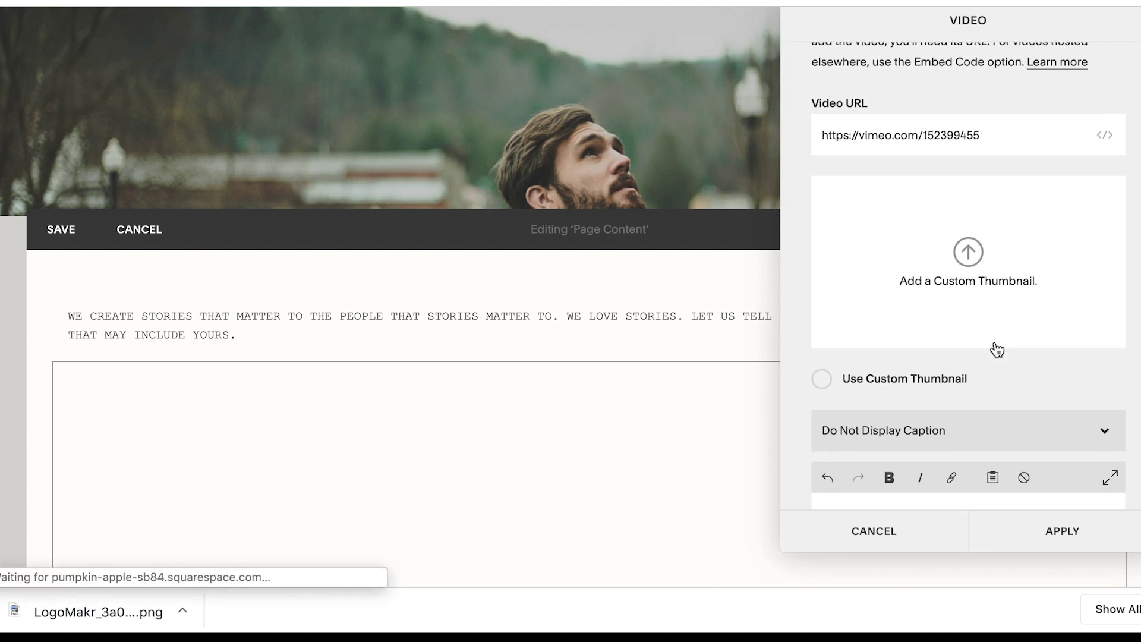
scroll(997, 349, "down", 2)
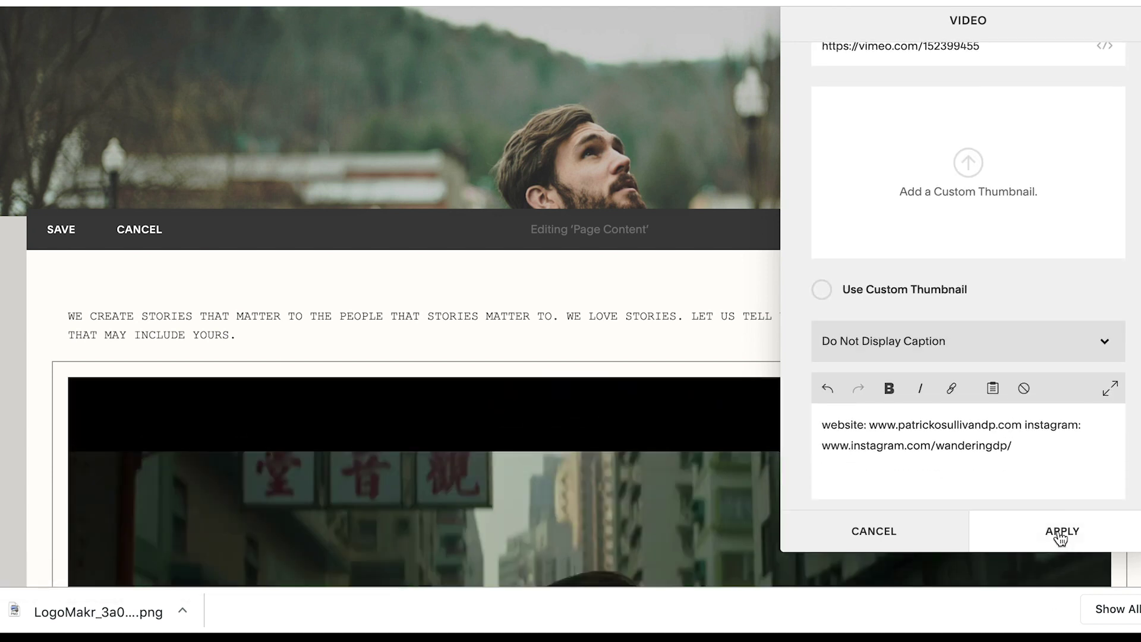
left_click(1061, 534)
scroll(796, 291, "down", 5)
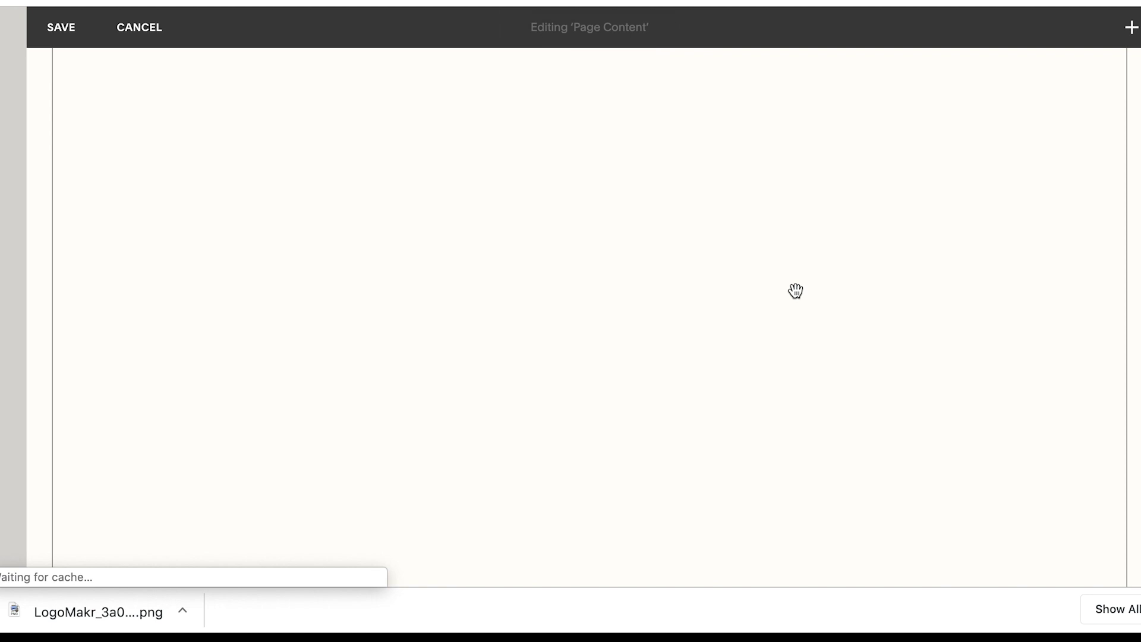
scroll(797, 290, "up", 5)
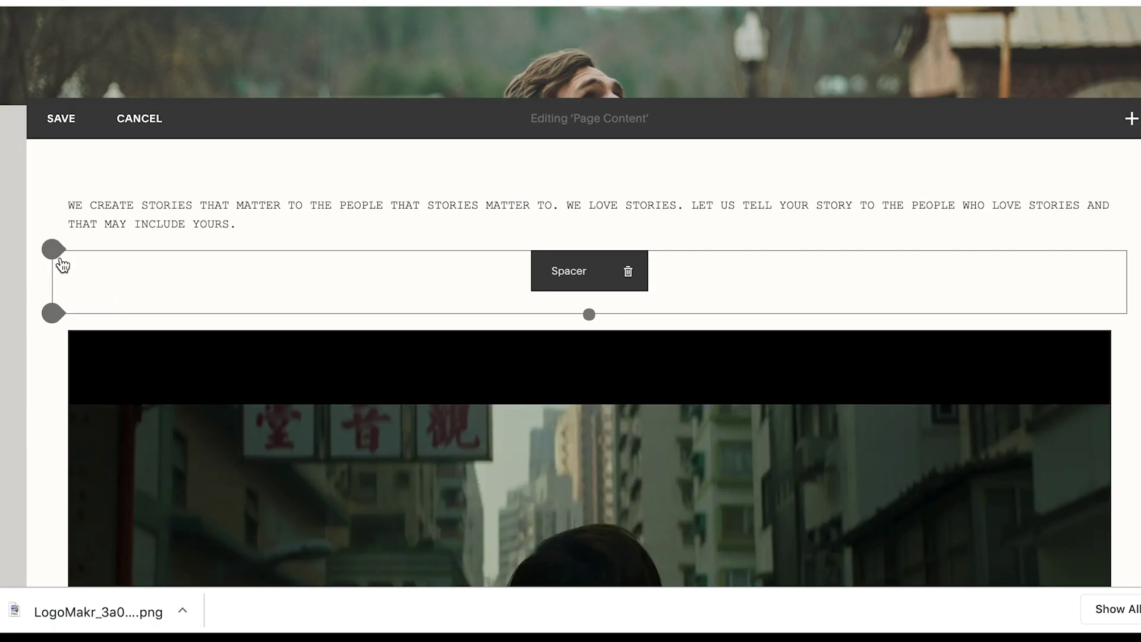
- Add a second spacer block between the intro paragraph and the video, and reduce the upper spacer's height
left_click(55, 249)
left_click(110, 190)
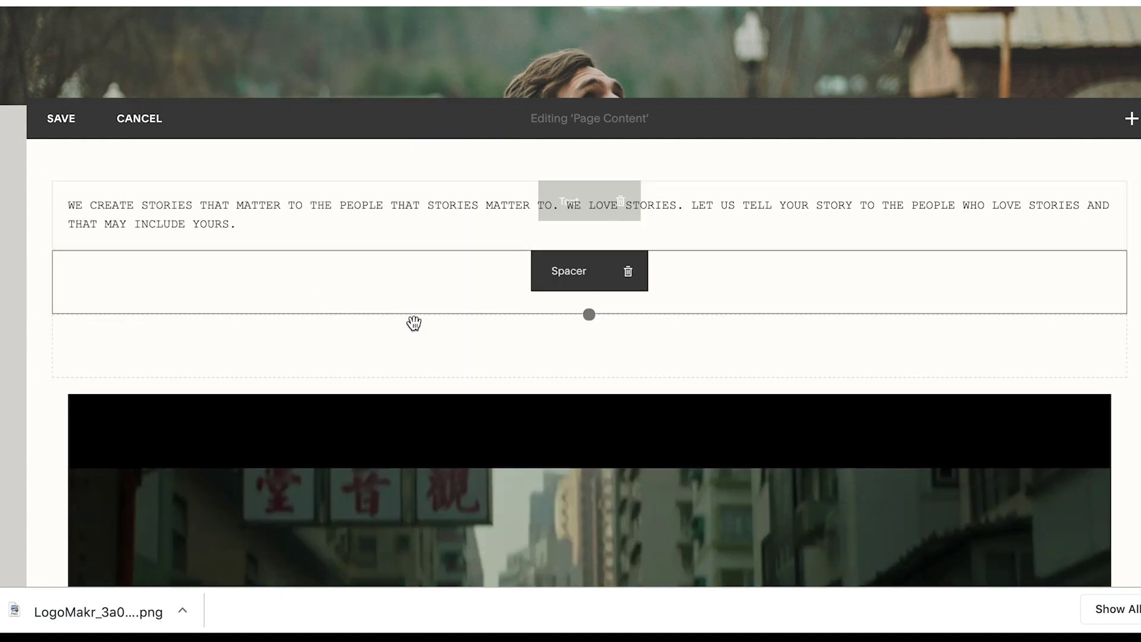
left_click_drag(576, 338, 263, 236)
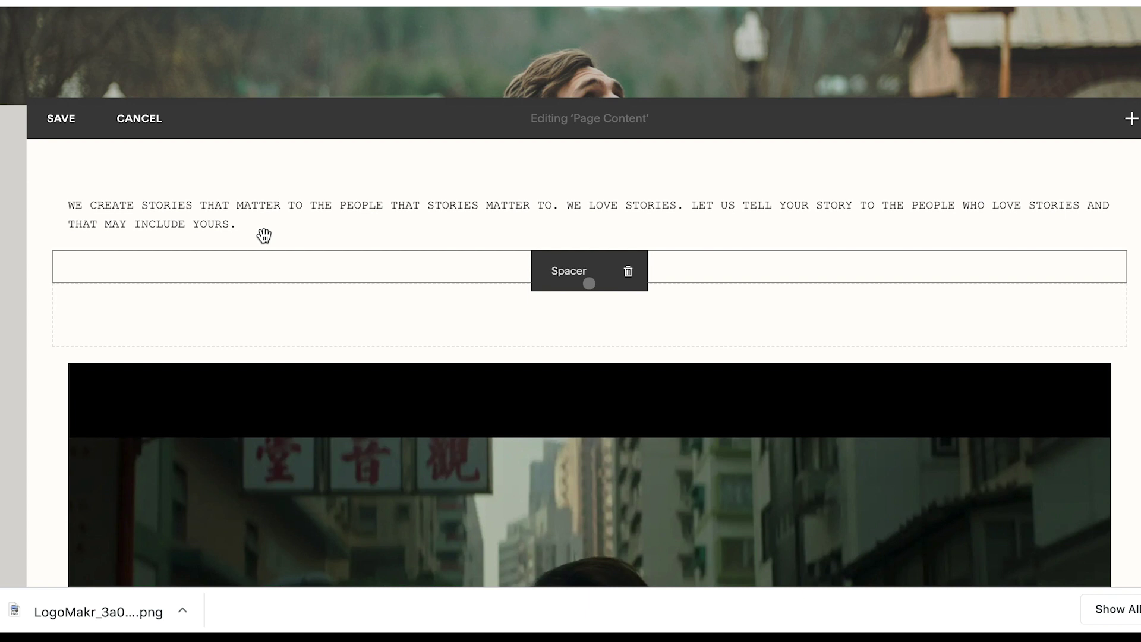
scroll(412, 283, "down", 2)
scroll(412, 285, "down", 2)
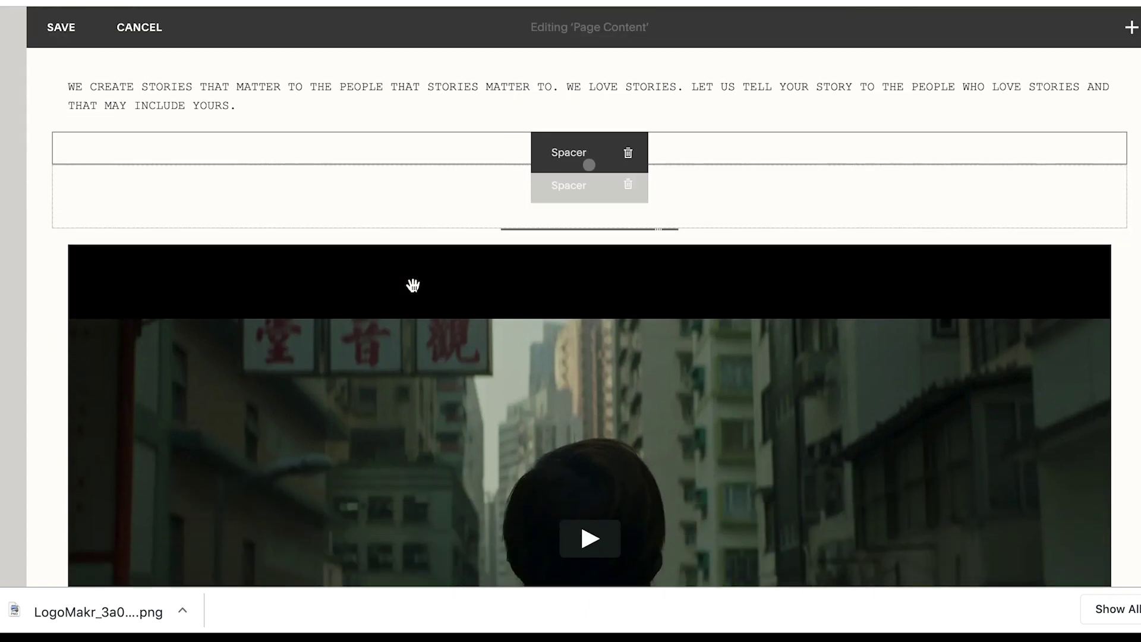
- Move one spacer to the left side of the video and the other to its right side to centre it
mouse_move(504, 232)
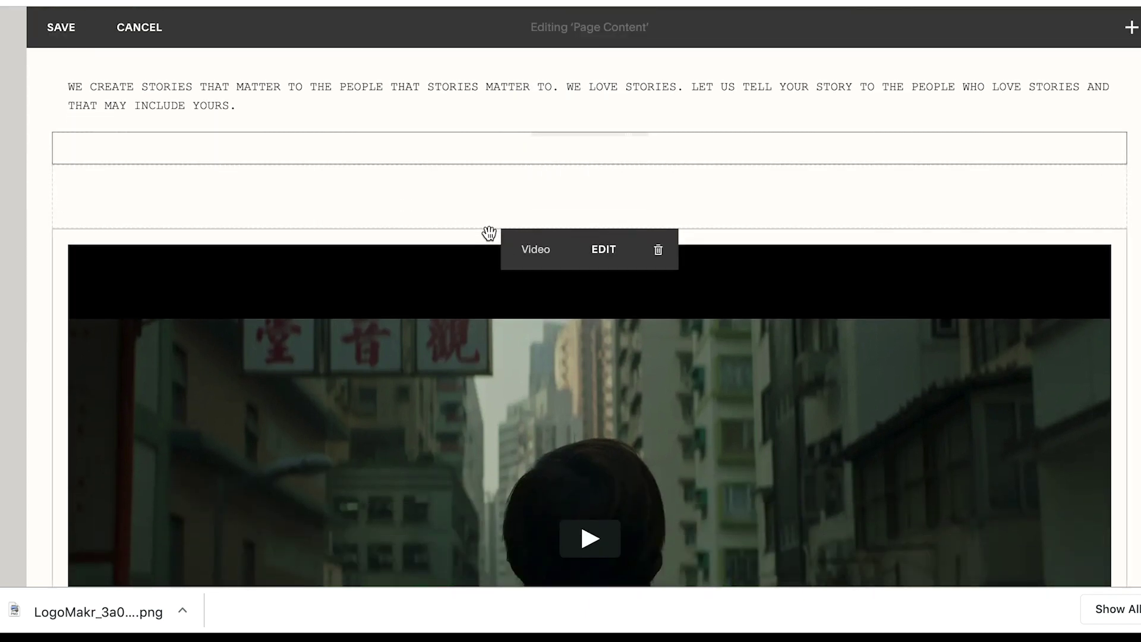
left_click_drag(283, 271, 591, 173)
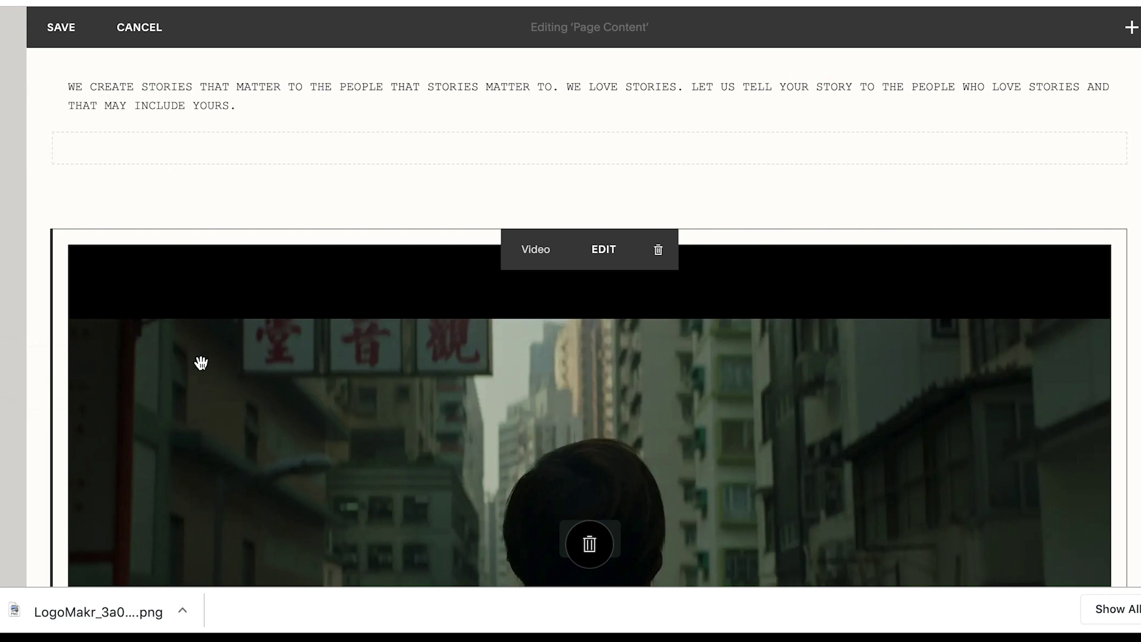
left_click_drag(201, 363, 224, 336)
mouse_move(561, 152)
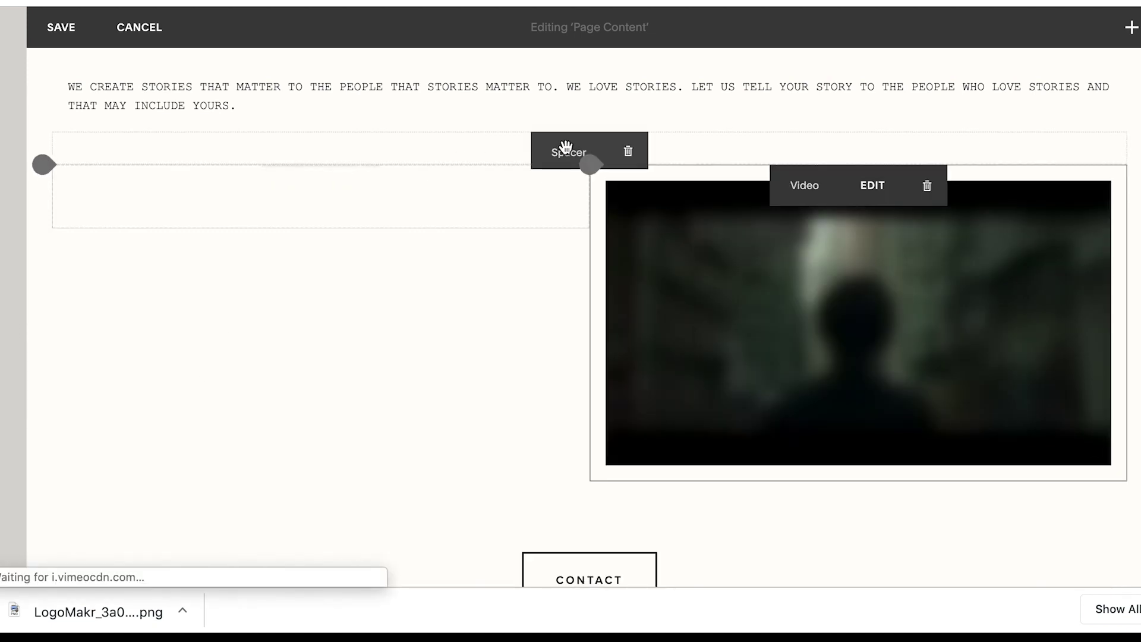
left_click_drag(825, 145, 1121, 220)
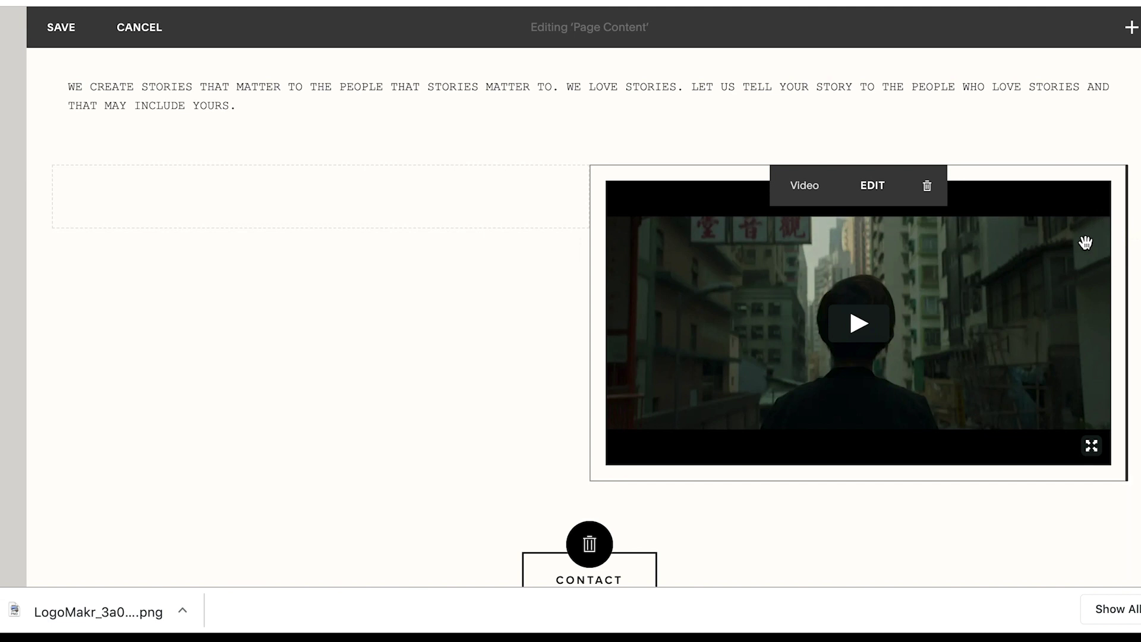
left_click_drag(1086, 242, 1085, 245)
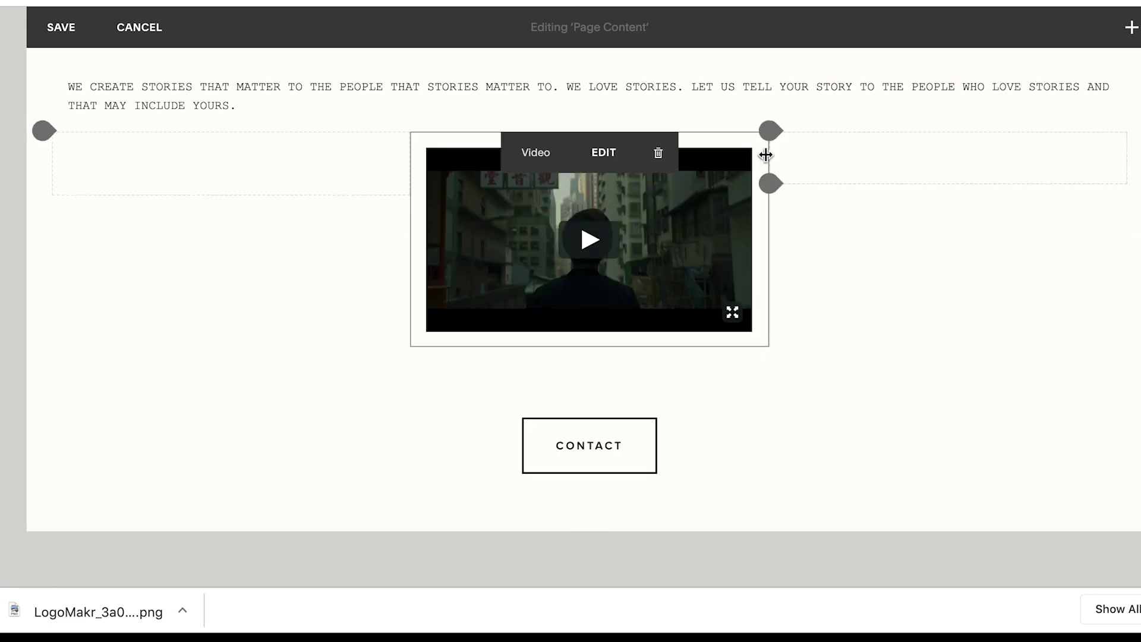
- Widen the video evenly towards both side spacers and save the page content
left_click_drag(791, 160, 912, 162)
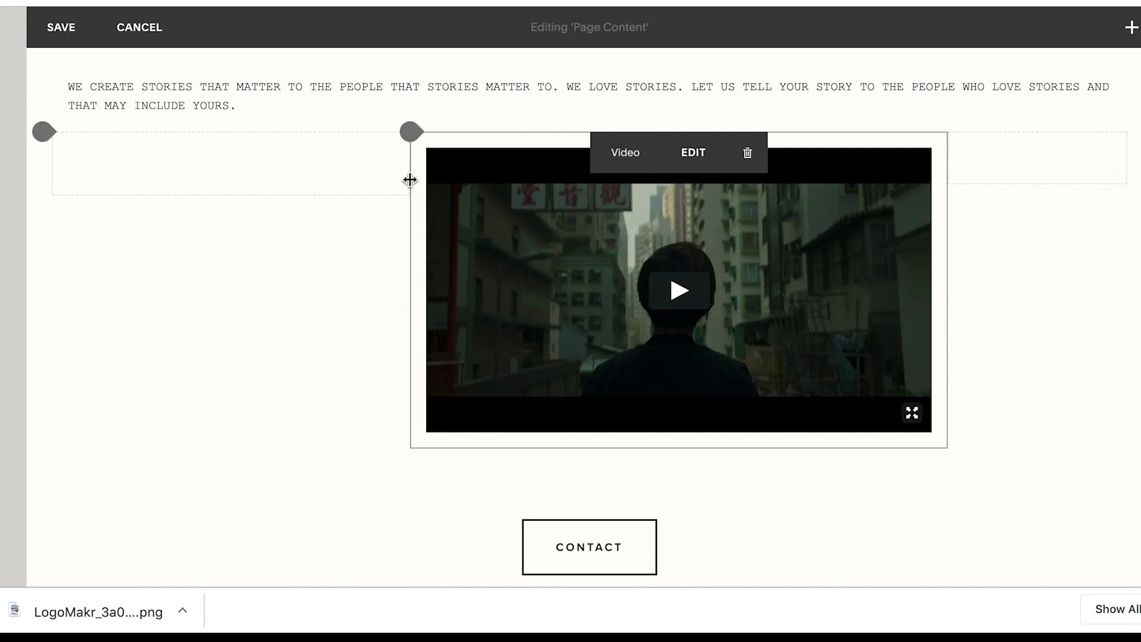
left_click_drag(358, 170, 212, 161)
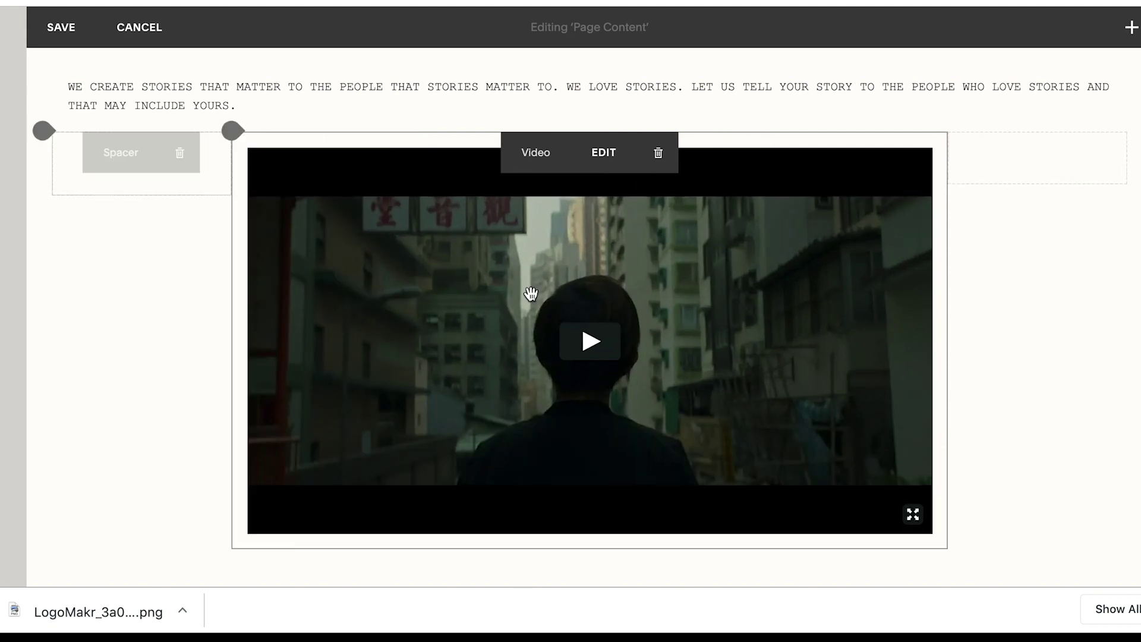
scroll(537, 309, "up", 1)
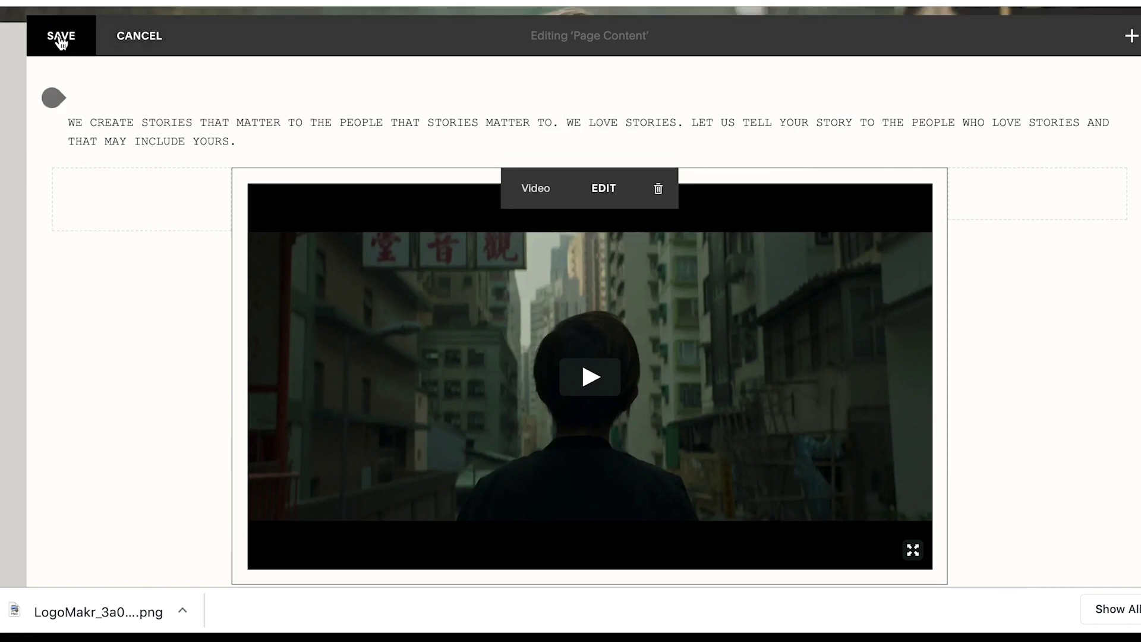
left_click(61, 37)
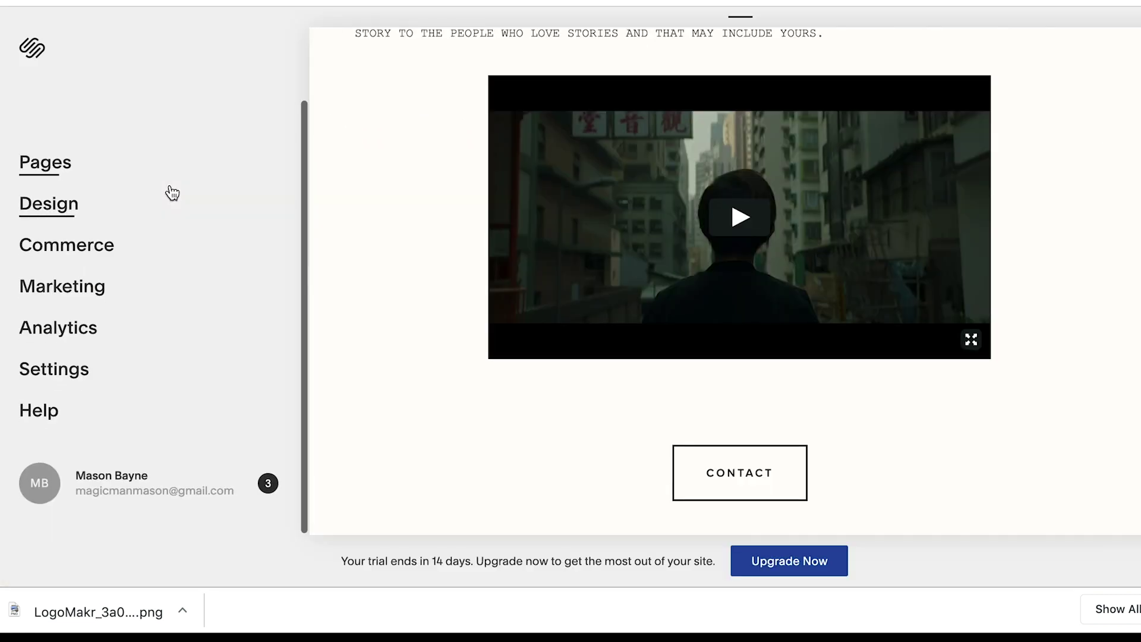
- Reopen the page content for editing and insert a line block between the intro paragraph and the video
scroll(463, 236, "up", 2)
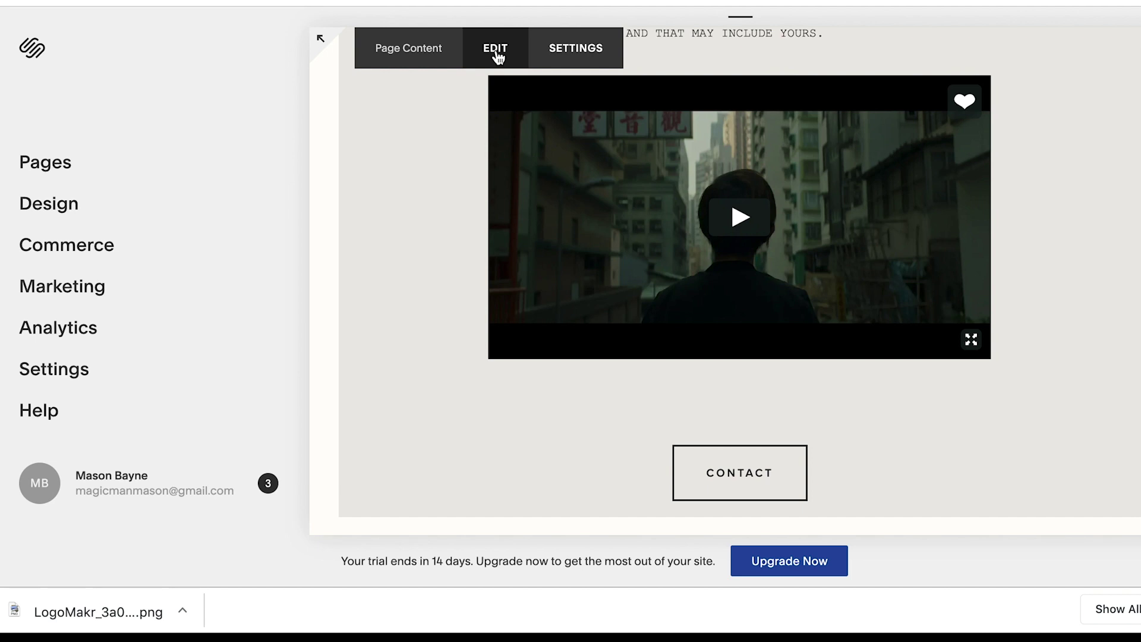
left_click(497, 51)
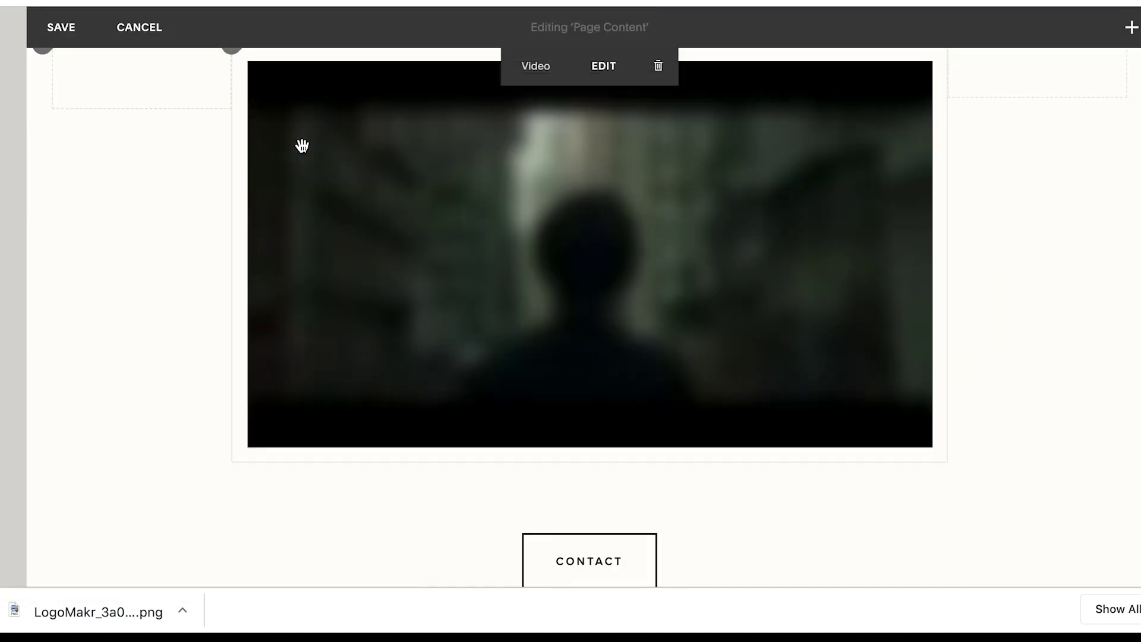
scroll(302, 145, "up", 3)
left_click(303, 170)
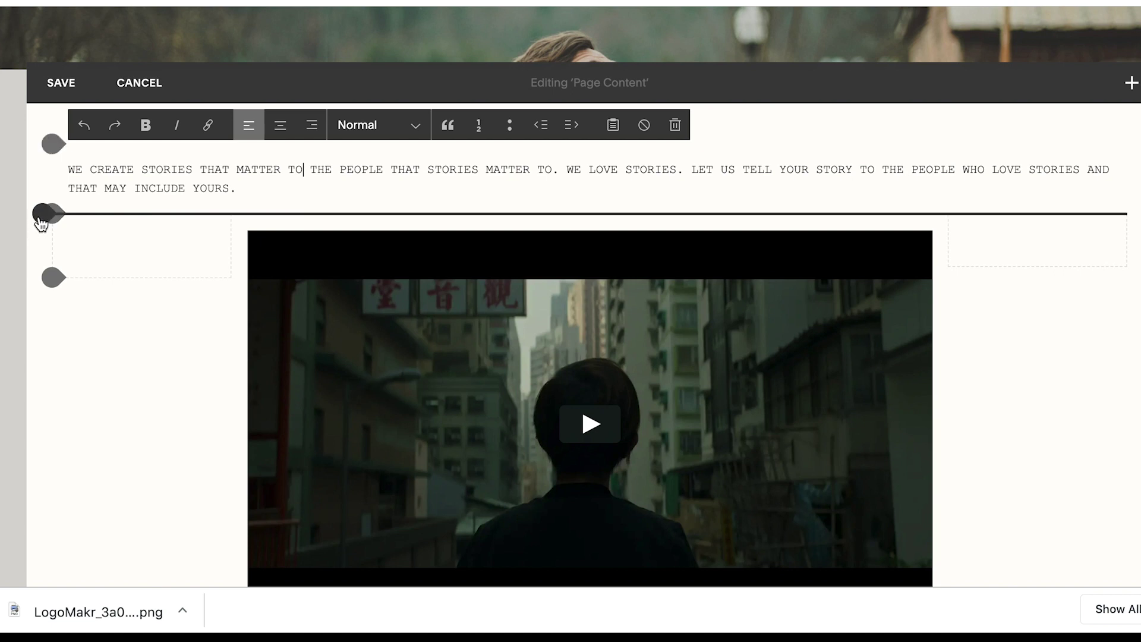
left_click(40, 224)
left_click(177, 191)
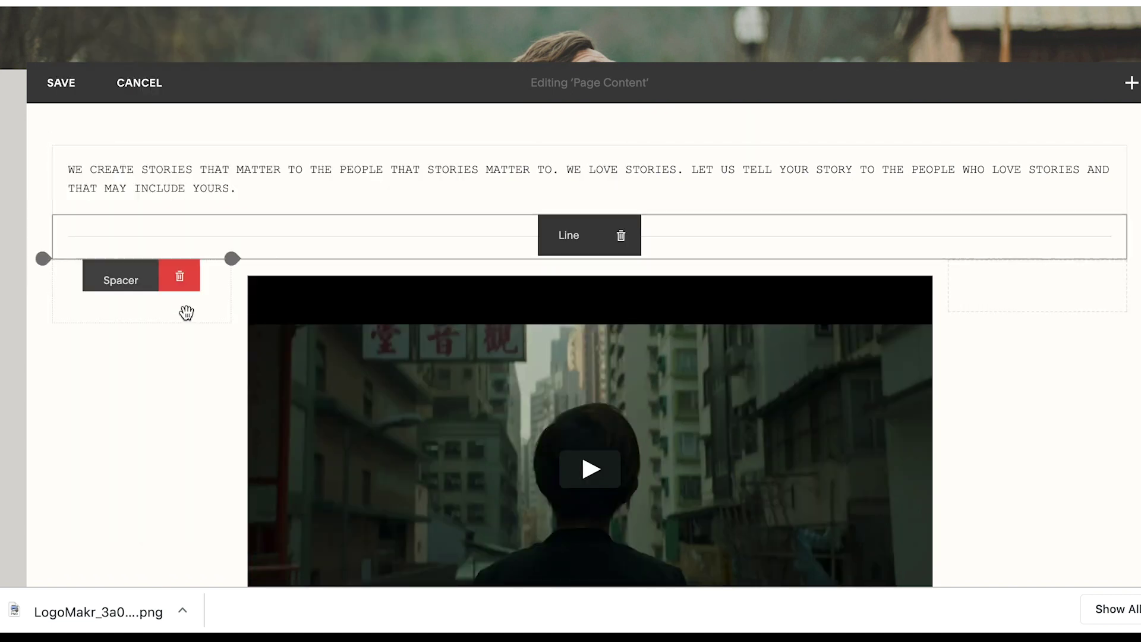
scroll(102, 425, "down", 6)
mouse_move(57, 313)
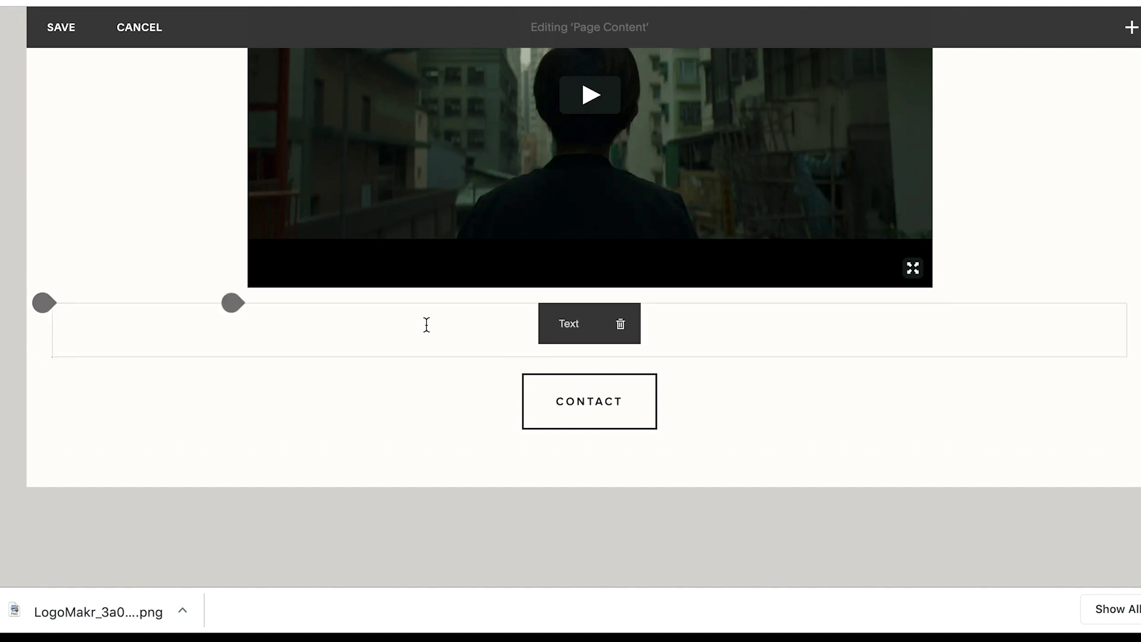
- Insert a line block between the video and the contact button, delete the empty text block below it, and save the page content
left_click(40, 304)
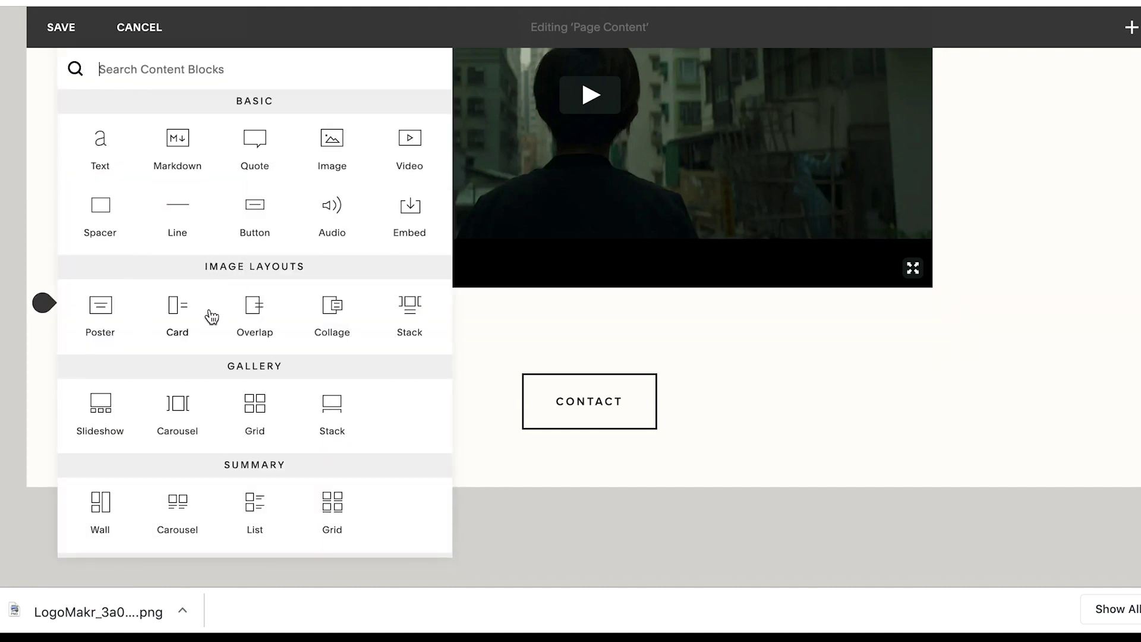
left_click(178, 216)
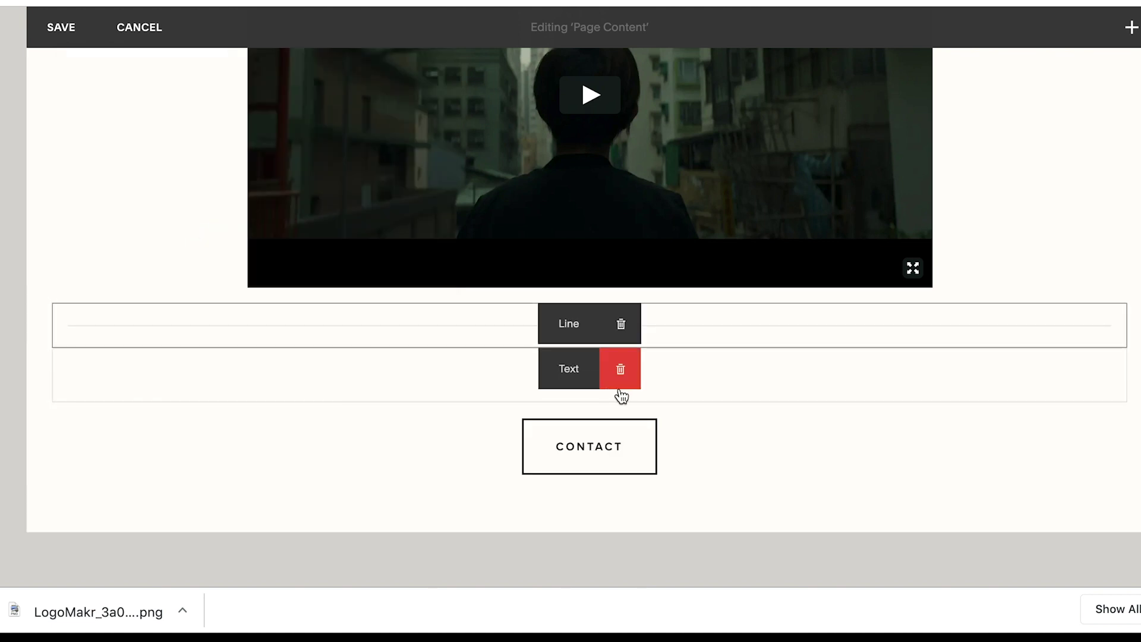
left_click(620, 372)
left_click(732, 456)
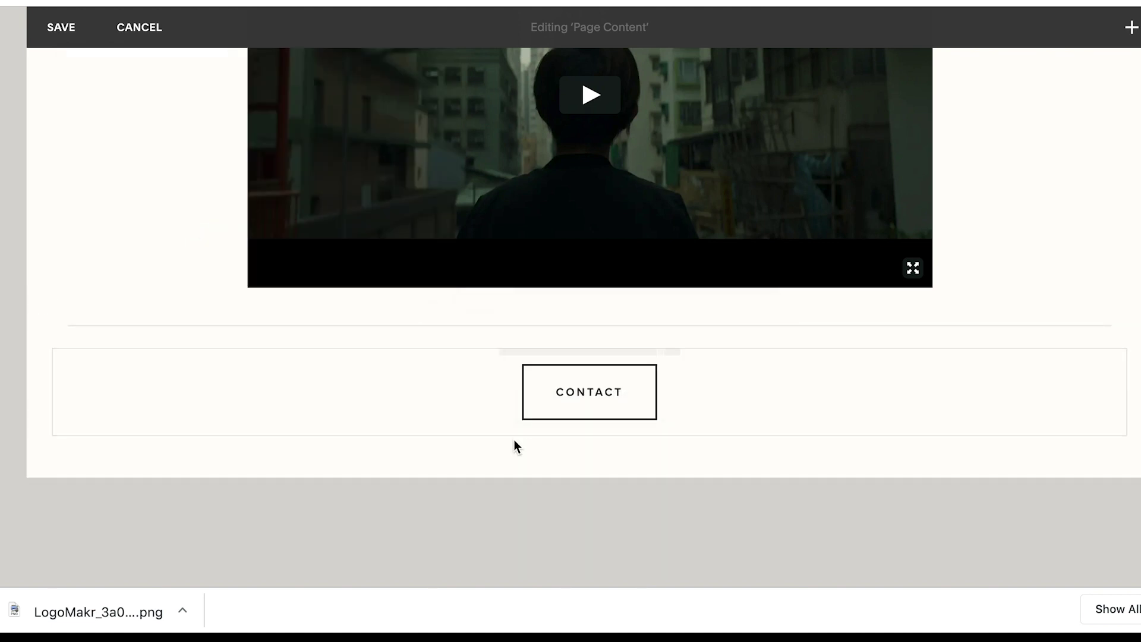
scroll(485, 307, "up", 4)
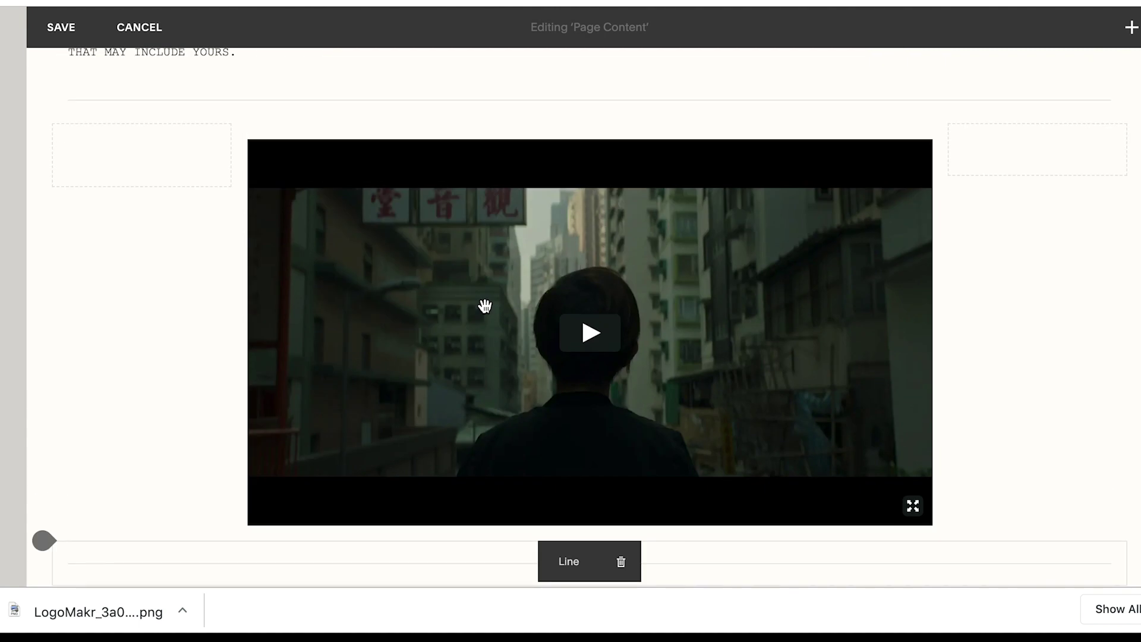
left_click(64, 27)
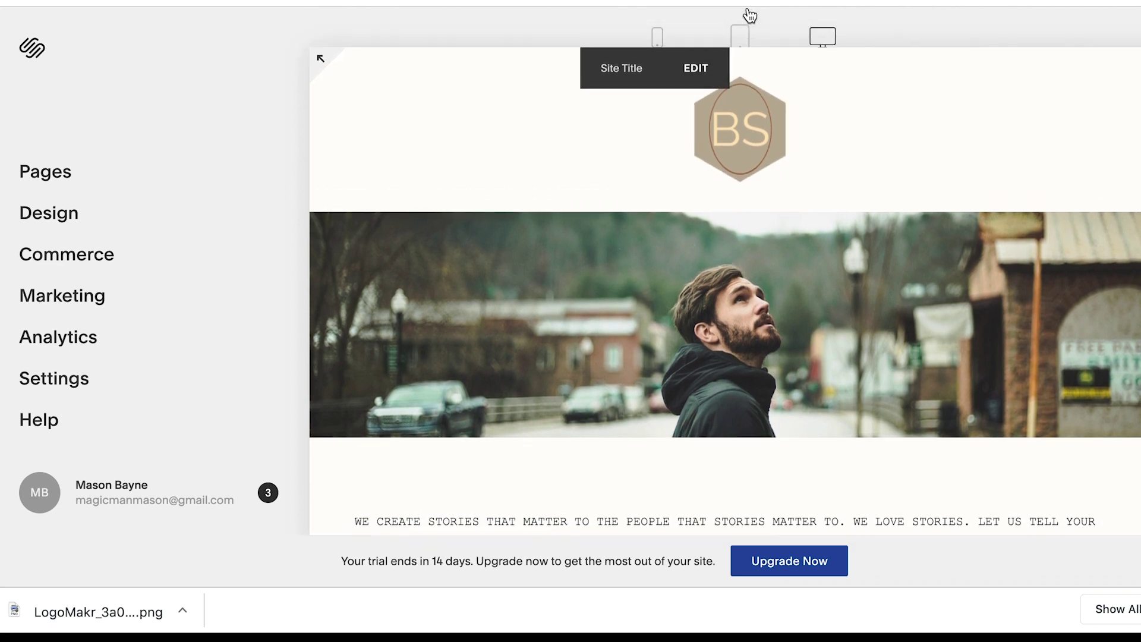
- Preview the site in the mobile layout, checking the page from the banner down to the footer
left_click(656, 39)
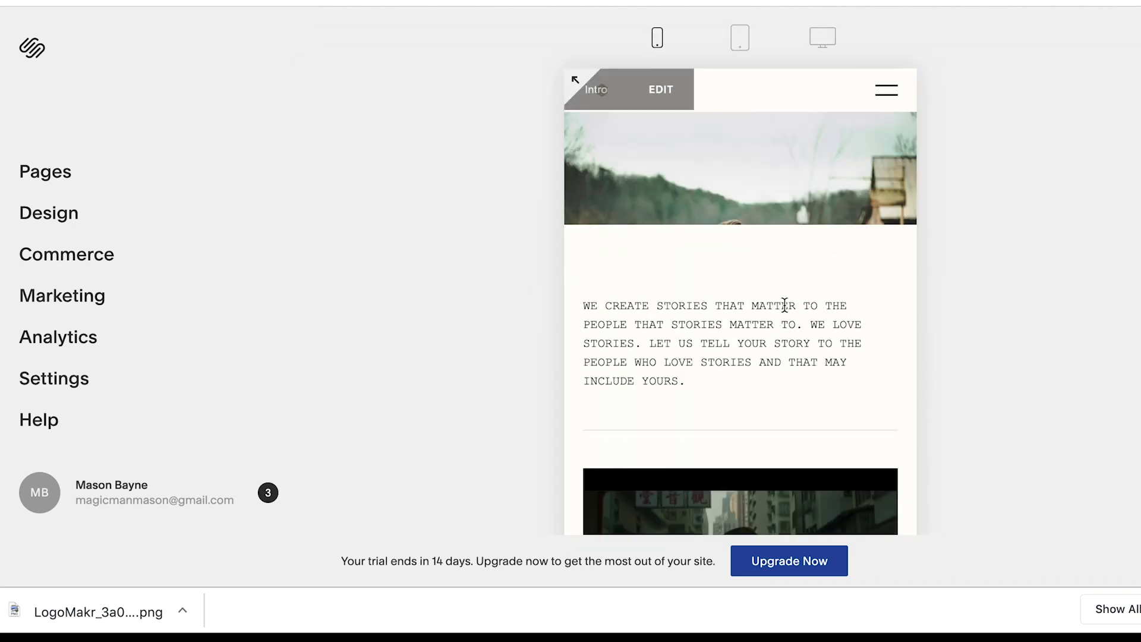
scroll(817, 256, "down", 4)
scroll(817, 256, "up", 4)
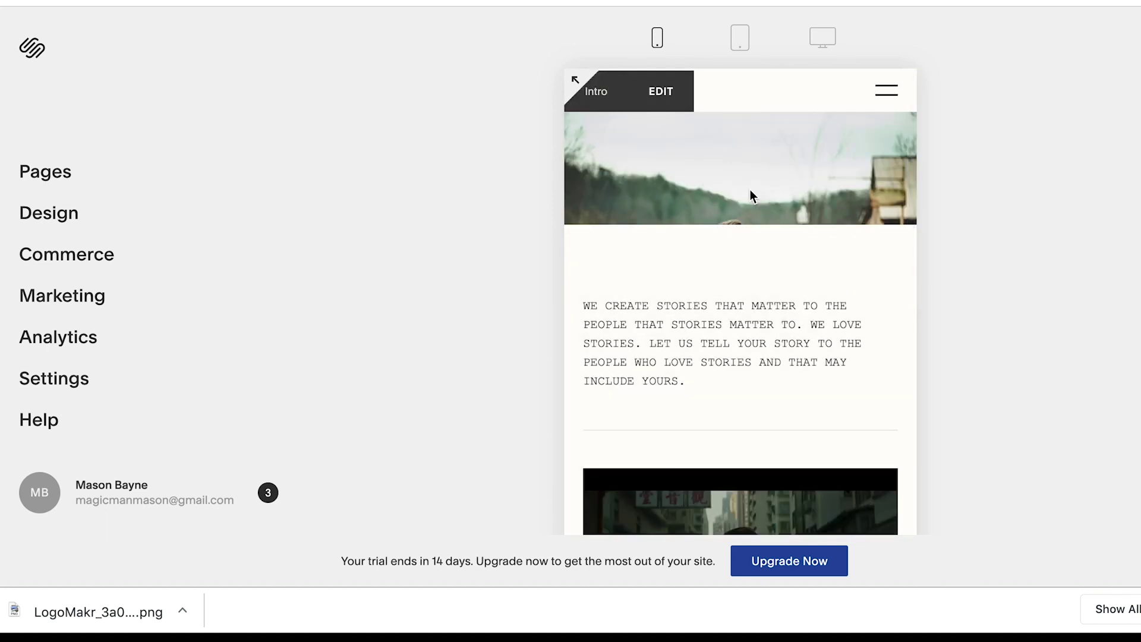
scroll(751, 190, "down", 8)
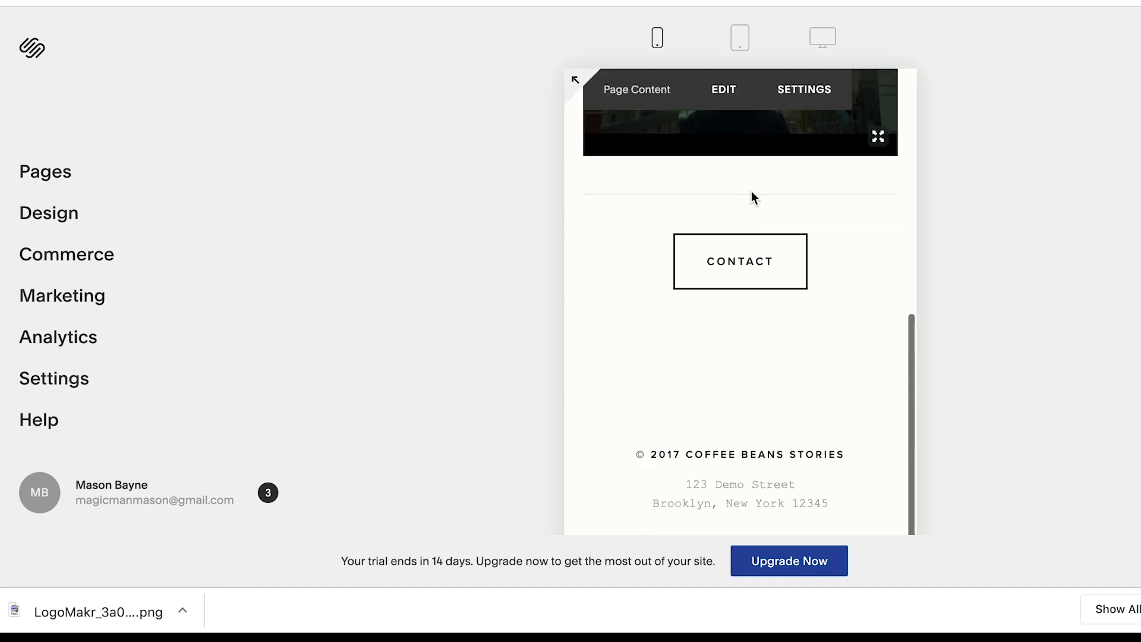
scroll(751, 196, "up", 10)
scroll(751, 198, "down", 3)
scroll(751, 198, "up", 3)
- Switch the preview to the desktop layout and check the whole page down to the footer
left_click(823, 37)
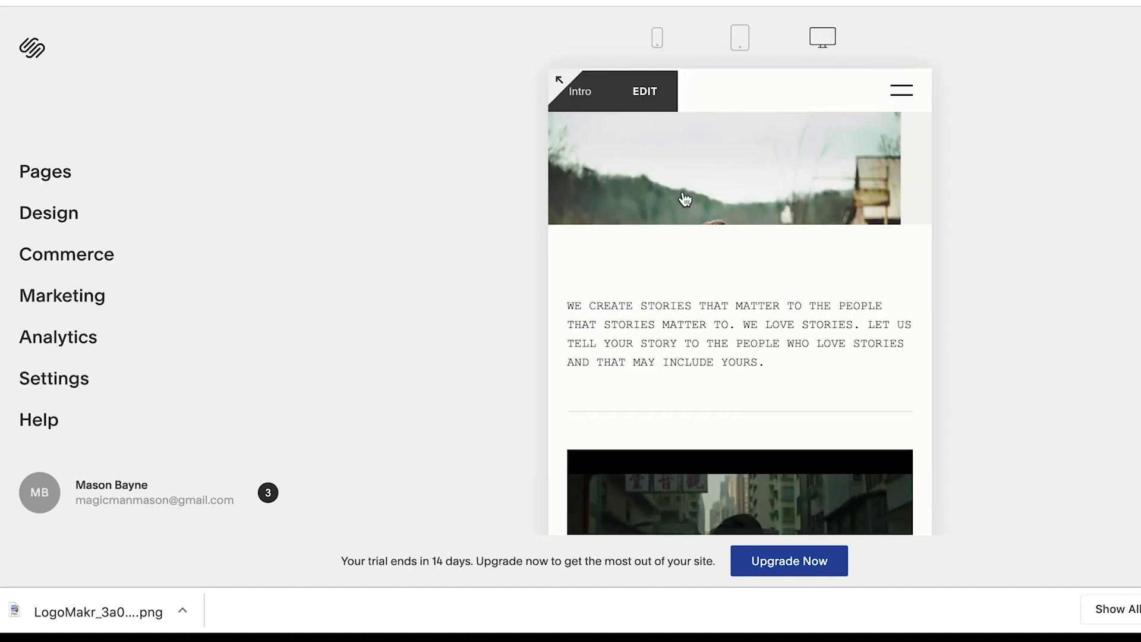
scroll(613, 355, "down", 2)
scroll(612, 354, "down", 12)
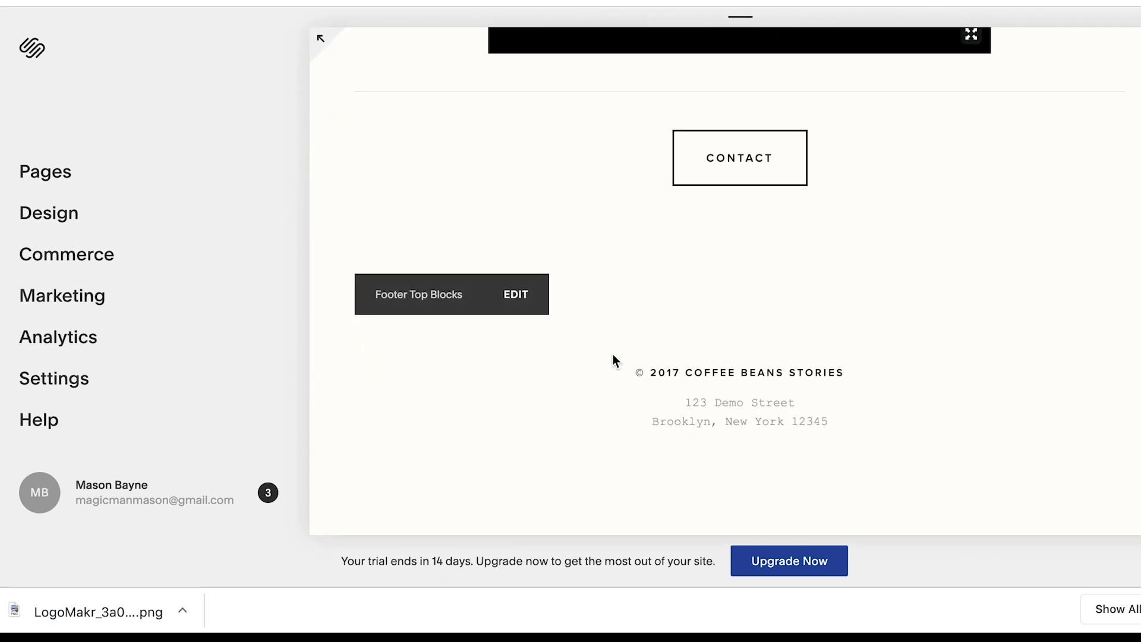
scroll(624, 267, "up", 15)
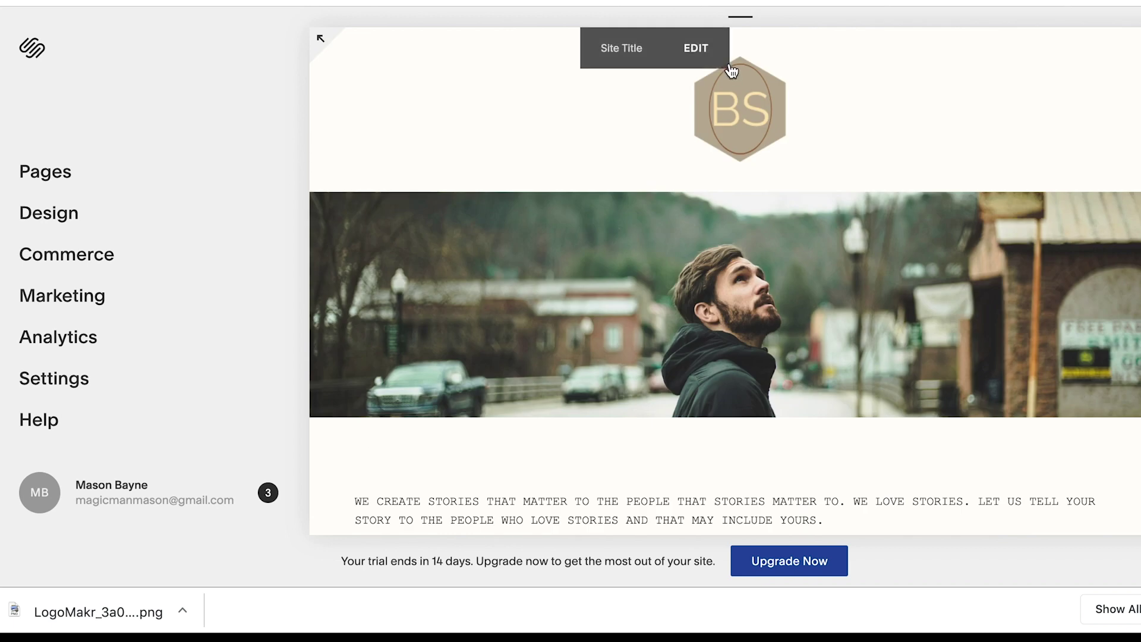
- Preview the site in the tablet layout and check the banner, intro text, divider line and video
mouse_move(737, 25)
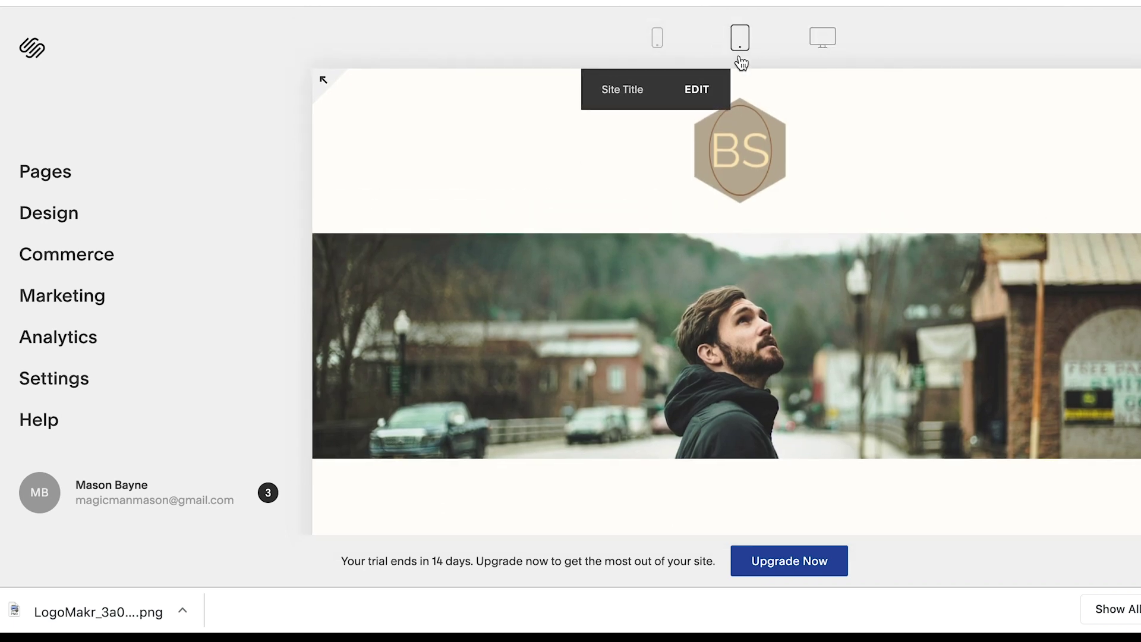
left_click(739, 57)
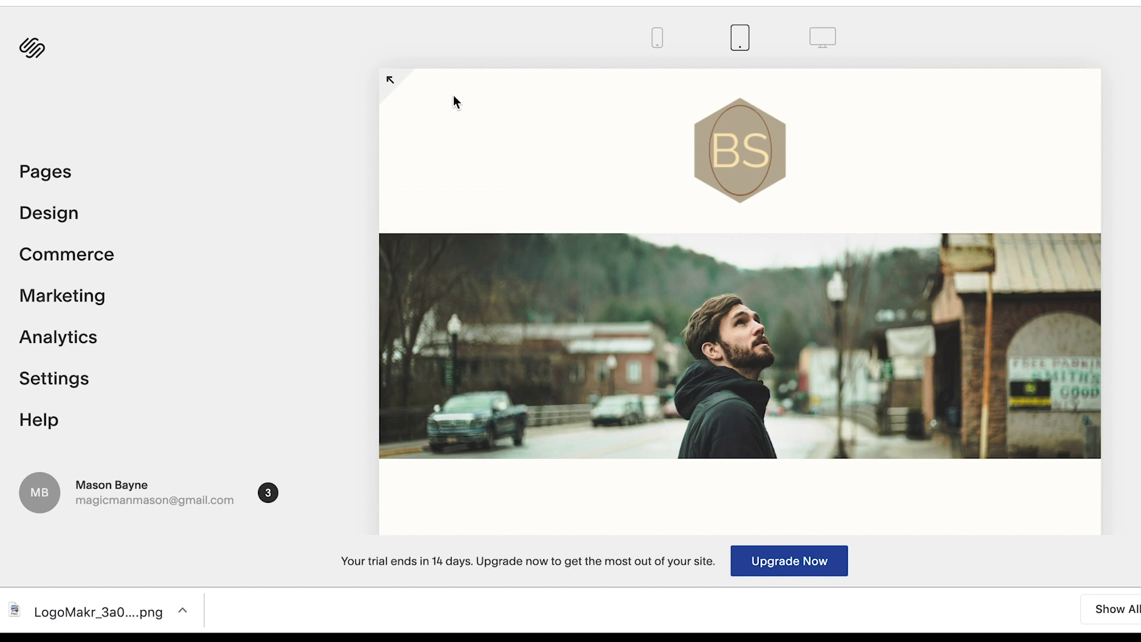
scroll(455, 100, "down", 5)
scroll(454, 98, "down", 4)
scroll(454, 98, "up", 8)
scroll(454, 96, "down", 5)
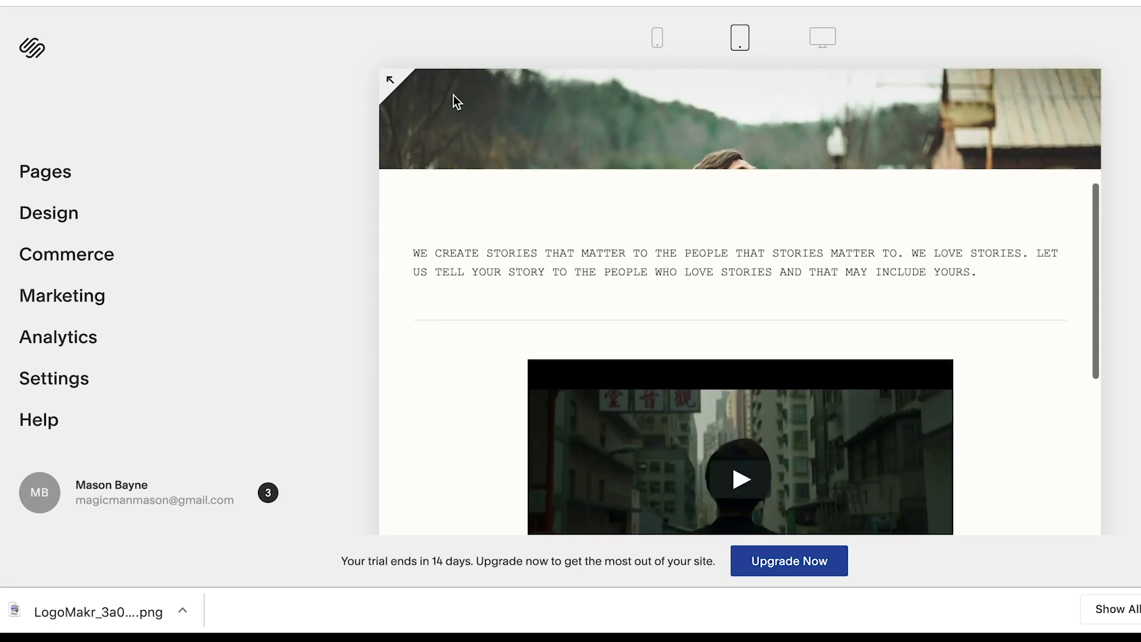
scroll(454, 96, "up", 2)
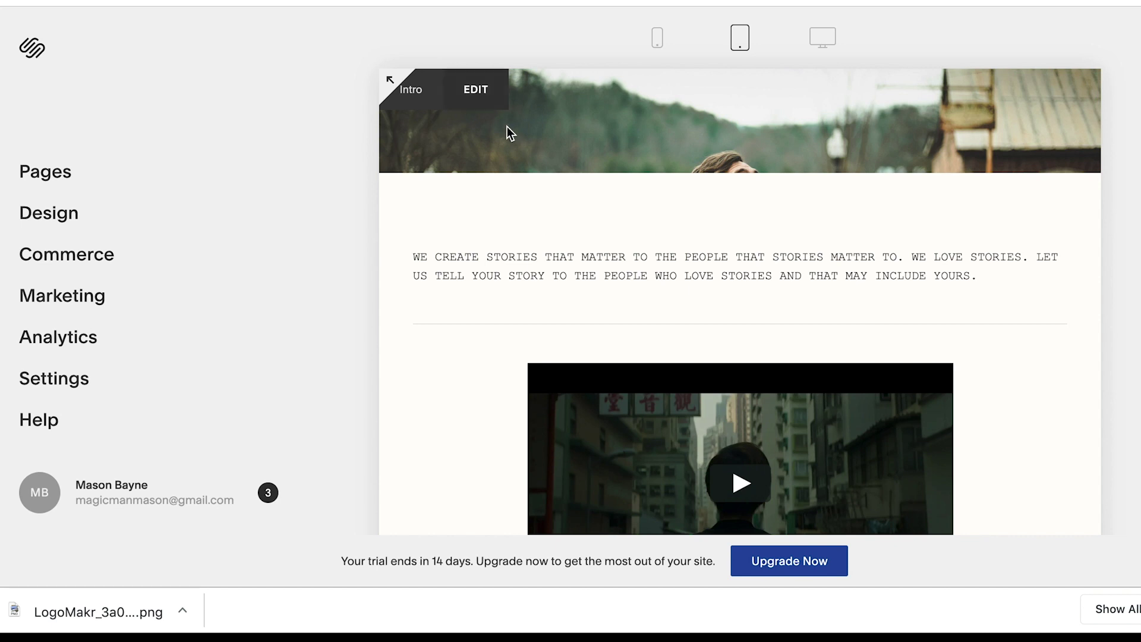
scroll(517, 137, "up", 5)
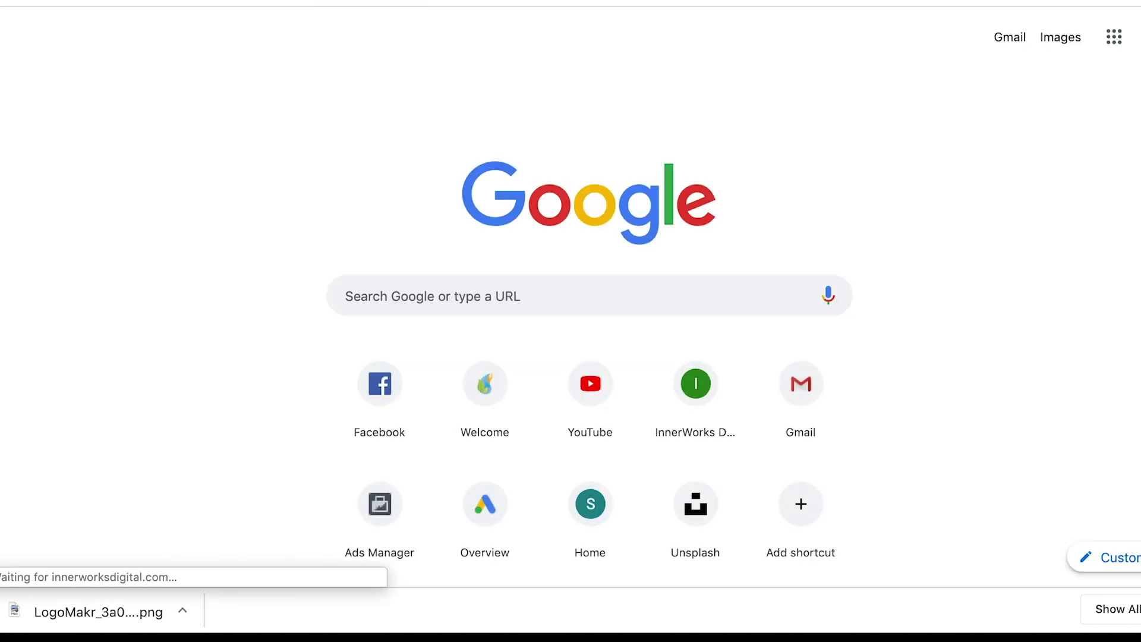
- Switch to the WordPress dashboard of the Test Site at innerworksdigital.com/TestSite/wp-admin/
key("super+l")
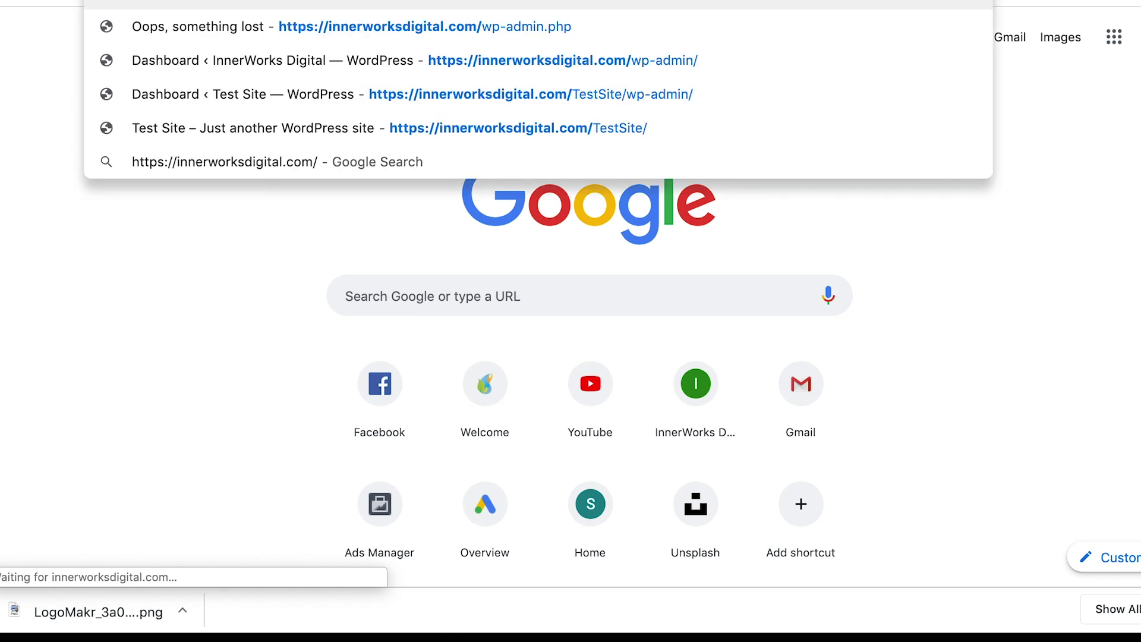
key("Down")
key("Down")
key("Down")
key("Down")
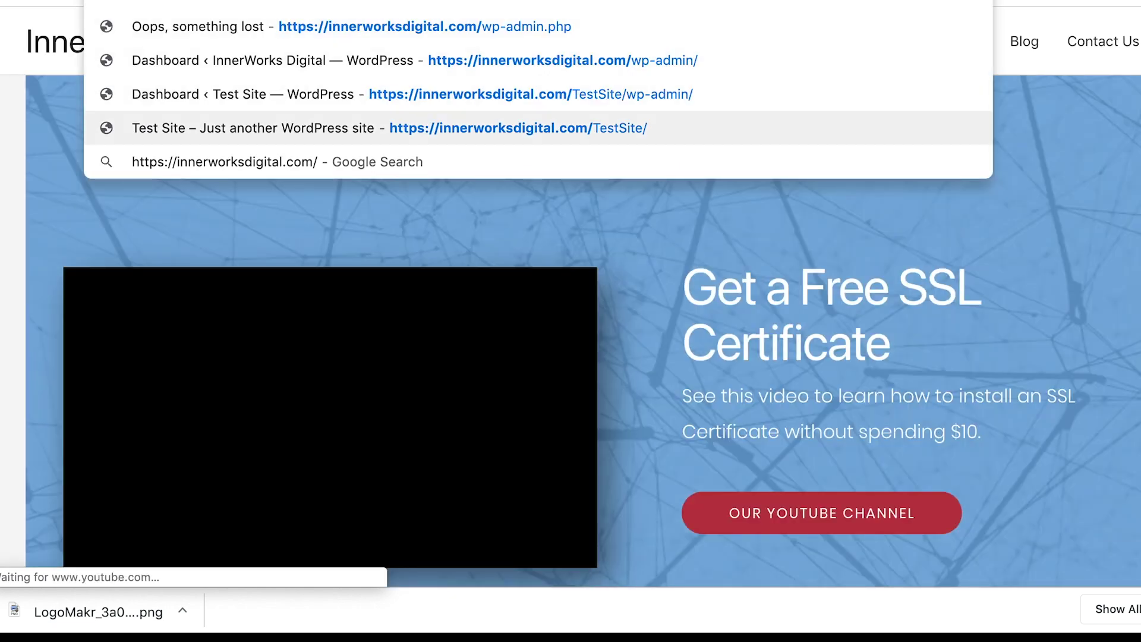
key("Up")
key("Return")
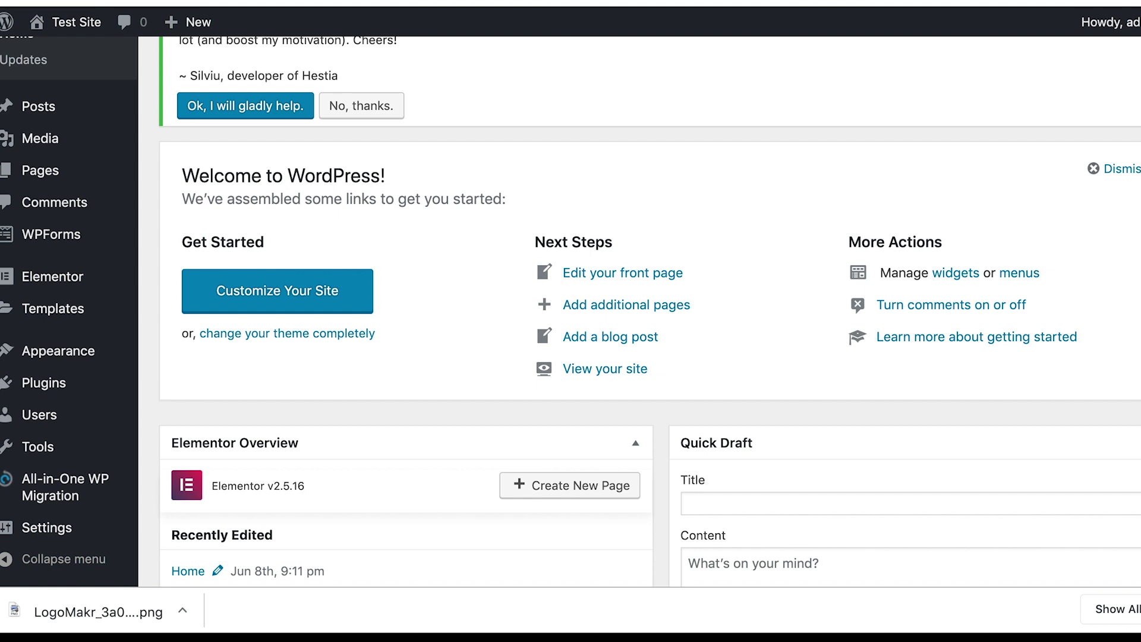
- Open the Themes page of the WordPress dashboard and look over the installed themes
mouse_move(30, 364)
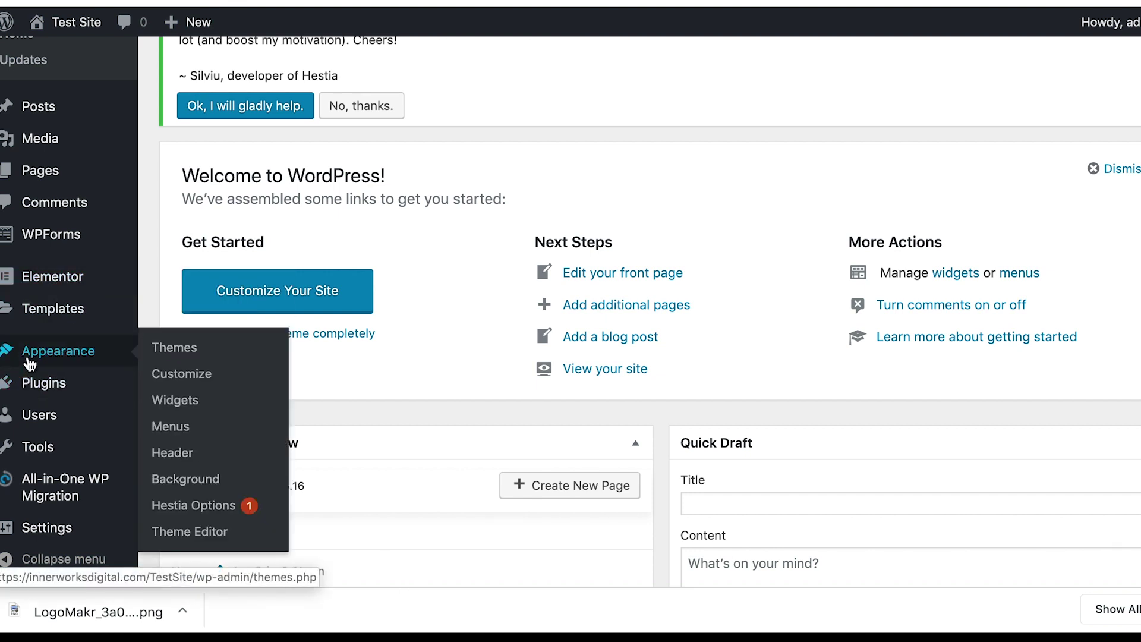
left_click(156, 349)
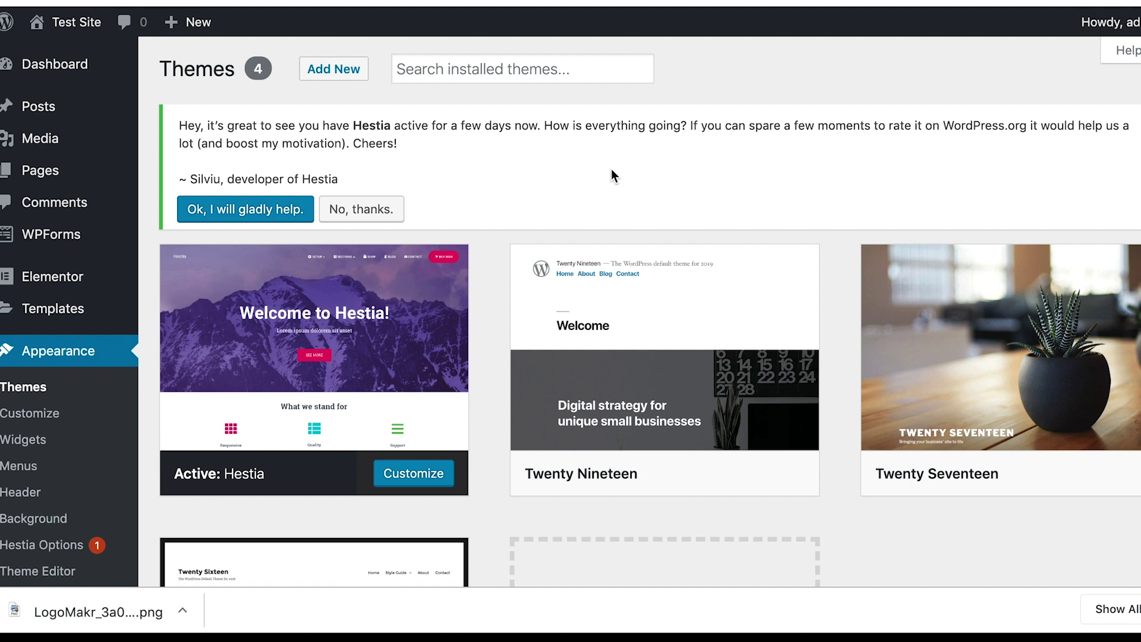
scroll(428, 174, "down", 5)
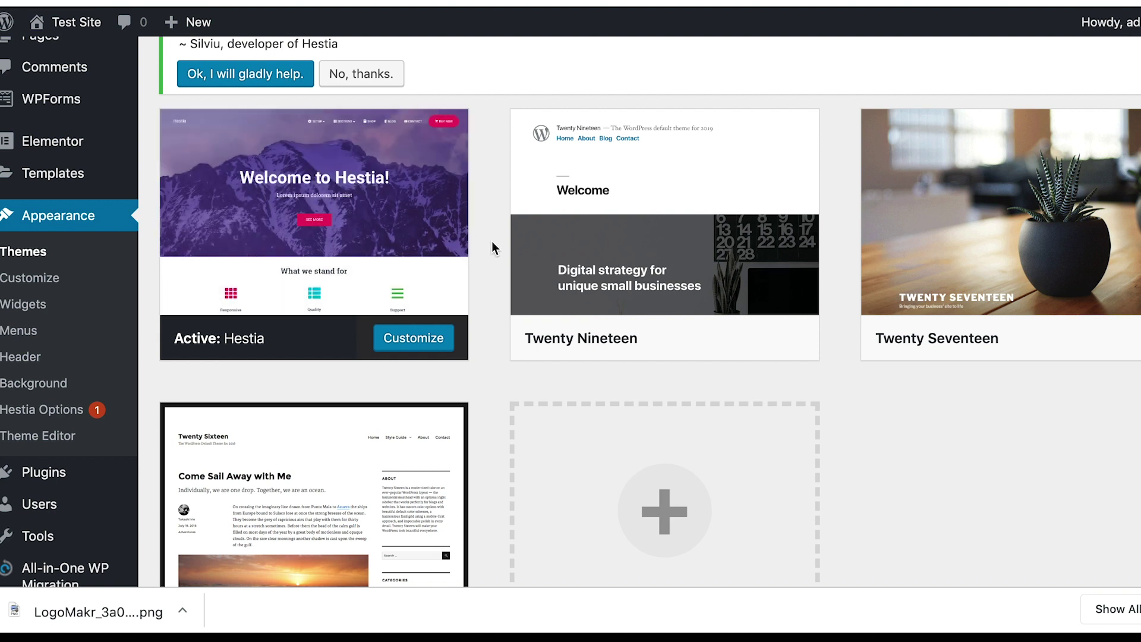
scroll(491, 241, "up", 5)
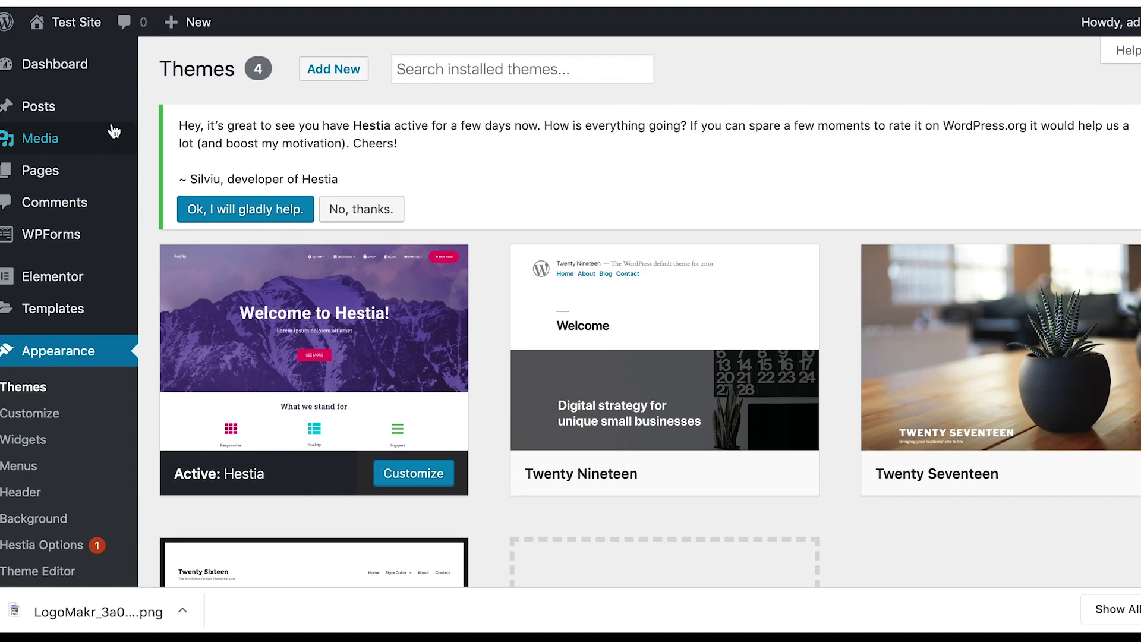
- Visit the Test Site's front page and look through its Hestia sections from the hero banner downward
left_click(81, 36)
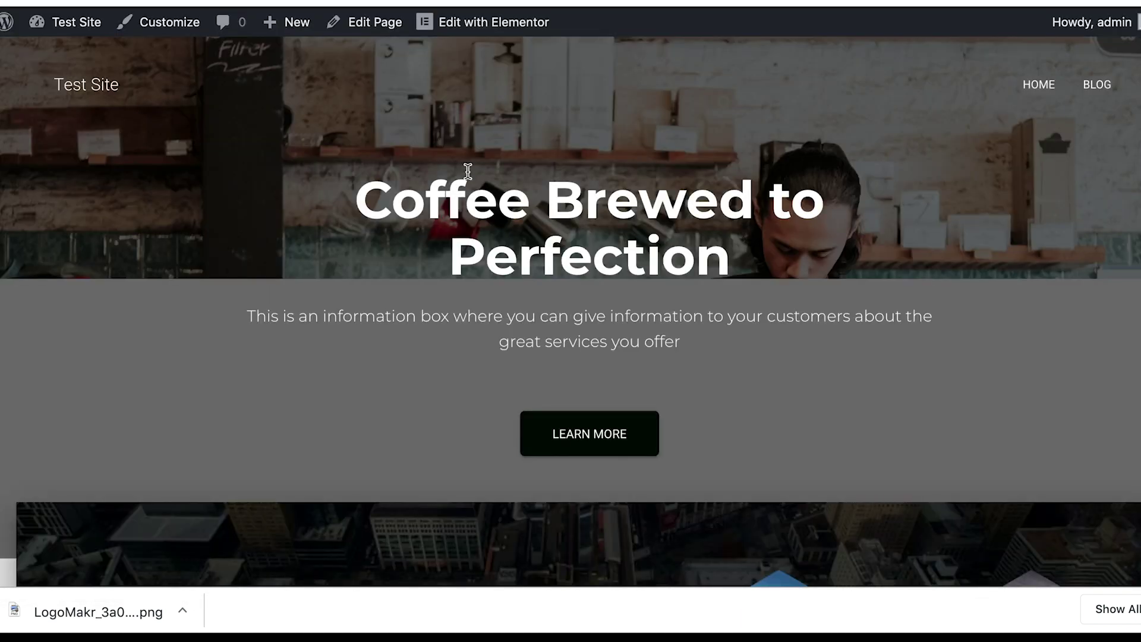
scroll(849, 336, "down", 6)
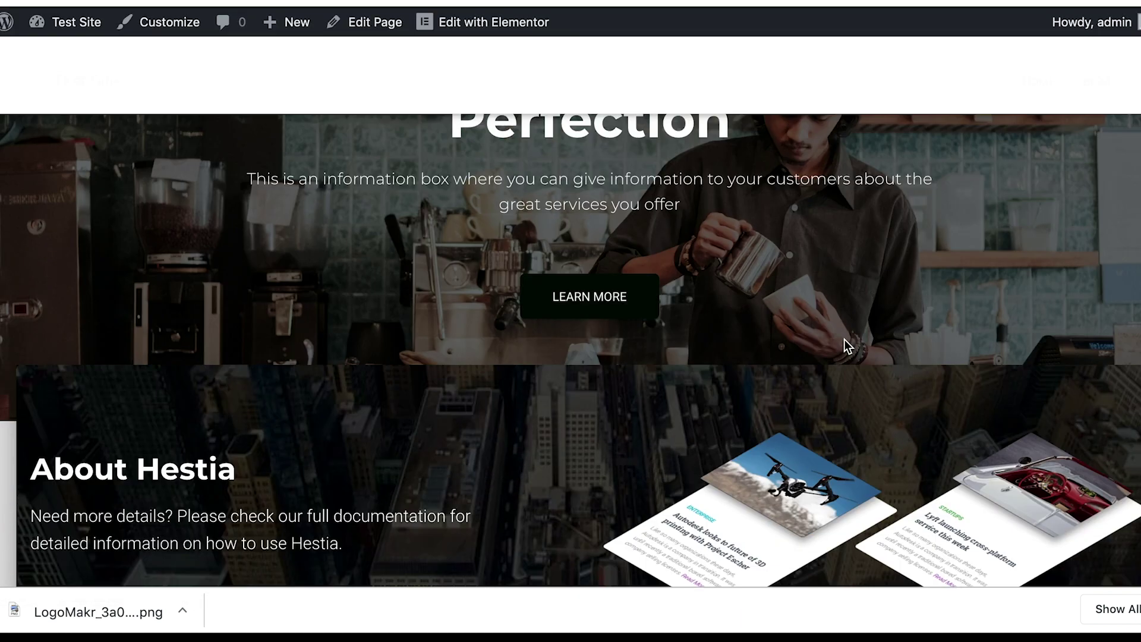
scroll(843, 340, "down", 5)
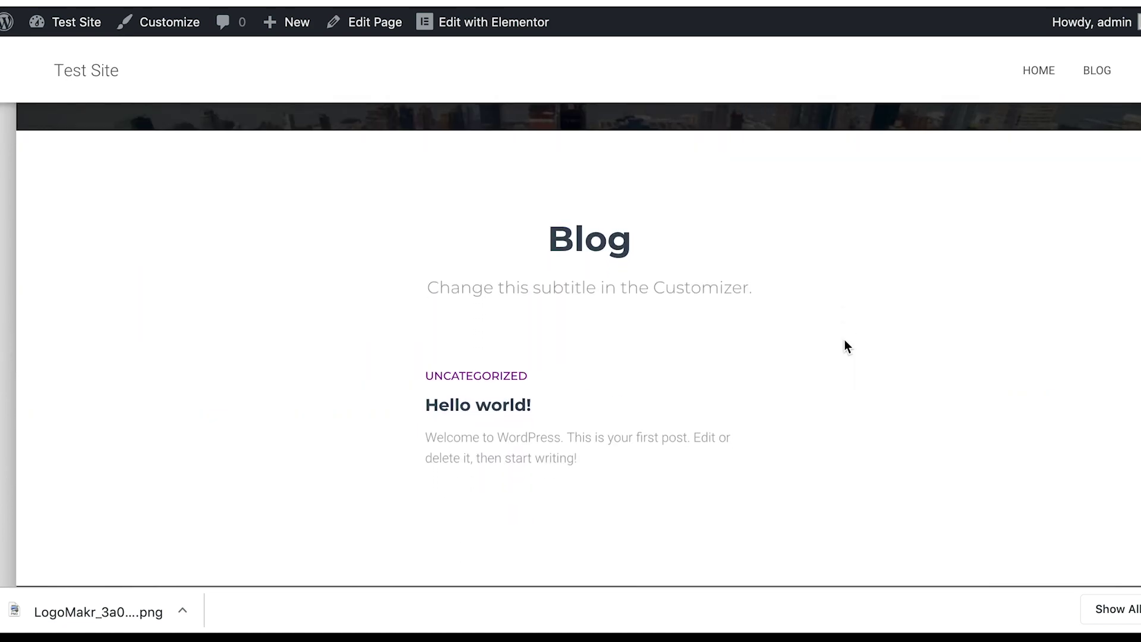
scroll(844, 340, "down", 10)
scroll(843, 340, "down", 3)
scroll(844, 340, "up", 20)
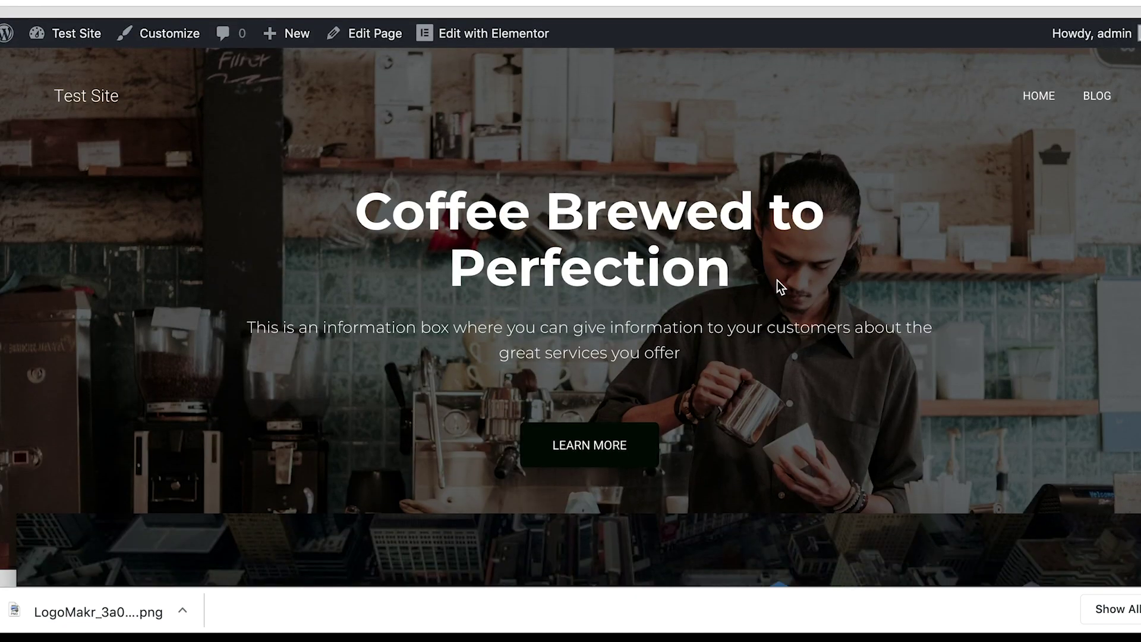
scroll(306, 152, "down", 2)
scroll(307, 153, "up", 2)
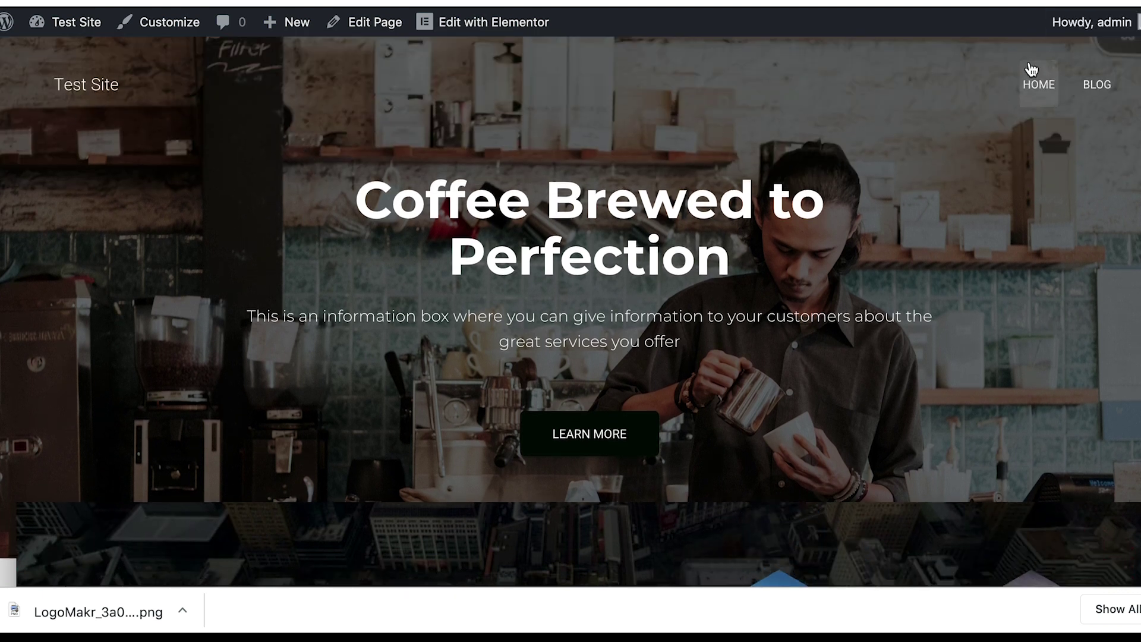
- Examine how the front page's header with the site title and navigation menu behaves during scrolling
scroll(136, 76, "down", 1)
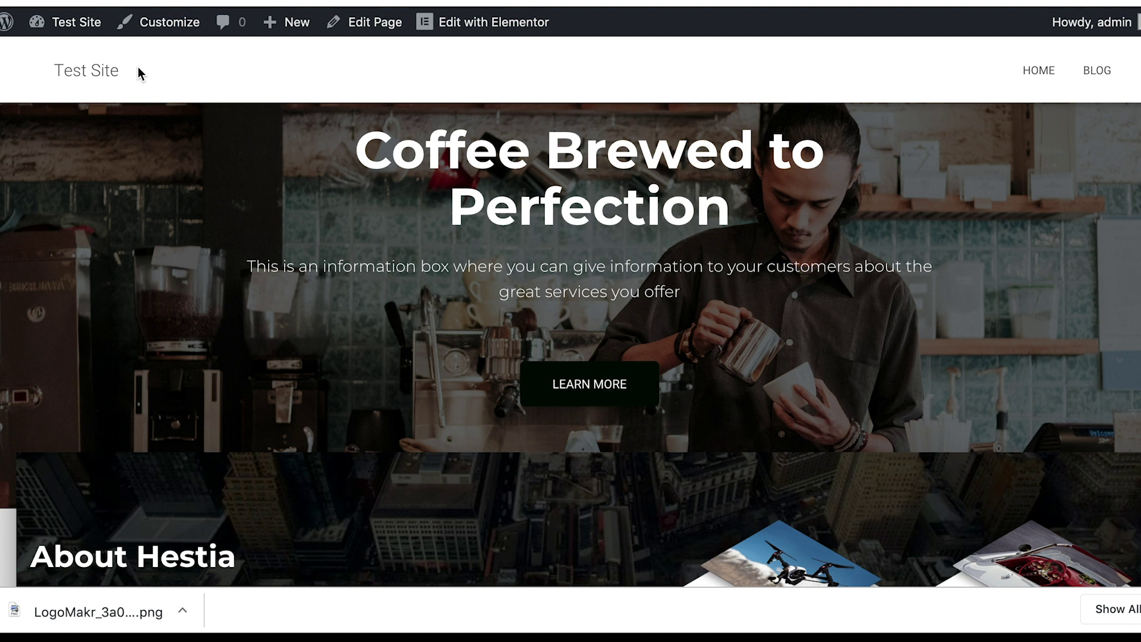
scroll(149, 159, "down", 2)
scroll(148, 159, "up", 4)
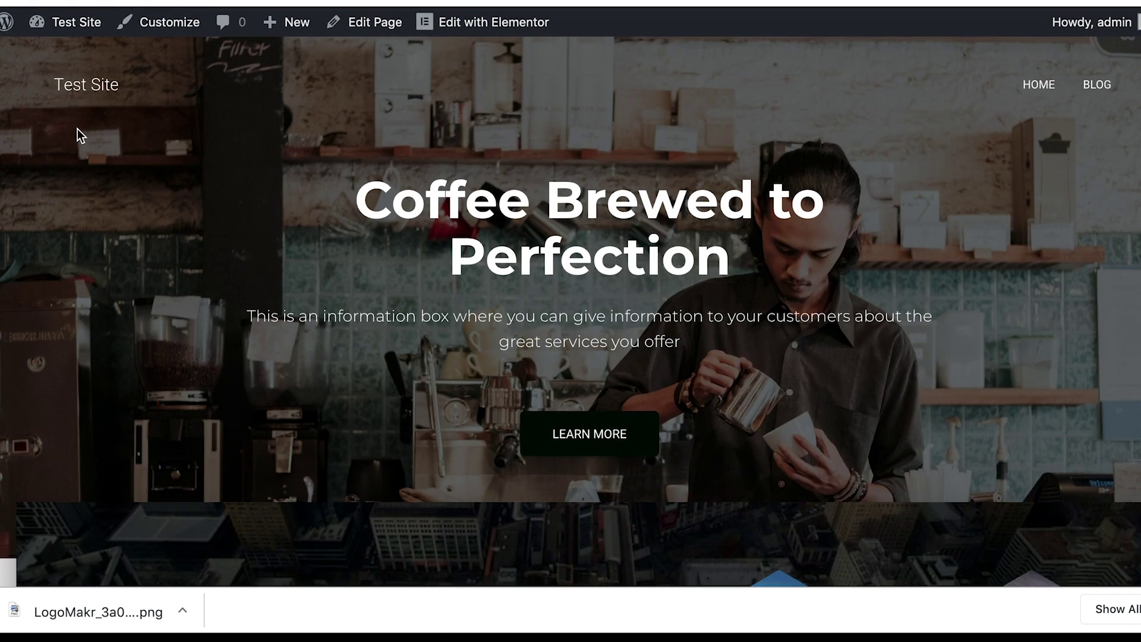
scroll(79, 131, "down", 1)
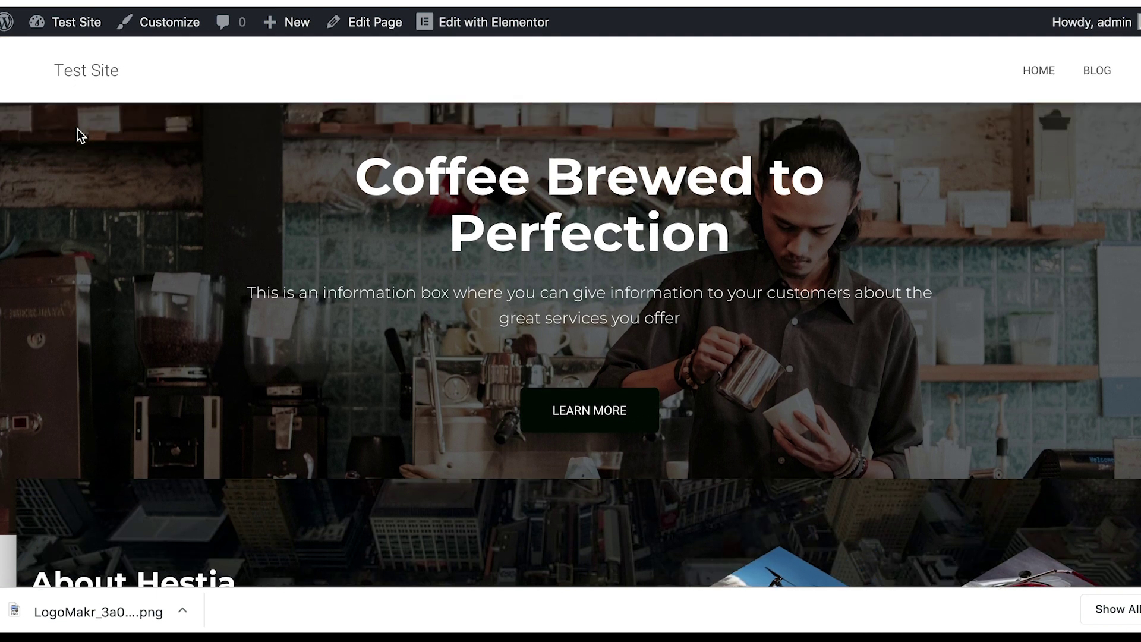
scroll(78, 130, "down", 5)
scroll(77, 129, "up", 6)
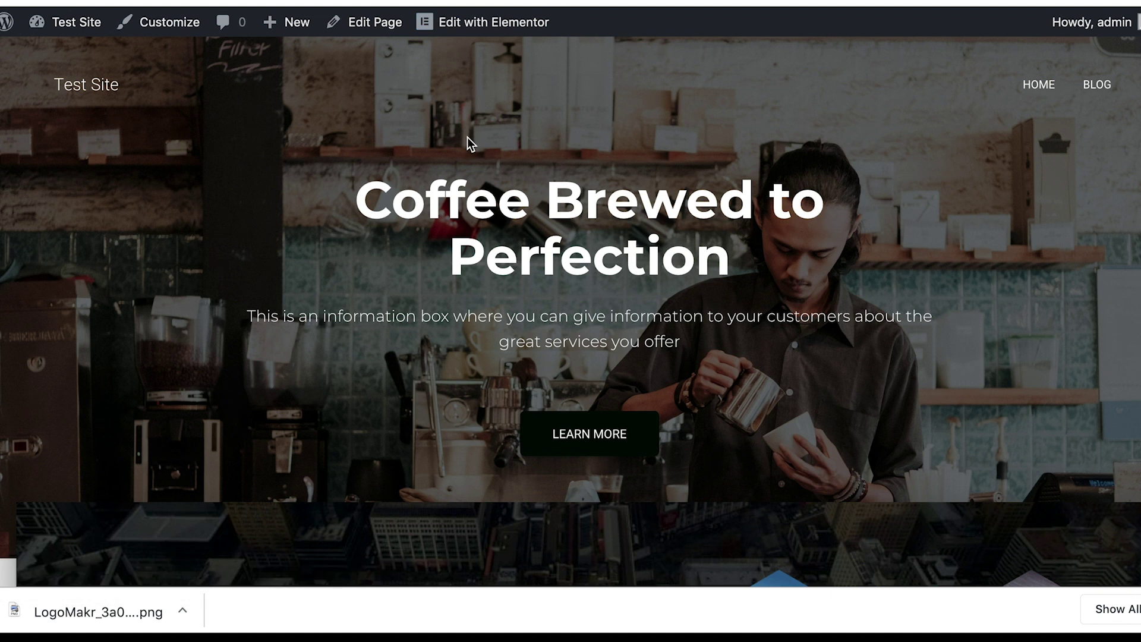
- Check the front page's contact section and footer, and return to the WordPress dashboard's Themes page
scroll(467, 138, "down", 15)
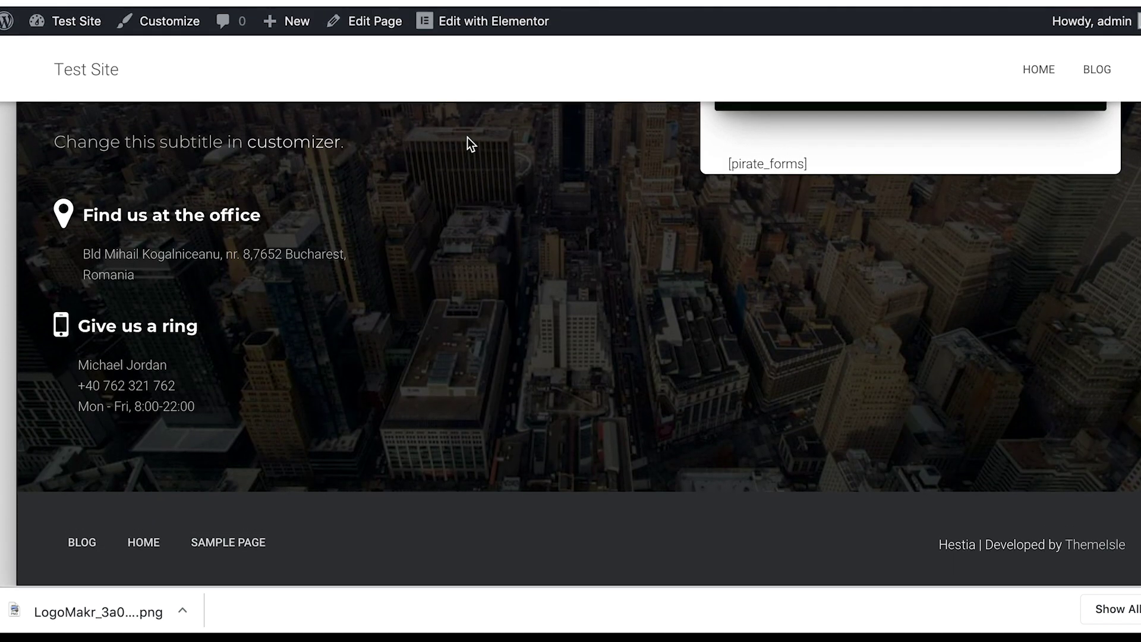
scroll(467, 137, "up", 15)
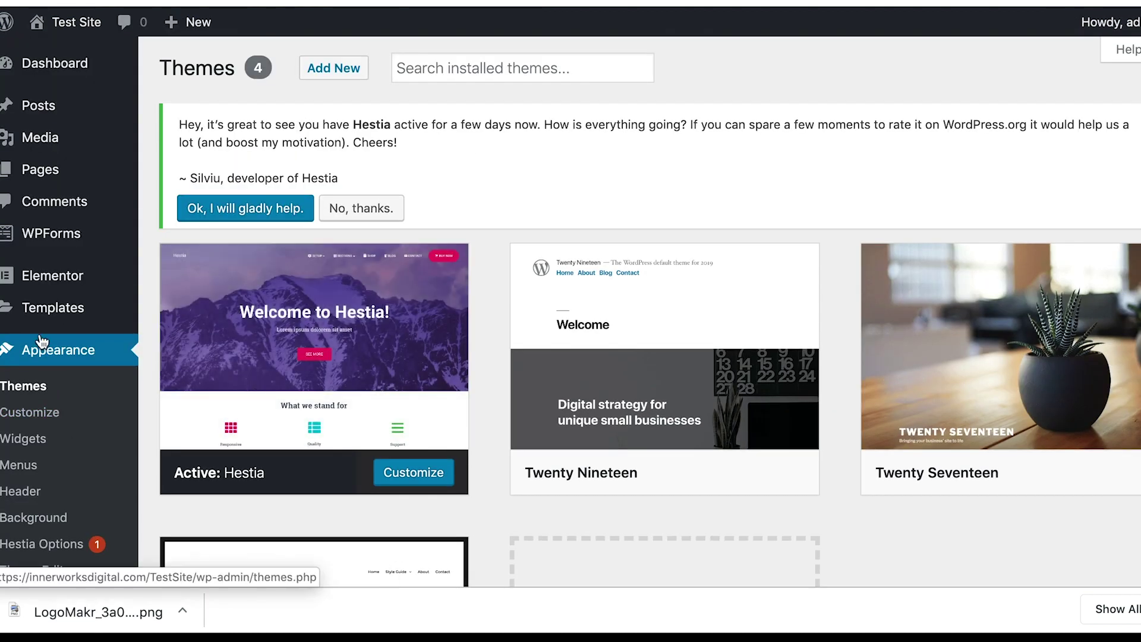
mouse_move(38, 274)
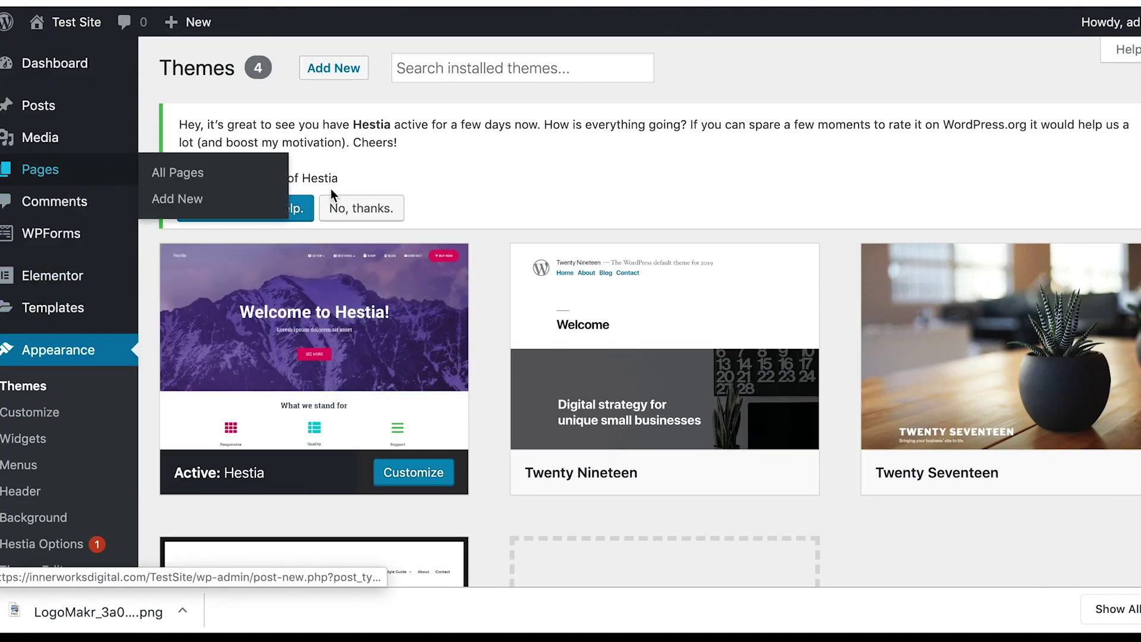
- Return to the Test Site's front page, open it in the theme customizer and look over the available settings sections
key("alt+Left")
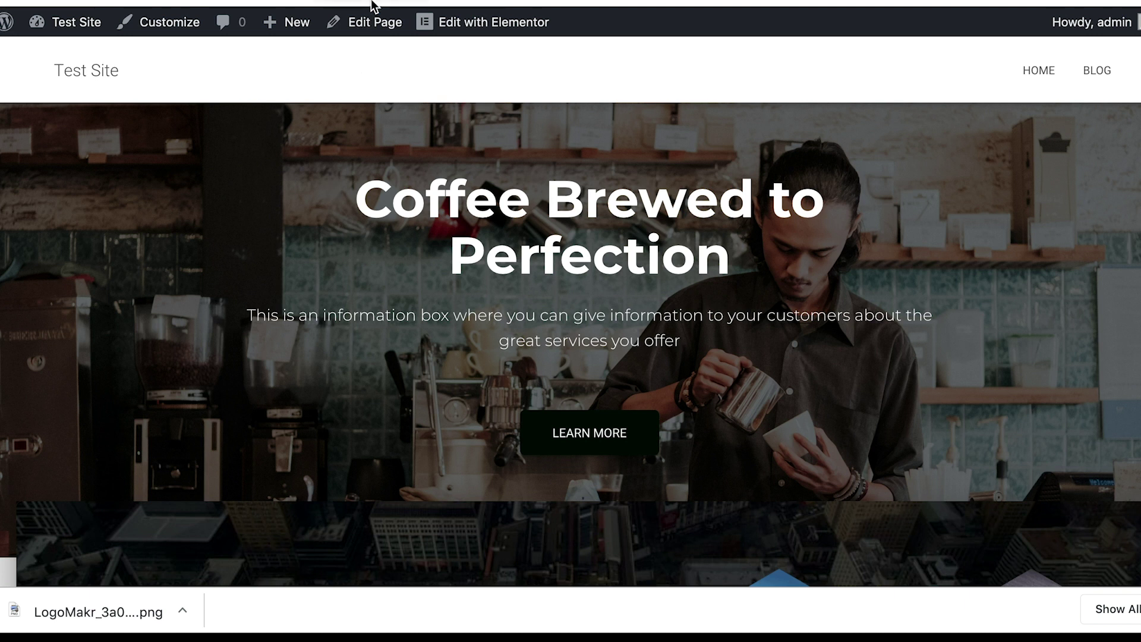
left_click(440, 25)
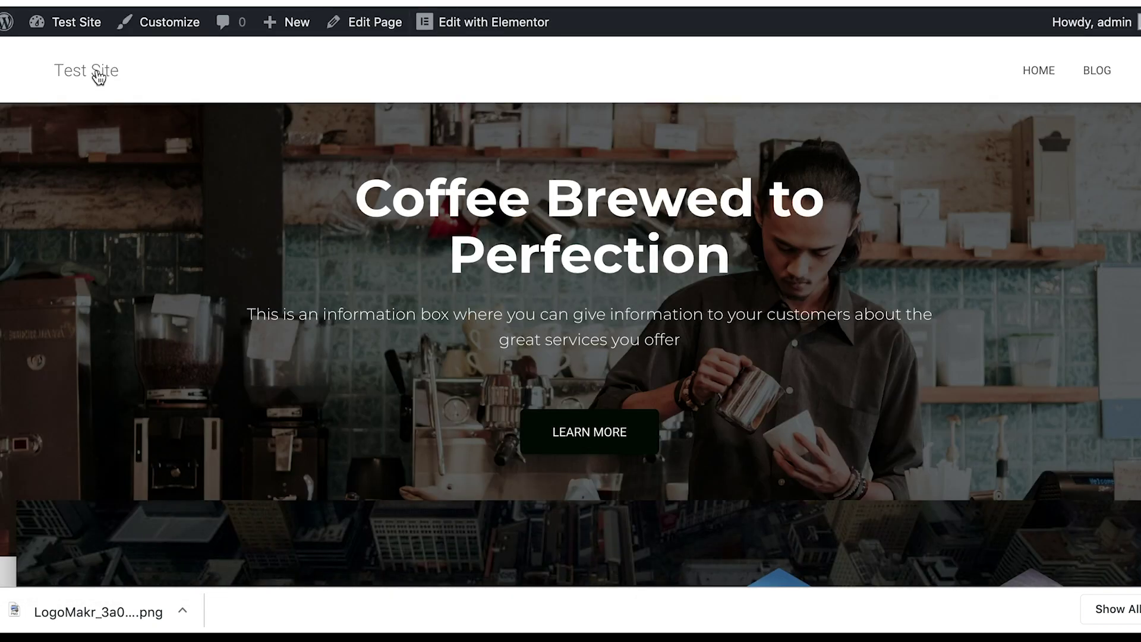
left_click(158, 30)
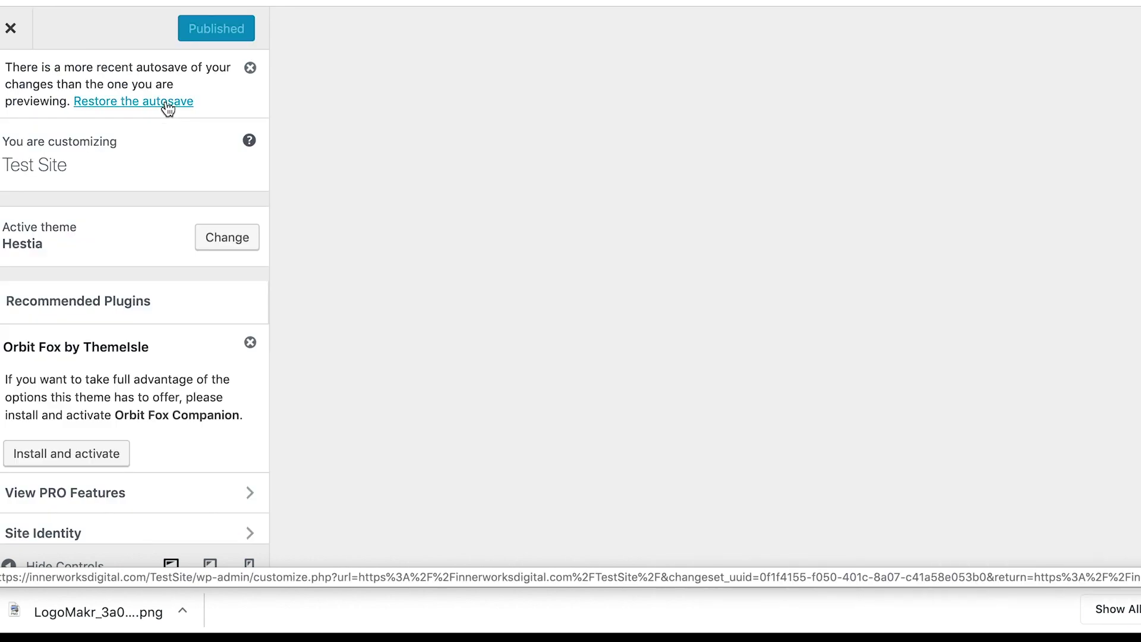
scroll(165, 344, "down", 3)
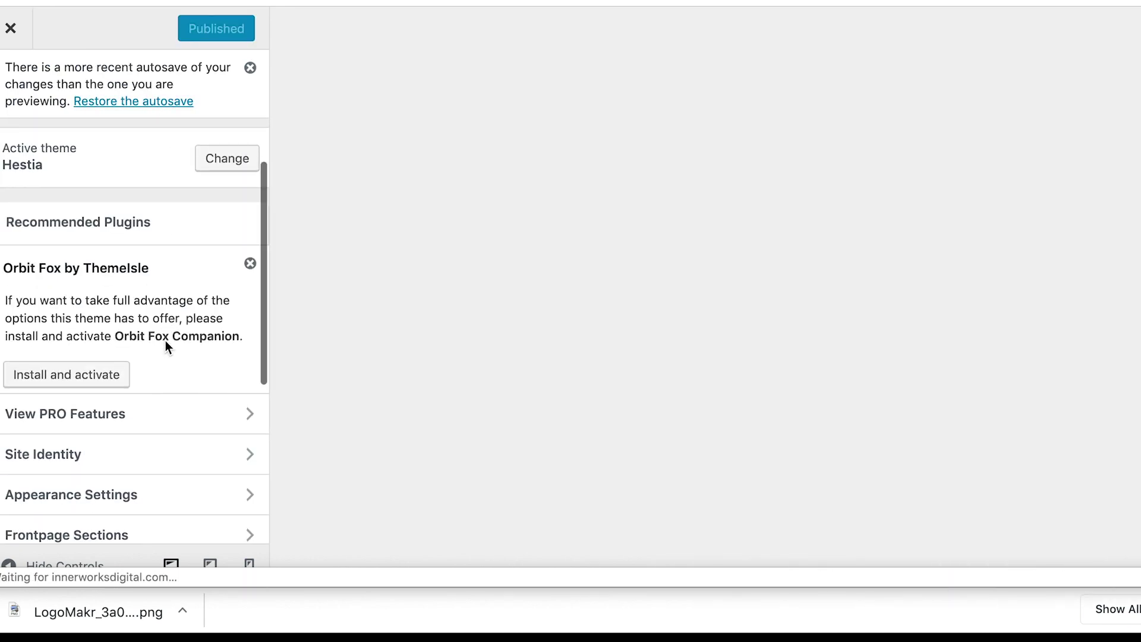
scroll(165, 346, "down", 5)
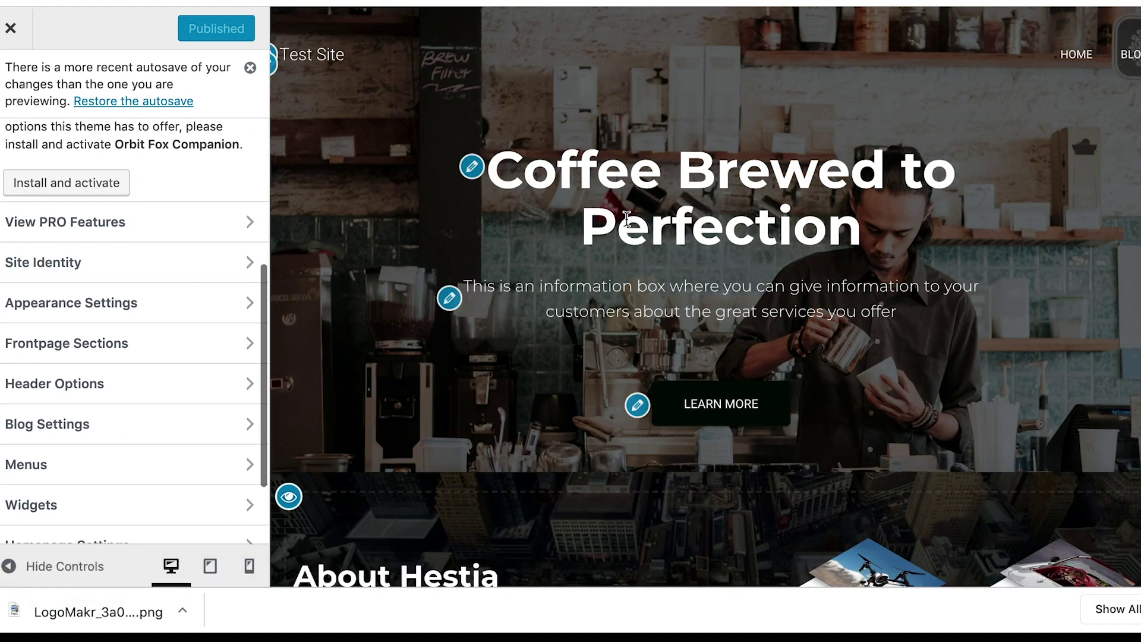
scroll(404, 210, "down", 4)
scroll(404, 210, "up", 4)
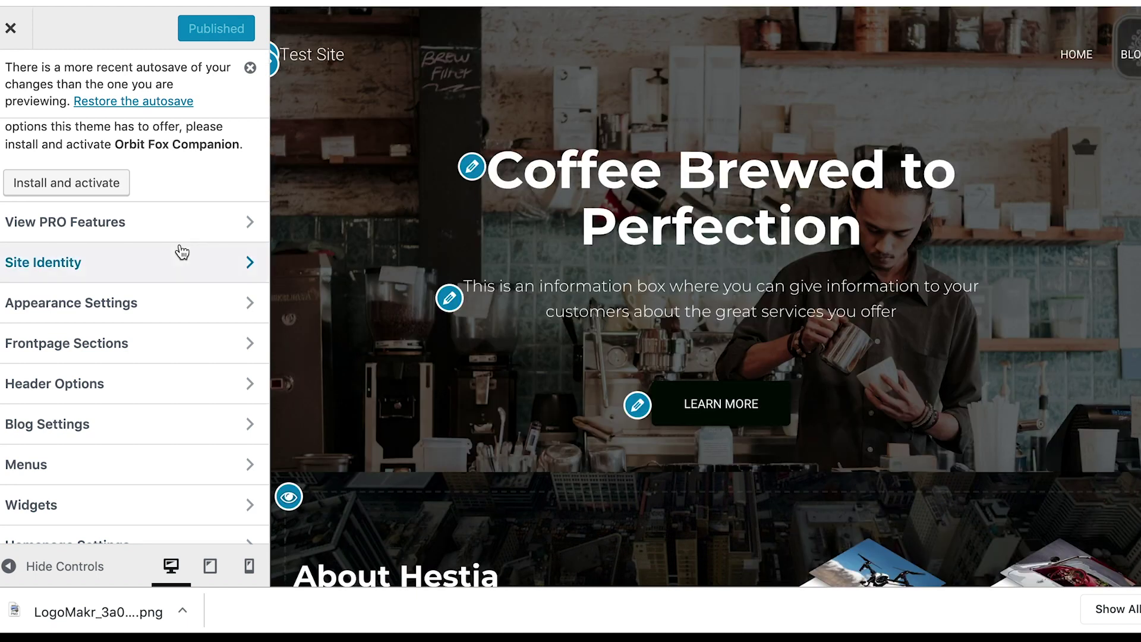
scroll(181, 252, "down", 2)
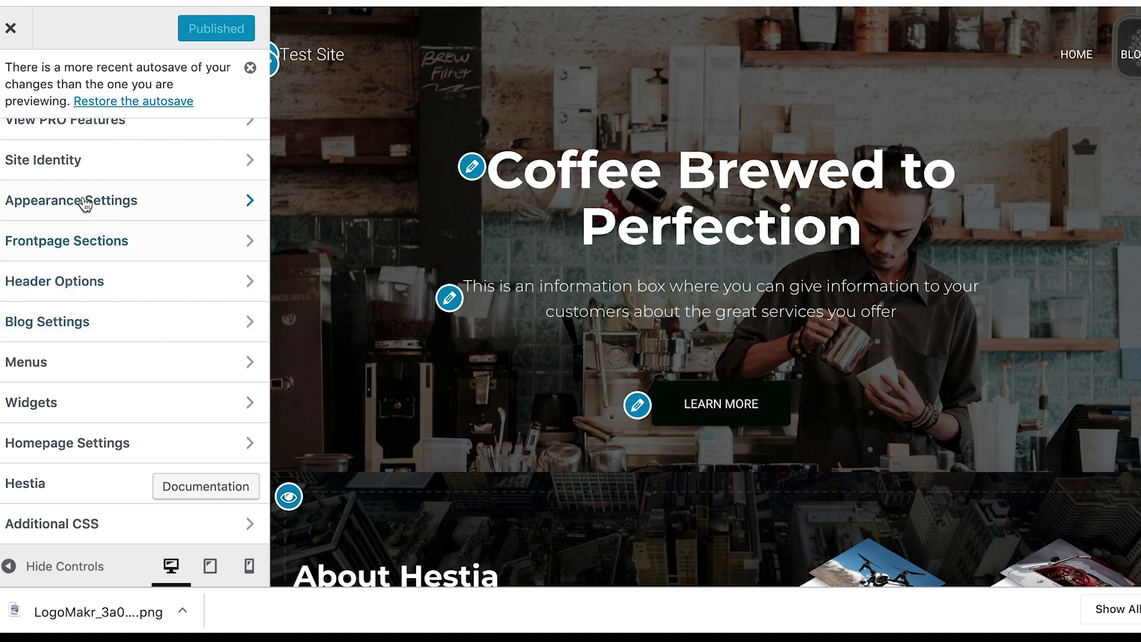
- In the Site Identity settings, upload LogoMakr_3a0Jfr.png to the media library and choose it as the site logo
left_click(80, 177)
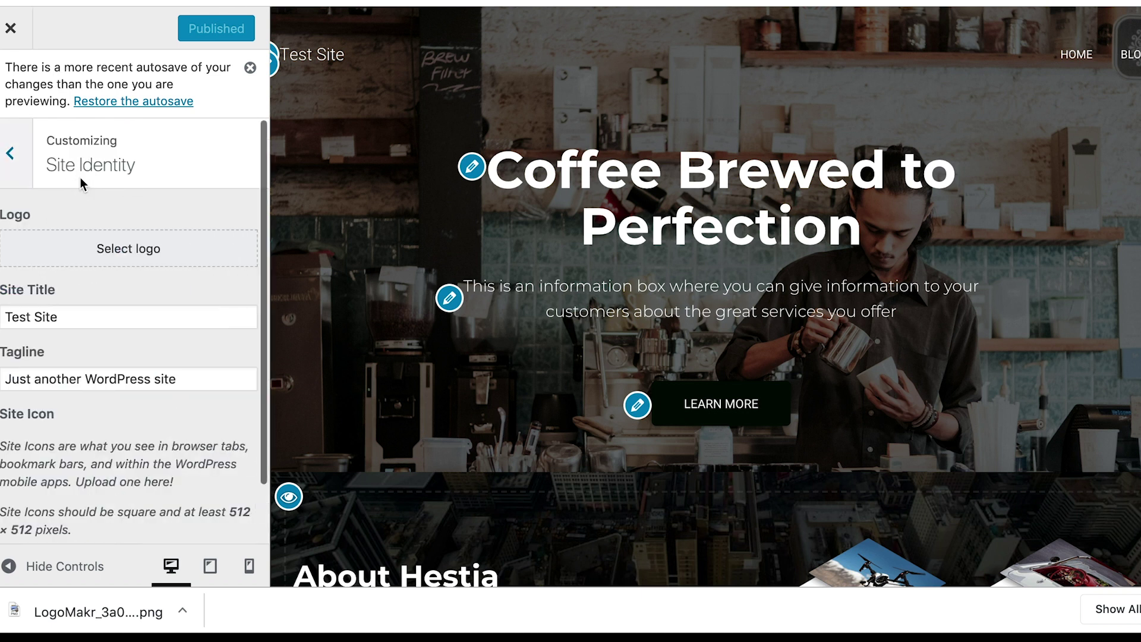
left_click(93, 256)
mouse_move(738, 624)
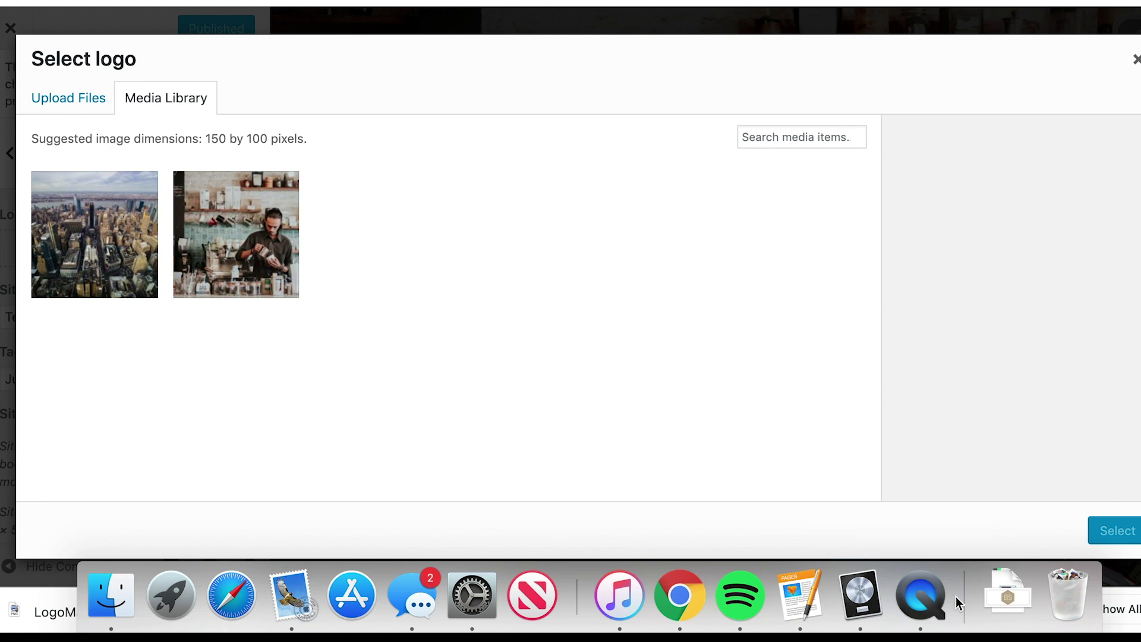
left_click(987, 597)
left_click_drag(1015, 519, 601, 373)
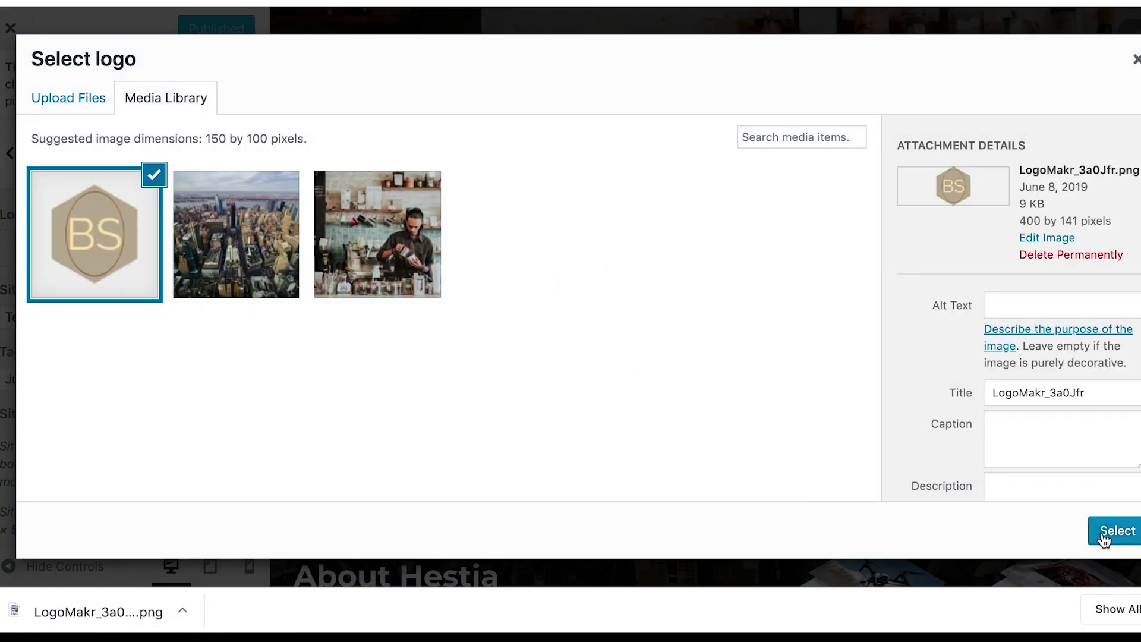
left_click(1104, 533)
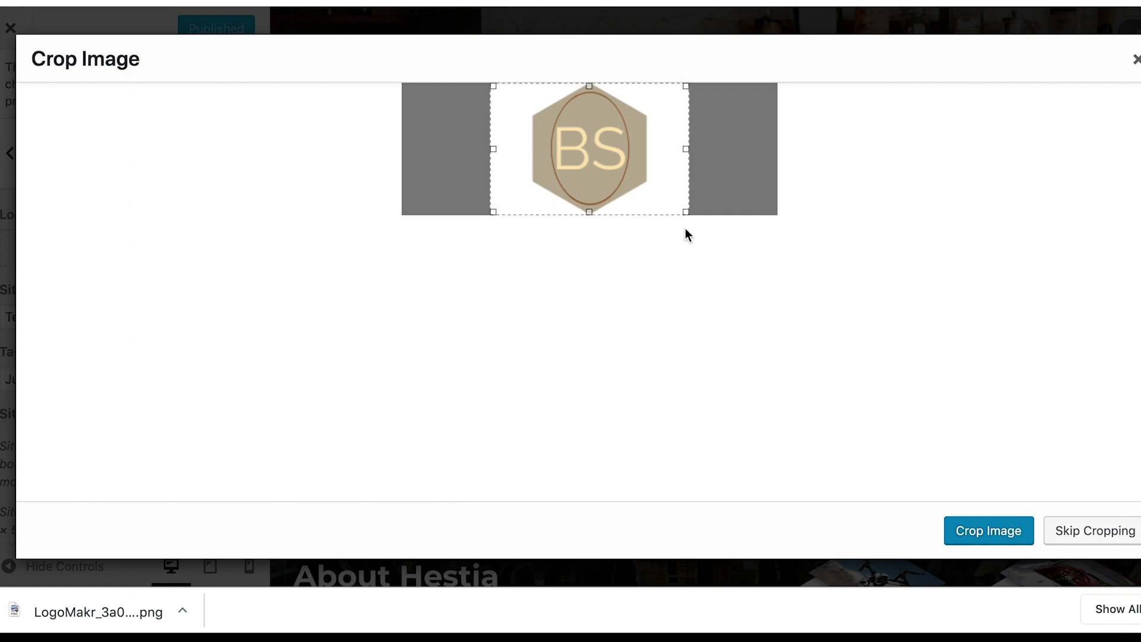
- Crop the logo image closer to the BS hexagon on both sides and apply it
left_click_drag(687, 149, 661, 149)
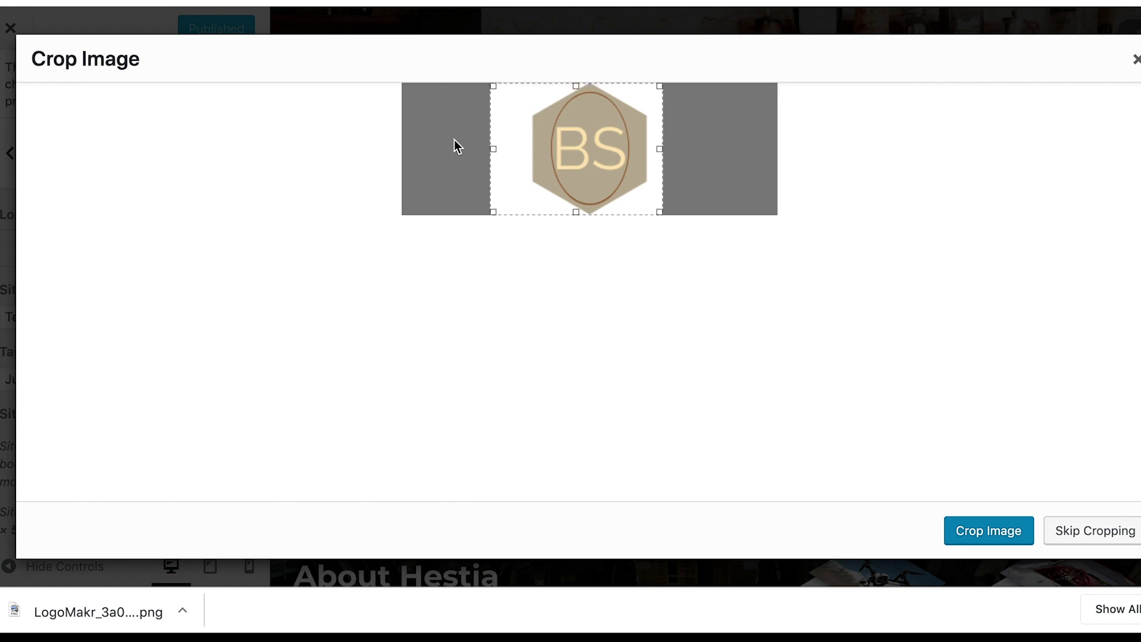
left_click_drag(494, 151, 514, 149)
left_click(1024, 530)
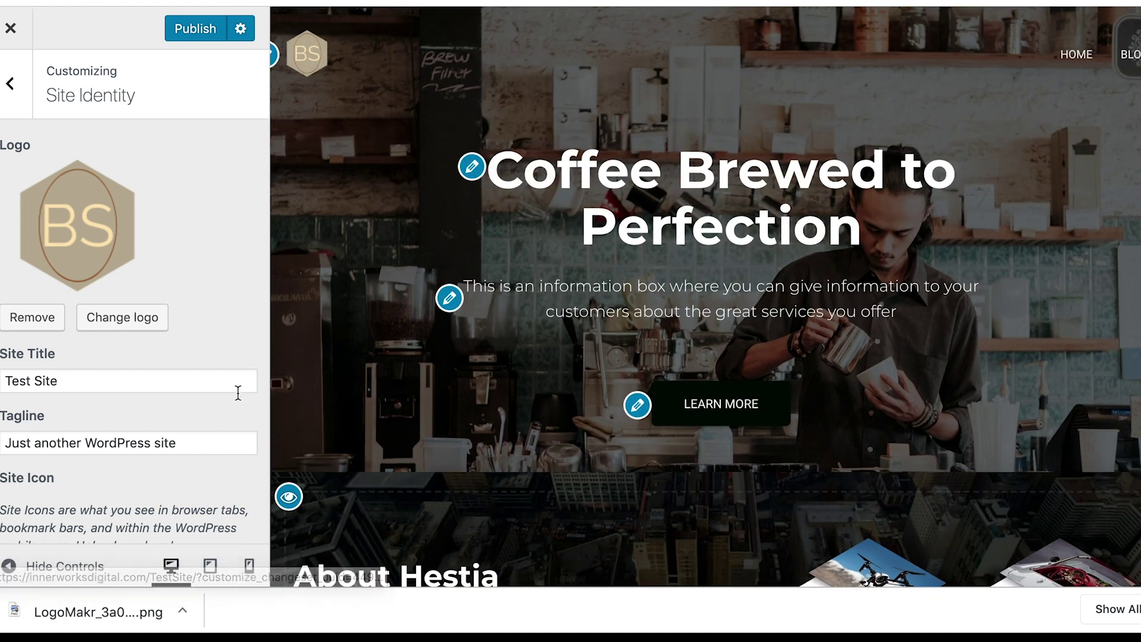
scroll(184, 365, "down", 3)
scroll(184, 364, "up", 3)
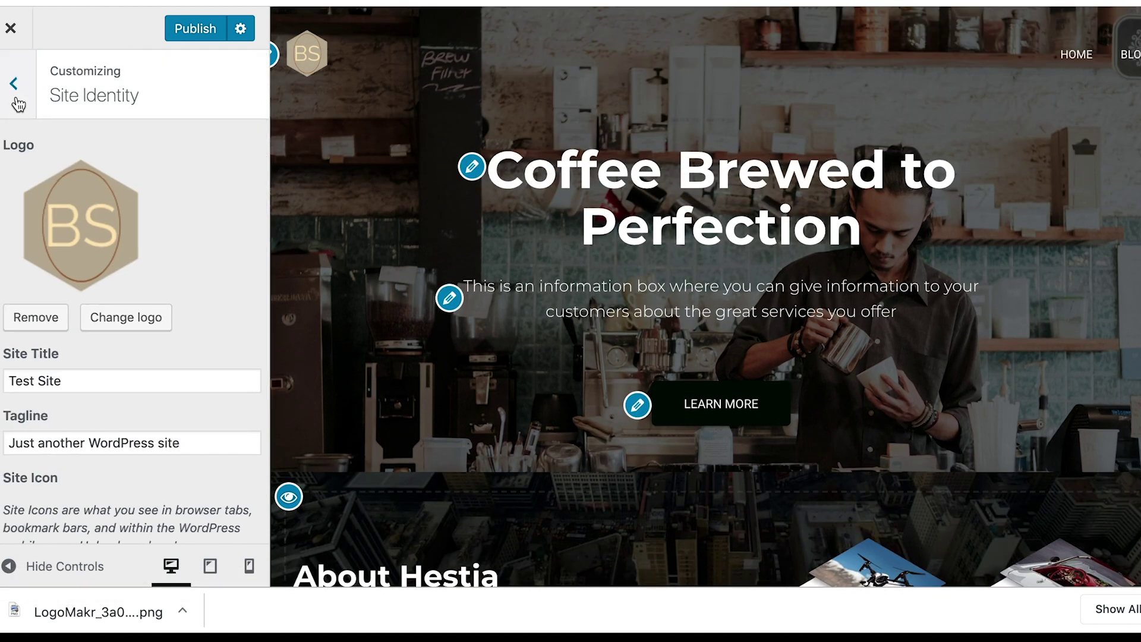
- Set the header's navigation layout to a centred logo above the menu and check it while scrolling the preview
left_click(18, 105)
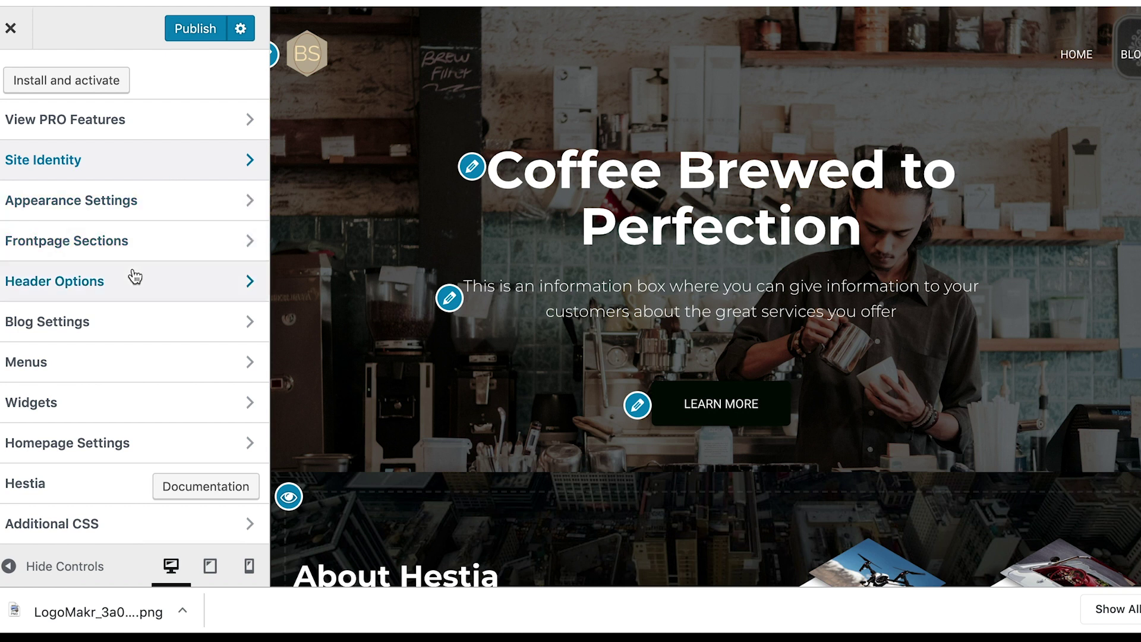
left_click(112, 215)
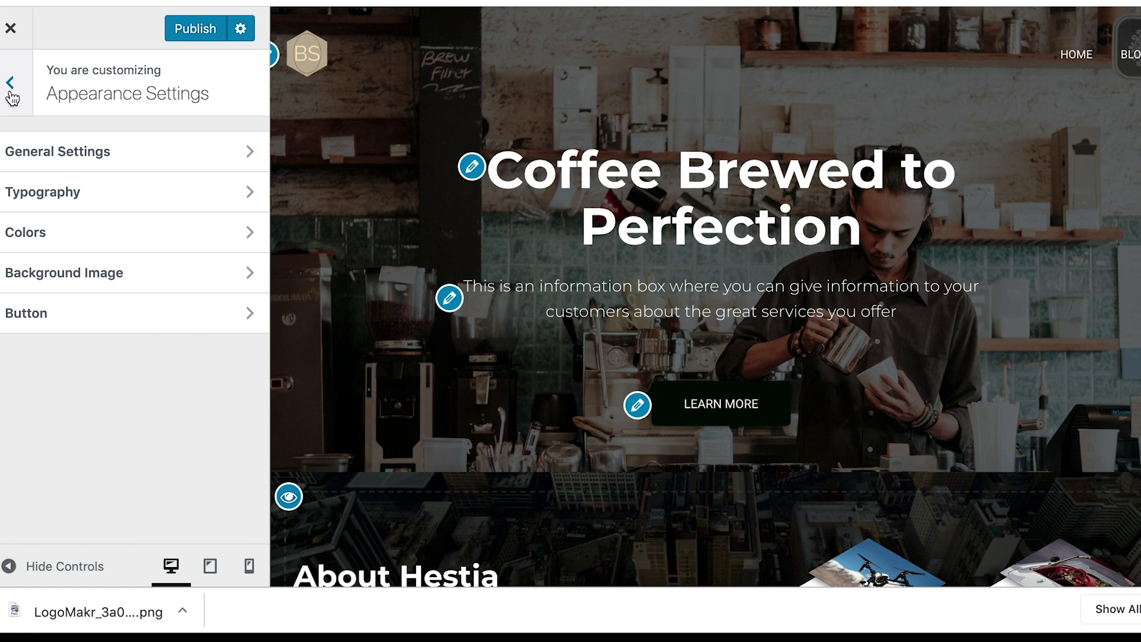
left_click(10, 83)
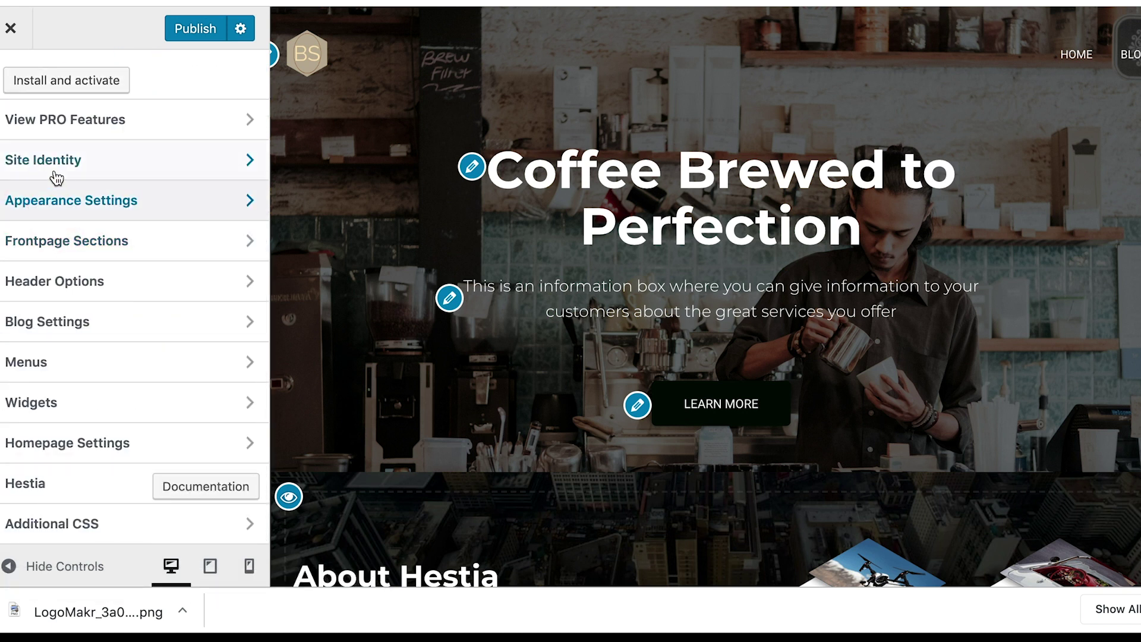
left_click(90, 277)
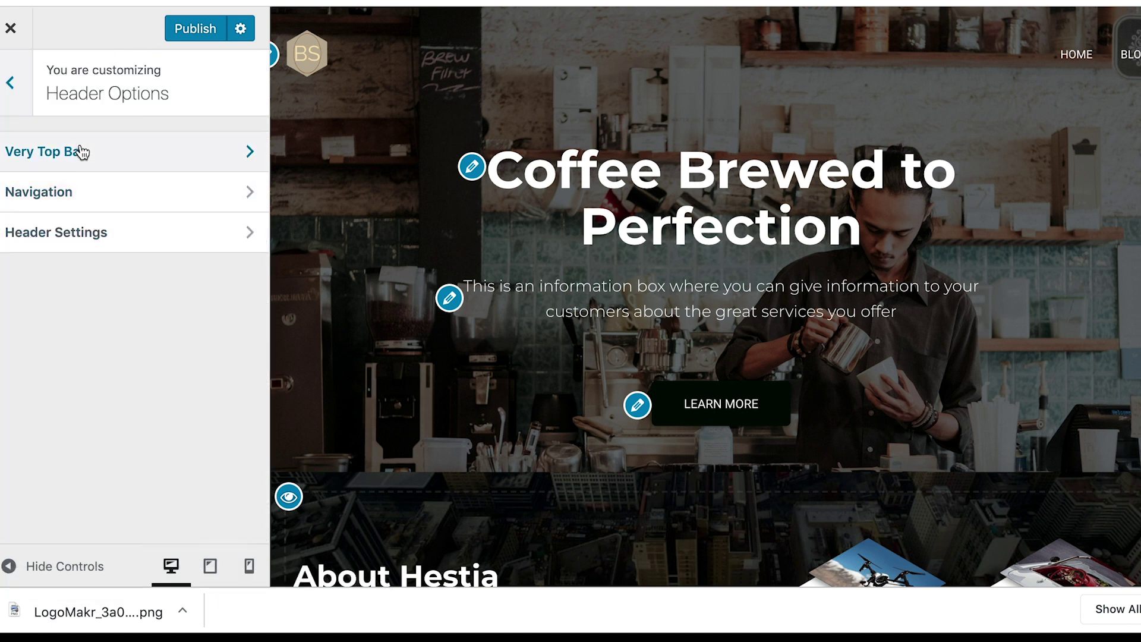
left_click(86, 202)
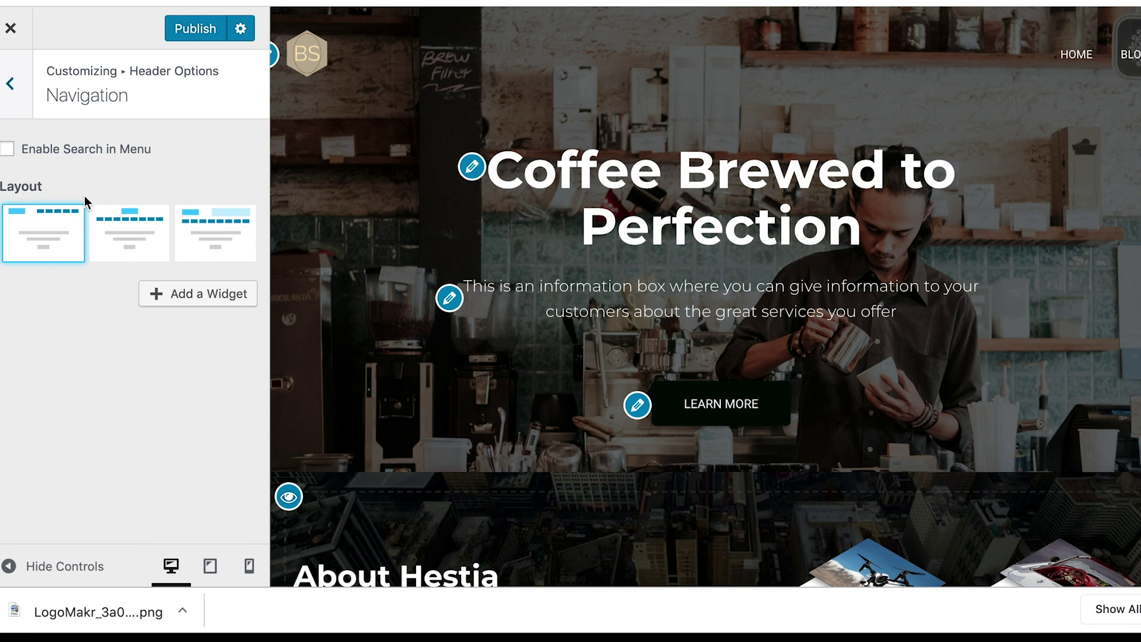
left_click(117, 229)
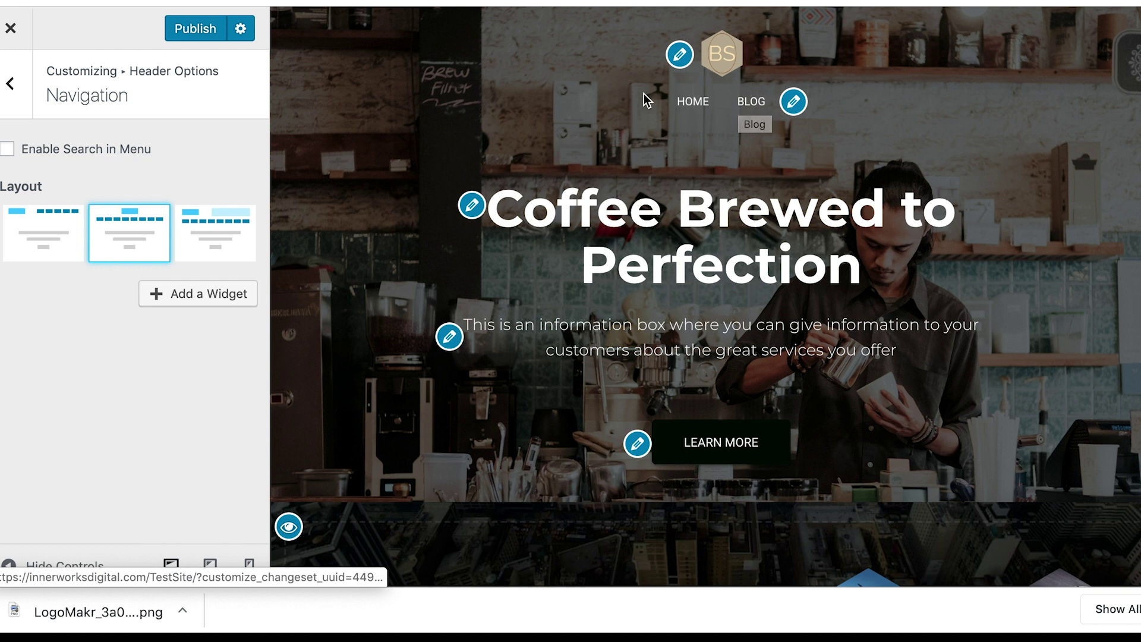
scroll(644, 94, "down", 2)
scroll(644, 94, "down", 2)
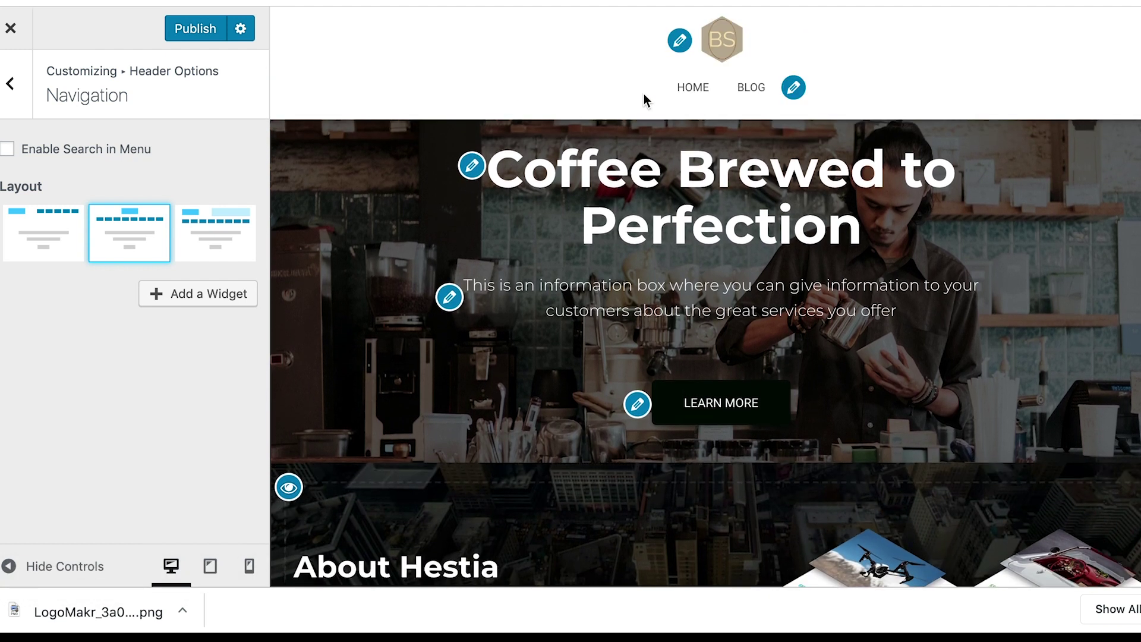
scroll(667, 43, "up", 2)
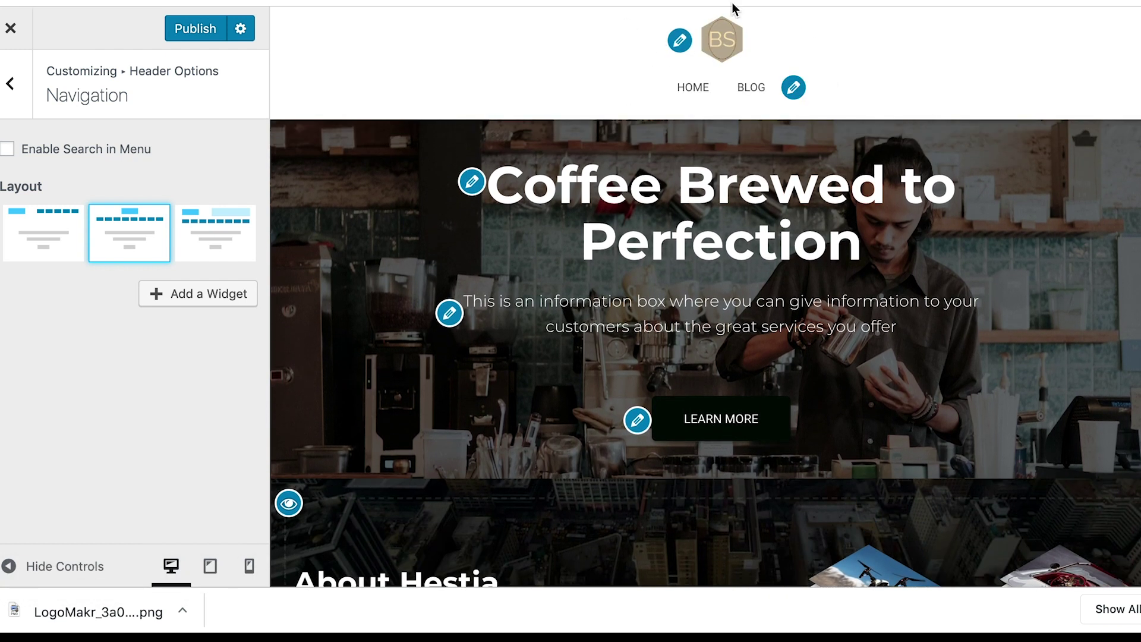
scroll(820, 103, "down", 2)
scroll(822, 104, "up", 3)
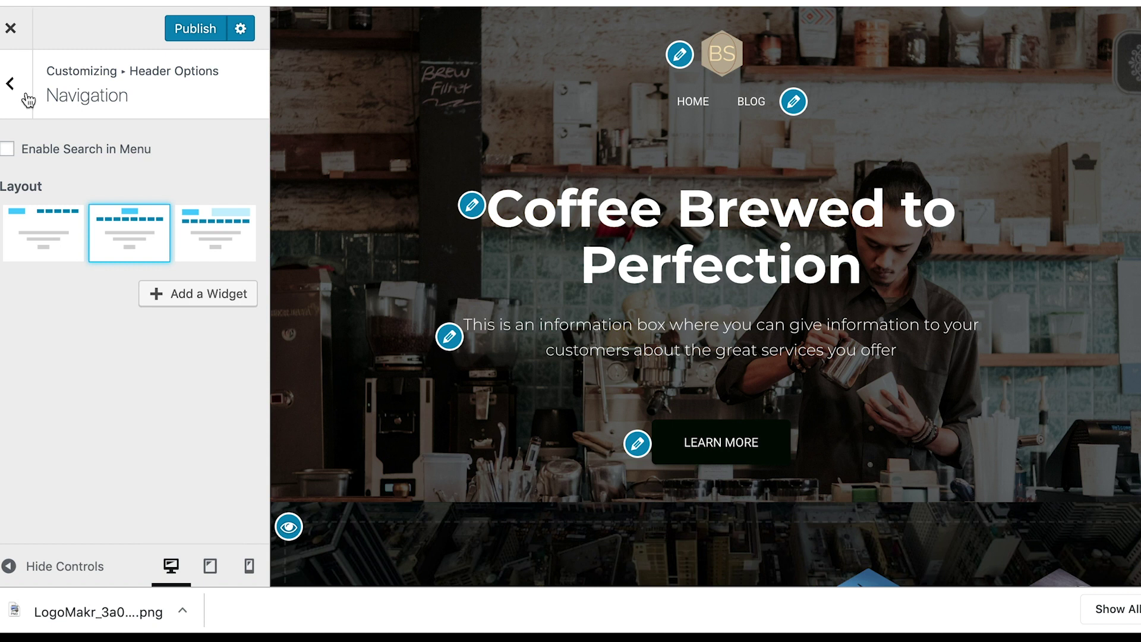
- Hide the Big Title, About, Blog and Contact sections of the front page, publish the changes and leave the customizer
left_click(3, 99)
left_click(3, 107)
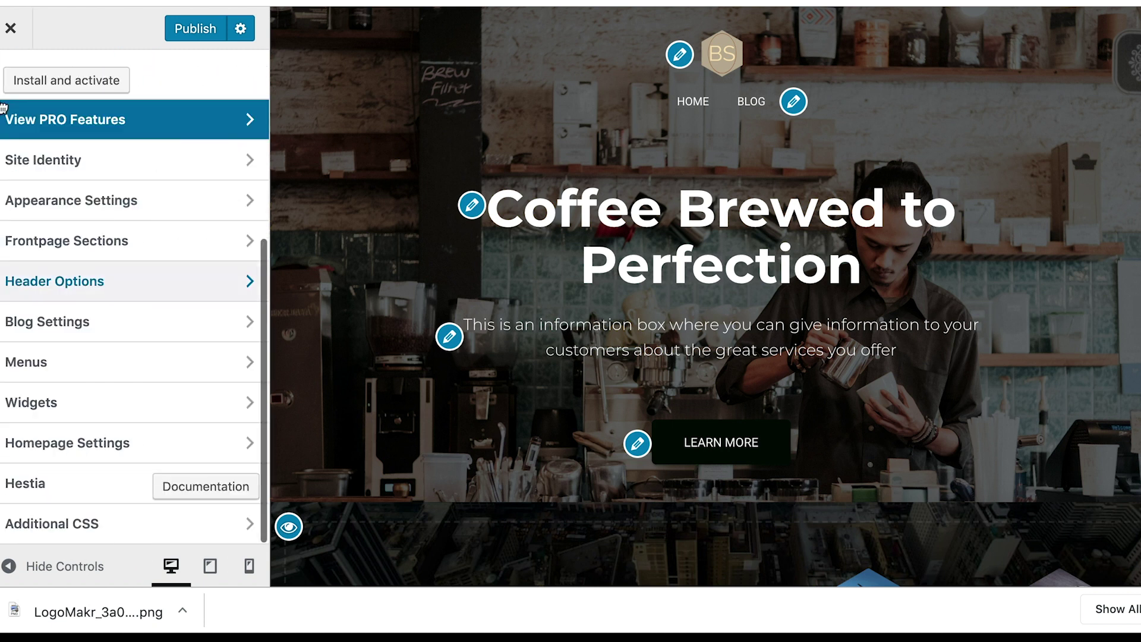
left_click(120, 252)
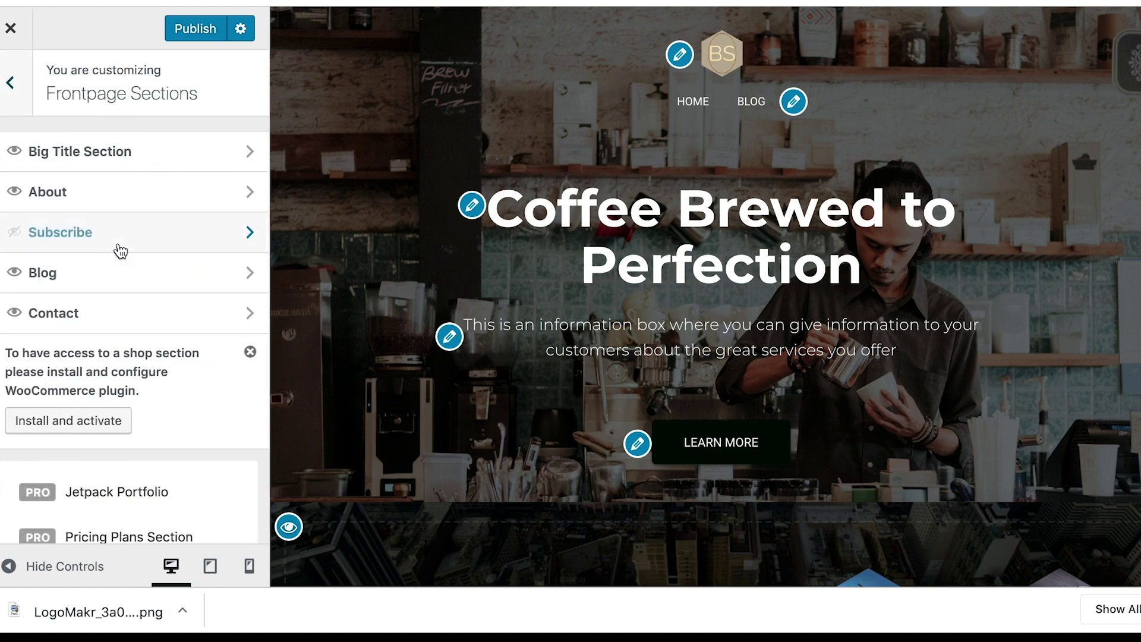
left_click(219, 163)
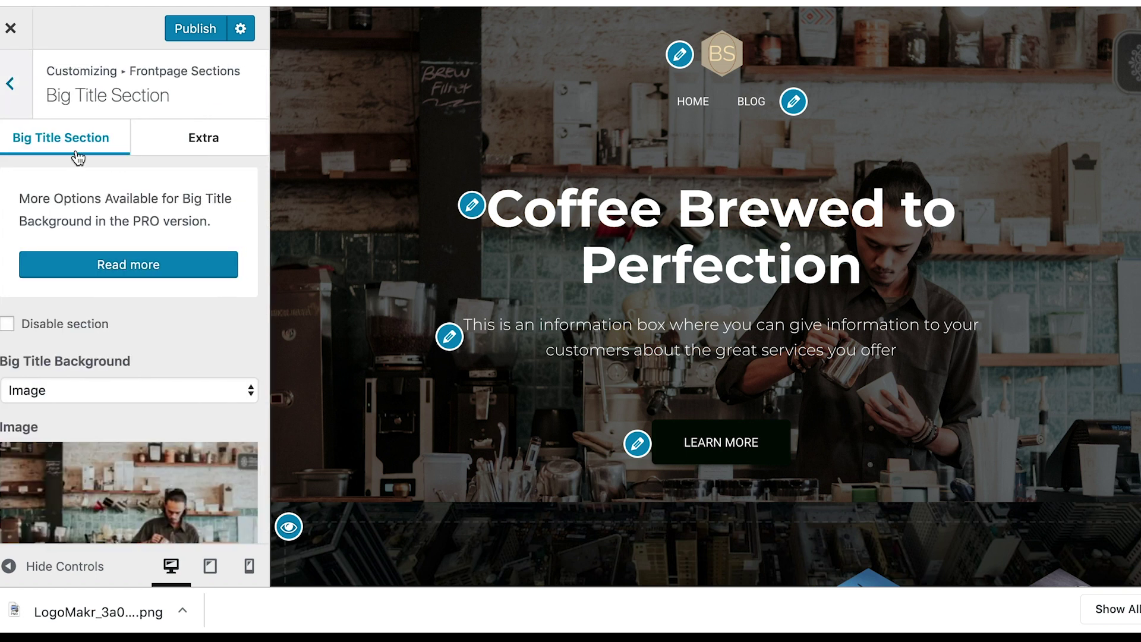
left_click(4, 102)
left_click(14, 154)
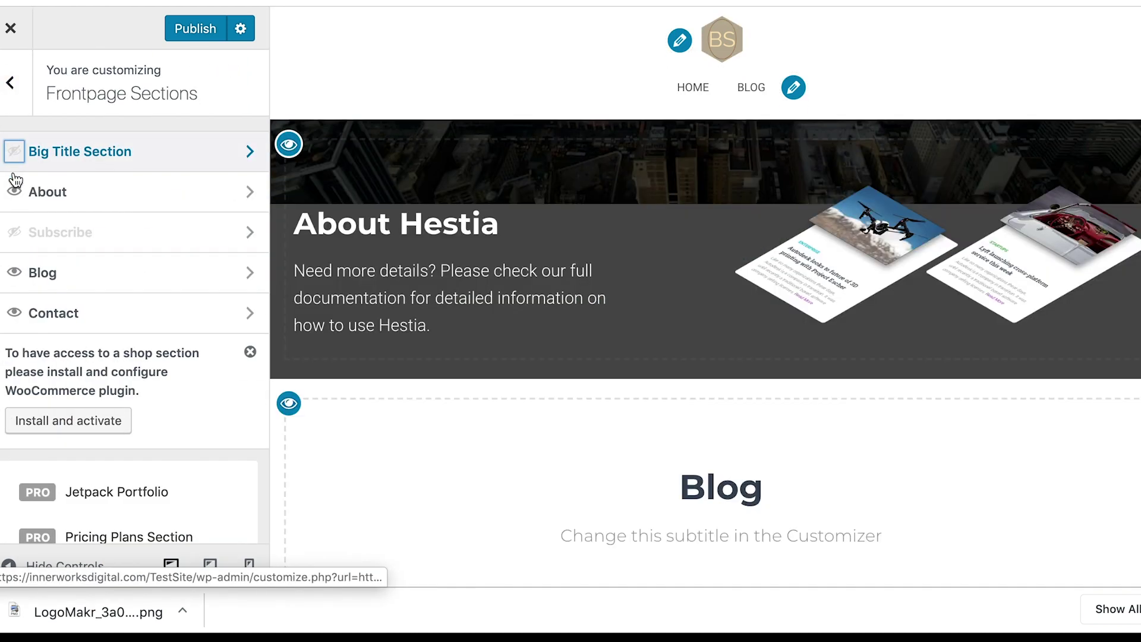
left_click(14, 191)
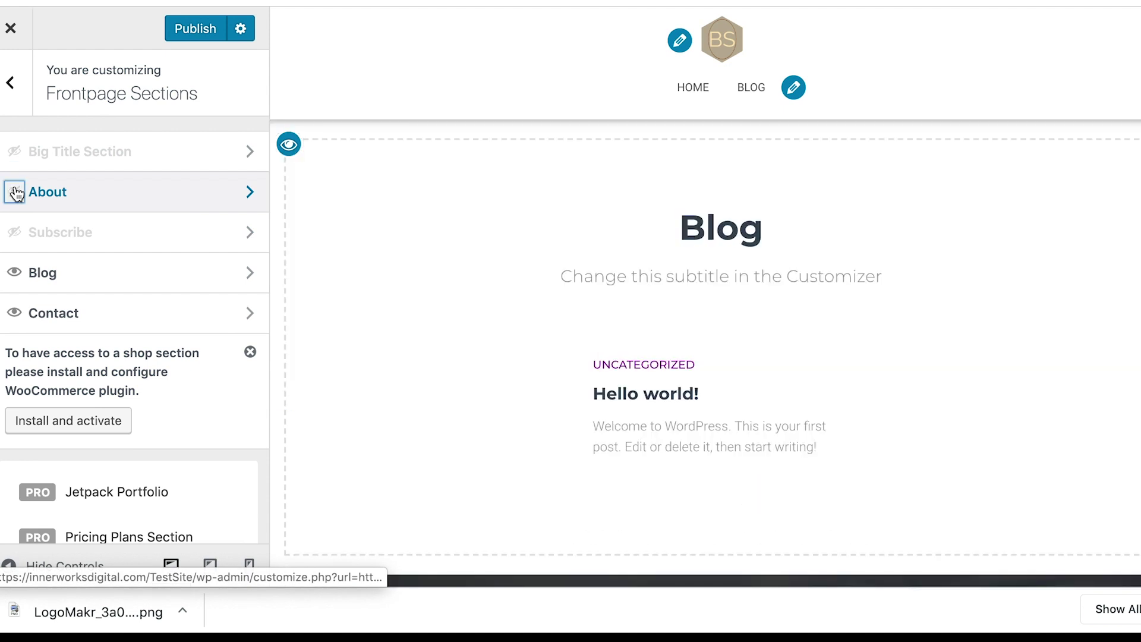
left_click(14, 272)
left_click(15, 314)
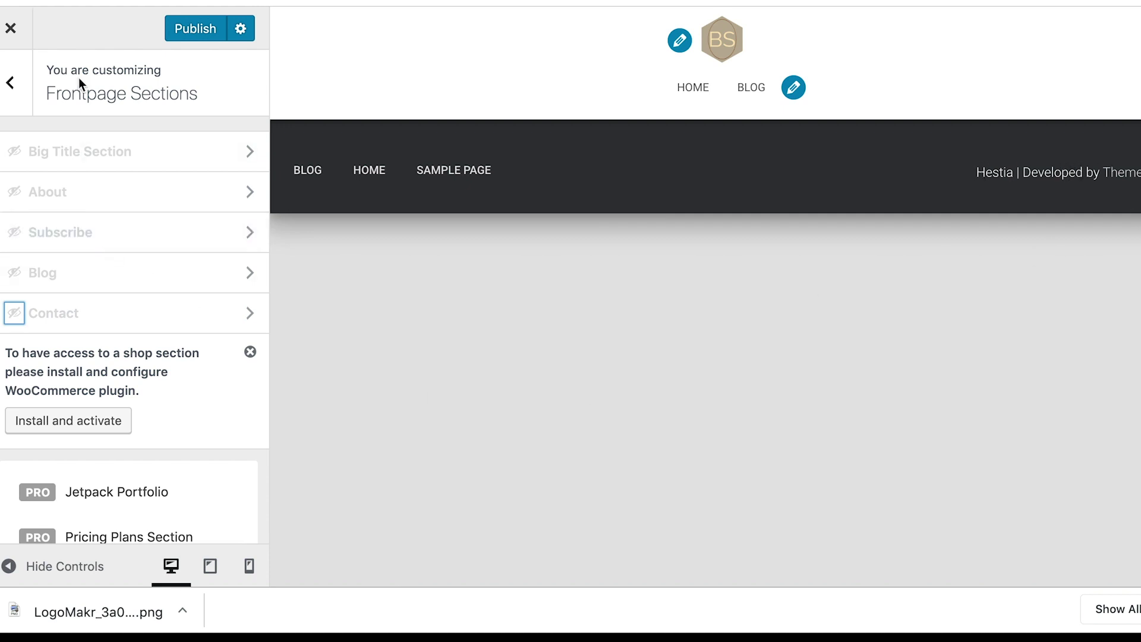
left_click(210, 29)
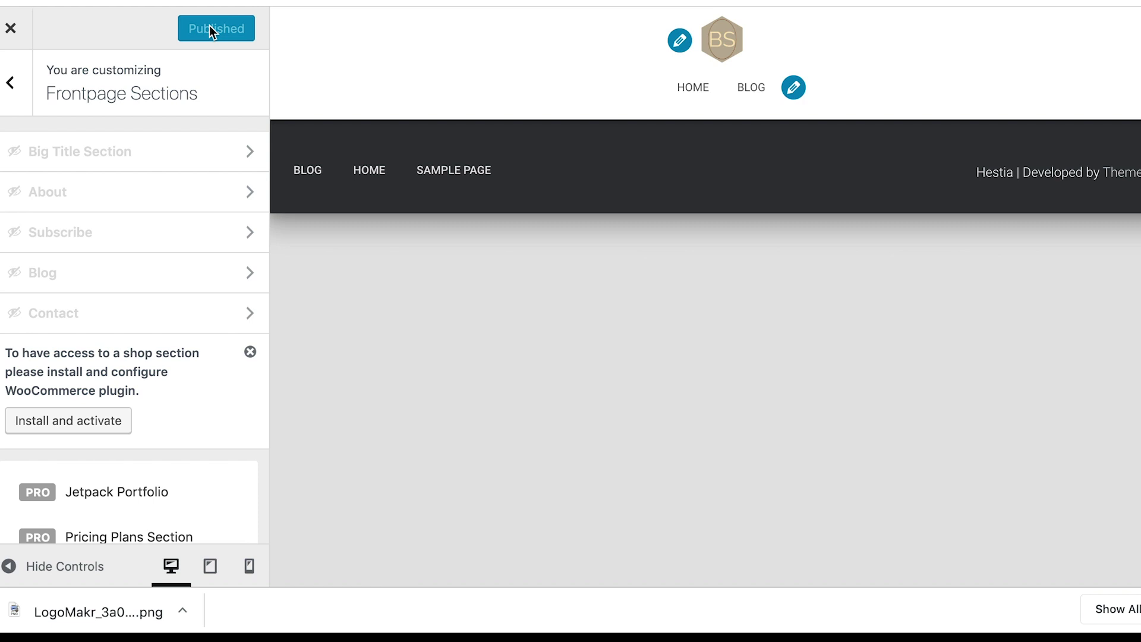
left_click(3, 39)
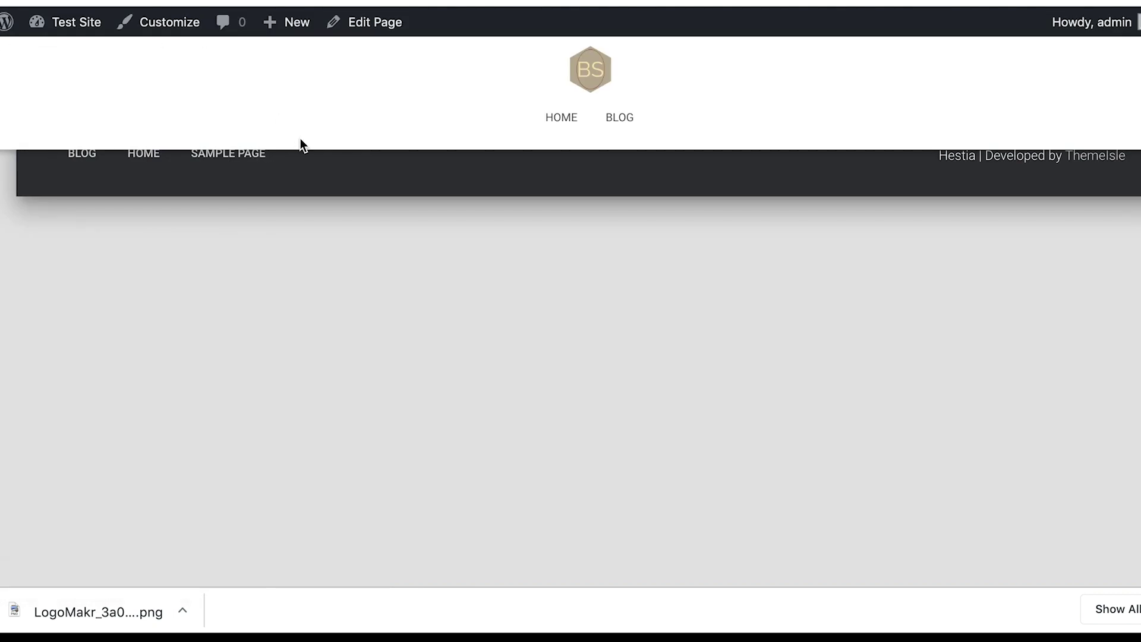
- Try to open the Home page for editing in Elementor
left_click(374, 24)
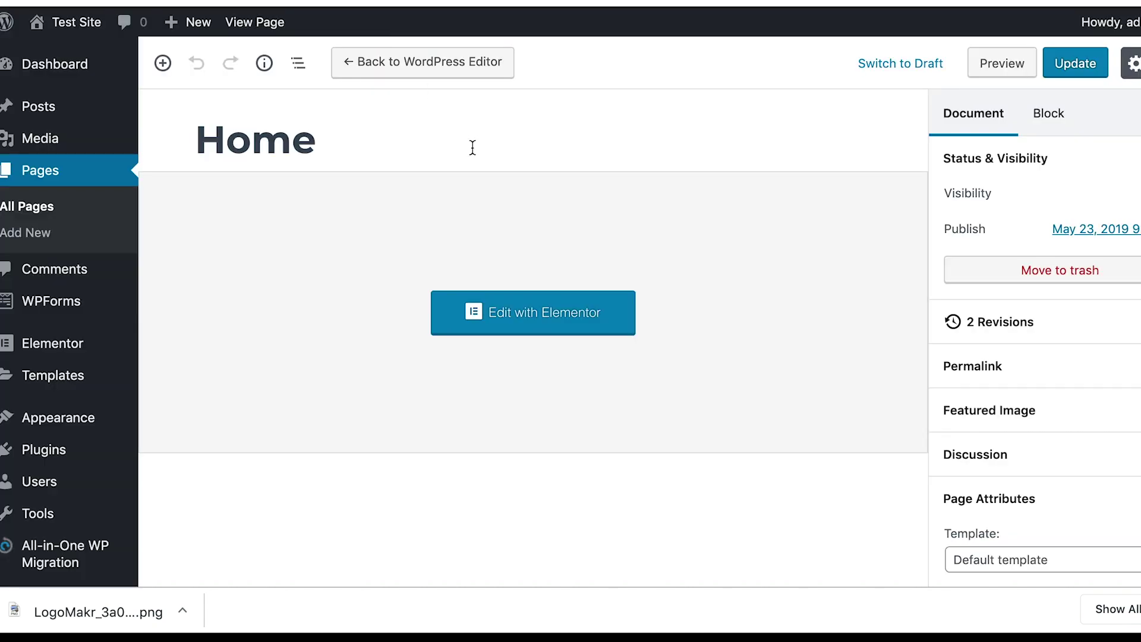
left_click(533, 320)
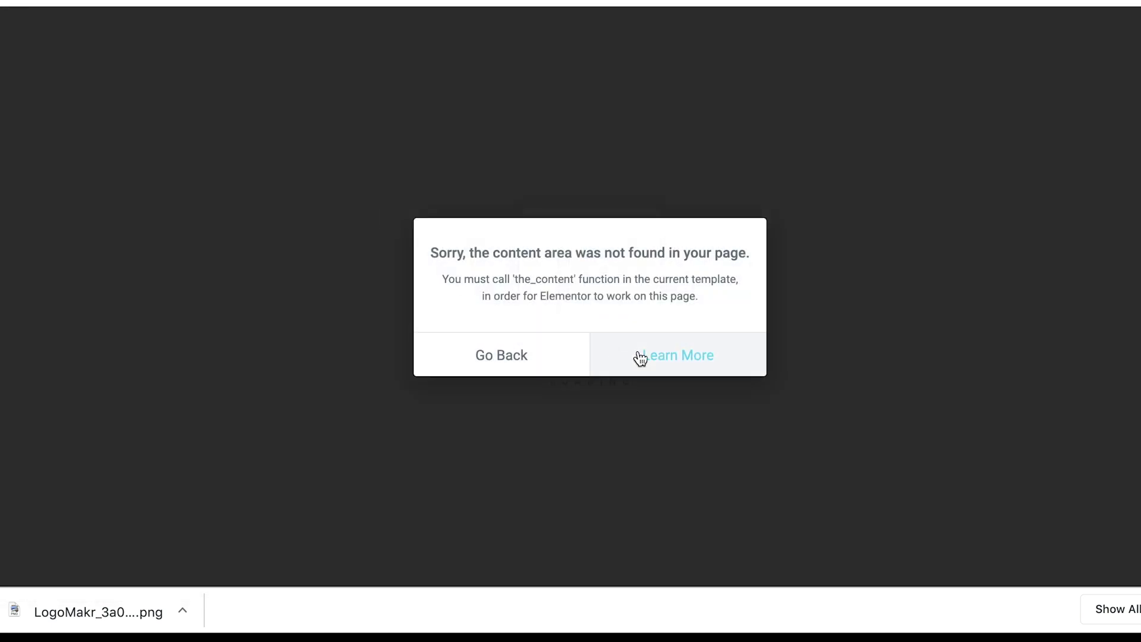
left_click(552, 362)
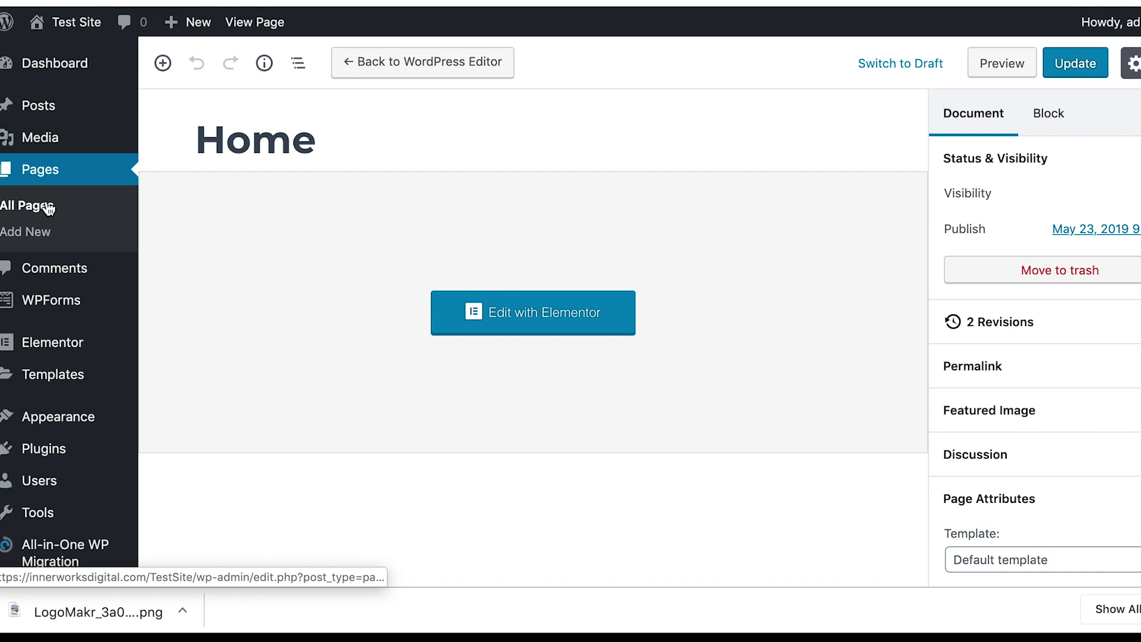
- Create a new page titled HOME1 and publish it
left_click(52, 238)
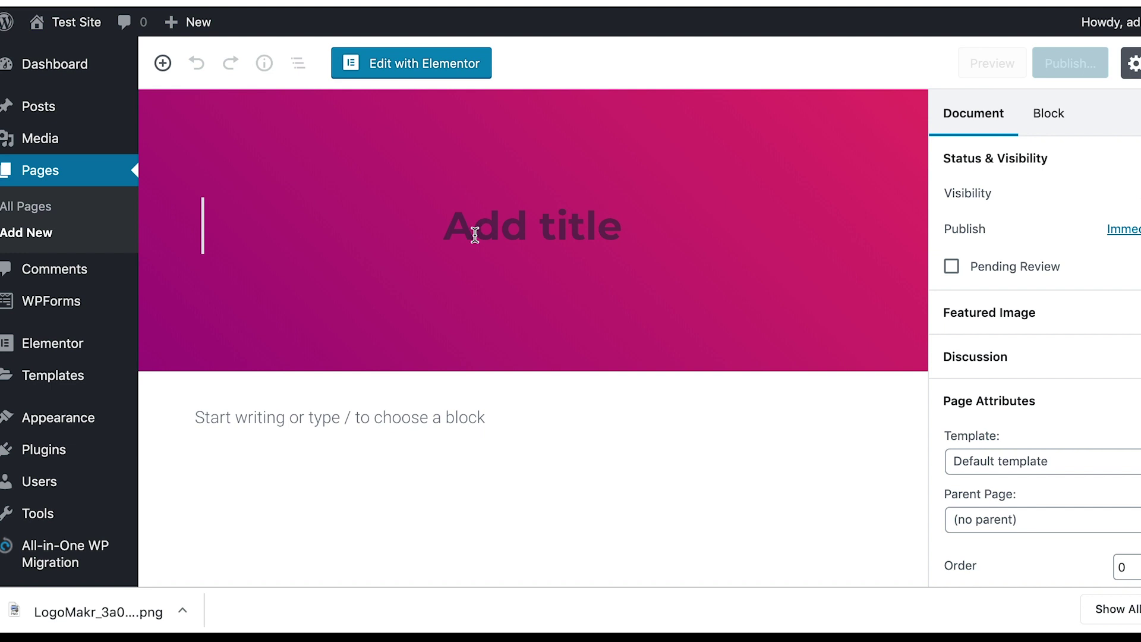
left_click(593, 237)
type("HOME")
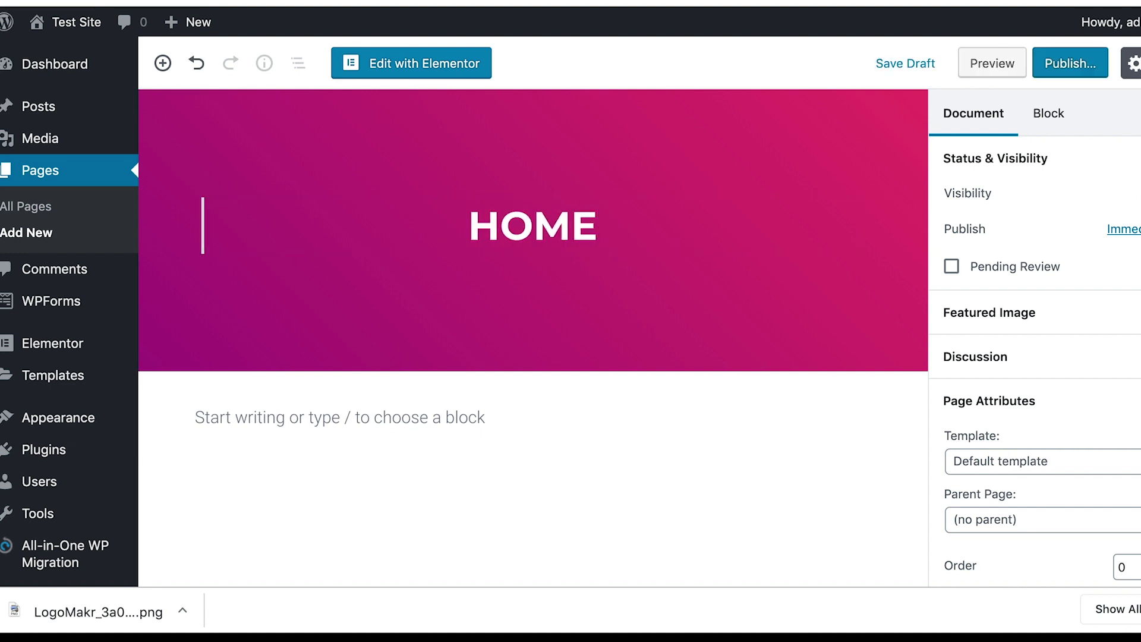
type("1")
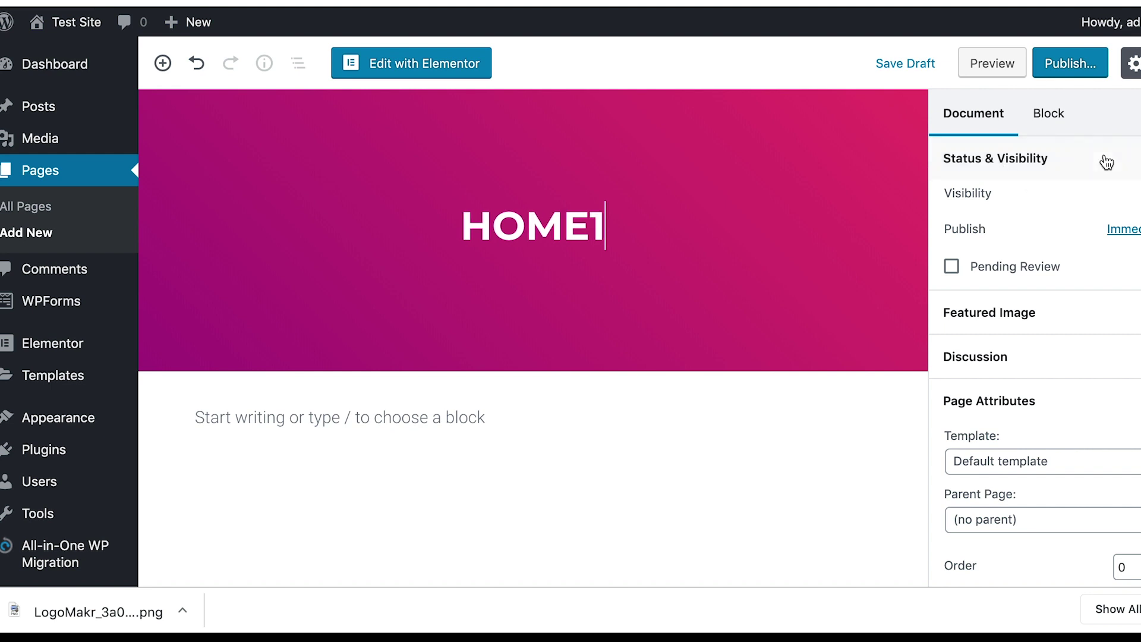
left_click(1055, 68)
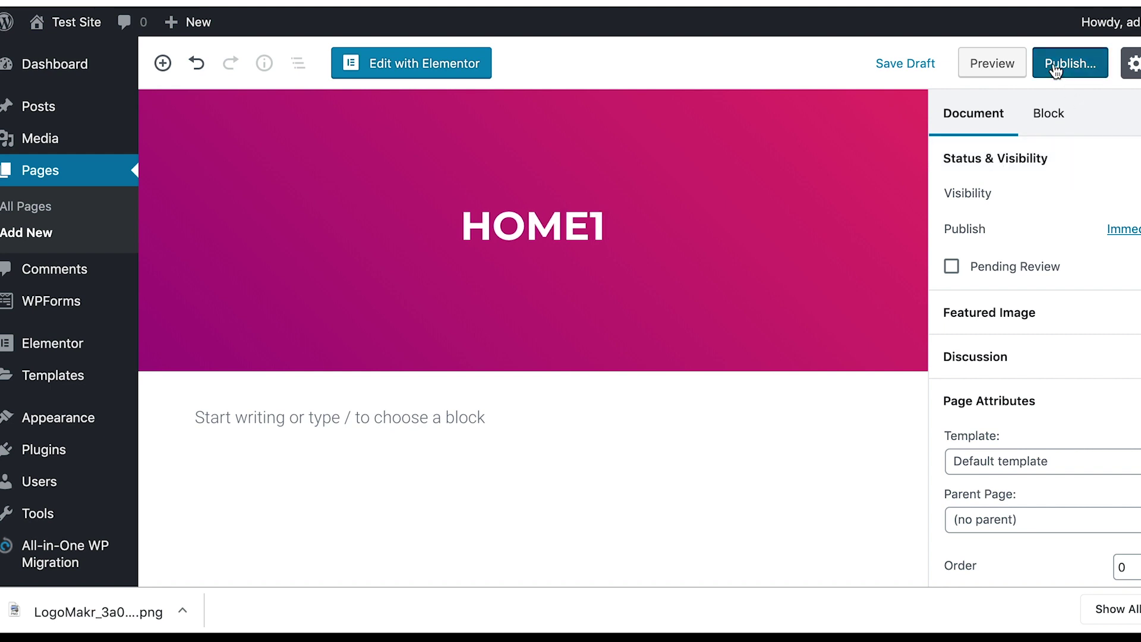
left_click(1055, 68)
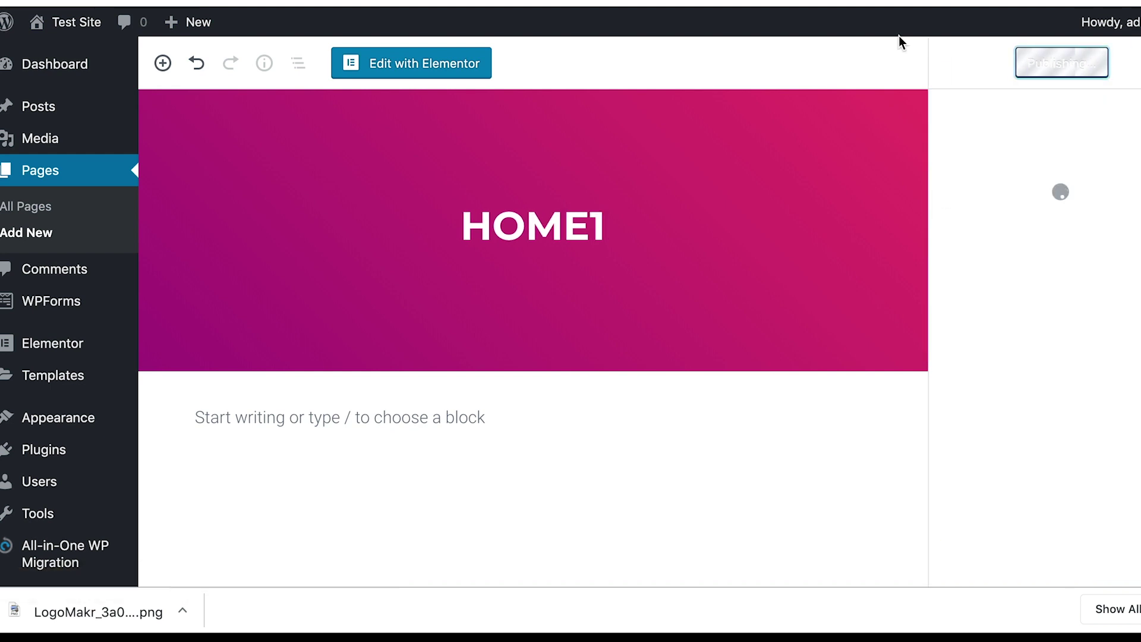
- Open the HOME1 page in Elementor and look over its global widgets and basic elements
left_click(451, 68)
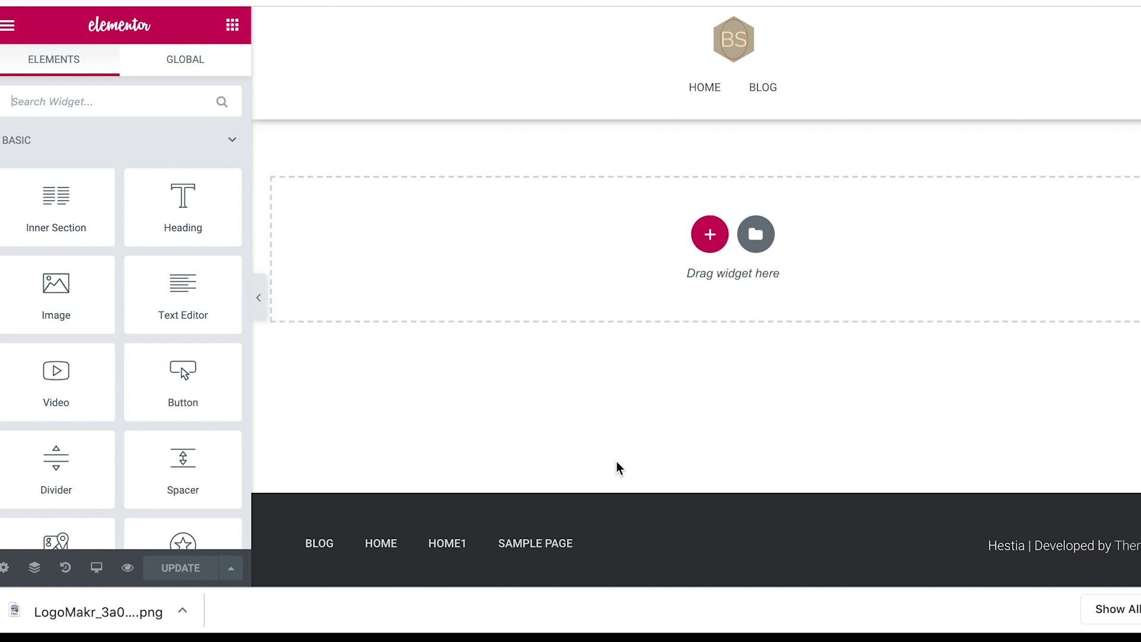
left_click(709, 237)
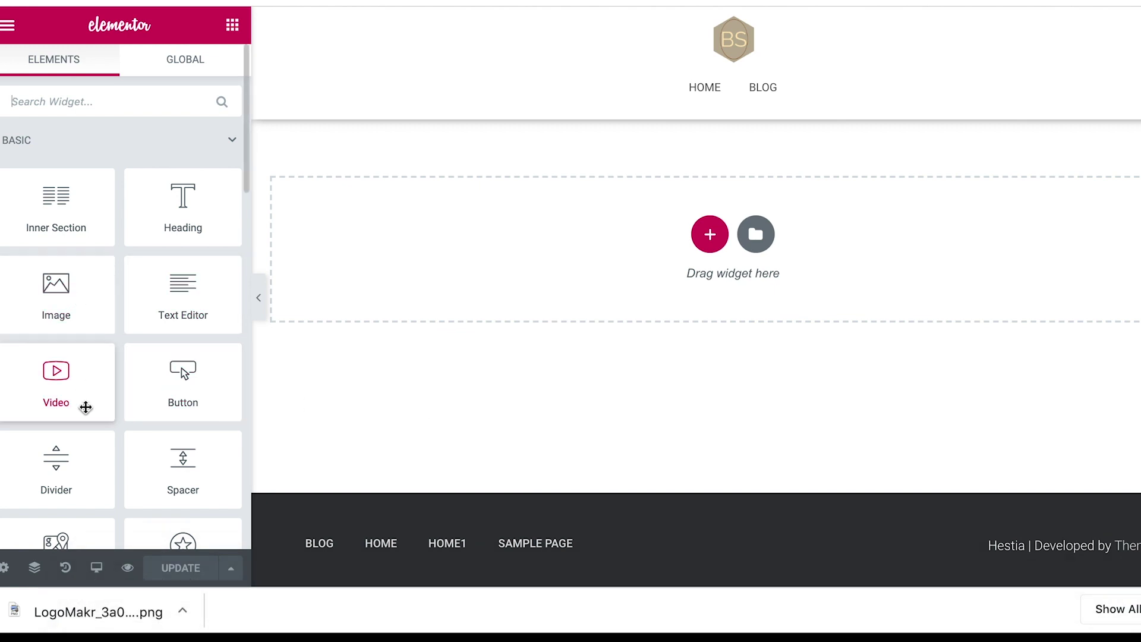
left_click(161, 72)
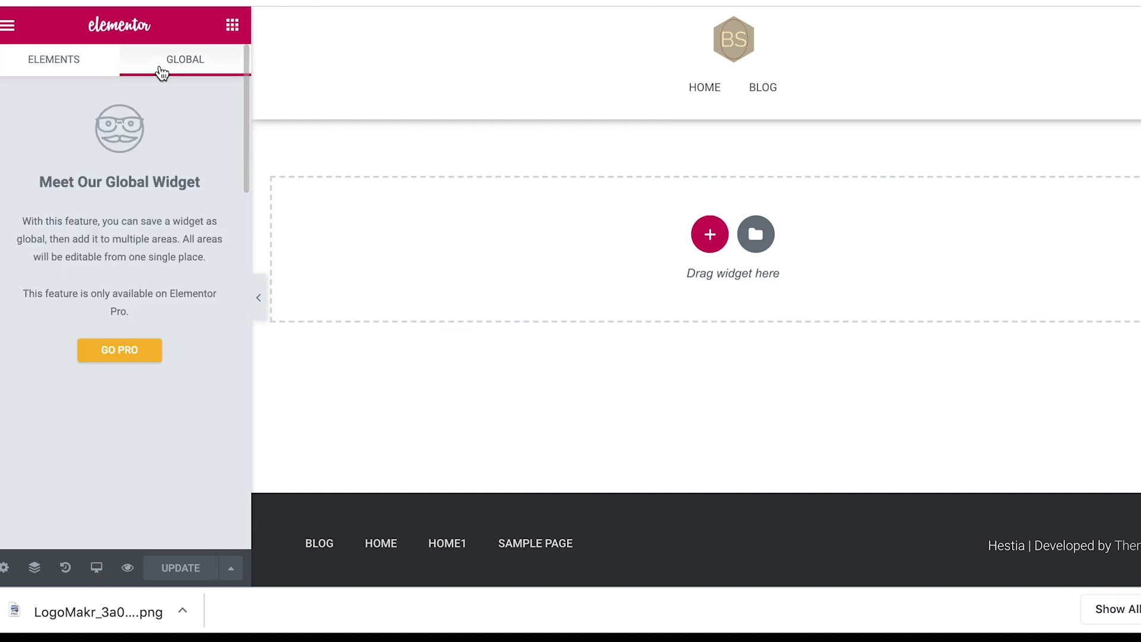
left_click(75, 67)
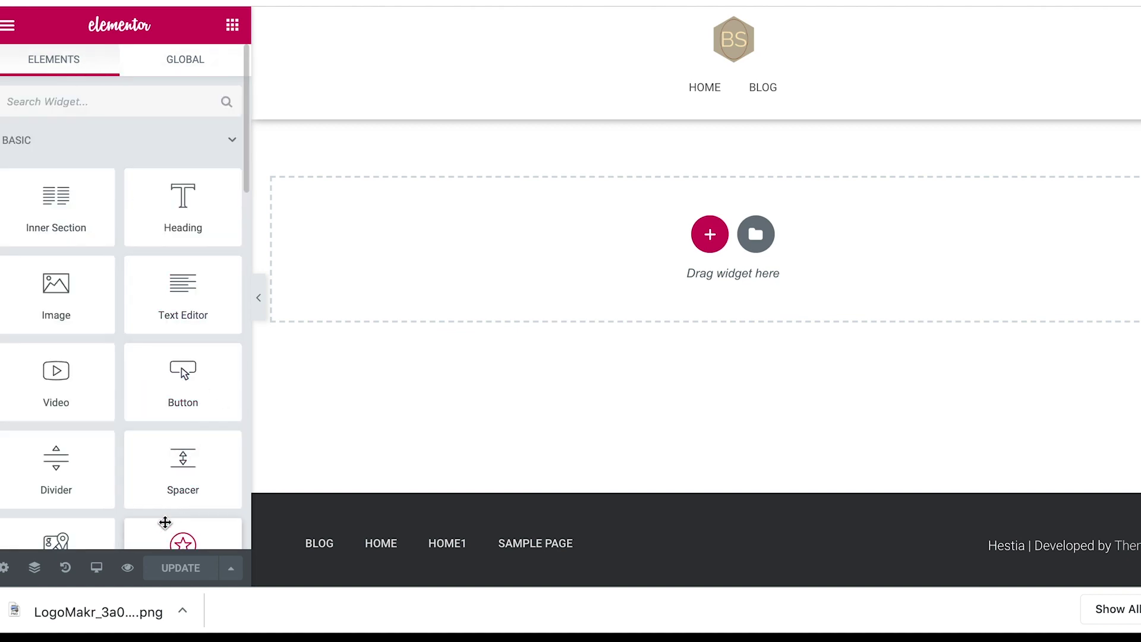
left_click(8, 27)
left_click(8, 27)
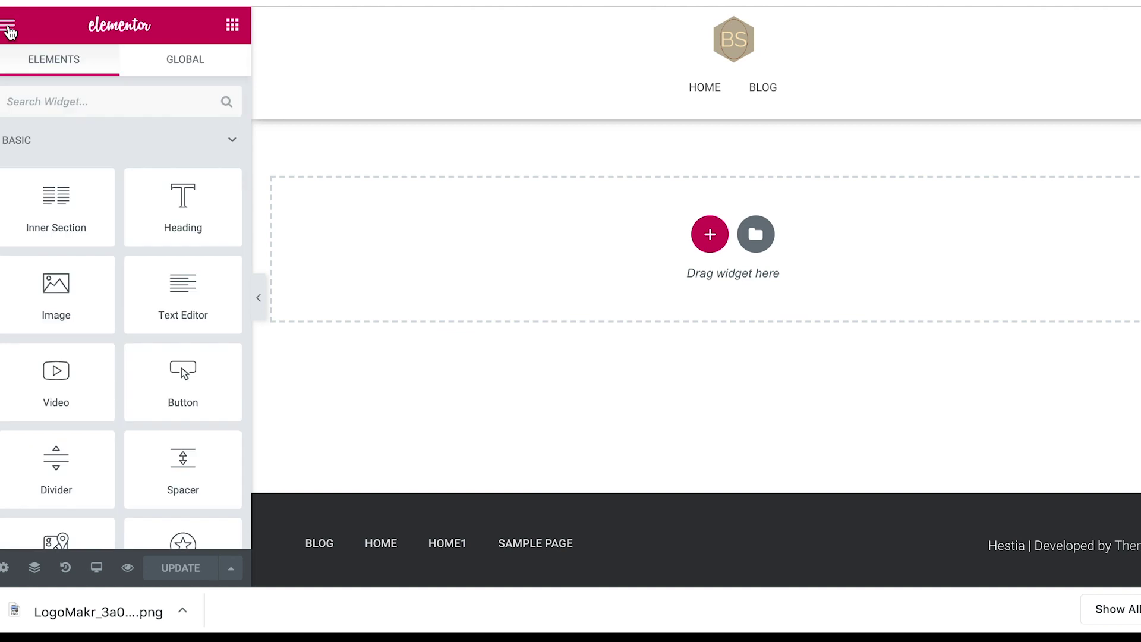
- Insert the "Homepage – Restaurant" page template from the Elementor library into the HOME1 page
left_click(763, 240)
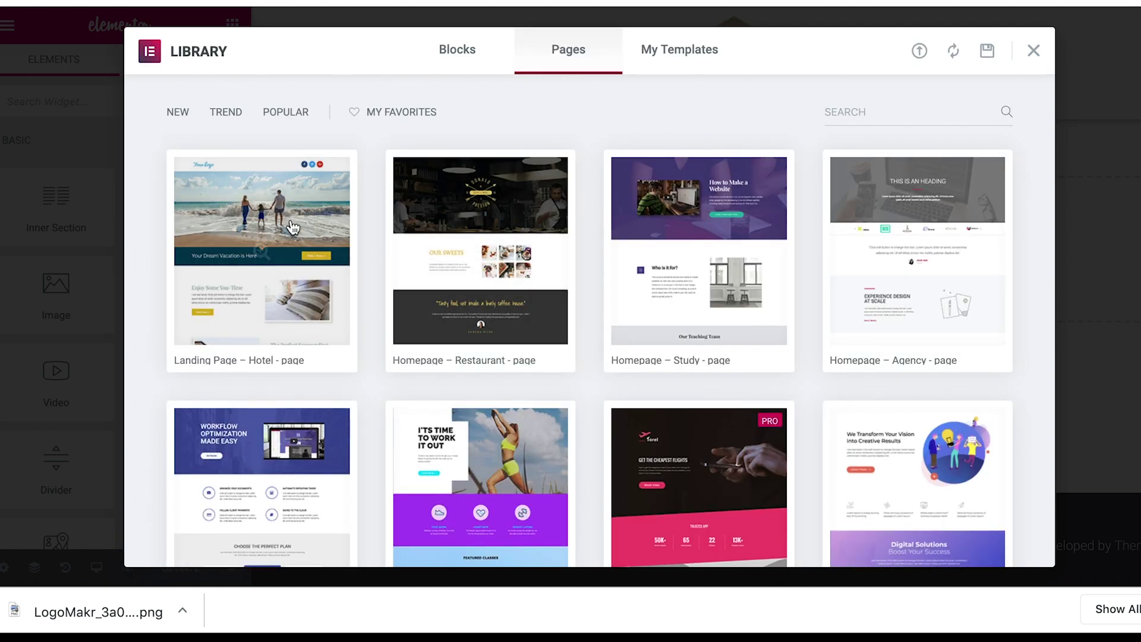
left_click(490, 221)
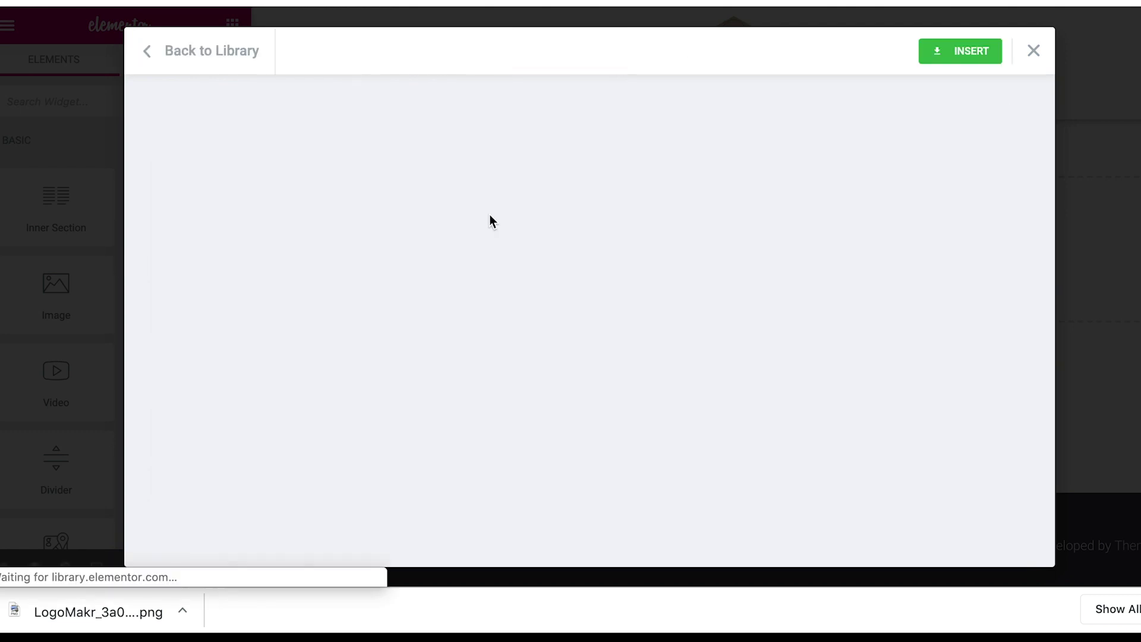
left_click(967, 57)
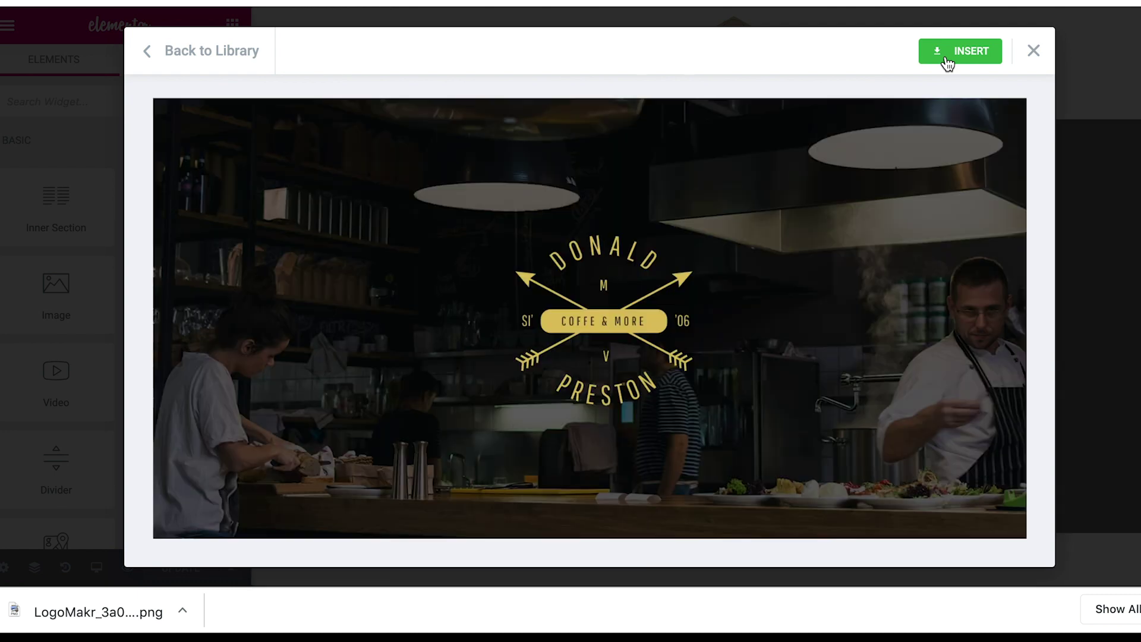
left_click(946, 58)
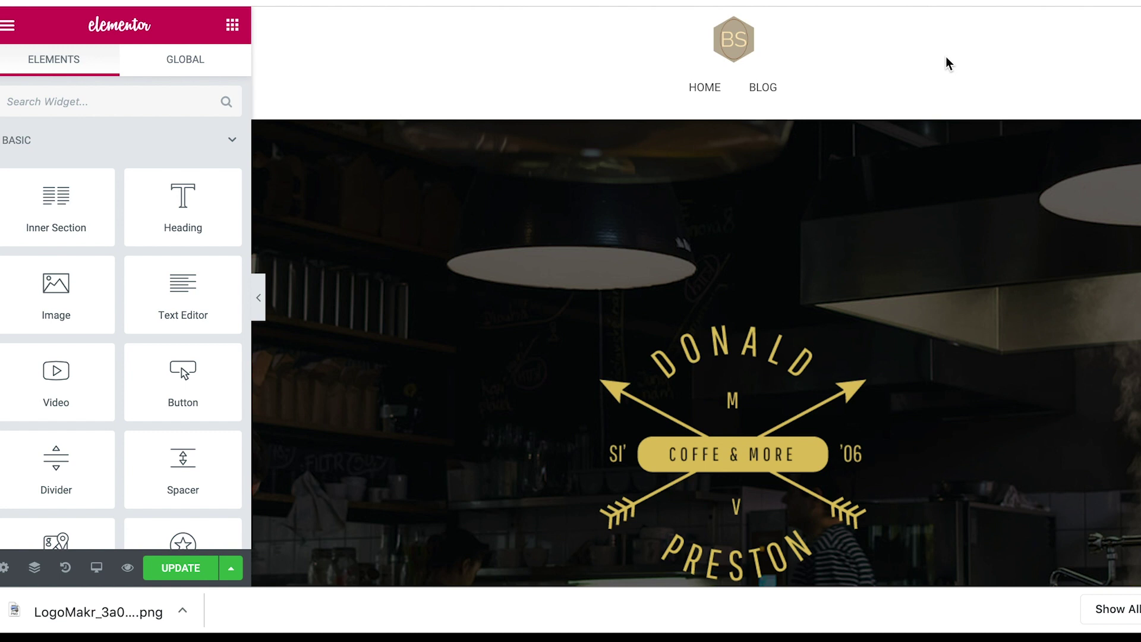
- Look through the inserted restaurant template from its hero to its end, checking whether its sections are repeated
scroll(886, 196, "down", 3)
scroll(885, 193, "up", 2)
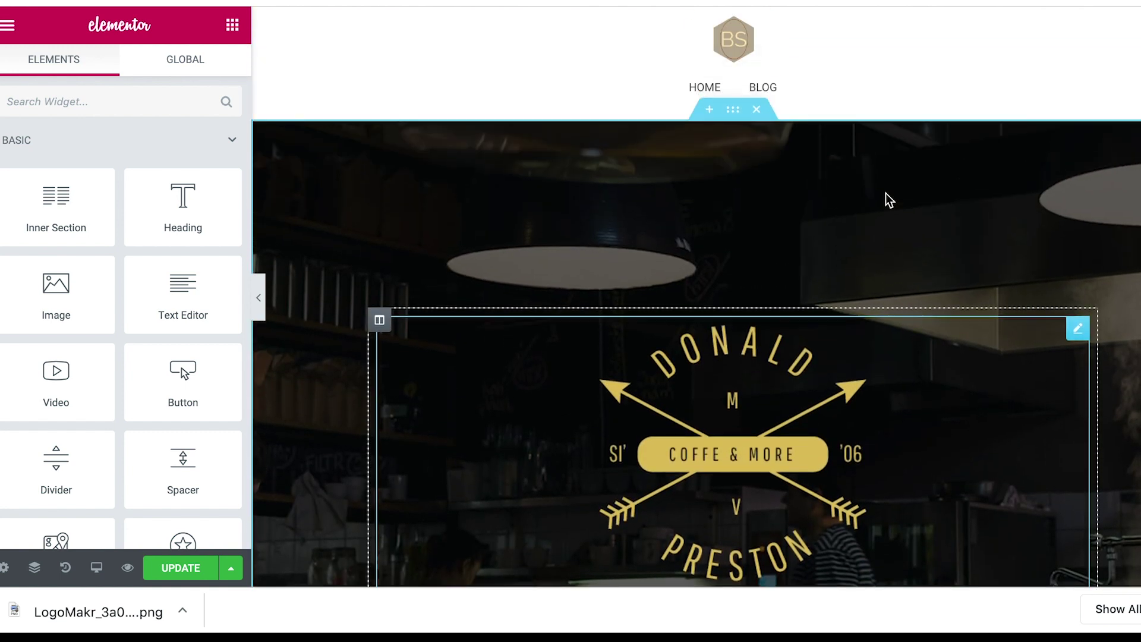
scroll(885, 194, "down", 8)
scroll(886, 193, "down", 8)
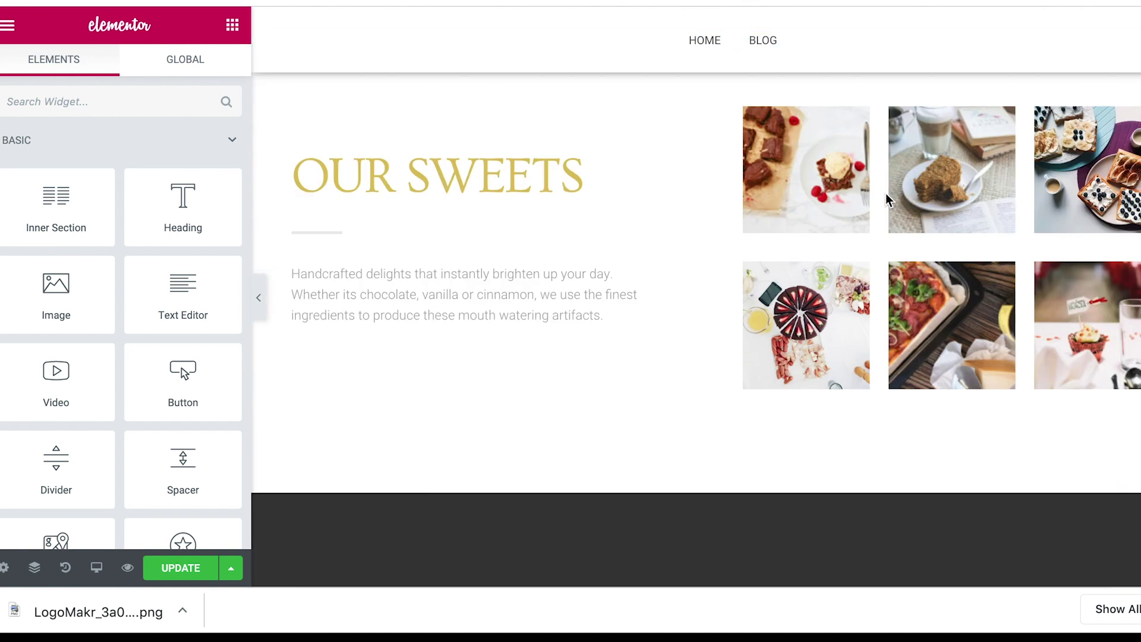
scroll(885, 194, "down", 2)
scroll(886, 194, "down", 10)
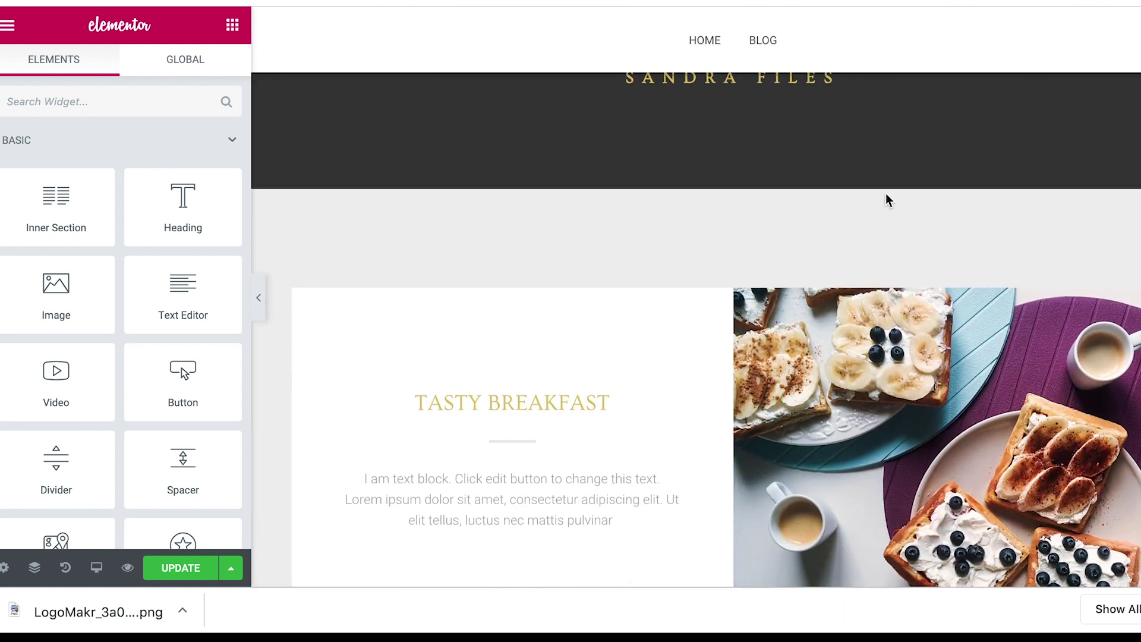
scroll(885, 194, "up", 4)
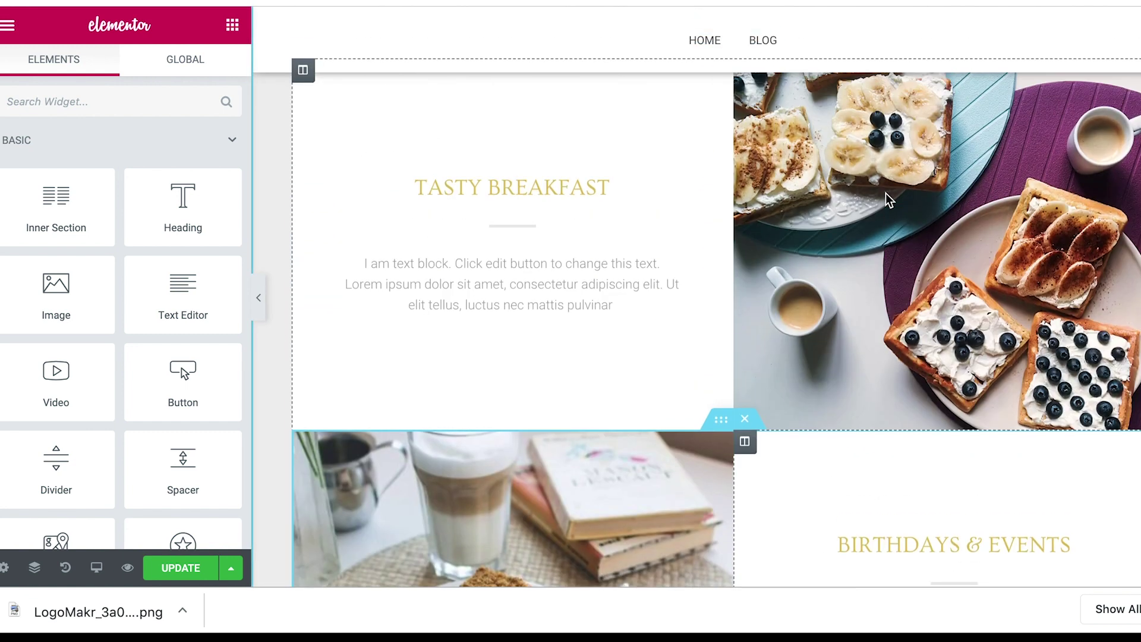
scroll(864, 341, "down", 6)
scroll(864, 347, "down", 15)
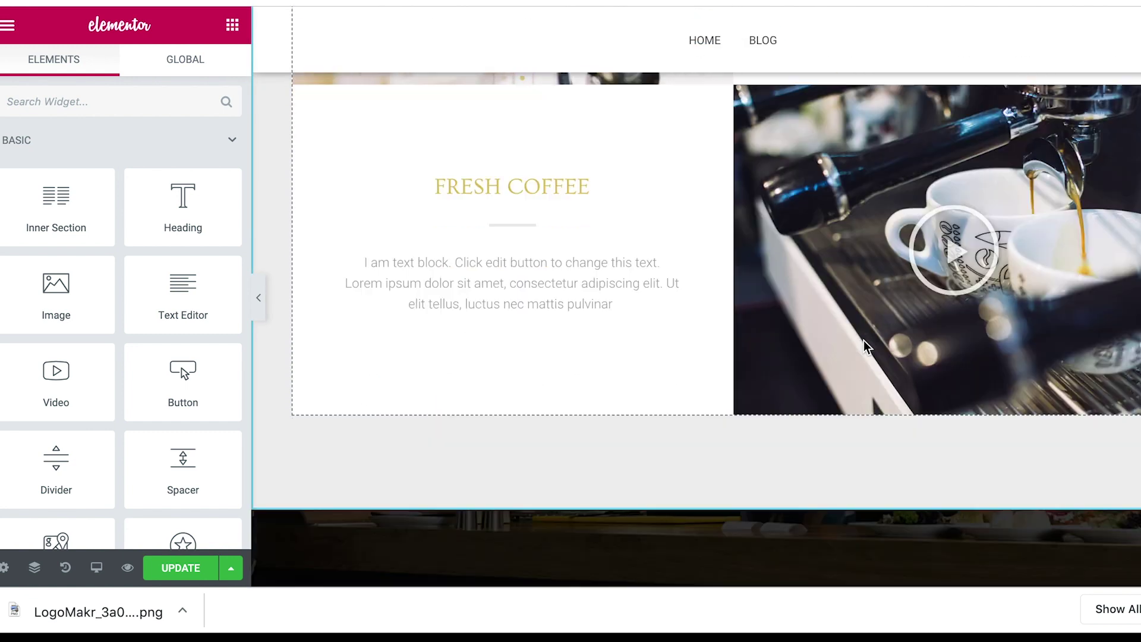
scroll(864, 347, "down", 20)
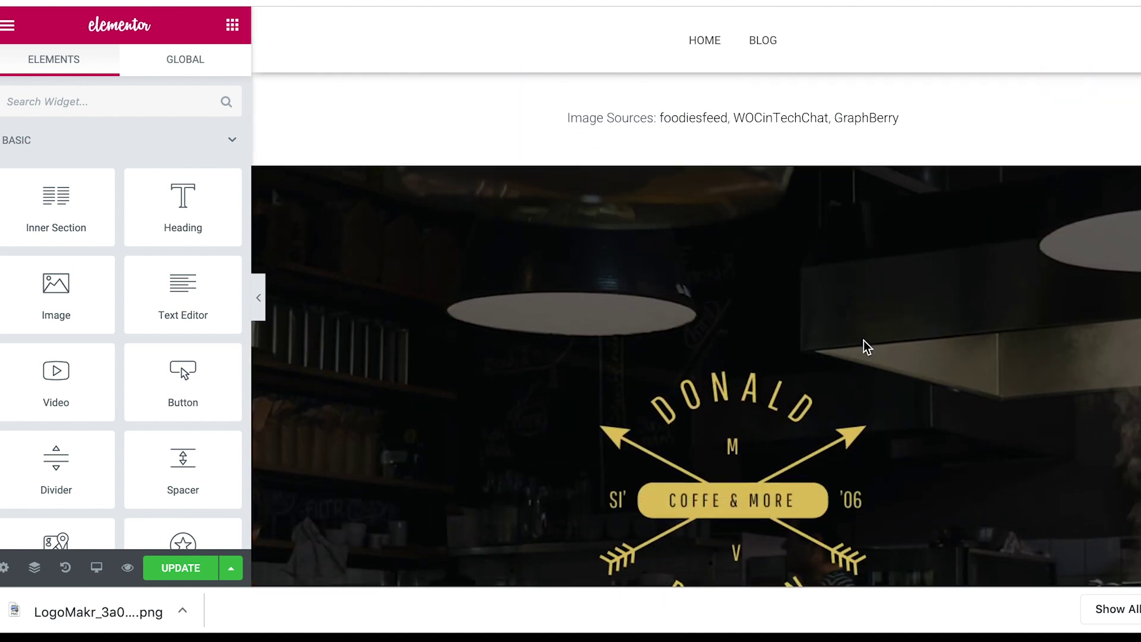
scroll(864, 341, "down", 3)
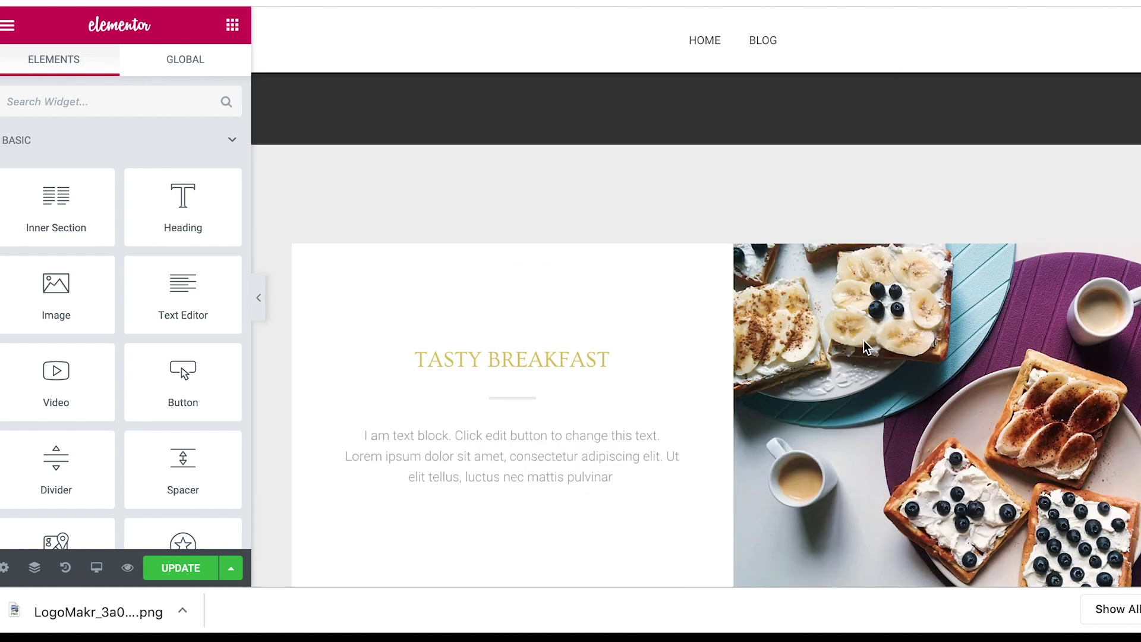
- Delete the repeated template sections, from the second kitchen hero and the Image Sources line above it through the second Visit Us section
scroll(864, 340, "up", 18)
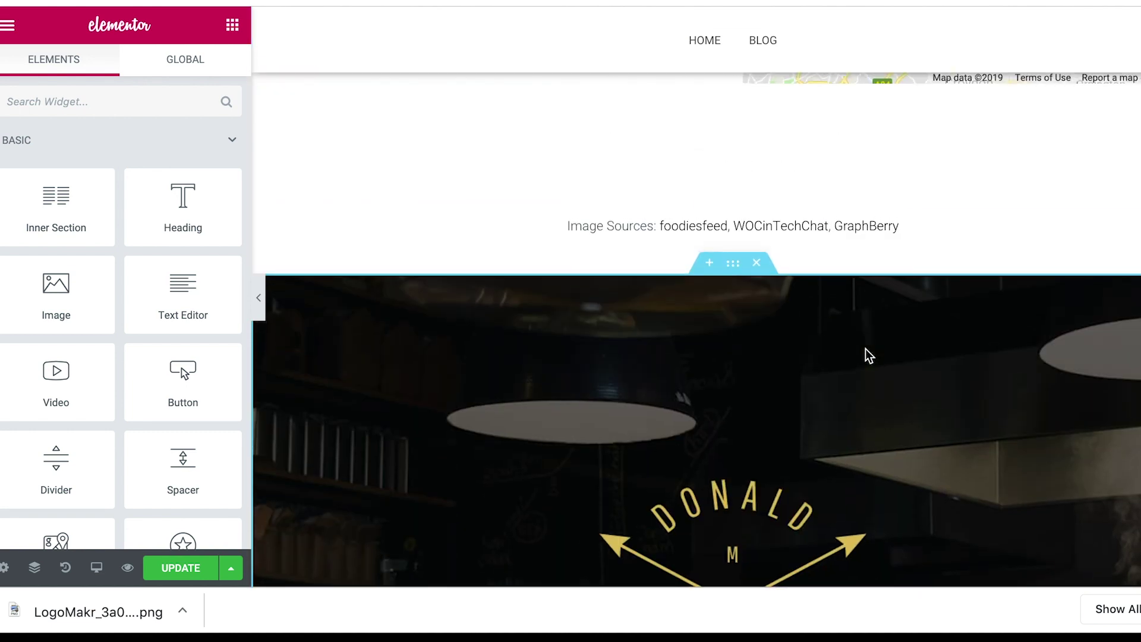
left_click(756, 263)
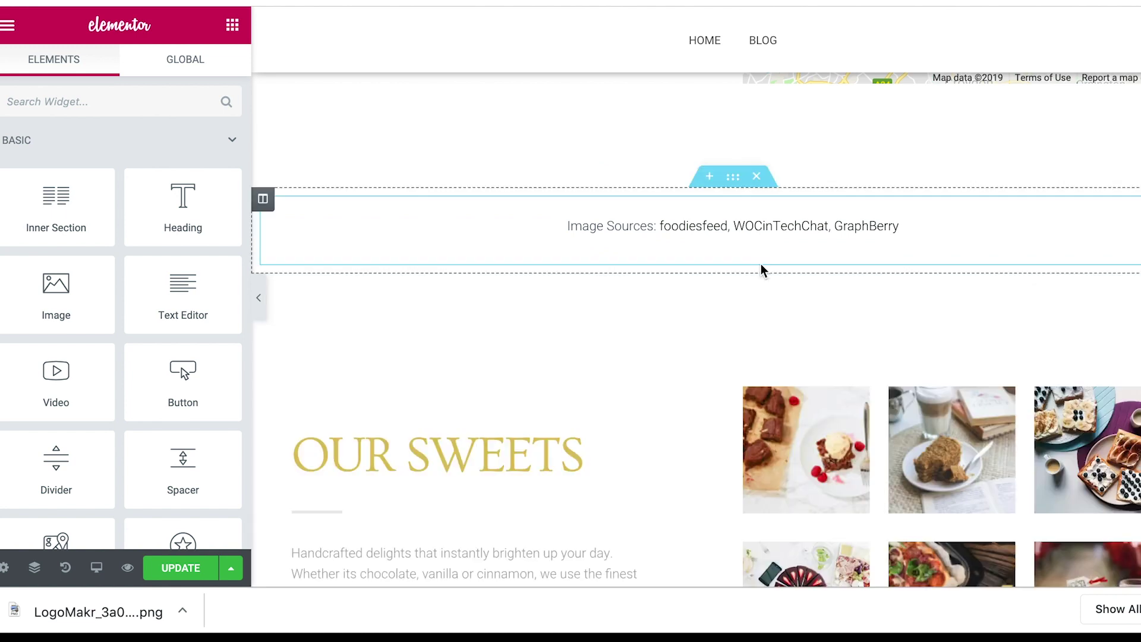
left_click(756, 177)
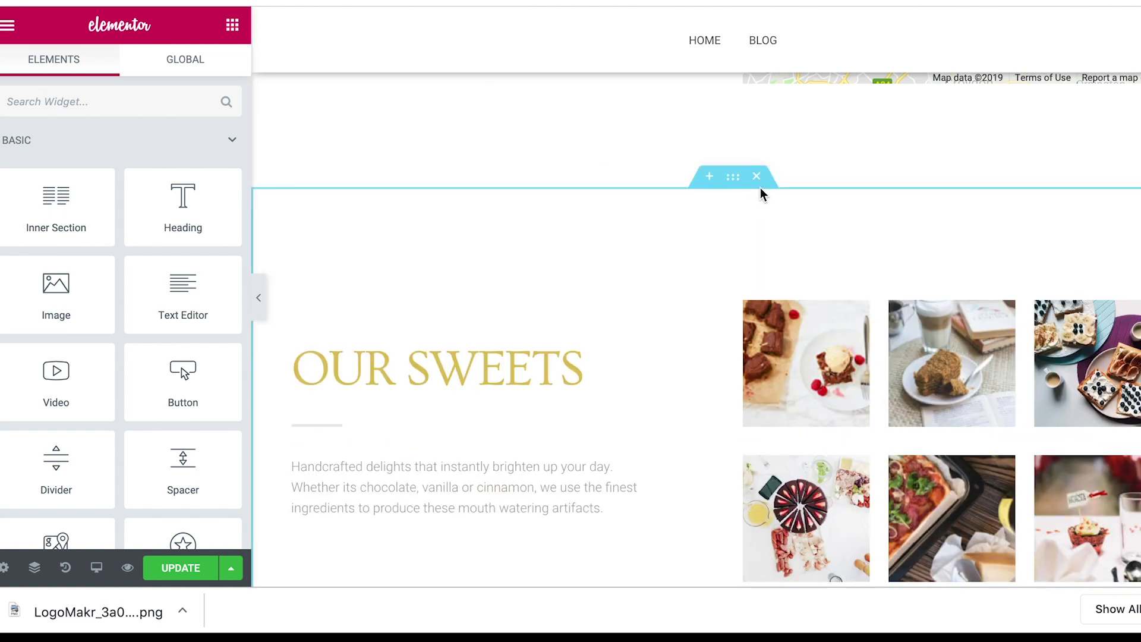
left_click(761, 183)
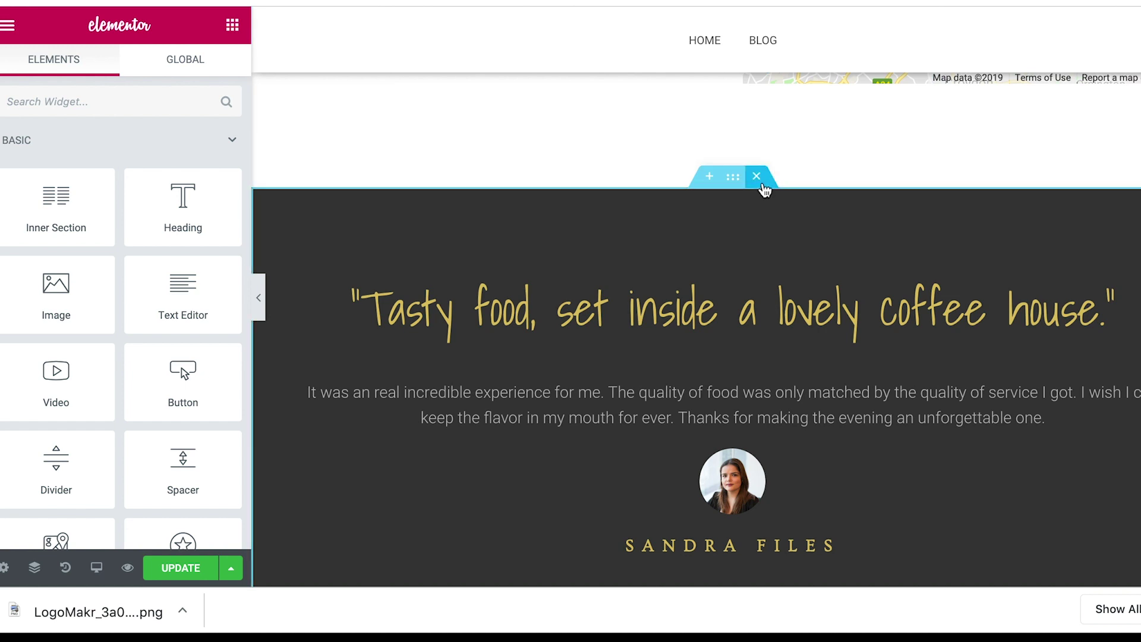
left_click(757, 177)
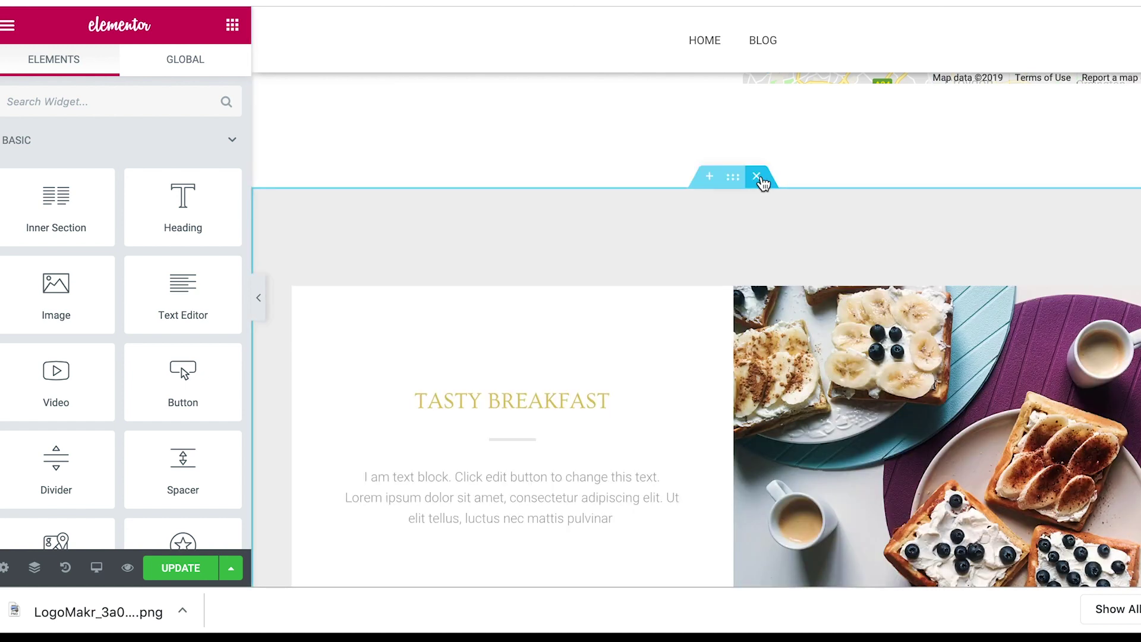
left_click(757, 177)
left_click(758, 178)
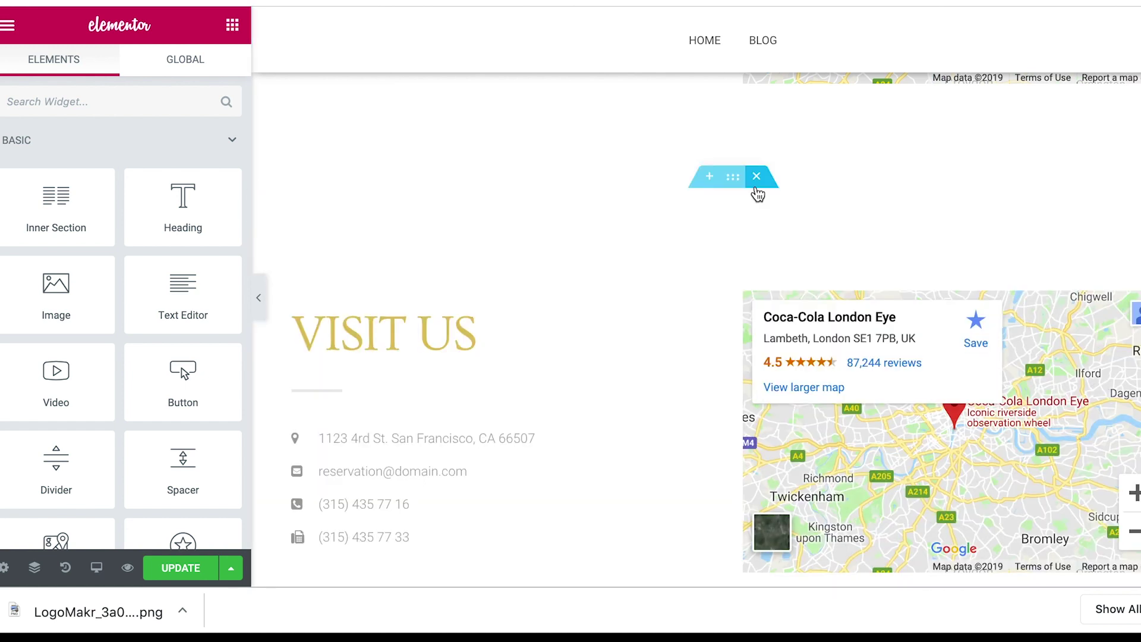
left_click(757, 184)
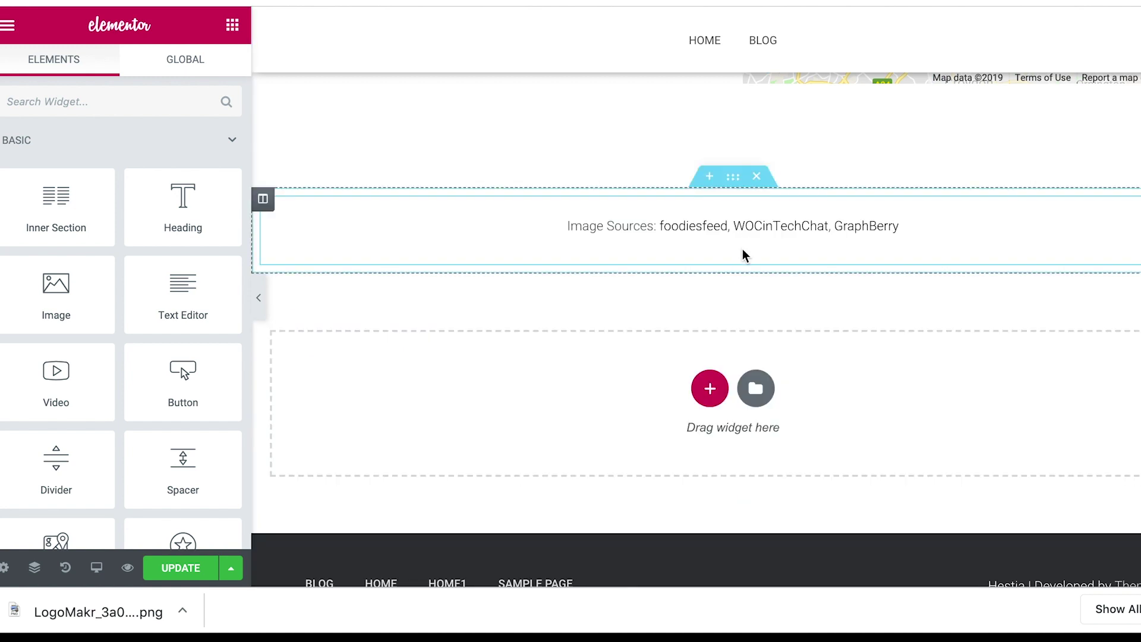
- Try to place an Image Box widget directly in the upper part of the kitchen hero section
scroll(736, 285, "up", 10)
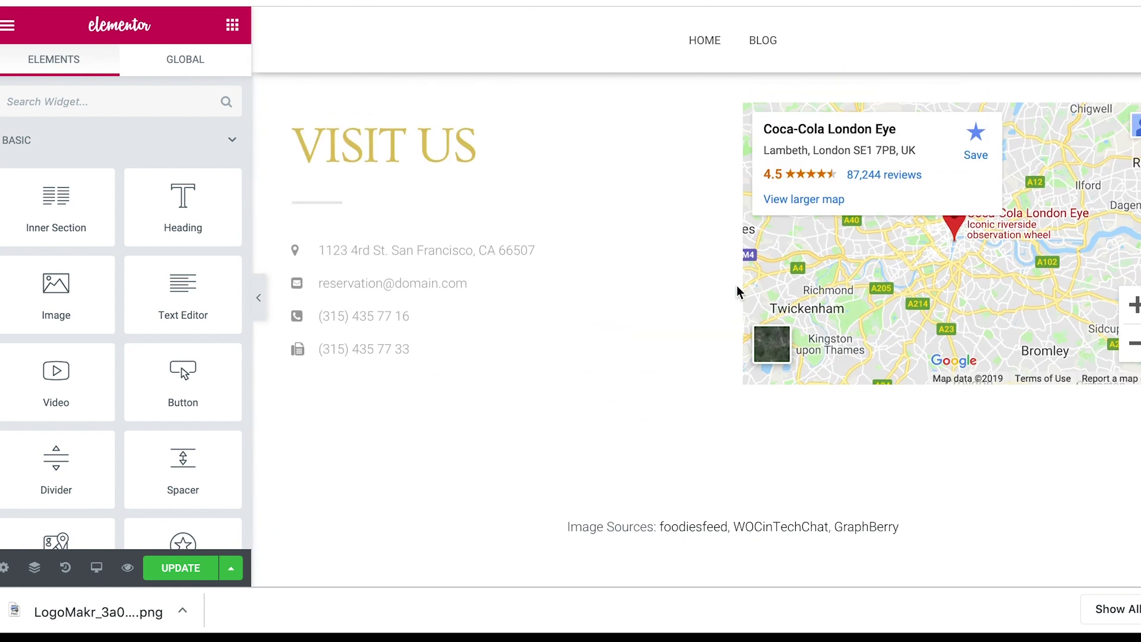
scroll(737, 290, "up", 10)
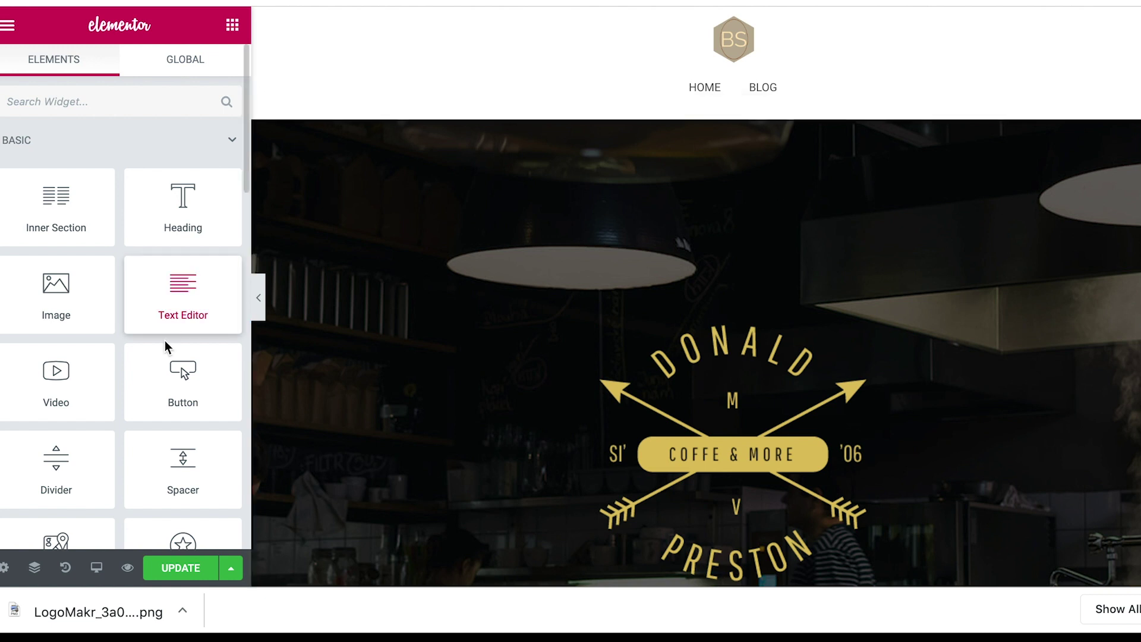
scroll(161, 355, "down", 4)
scroll(161, 357, "down", 3)
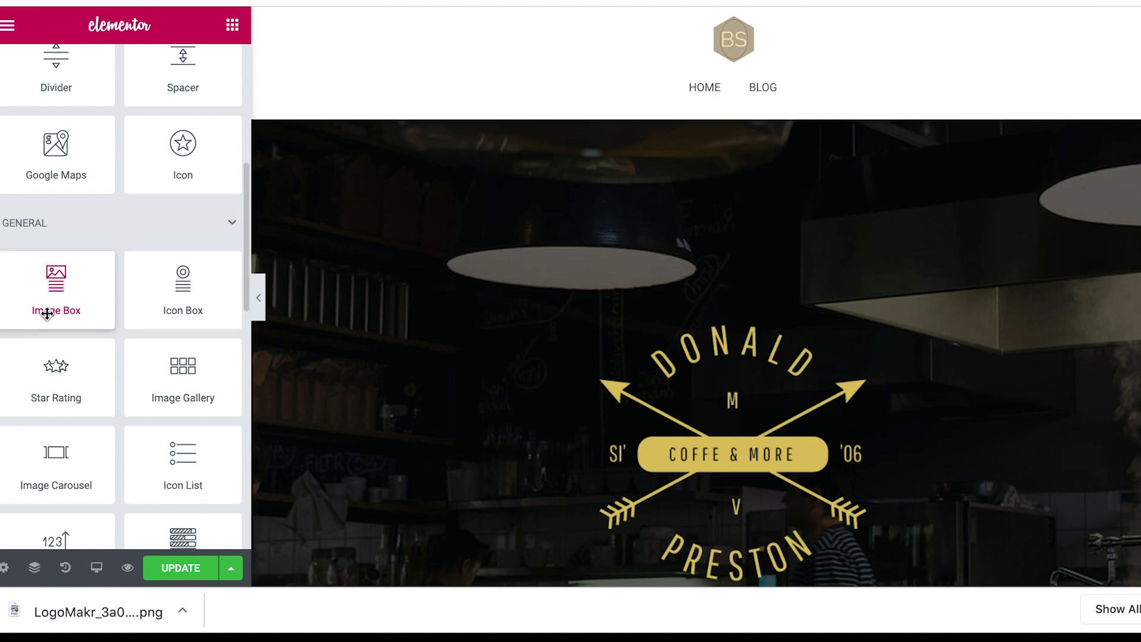
left_click_drag(52, 303, 578, 184)
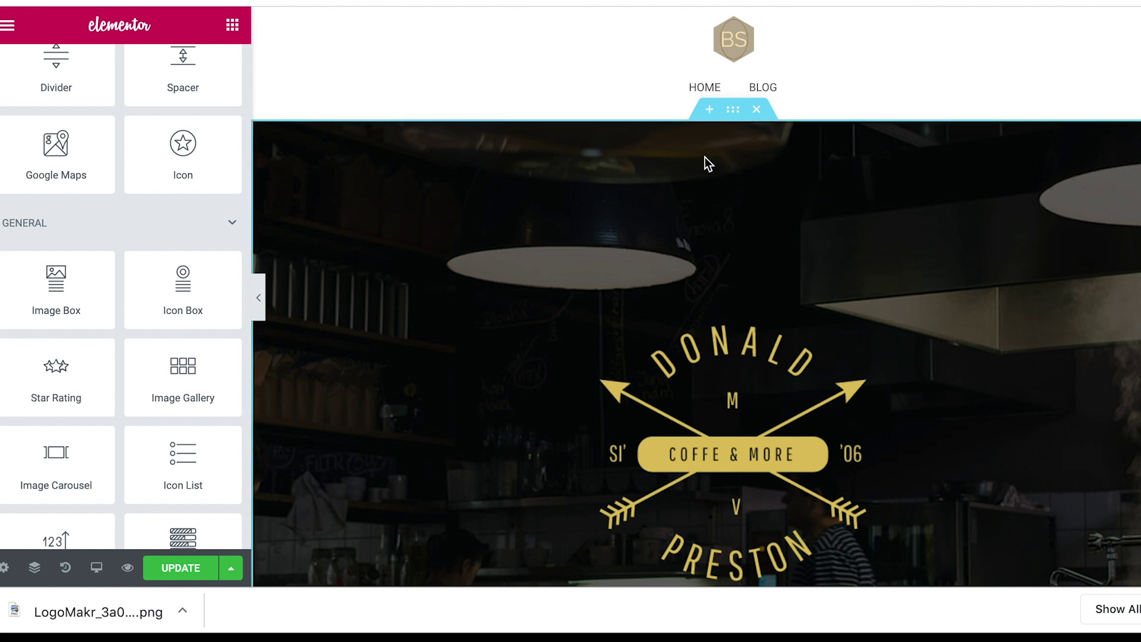
- Add a new section above the kitchen hero and place an Image Box widget in it
scroll(704, 157, "down", 6)
scroll(703, 157, "up", 6)
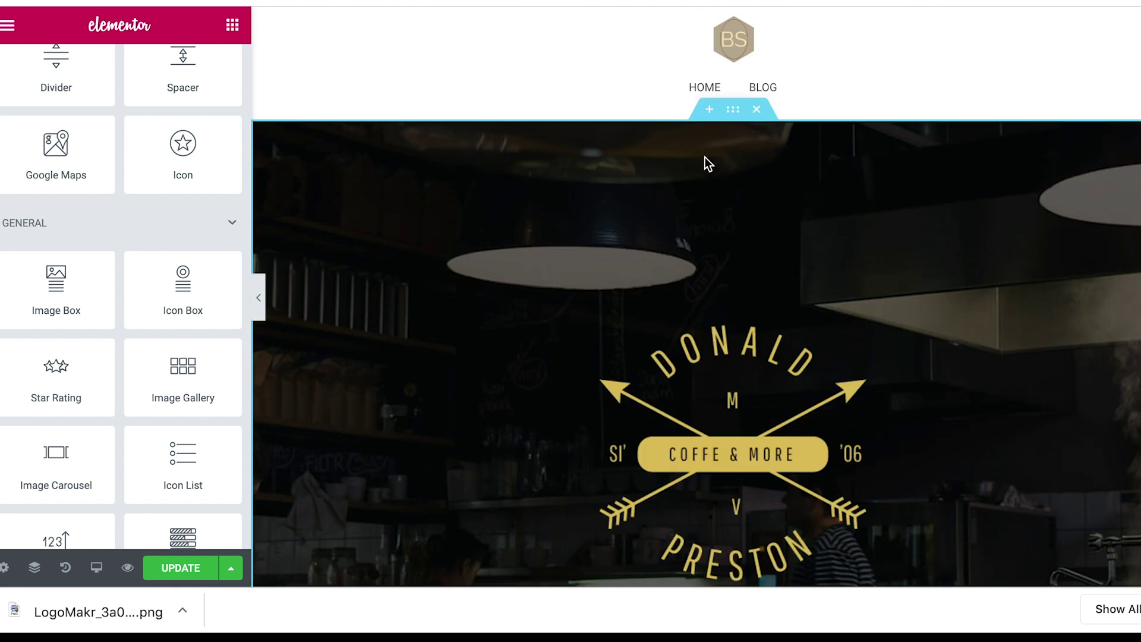
left_click(707, 109)
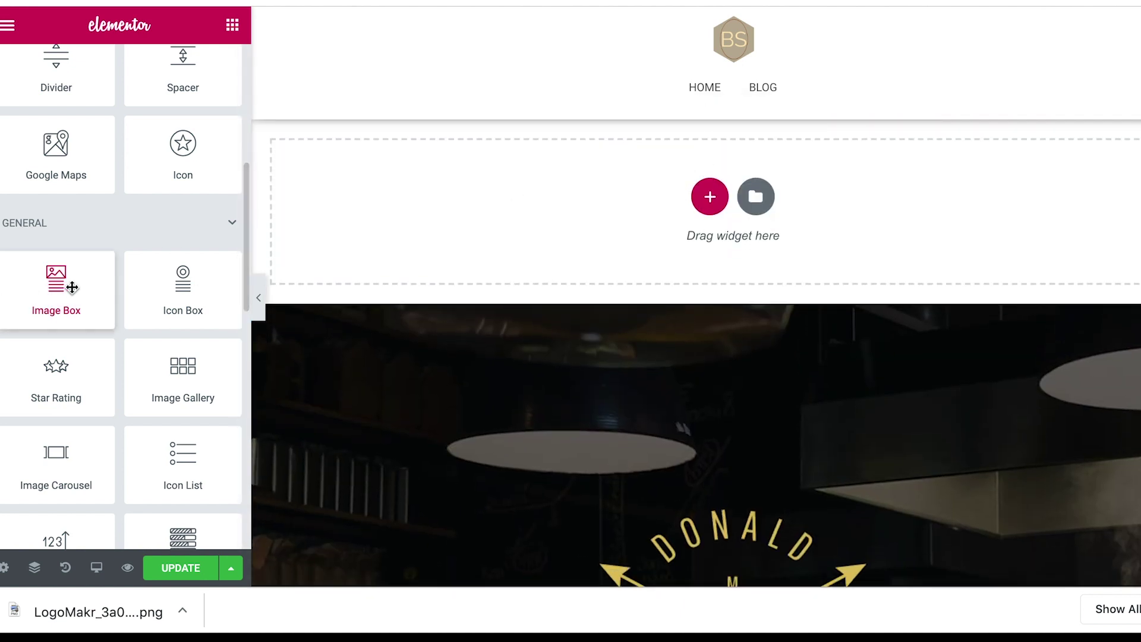
left_click_drag(67, 287, 753, 247)
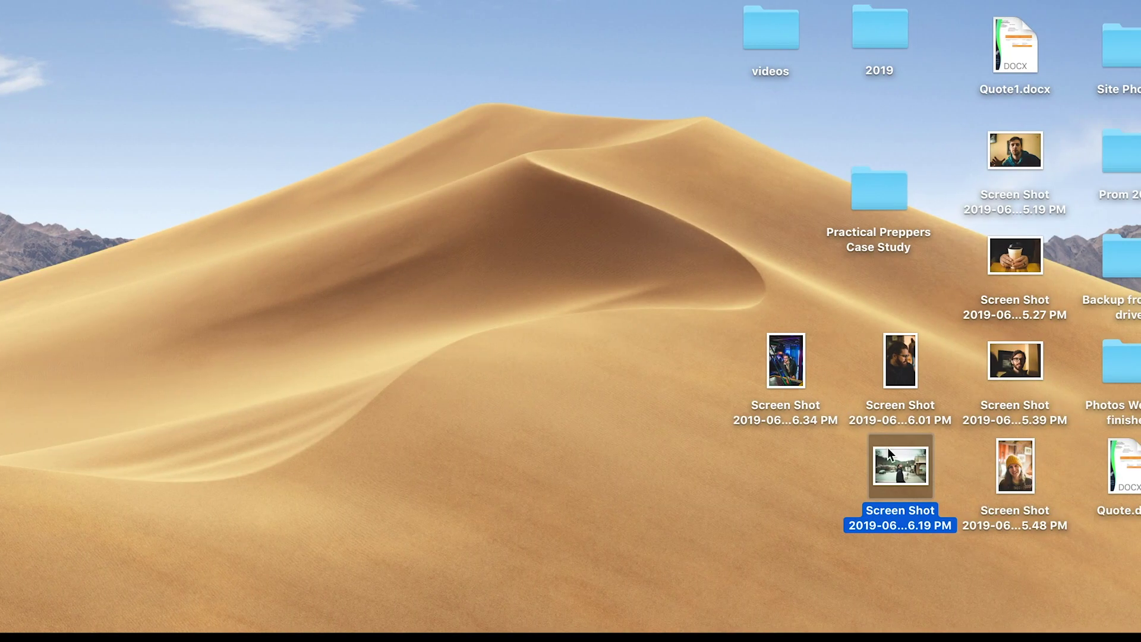
- Upload the street photo Screen Shot 2019-06-08 at 12.46.19 PM from the desktop and insert it into the Image Box
left_click_drag(891, 455, 632, 247)
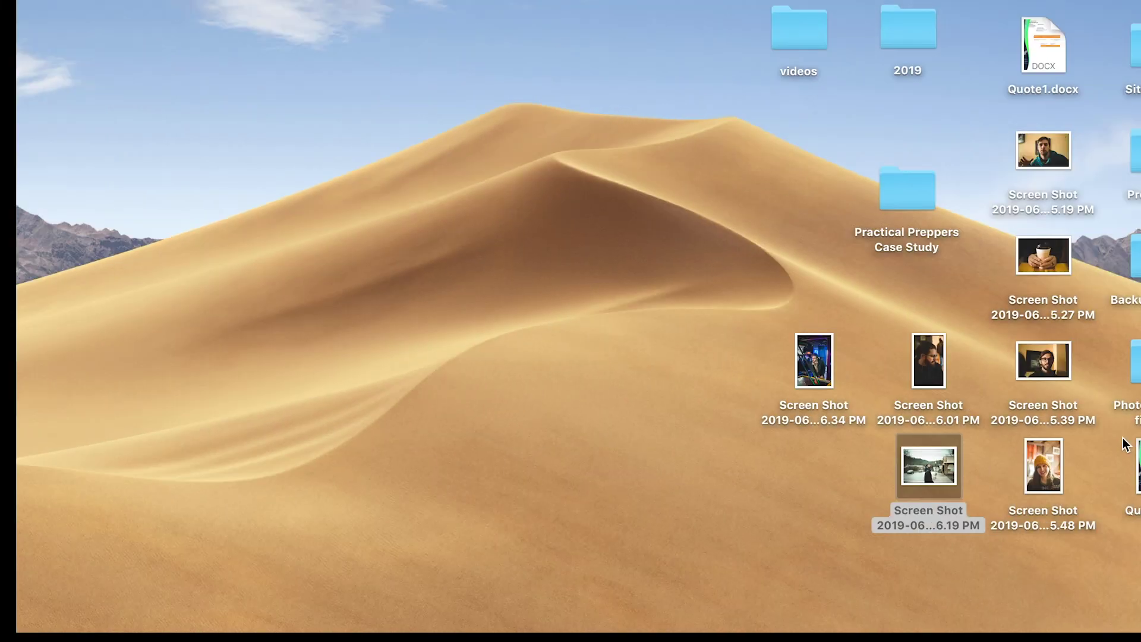
left_click(926, 488)
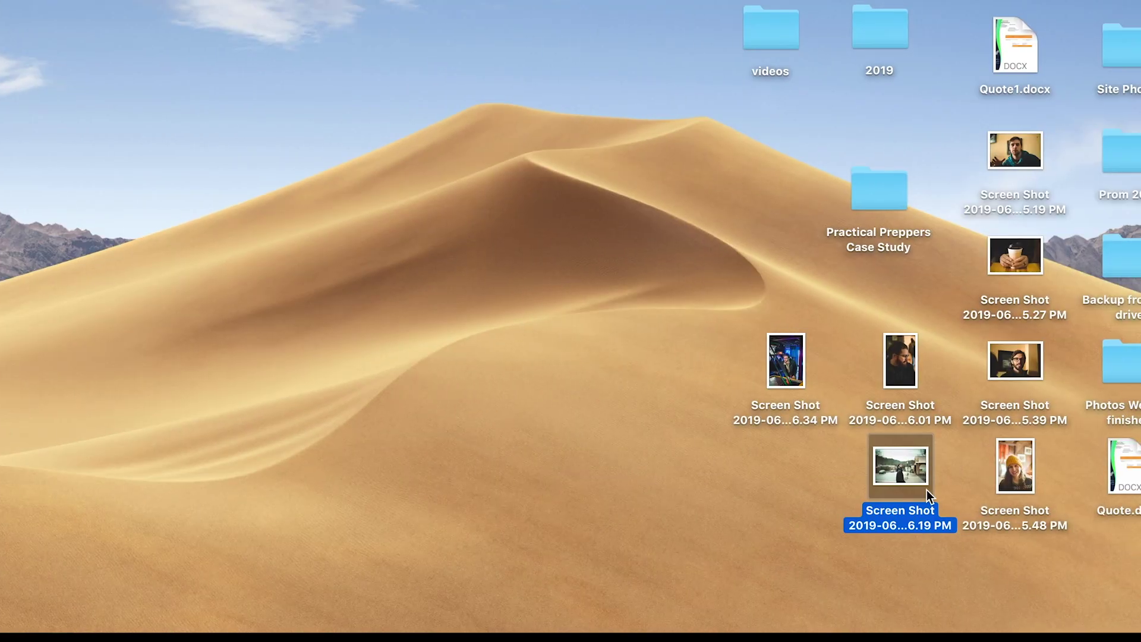
key("space")
key("space")
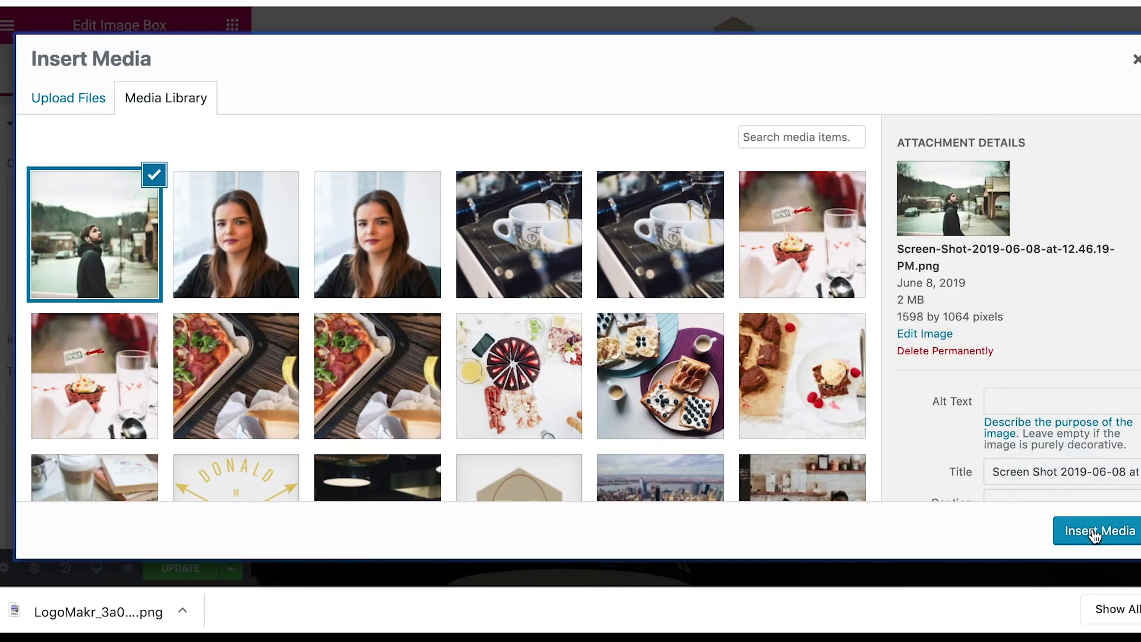
left_click(1095, 531)
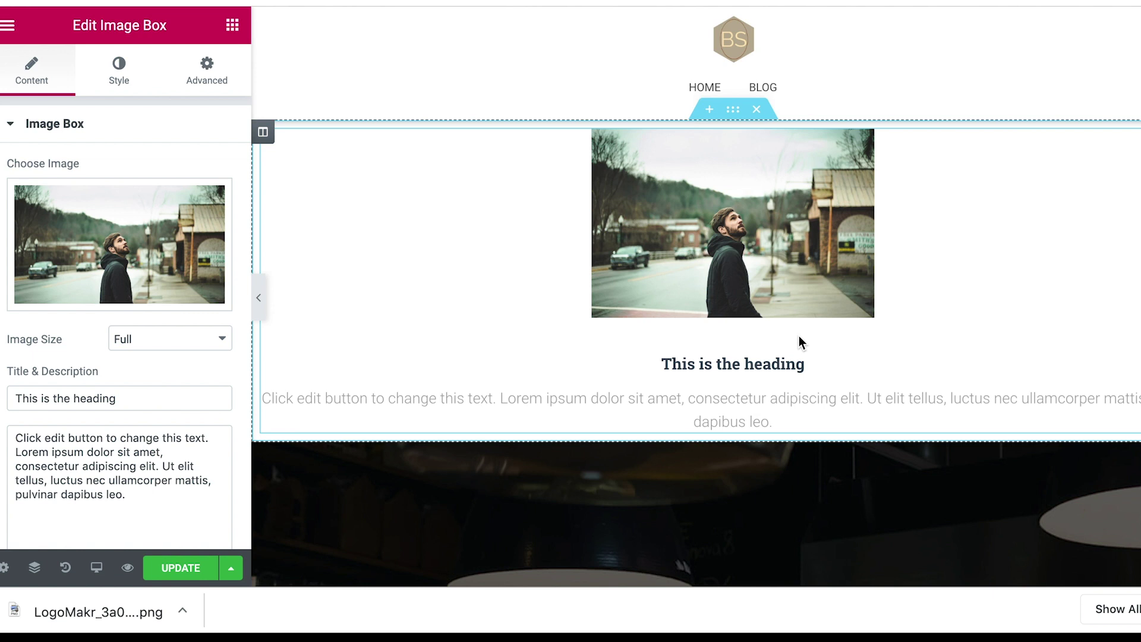
- Check the photo's image size options, and delete the Image Box section above the kitchen hero
left_click(171, 340)
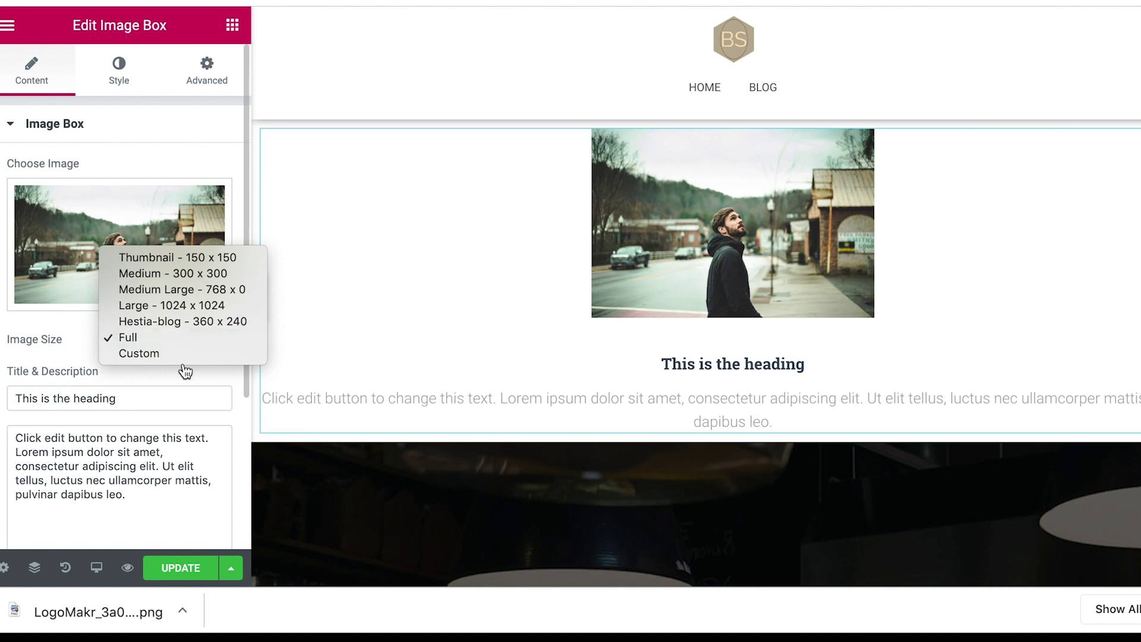
left_click(171, 397)
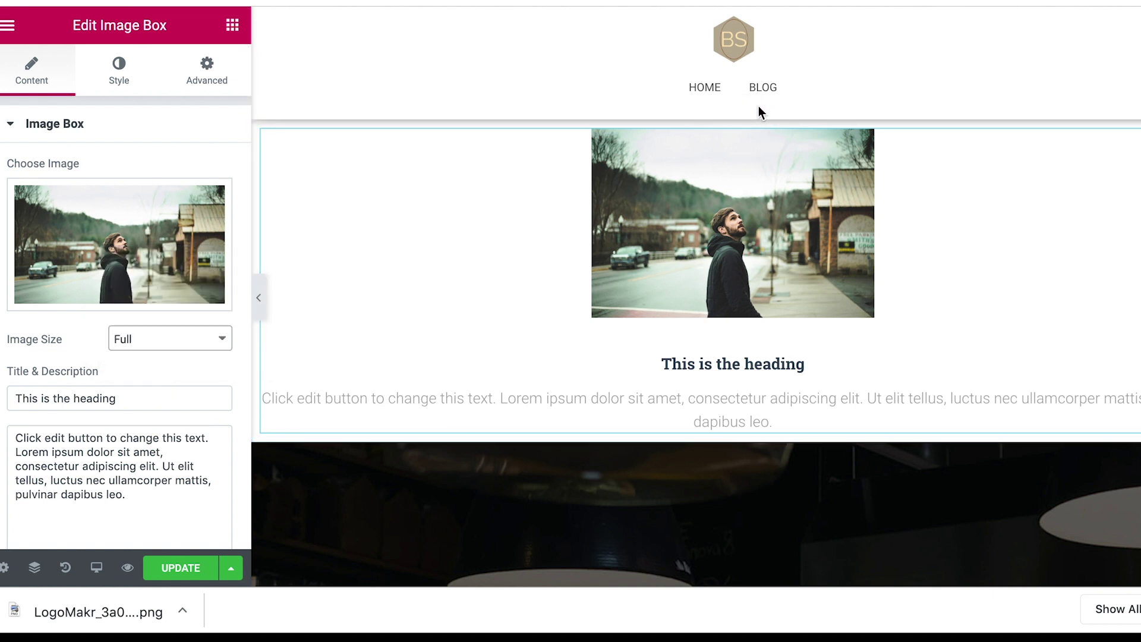
mouse_move(748, 123)
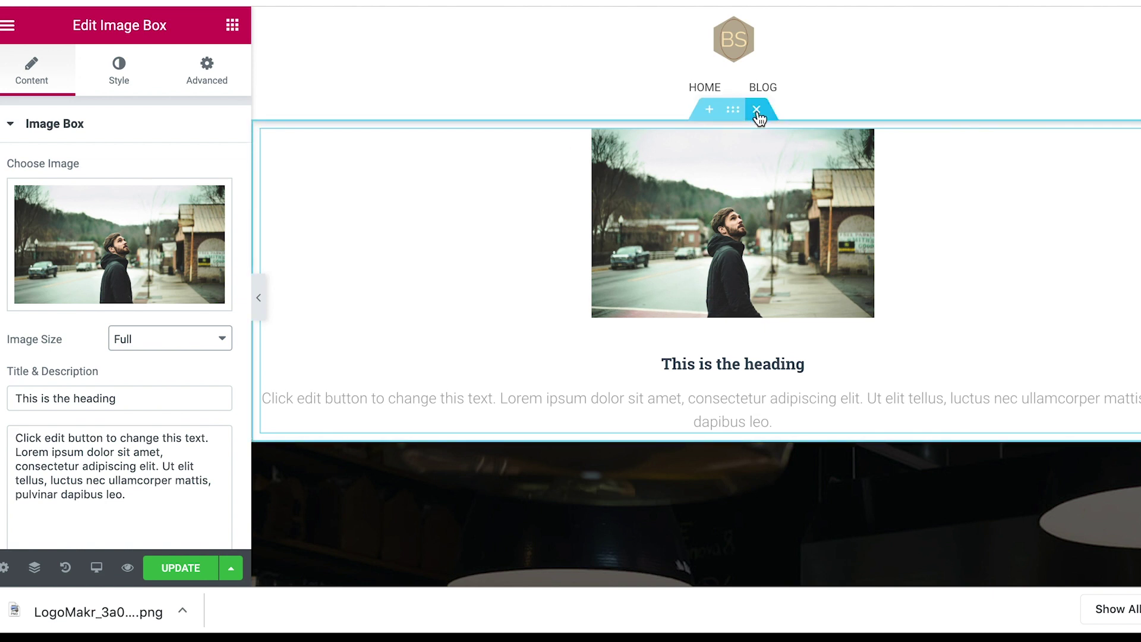
left_click(756, 110)
- Replace the kitchen hero section's background image with the street photo from the media library
scroll(769, 202, "down", 1)
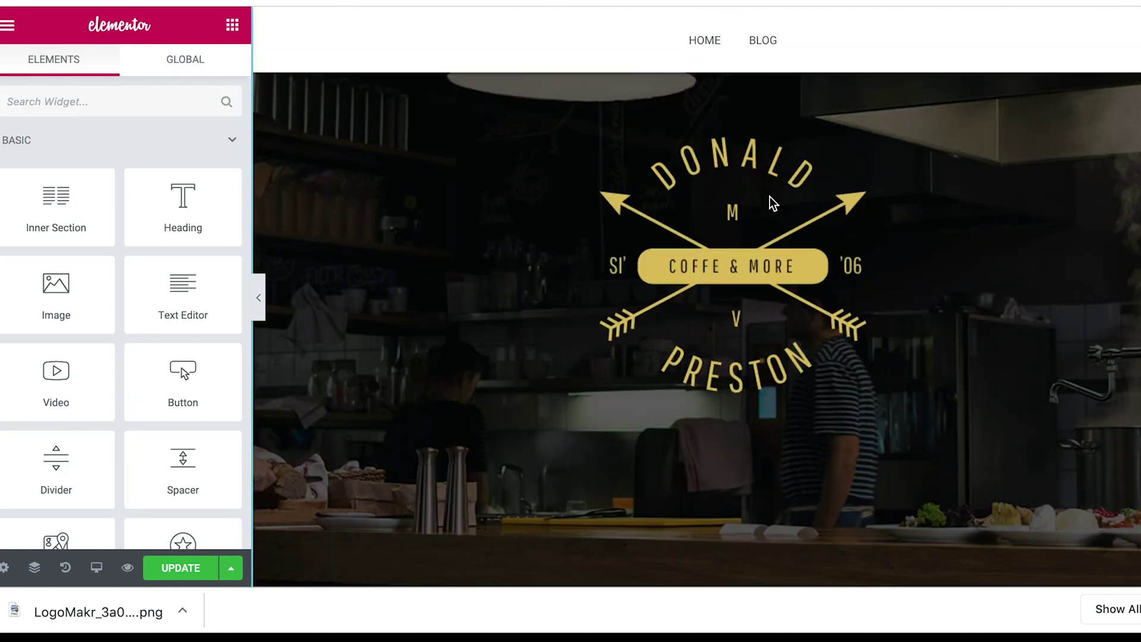
scroll(769, 197, "down", 3)
scroll(769, 197, "up", 6)
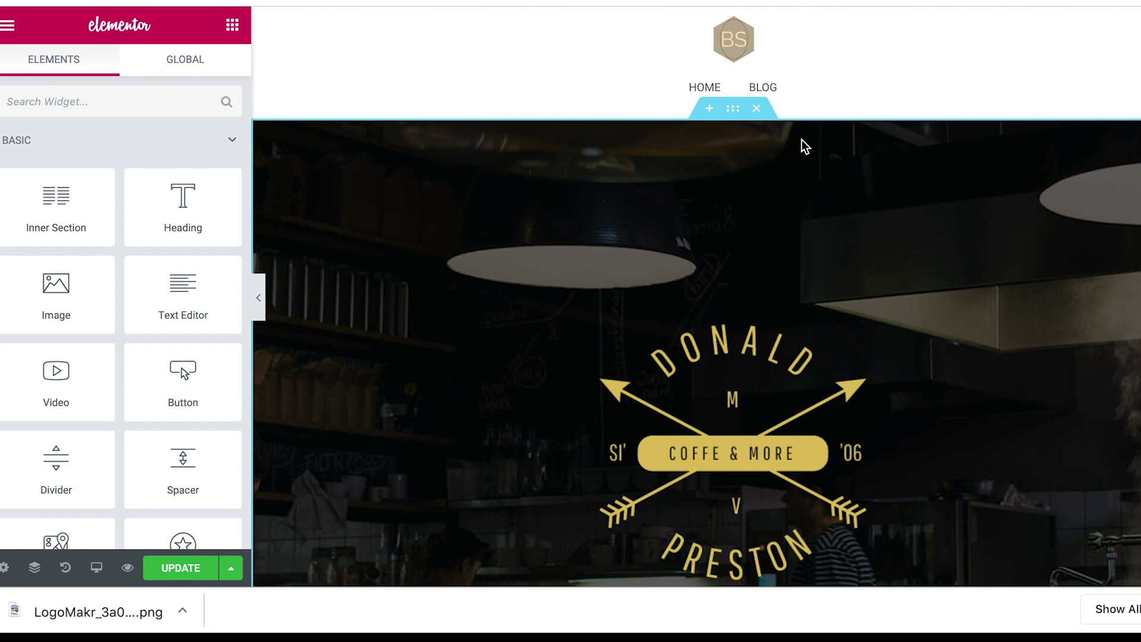
left_click(733, 113)
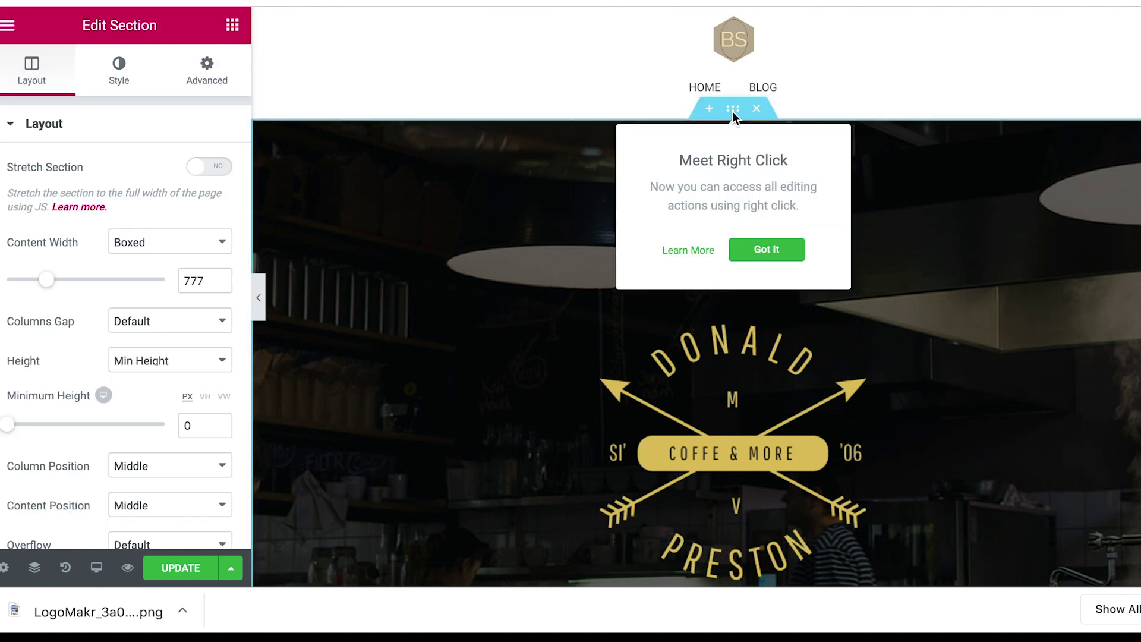
left_click(120, 74)
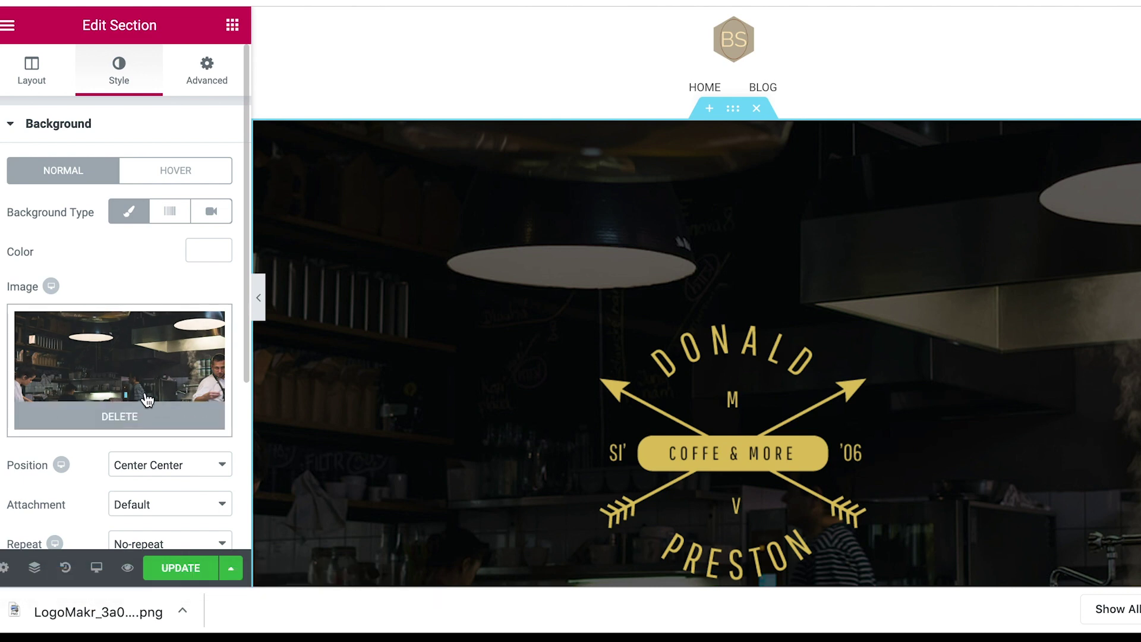
left_click(145, 408)
left_click(112, 278)
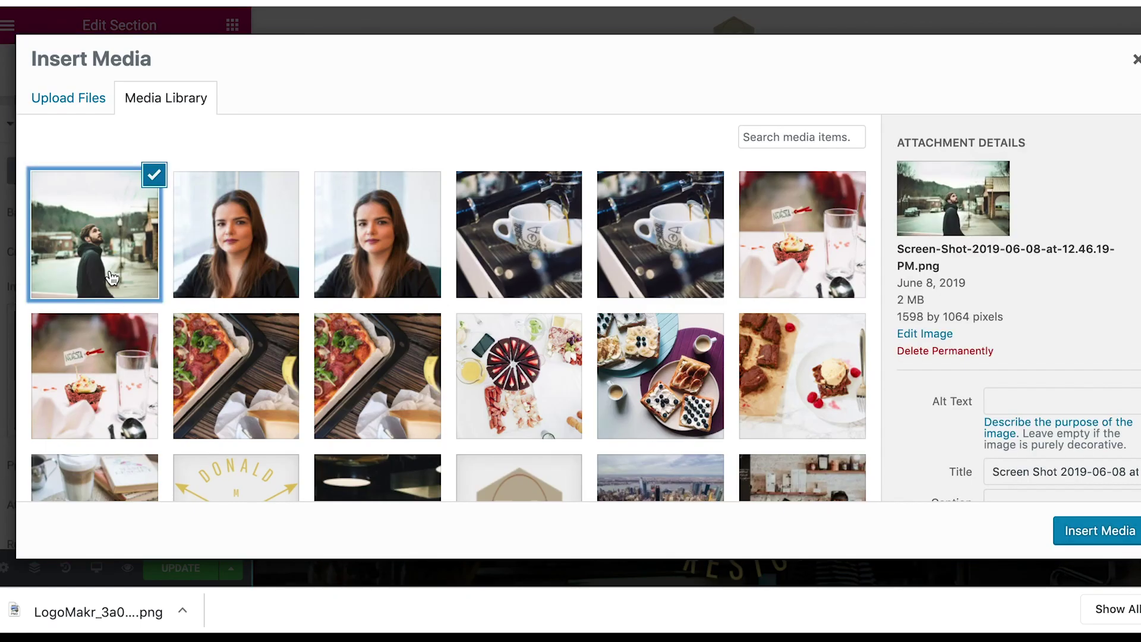
left_click(1116, 531)
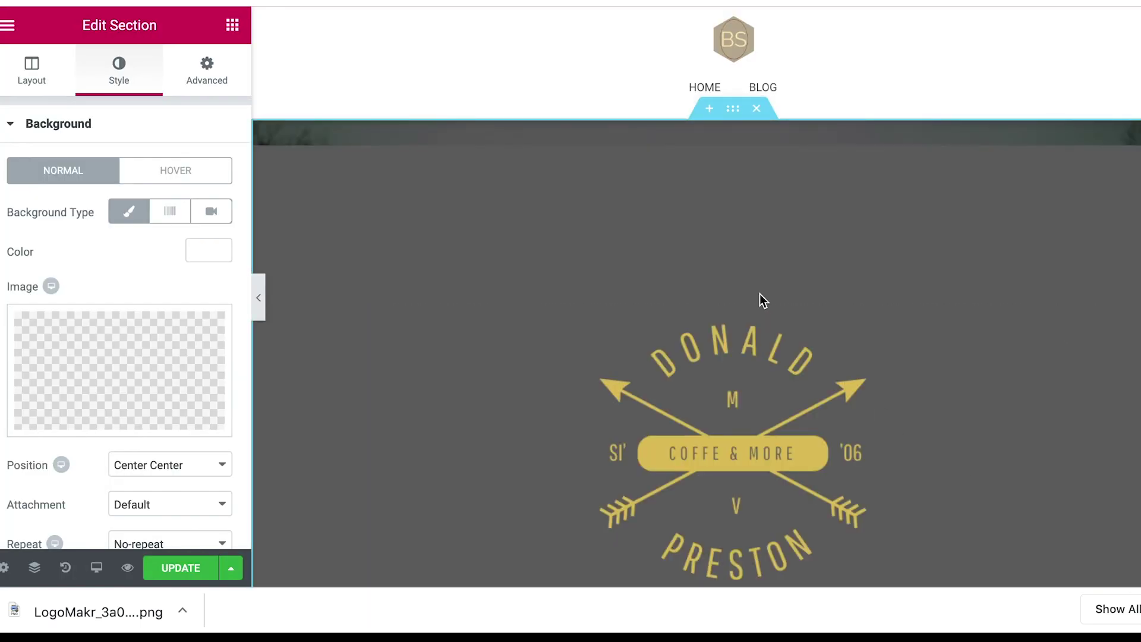
- Replace the Donald Preston logo in the hero with the hexagonal BS logo from the media library
scroll(583, 222, "down", 1)
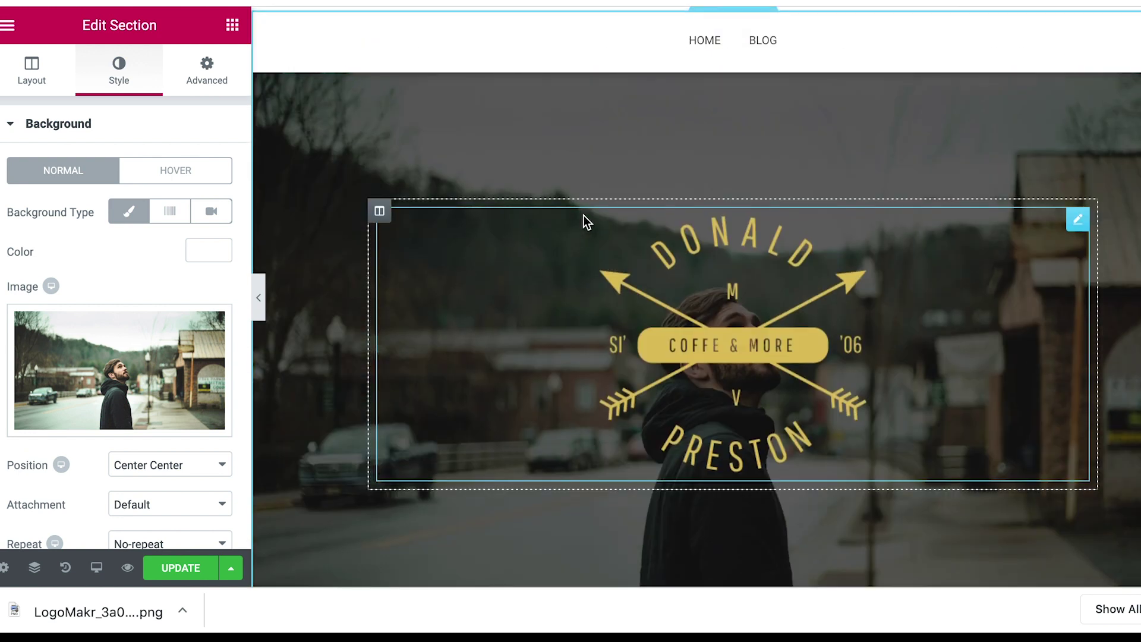
left_click(706, 260)
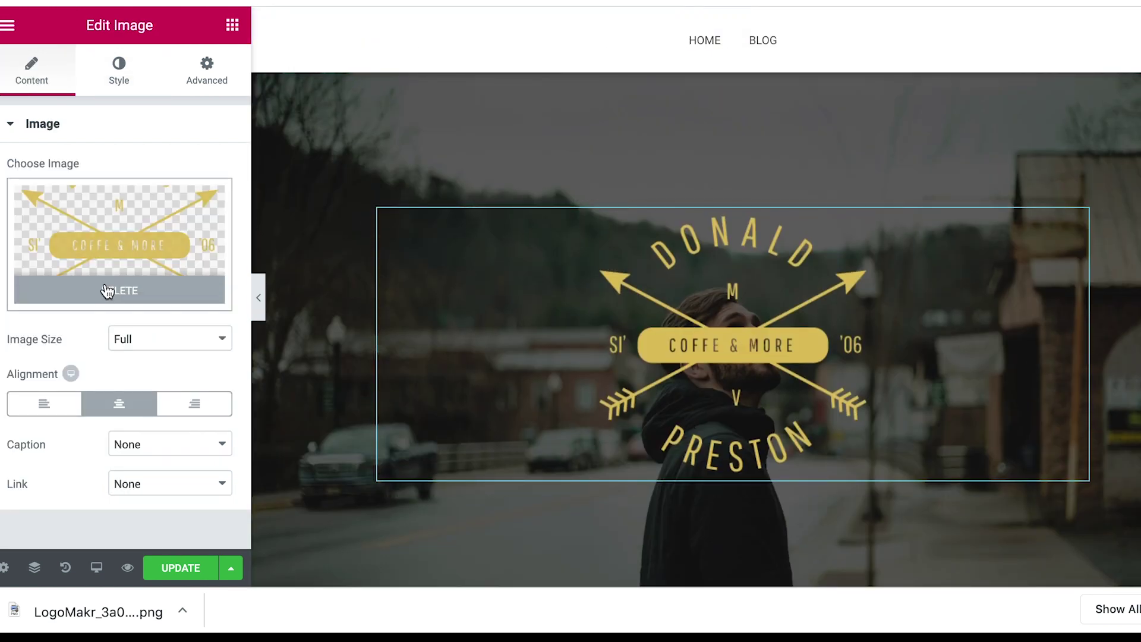
left_click(107, 291)
left_click(116, 242)
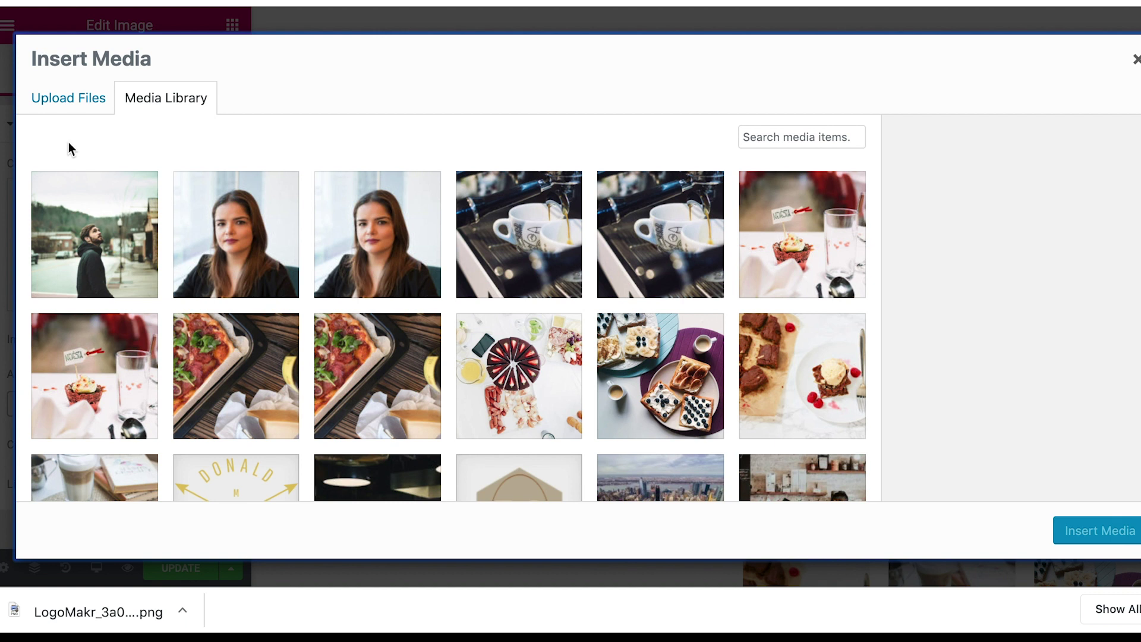
scroll(347, 246, "down", 2)
left_click(504, 409)
left_click(1074, 529)
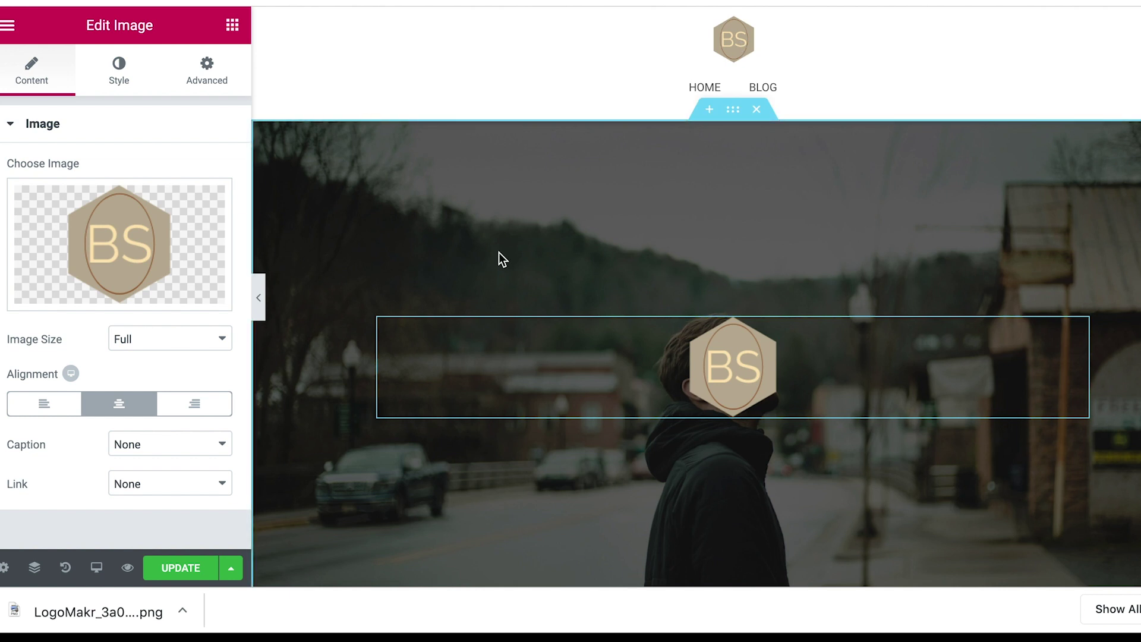
- Enlarge the hero's BS logo to a width just over 75% and a maximum width of 84%
left_click(740, 117)
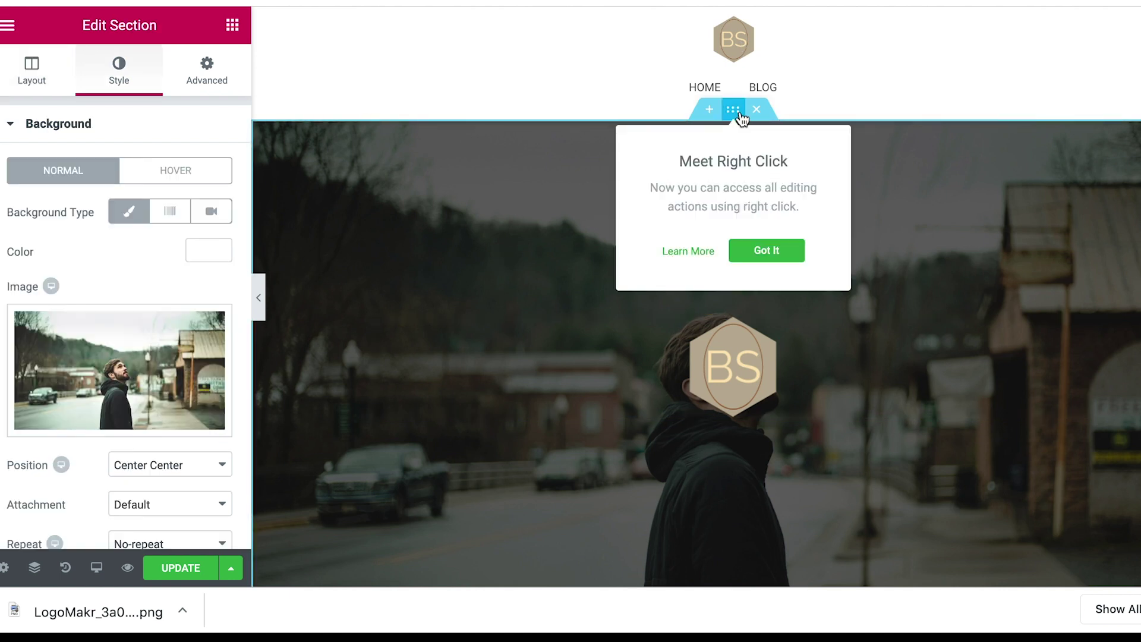
left_click(425, 189)
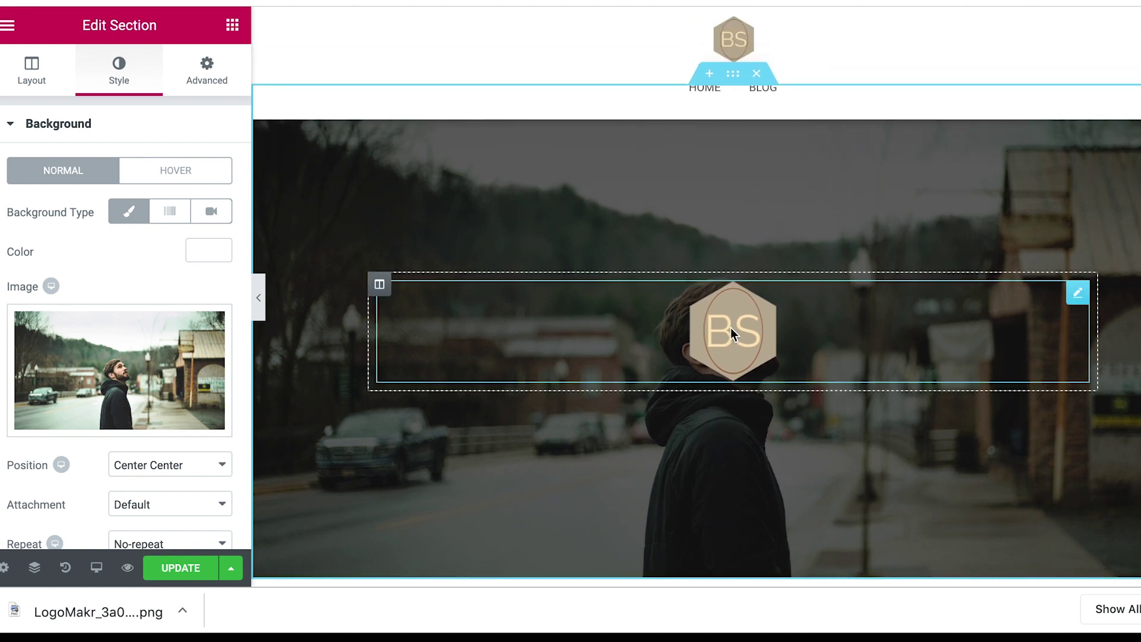
left_click(731, 330)
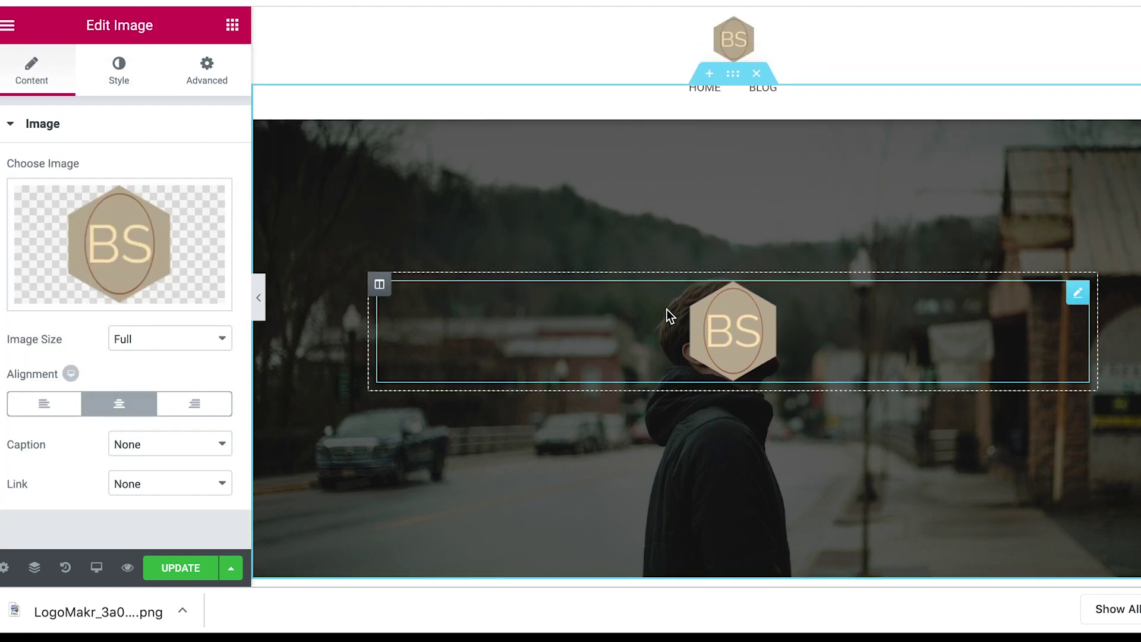
left_click(125, 76)
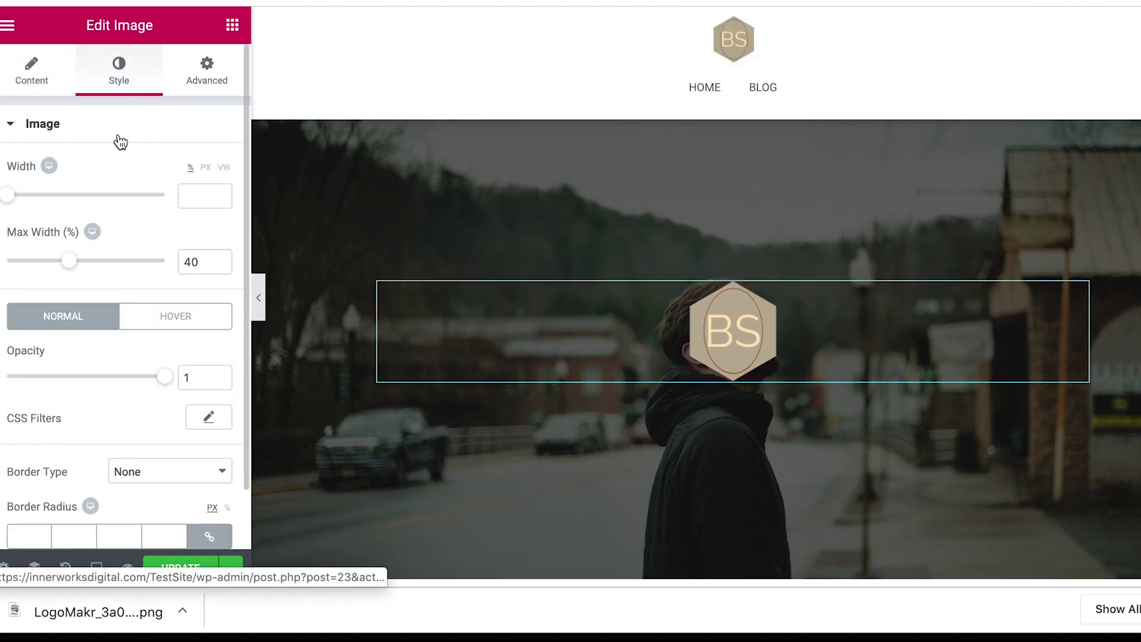
left_click_drag(18, 200, 128, 204)
left_click_drag(70, 261, 142, 270)
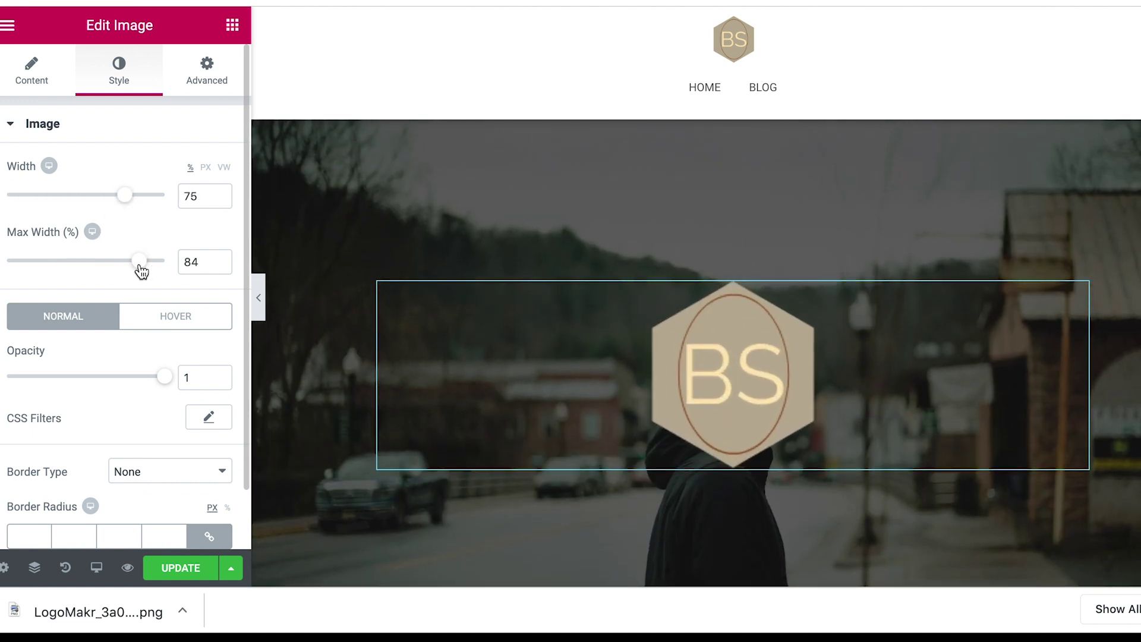
left_click_drag(122, 204, 126, 197)
scroll(143, 398, "down", 1)
scroll(150, 408, "up", 1)
left_click(199, 89)
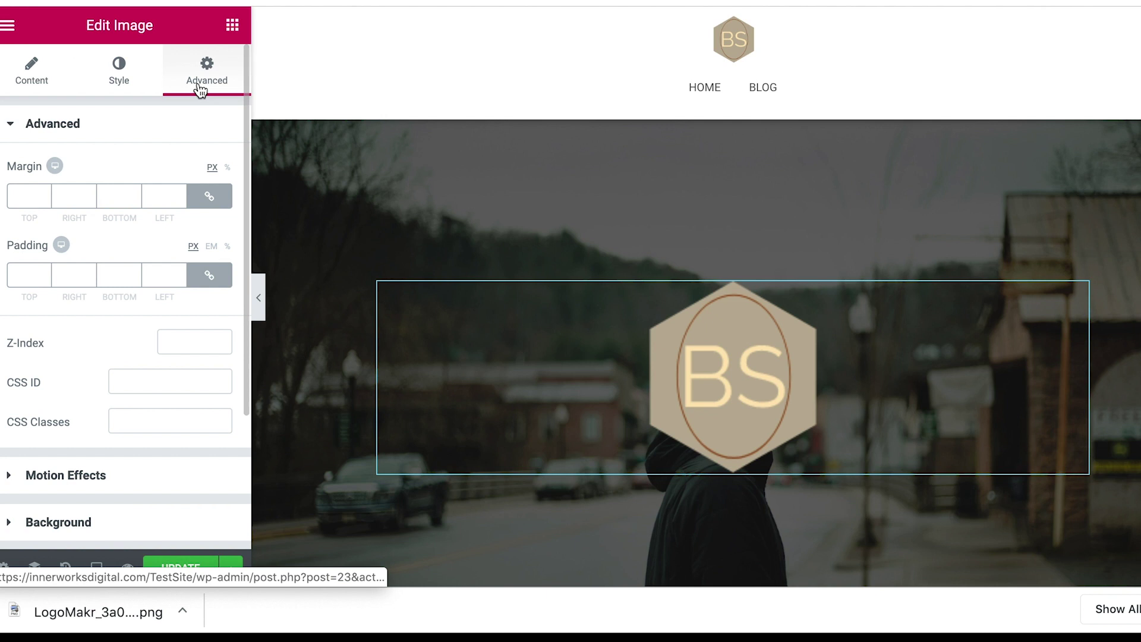
scroll(118, 327, "down", 2)
left_click(46, 364)
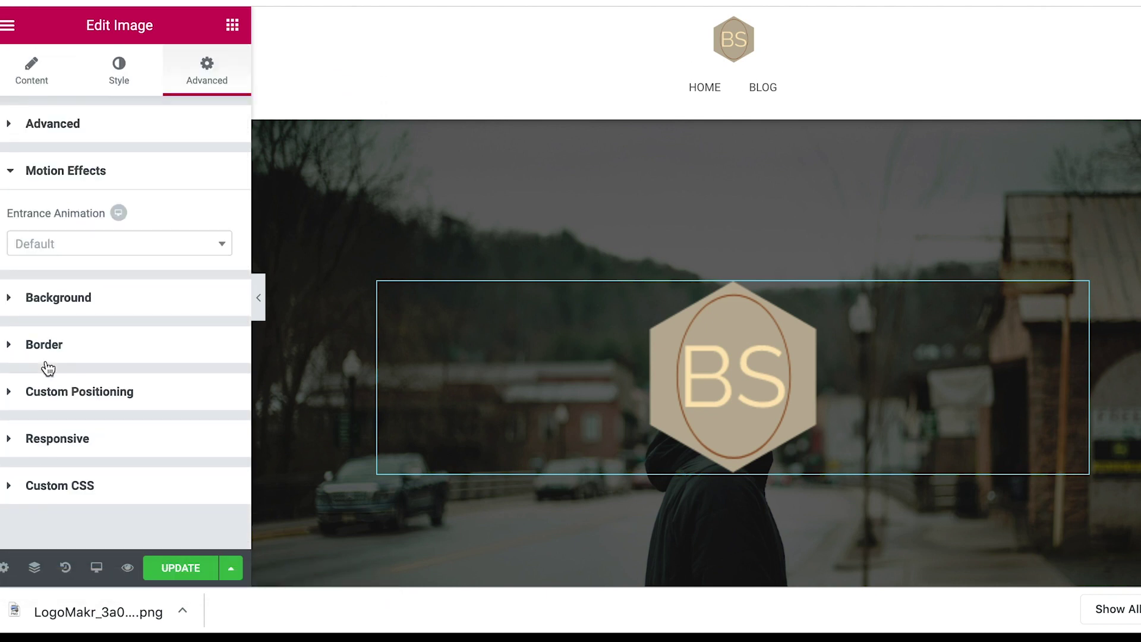
left_click(7, 145)
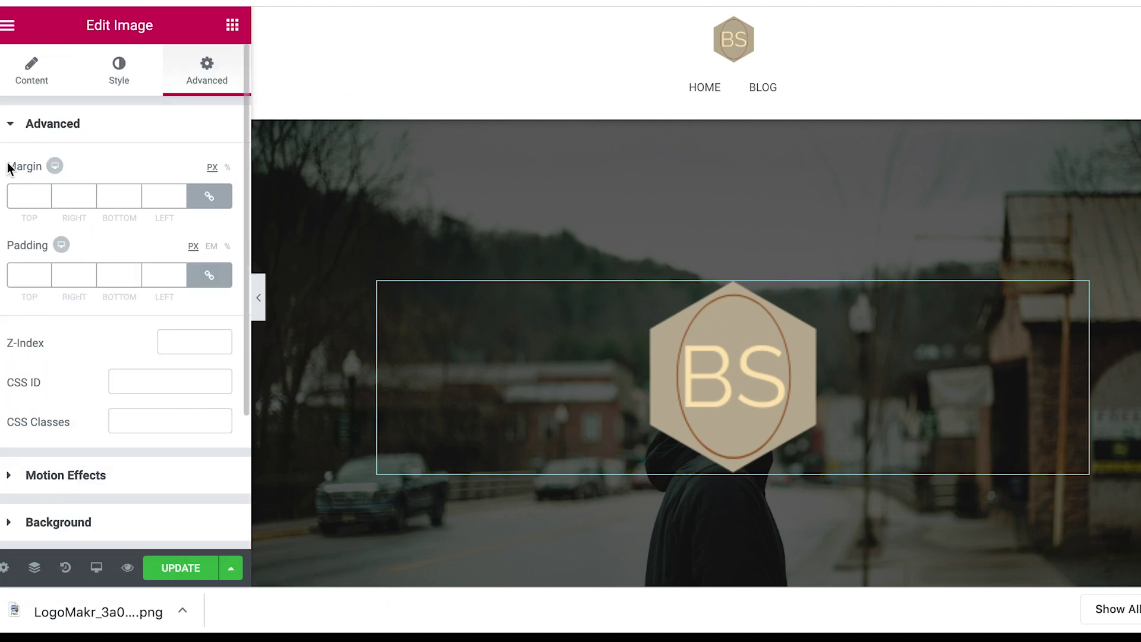
left_click(30, 77)
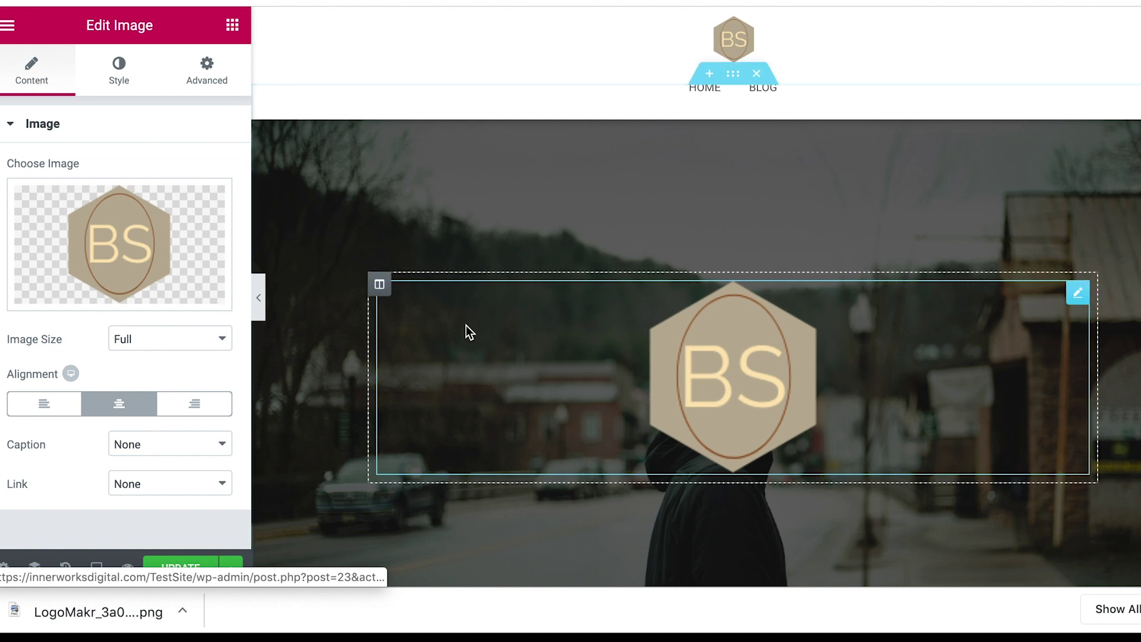
- Set the hero section's background image attachment to Fixed after trying Scroll, keeping its position at Center Center
left_click(737, 82)
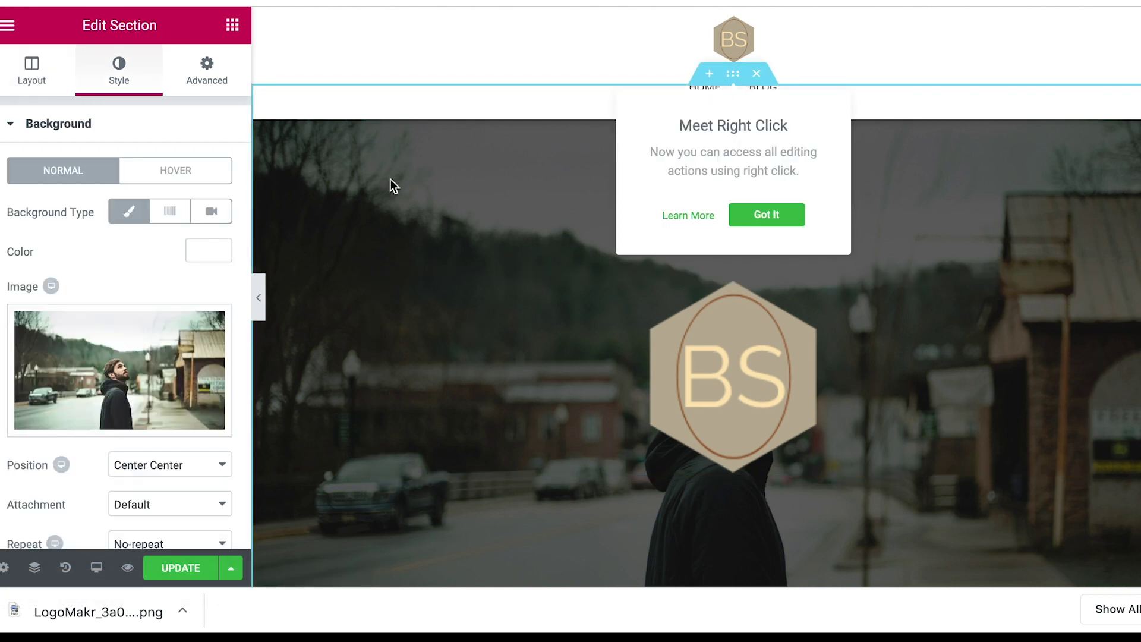
left_click(117, 273)
scroll(117, 274, "down", 4)
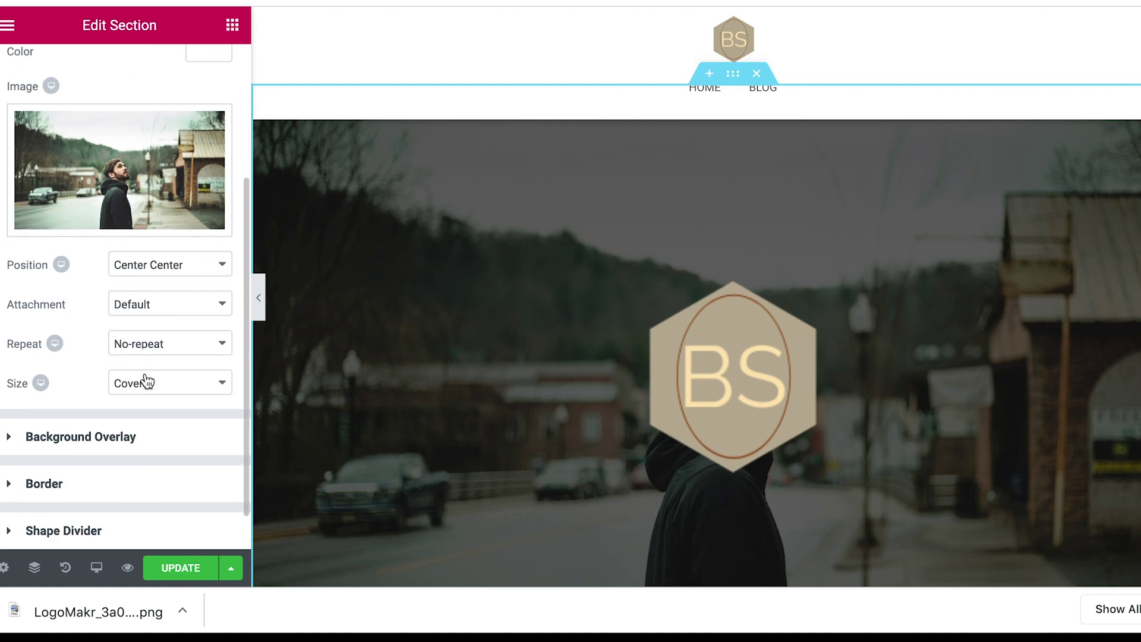
left_click(139, 265)
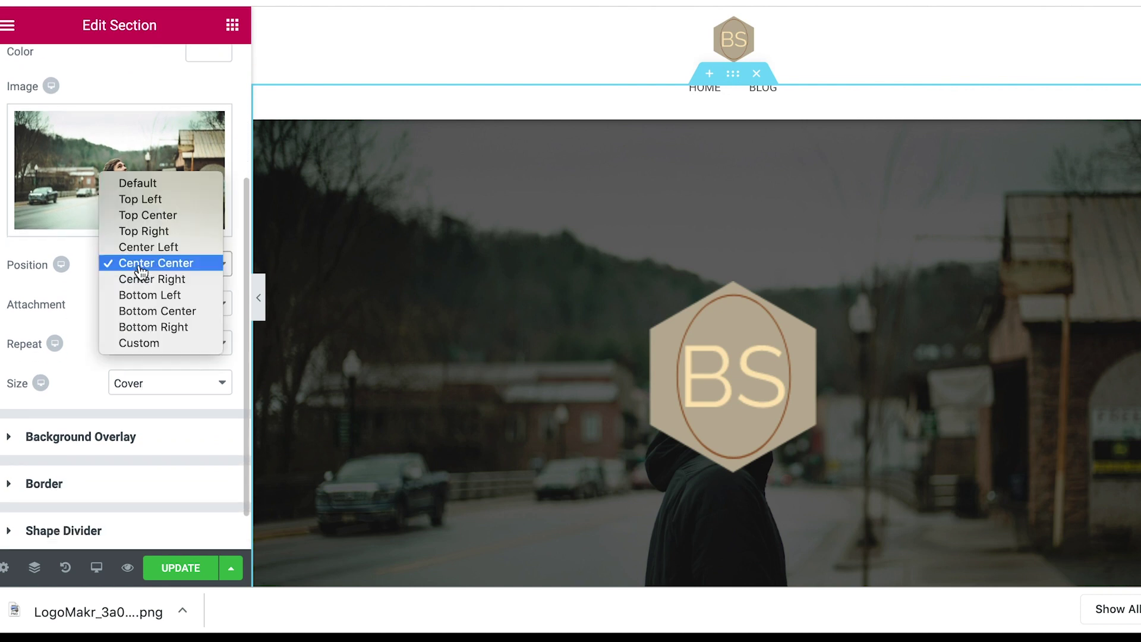
left_click(139, 266)
left_click(128, 309)
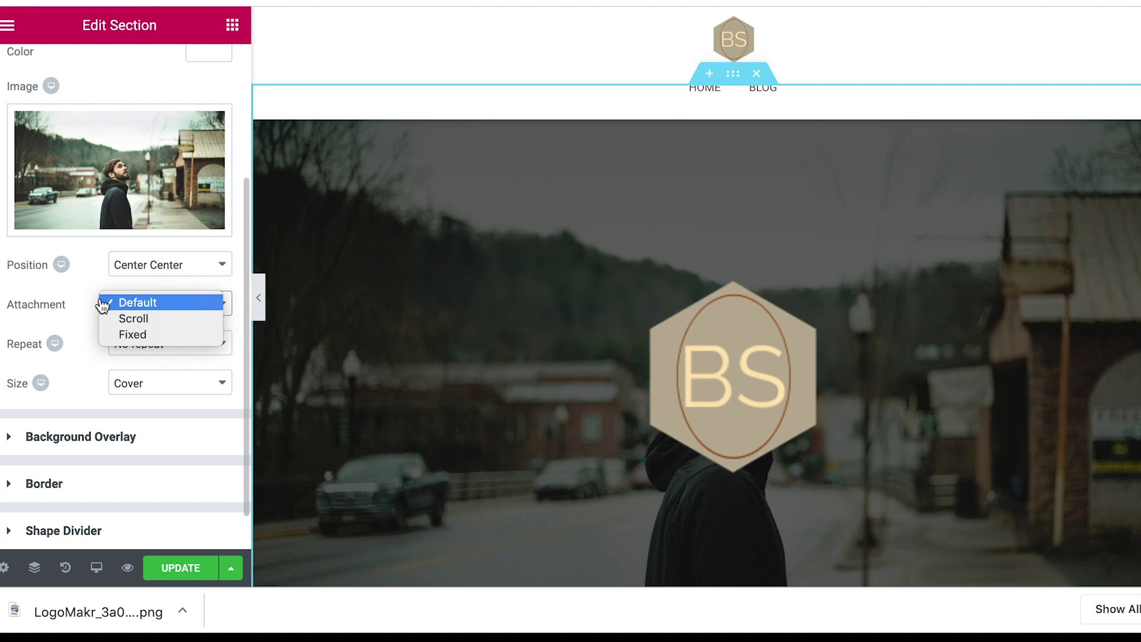
left_click(117, 317)
scroll(419, 186, "down", 1)
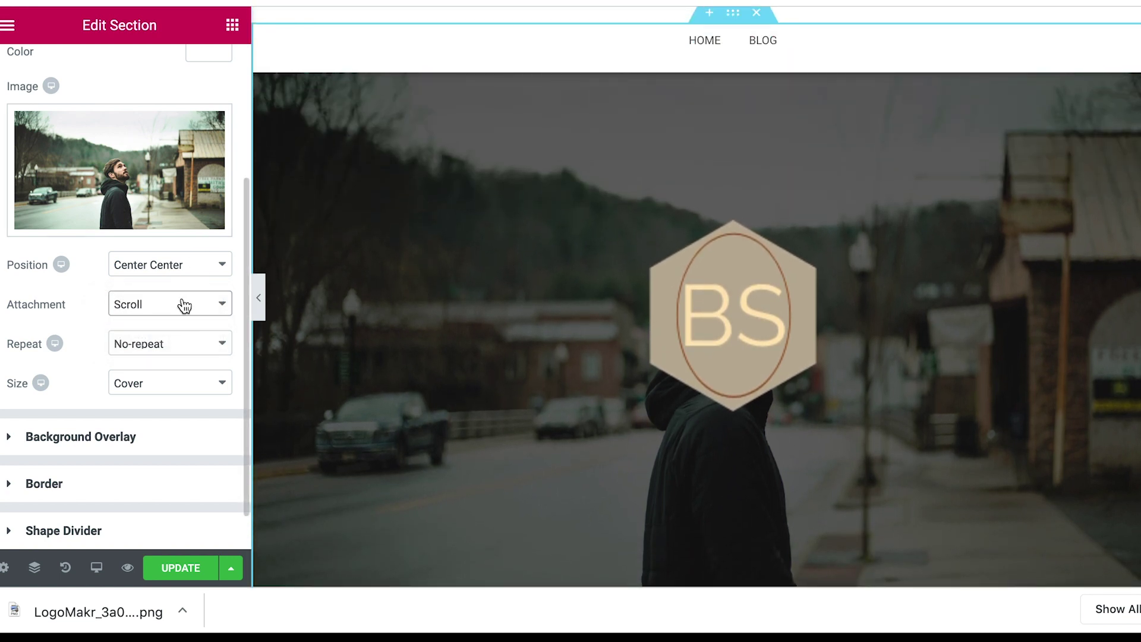
left_click(184, 305)
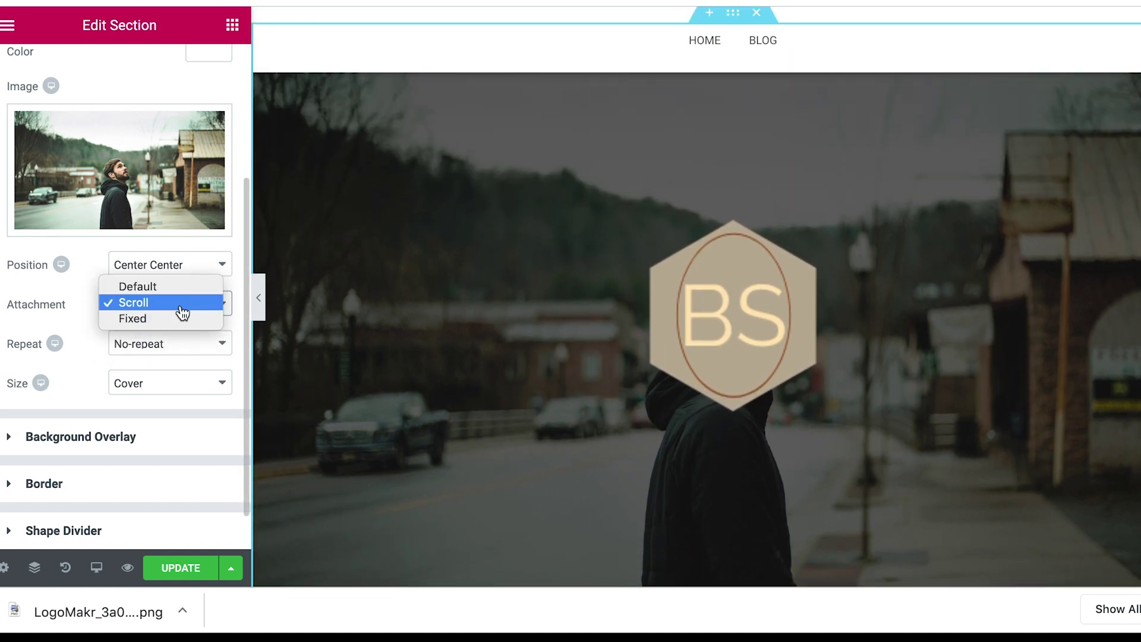
left_click(178, 320)
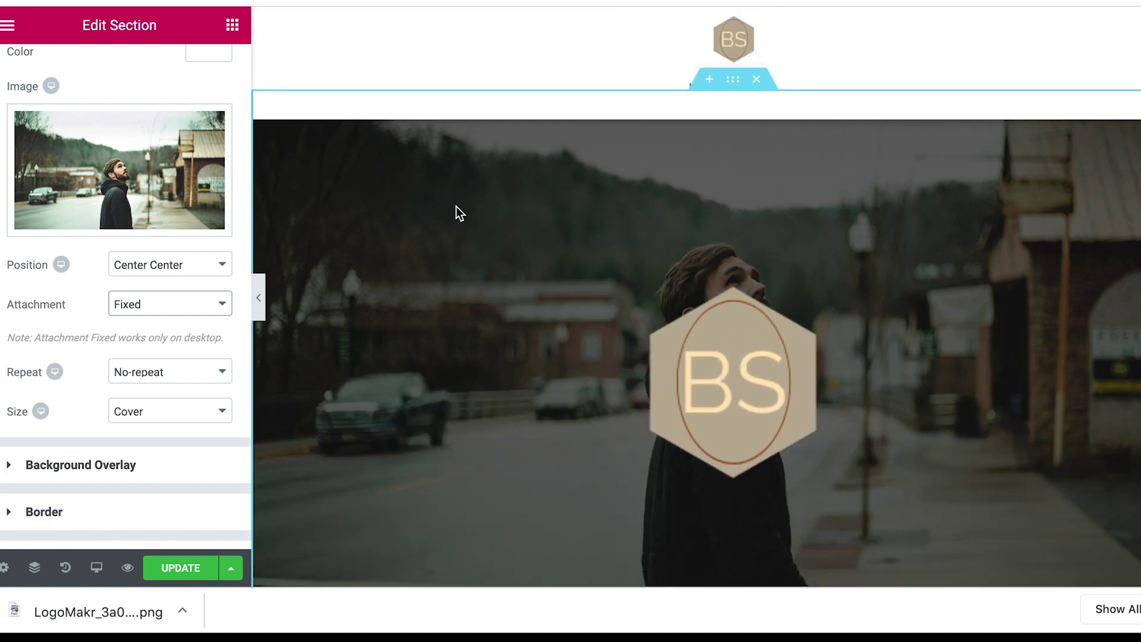
- Preview the fixed background effect from the hero's logo down to the Our Sweets section
left_click(722, 370)
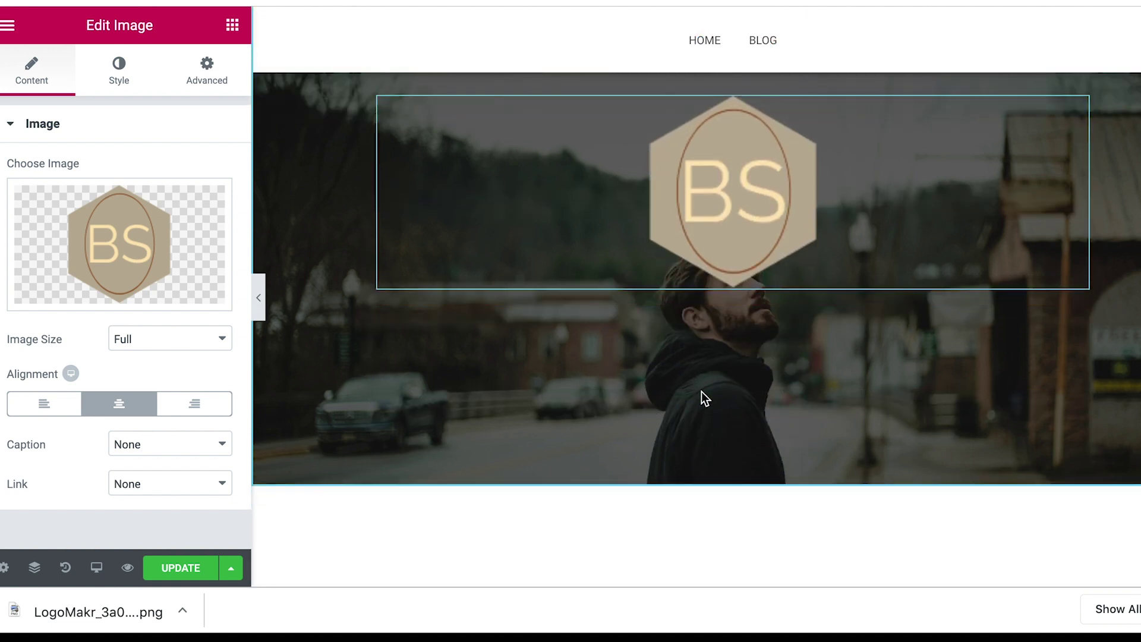
right_click(701, 390)
scroll(638, 399, "down", 4)
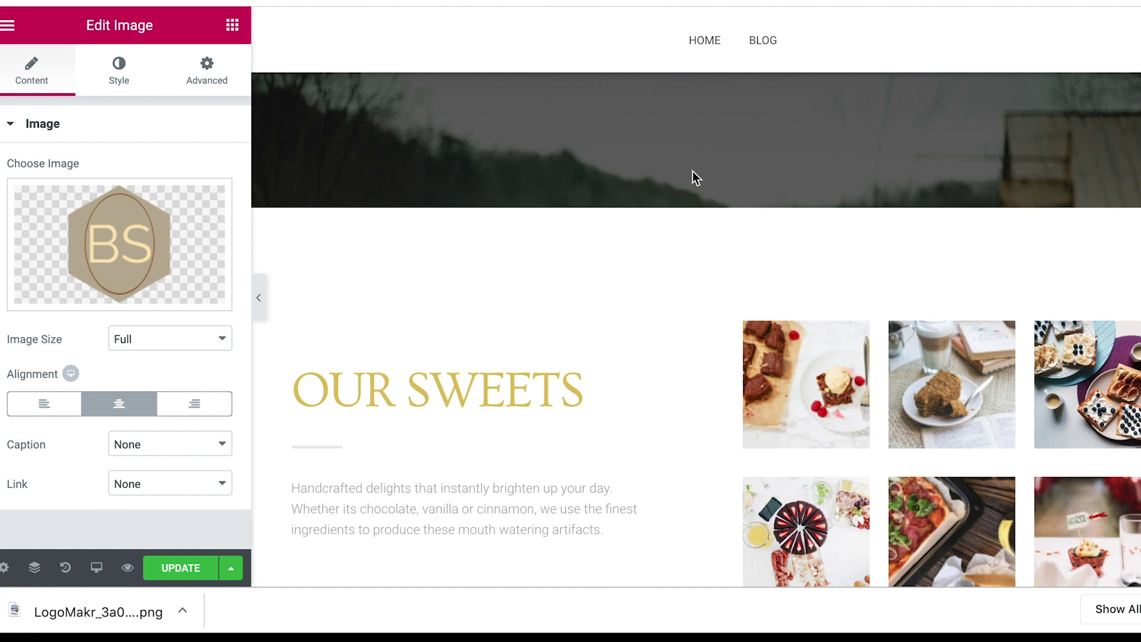
- Change the text color of the Our Sweets heading to near-black #11070a
scroll(711, 240, "down", 2)
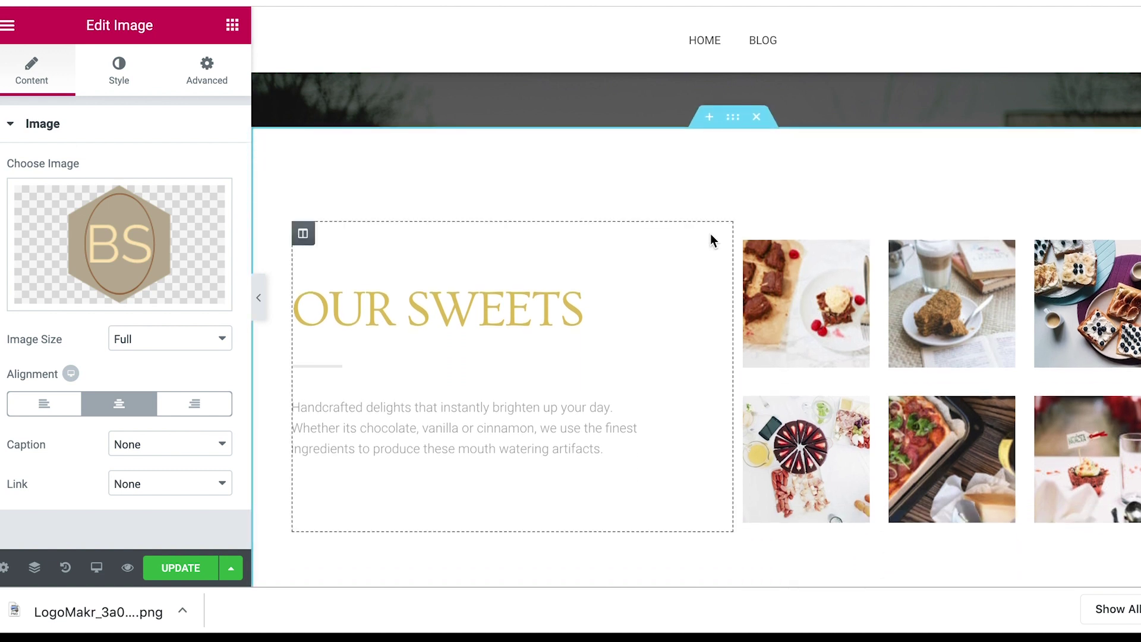
scroll(710, 235, "down", 1)
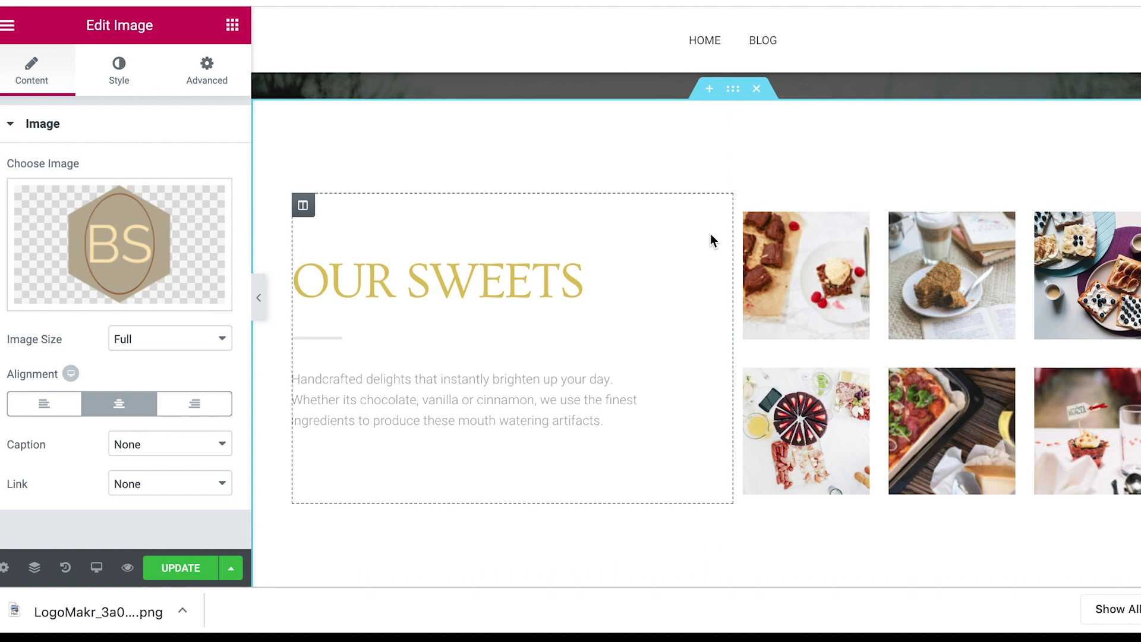
scroll(712, 240, "up", 5)
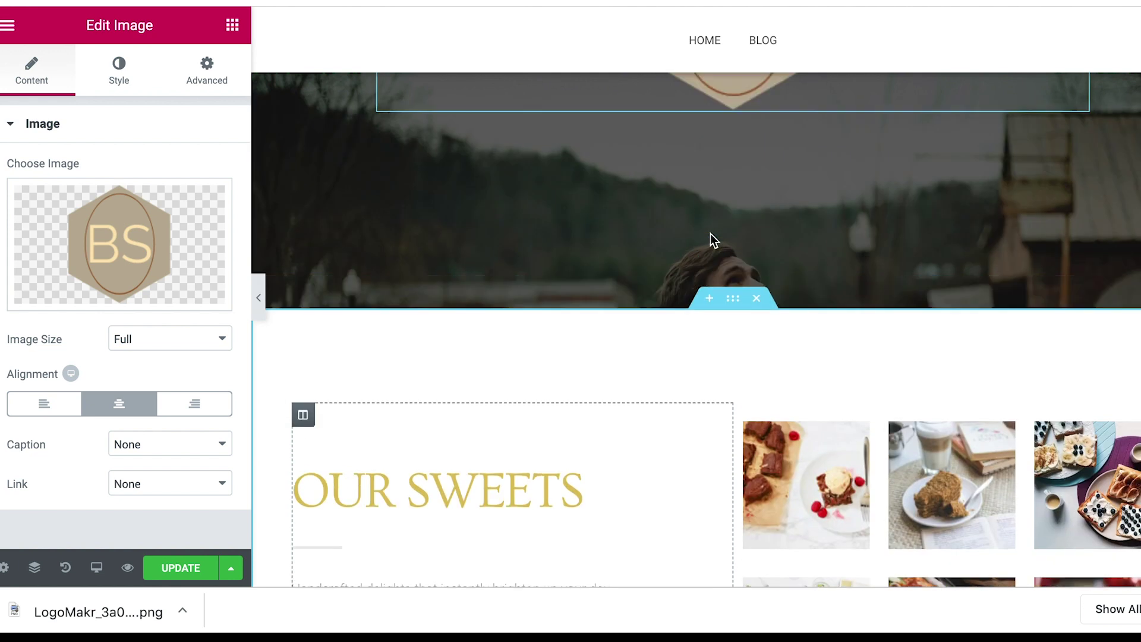
scroll(712, 238, "down", 5)
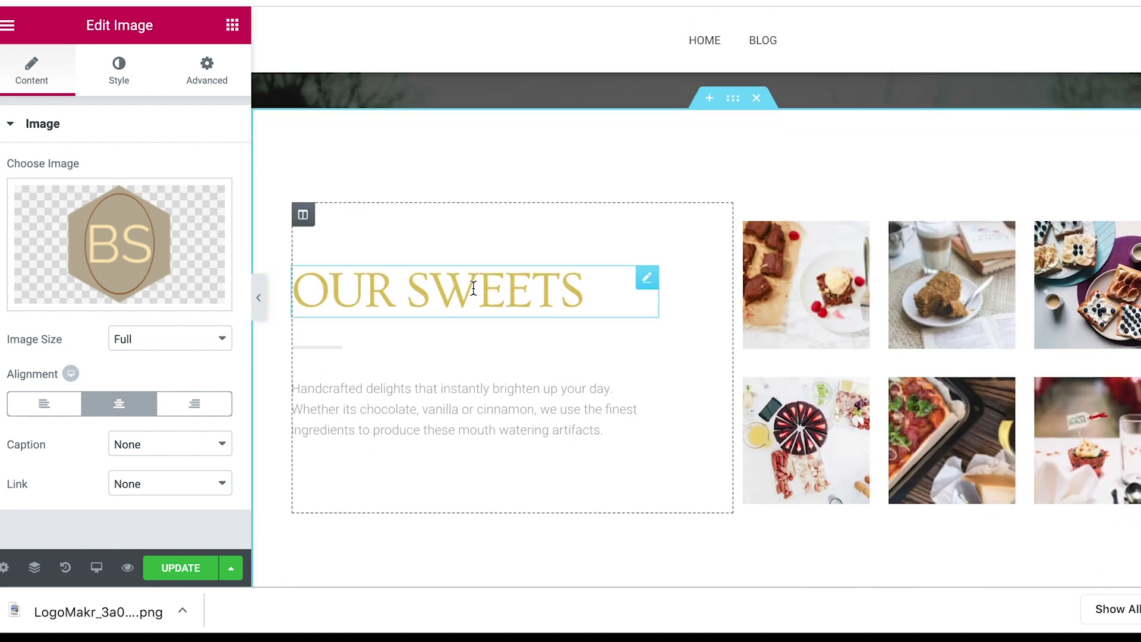
left_click(558, 282)
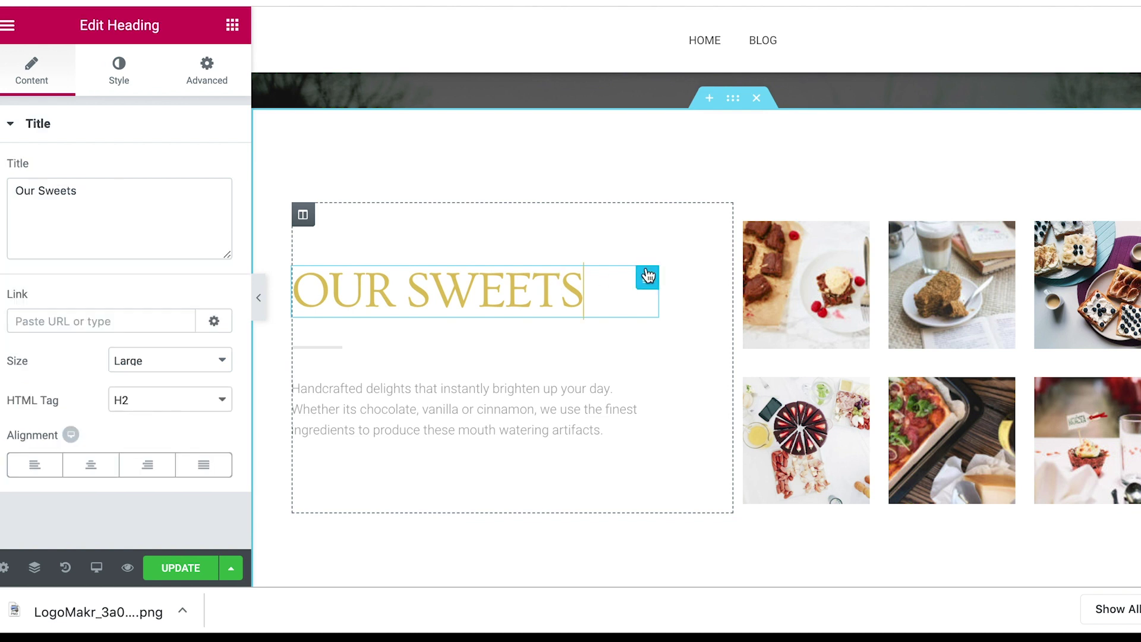
triple_click(509, 296)
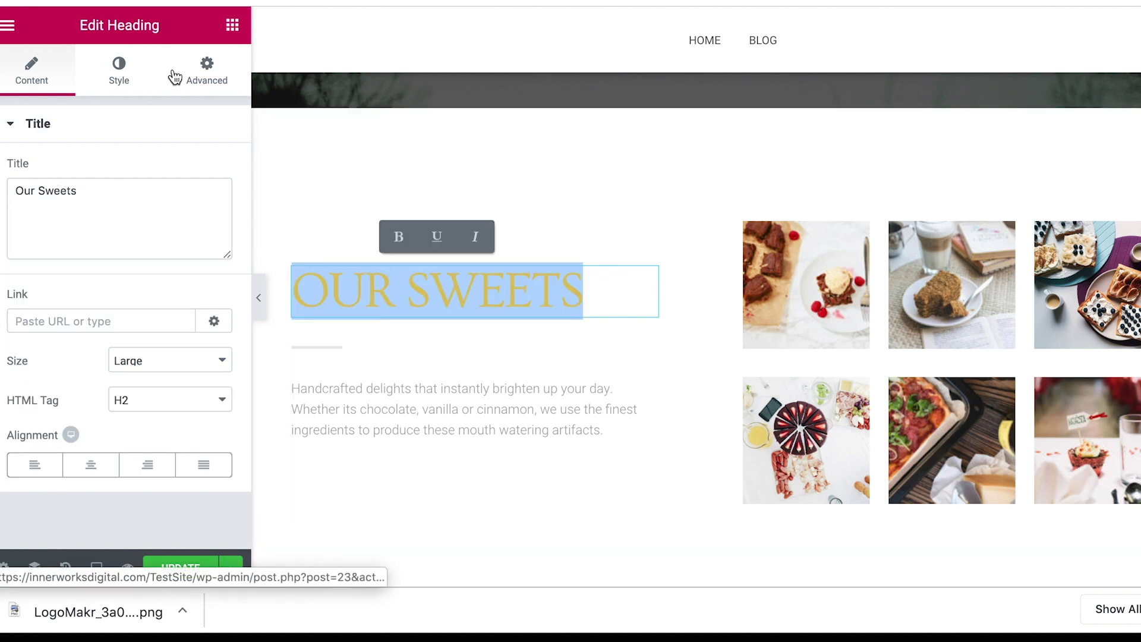
left_click(116, 73)
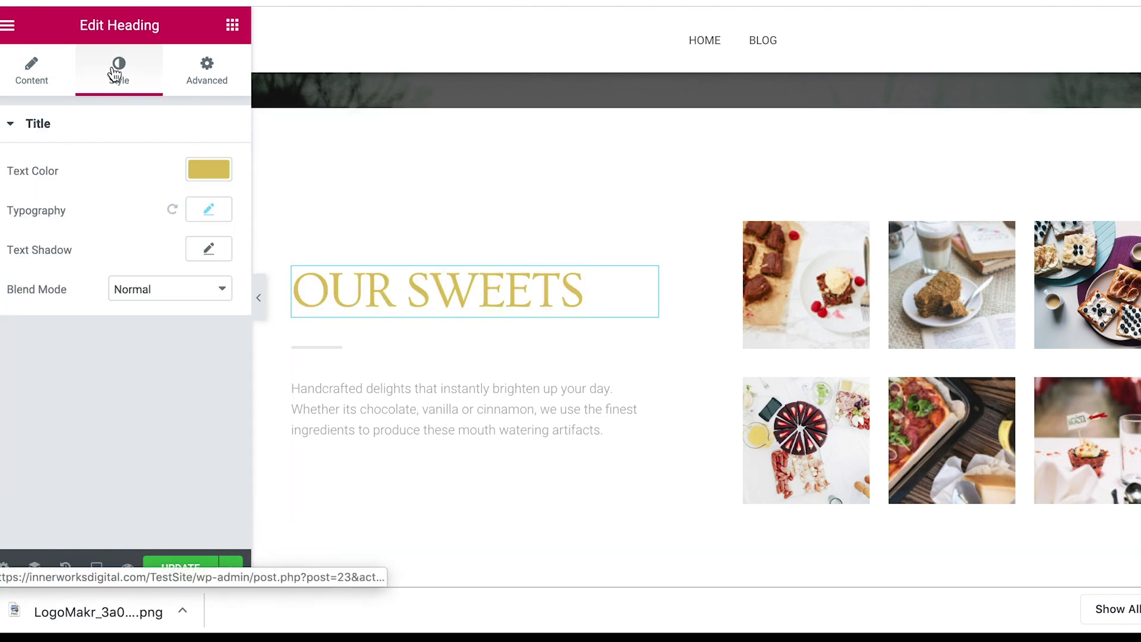
left_click(206, 169)
left_click(123, 286)
left_click_drag(122, 285, 220, 354)
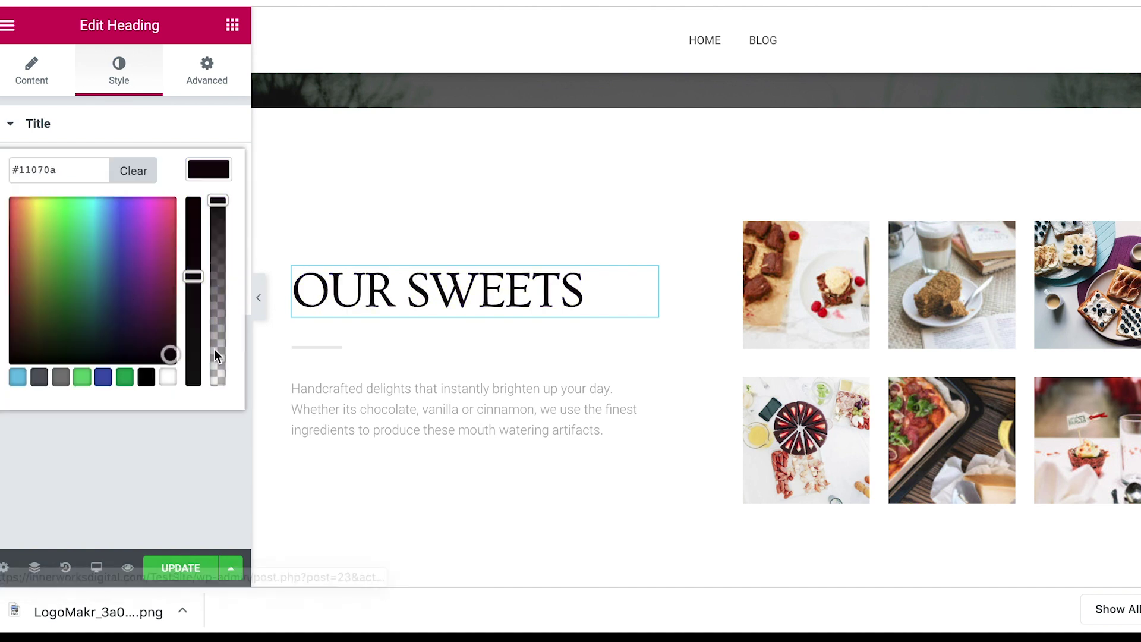
left_click(187, 113)
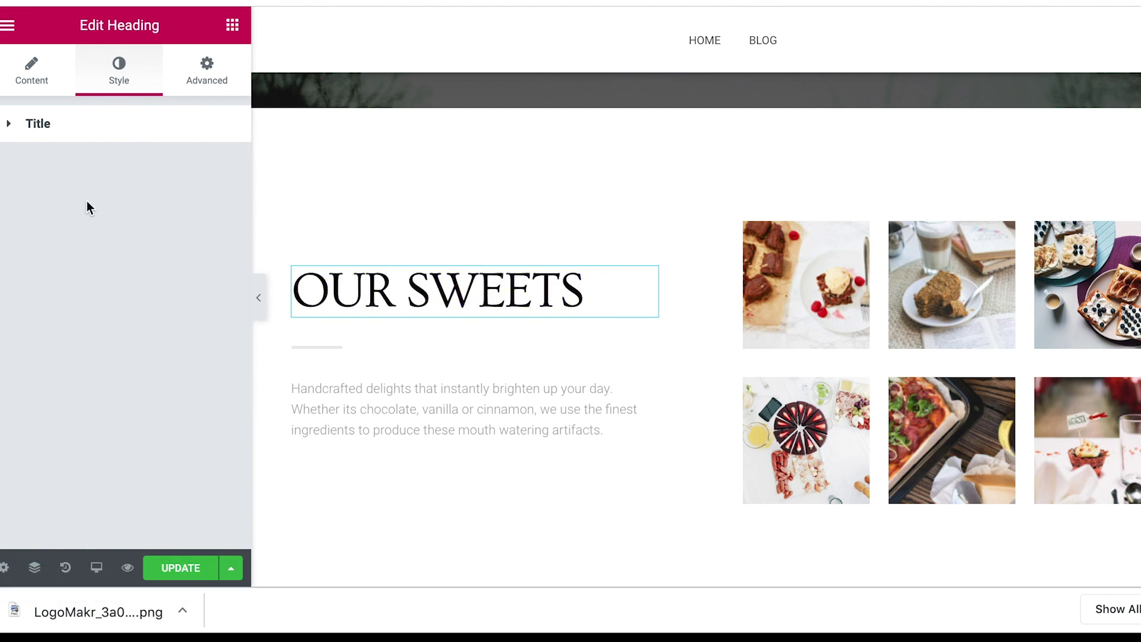
left_click(20, 126)
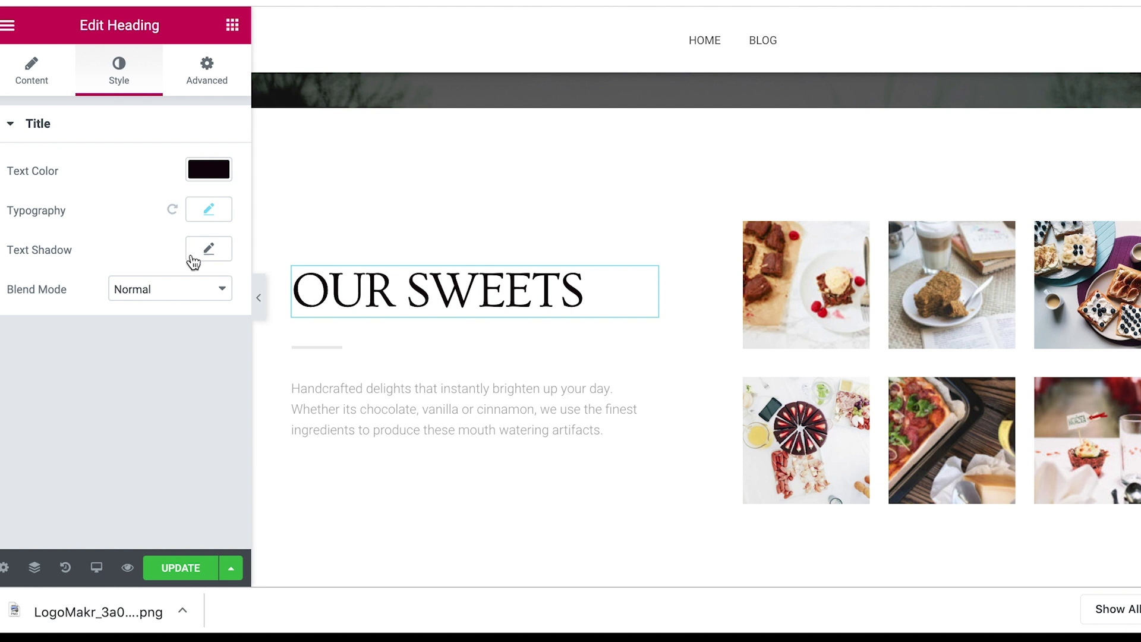
- Change the text color of the paragraph under the Our Sweets heading to #111111
left_click(369, 406)
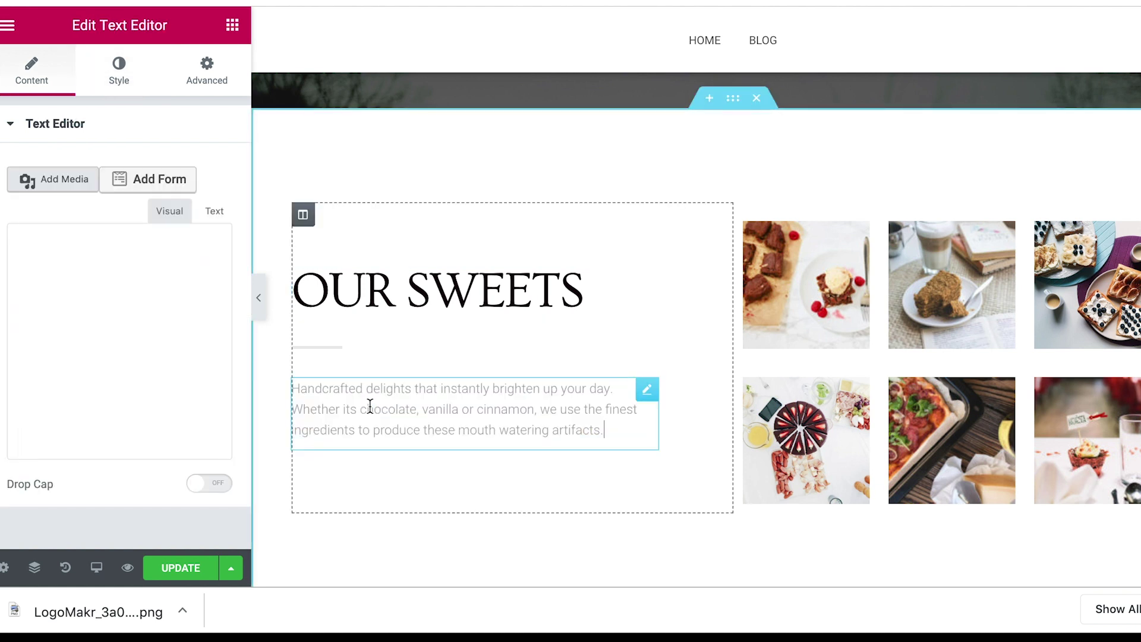
double_click(369, 408)
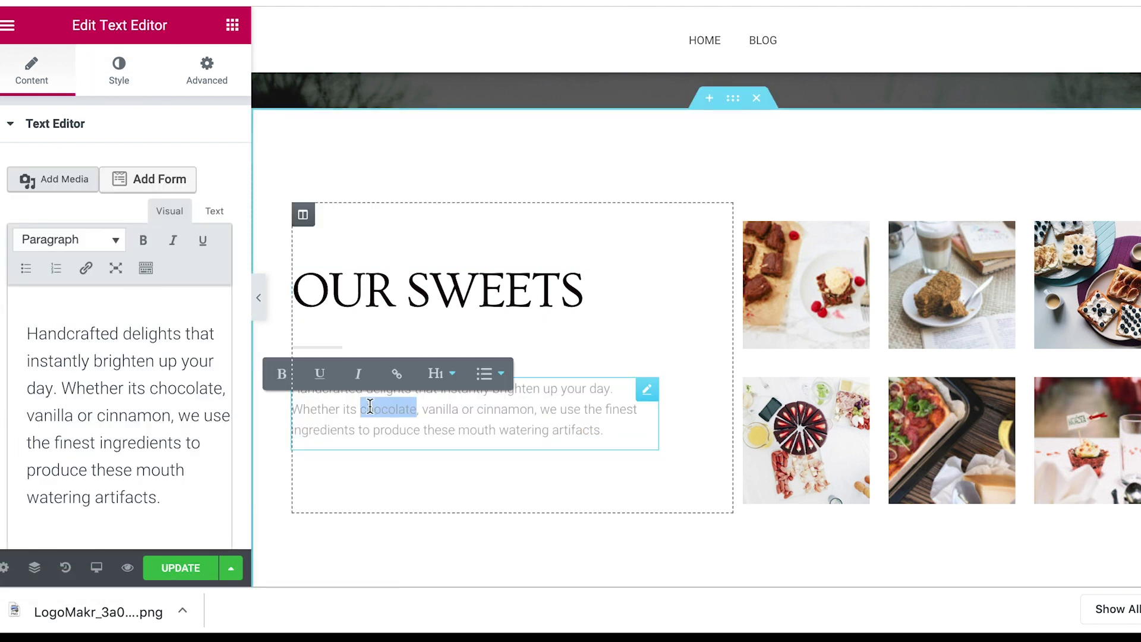
left_click(370, 407)
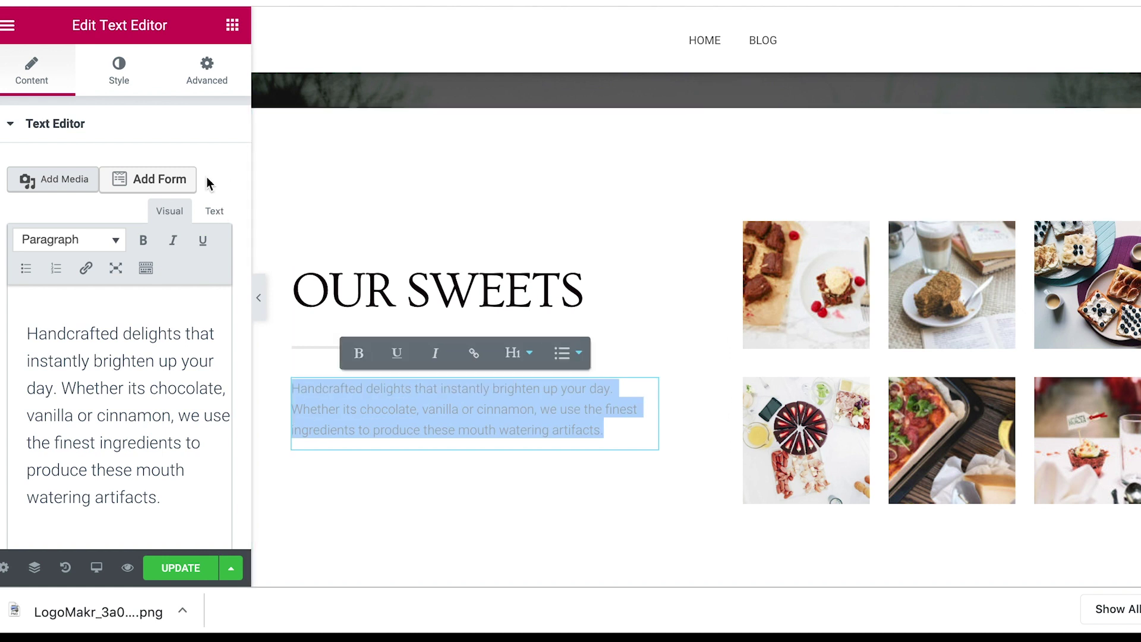
left_click(153, 91)
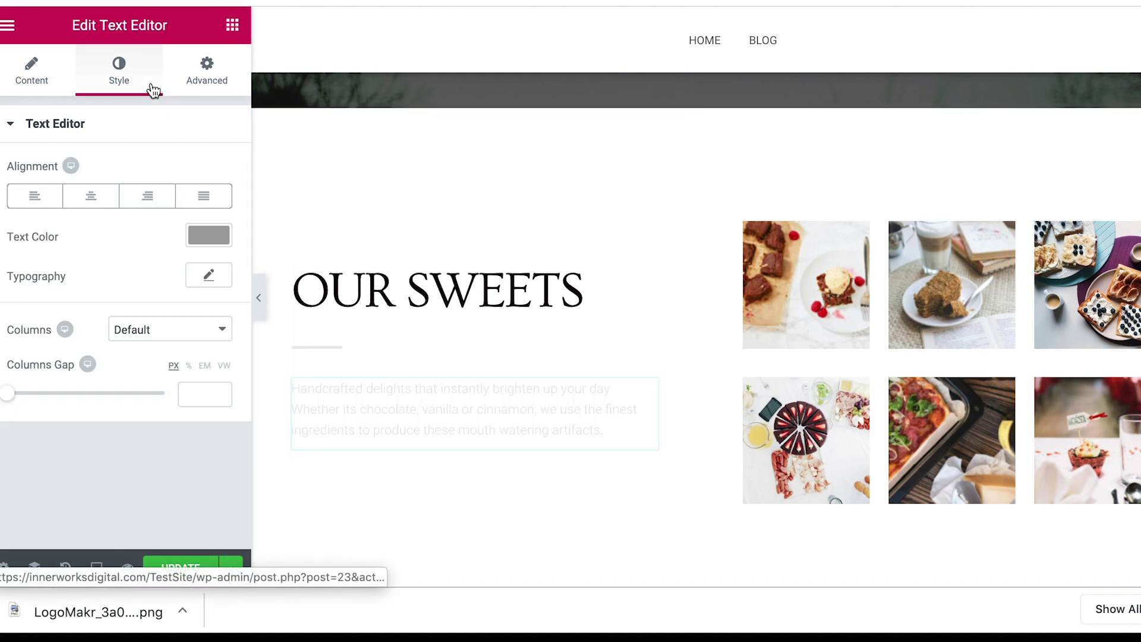
left_click(223, 234)
mouse_move(158, 334)
left_mouse_down()
mouse_move(169, 419)
mouse_move(201, 428)
left_mouse_up()
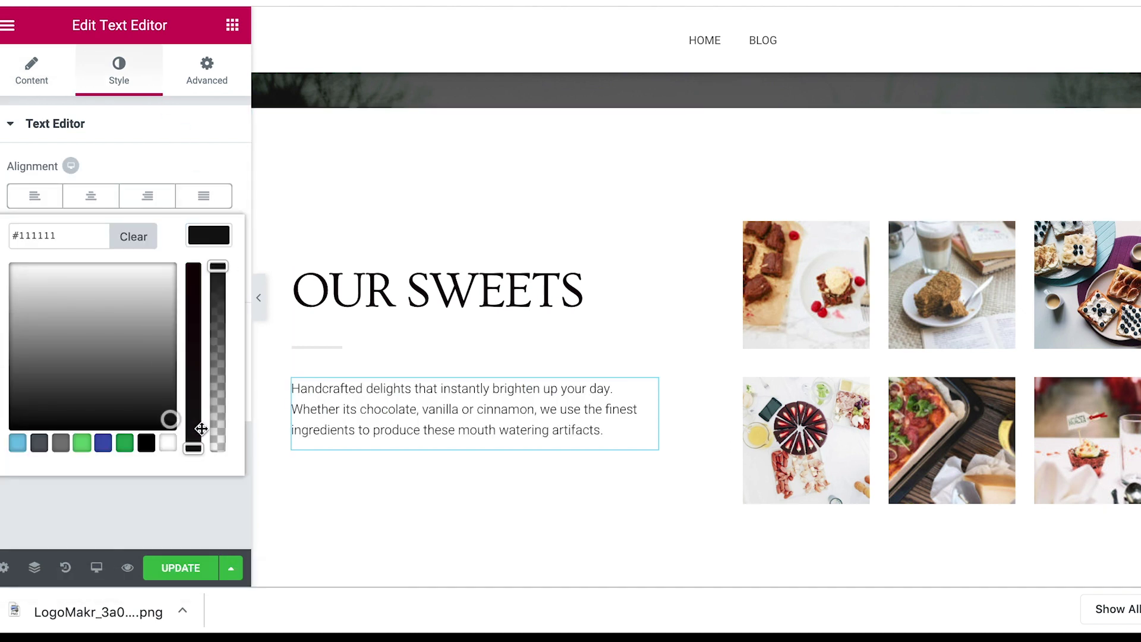
left_click(145, 523)
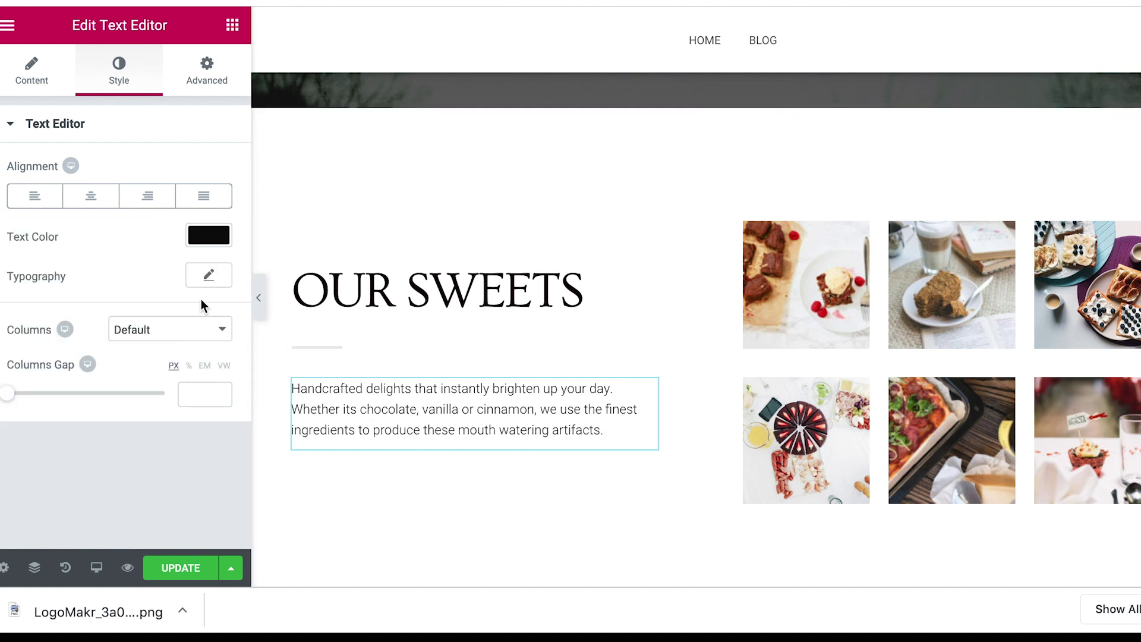
- Check the Our Sweets heading's typography and set the paragraph below it to the same font family, Ovo
left_click(378, 305)
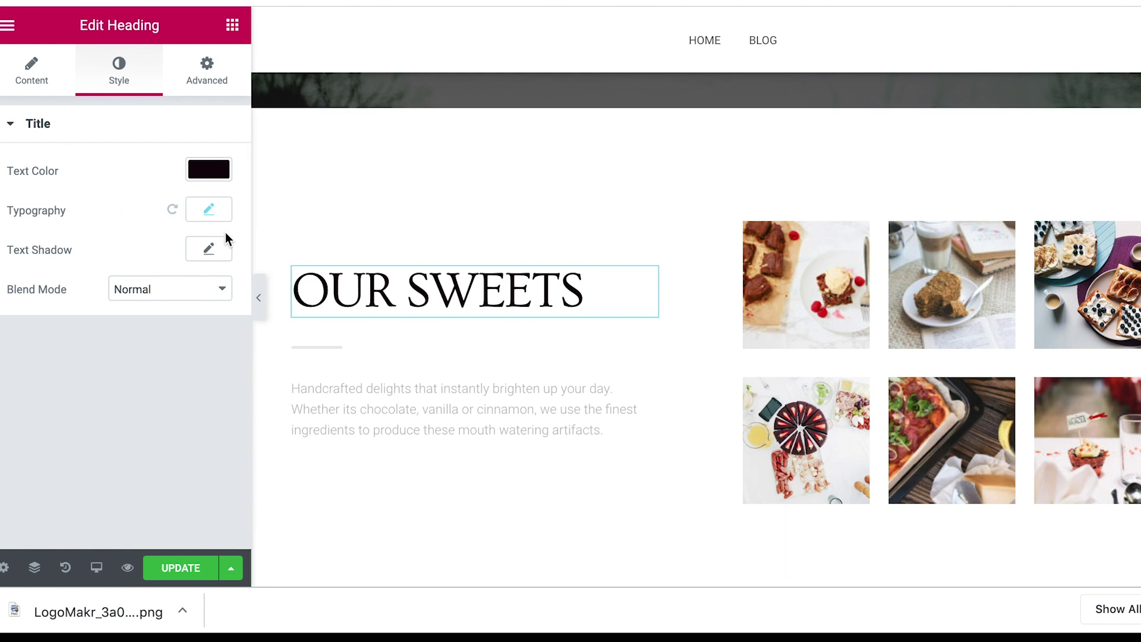
left_click(211, 209)
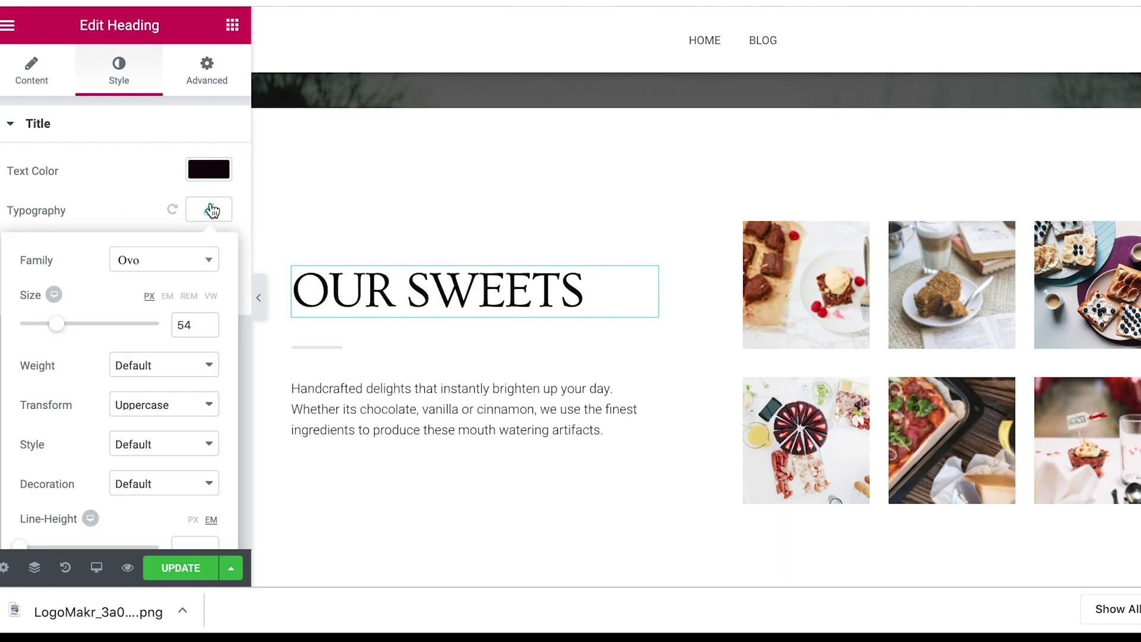
left_click(88, 209)
left_click(332, 403)
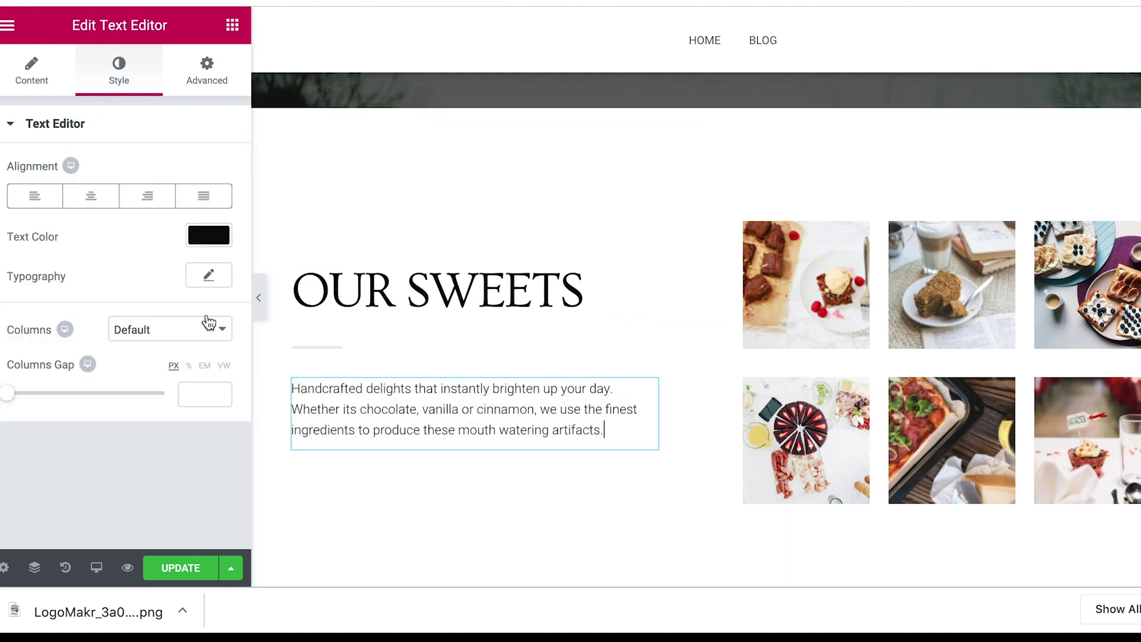
left_click(210, 83)
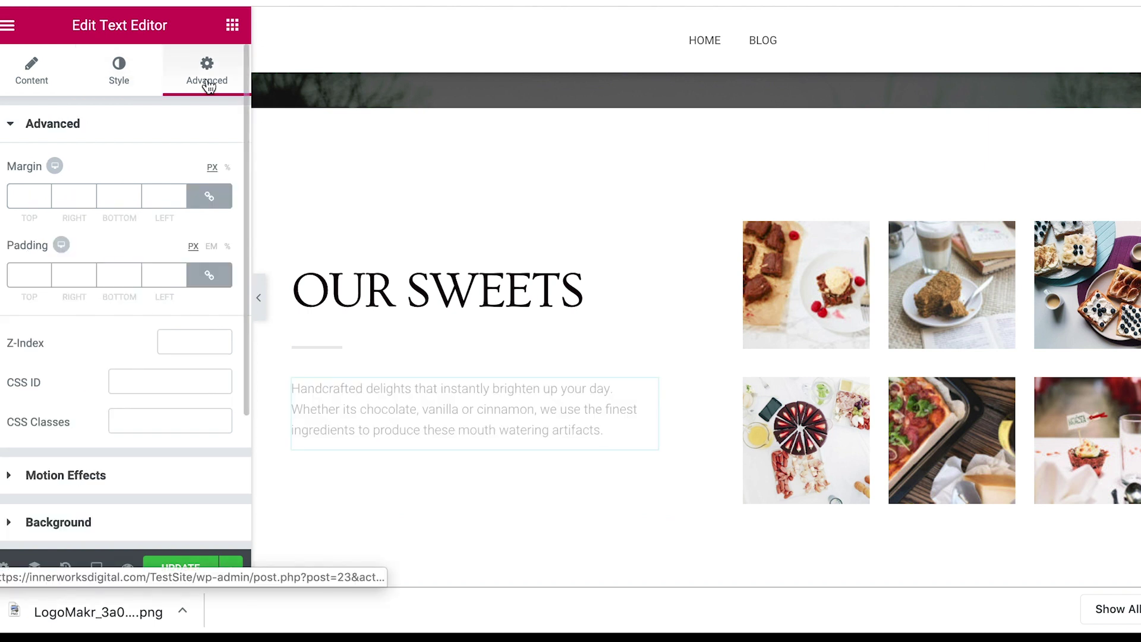
left_click(136, 70)
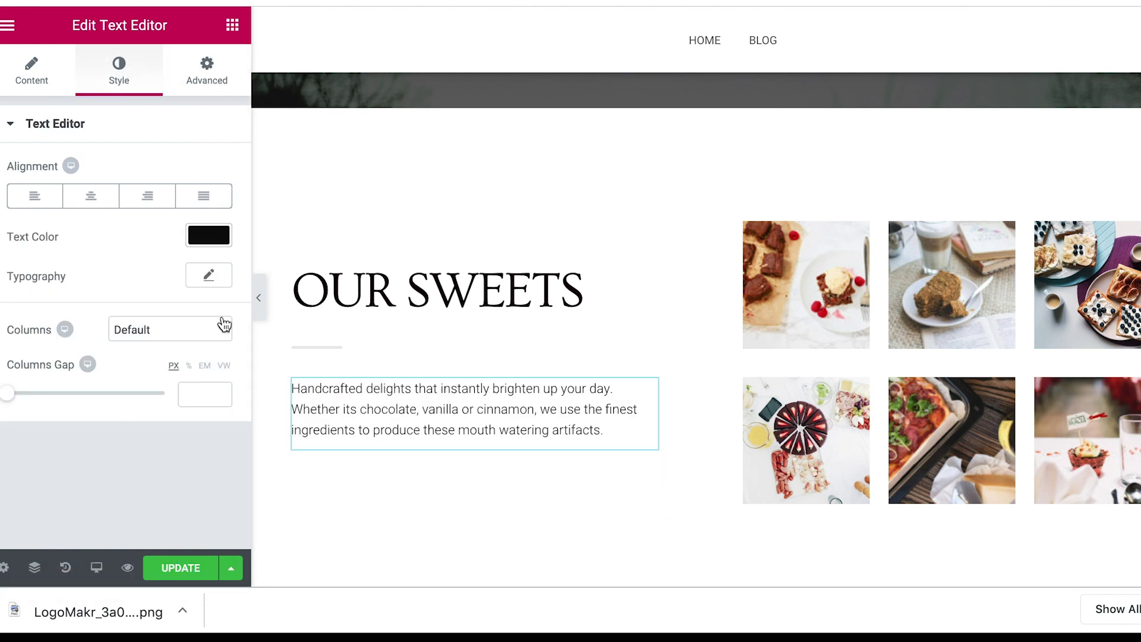
left_click(207, 284)
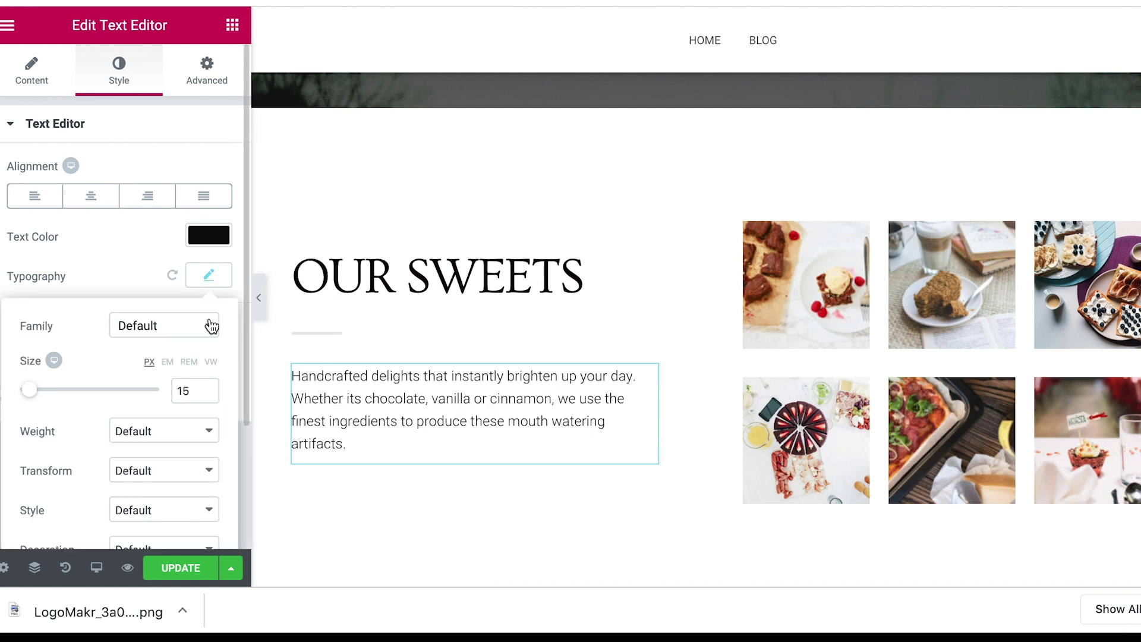
left_click(208, 338)
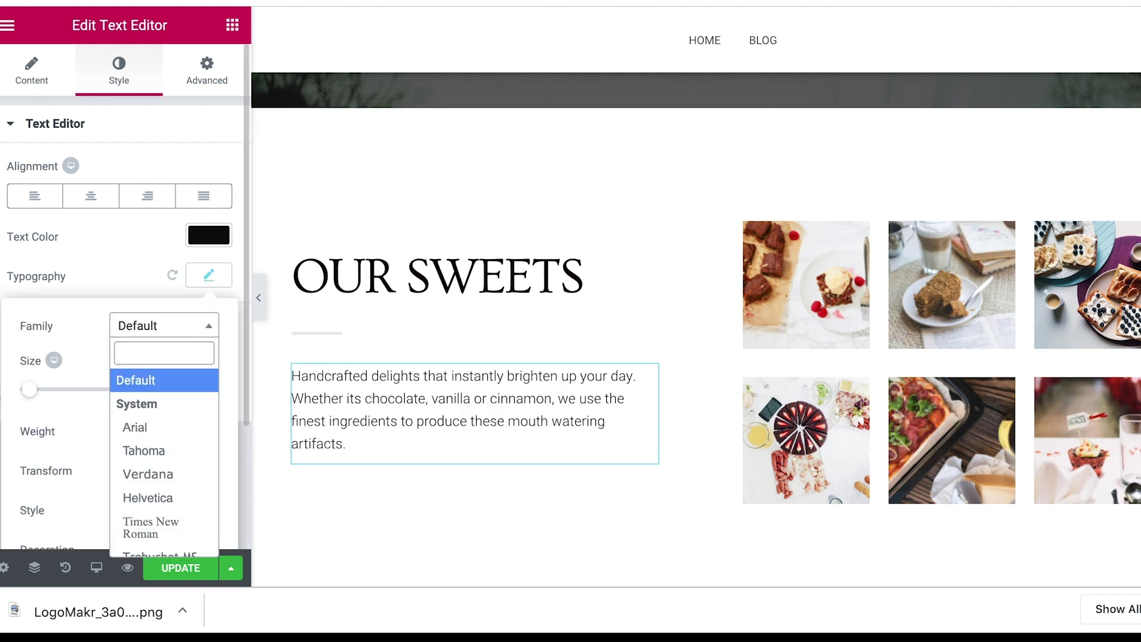
type("Ov")
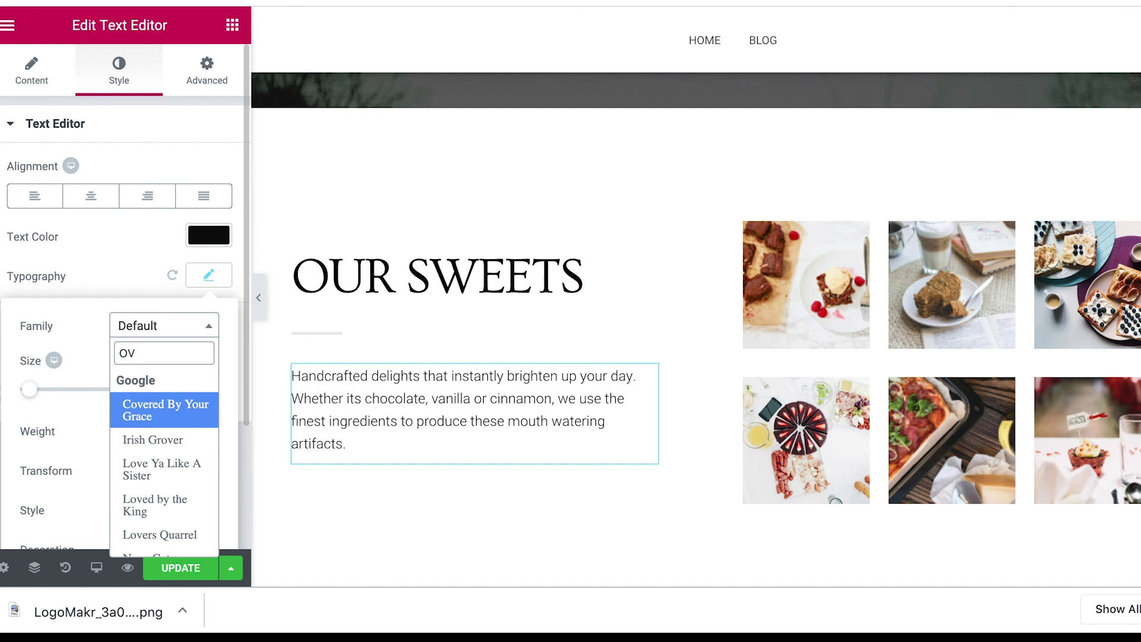
type("o")
key("Return")
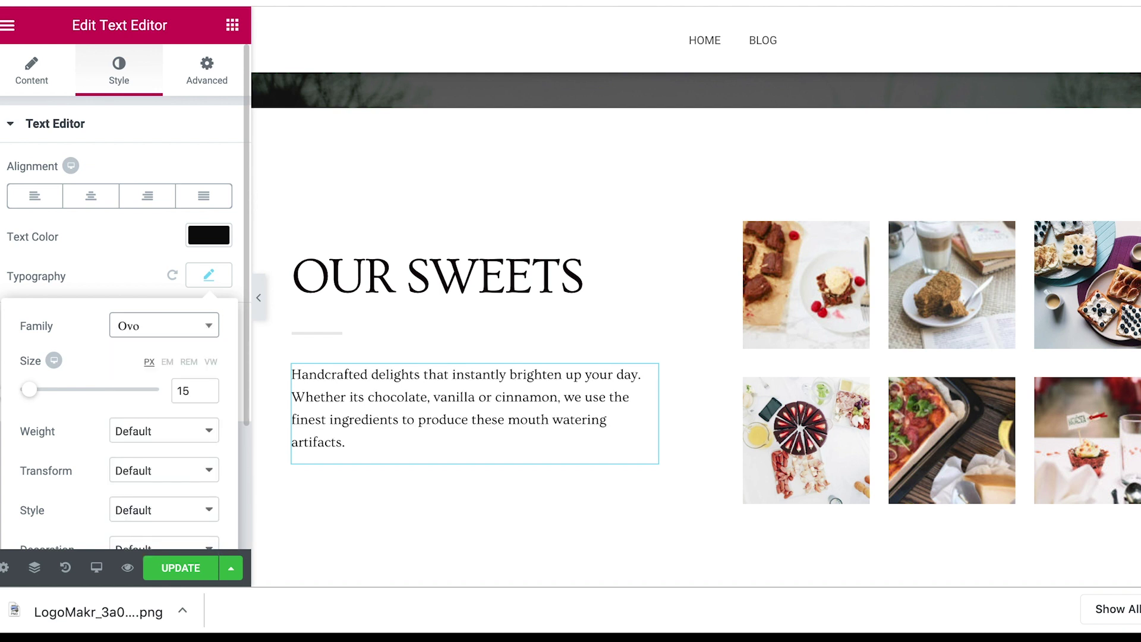
left_click(467, 434)
- Browse the Our Sweets gallery photos in the lightbox, starting from the brownie image, and close it
scroll(467, 430, "down", 1)
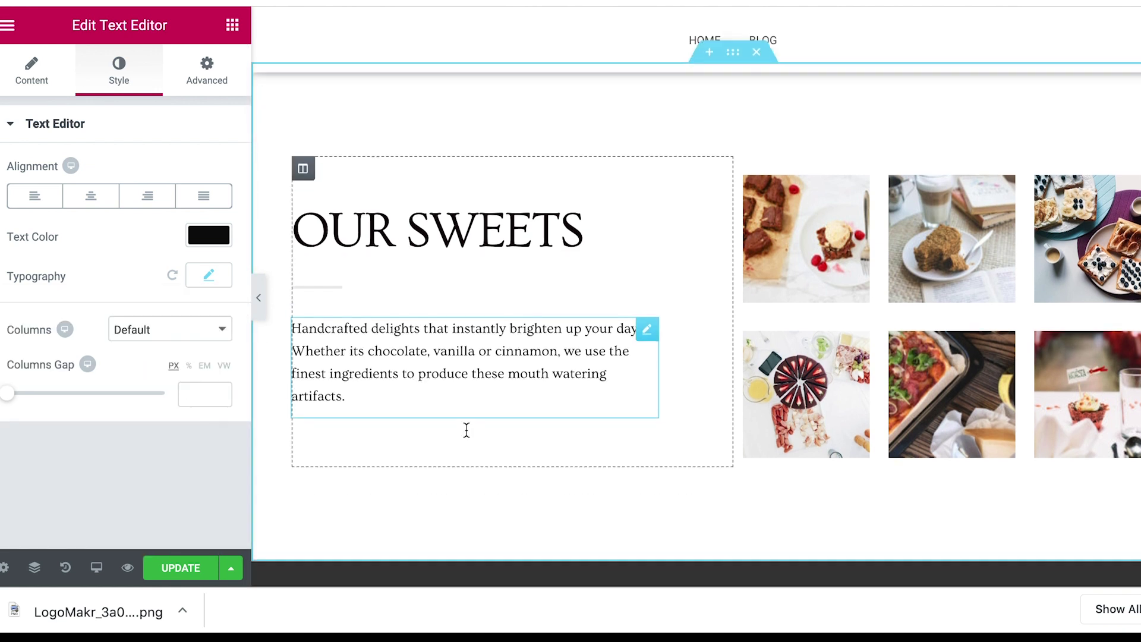
left_click(781, 233)
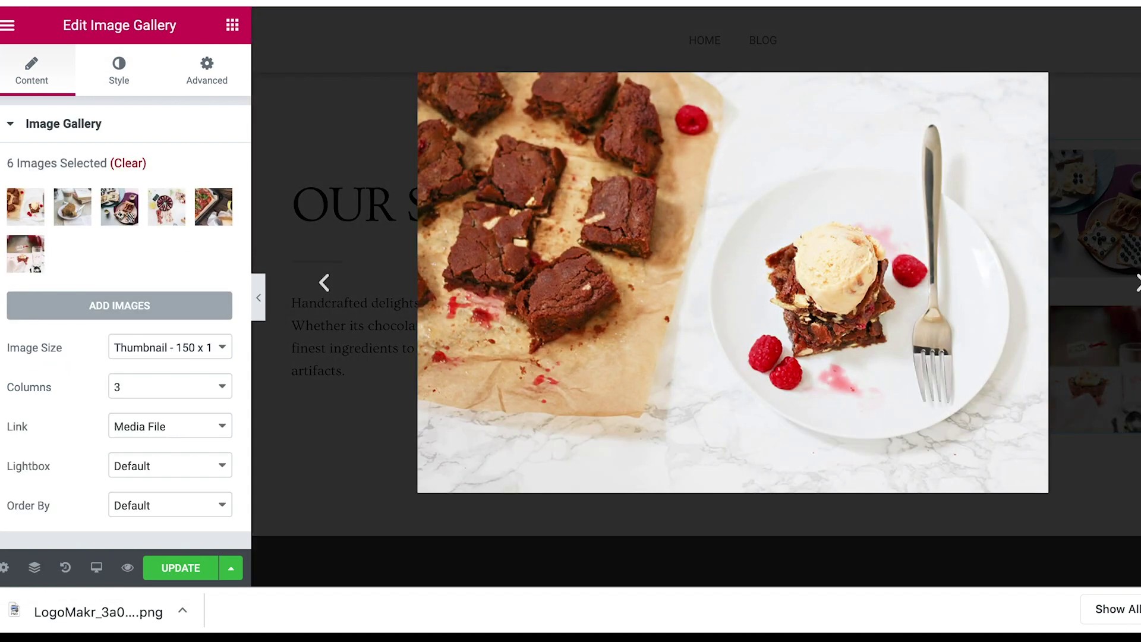
key("Right")
key("Right")
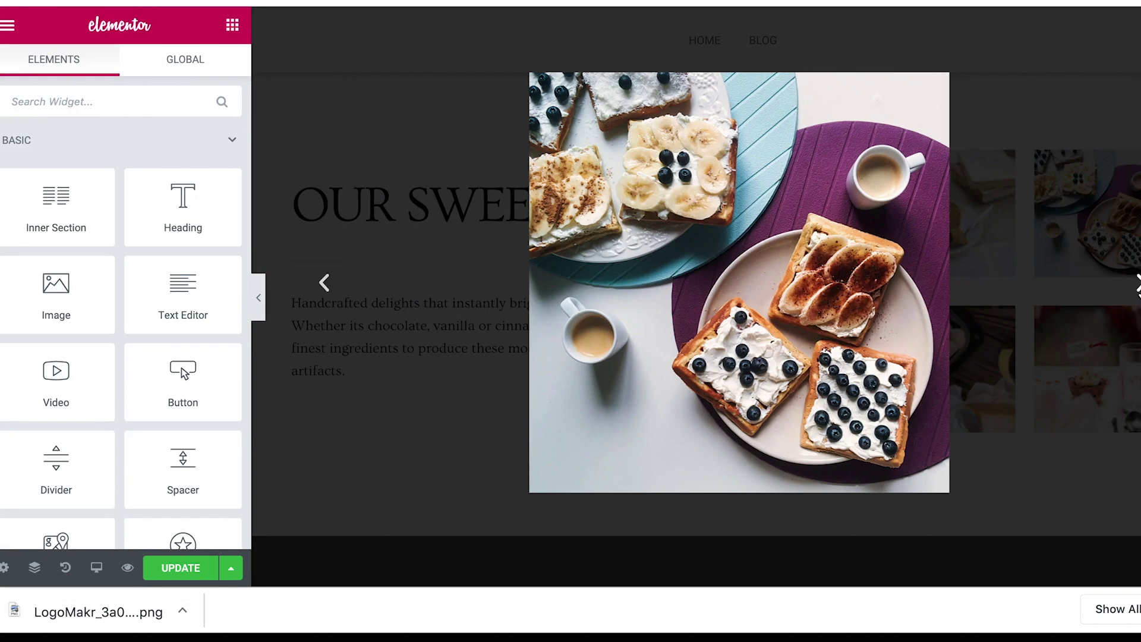
key("Right")
key("Escape")
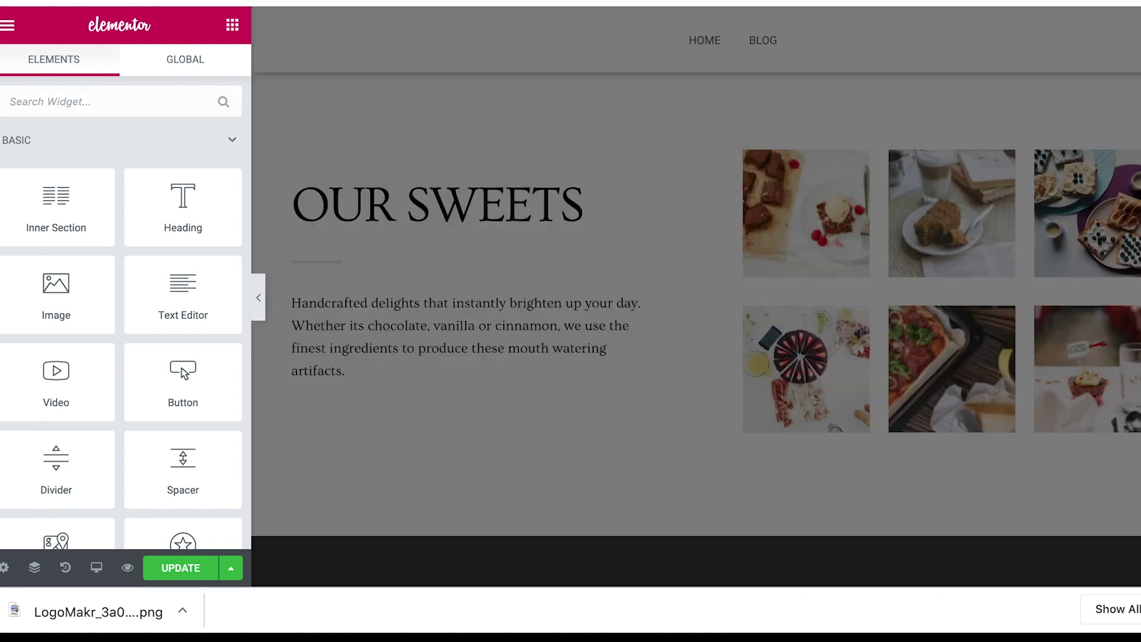
left_click(825, 202)
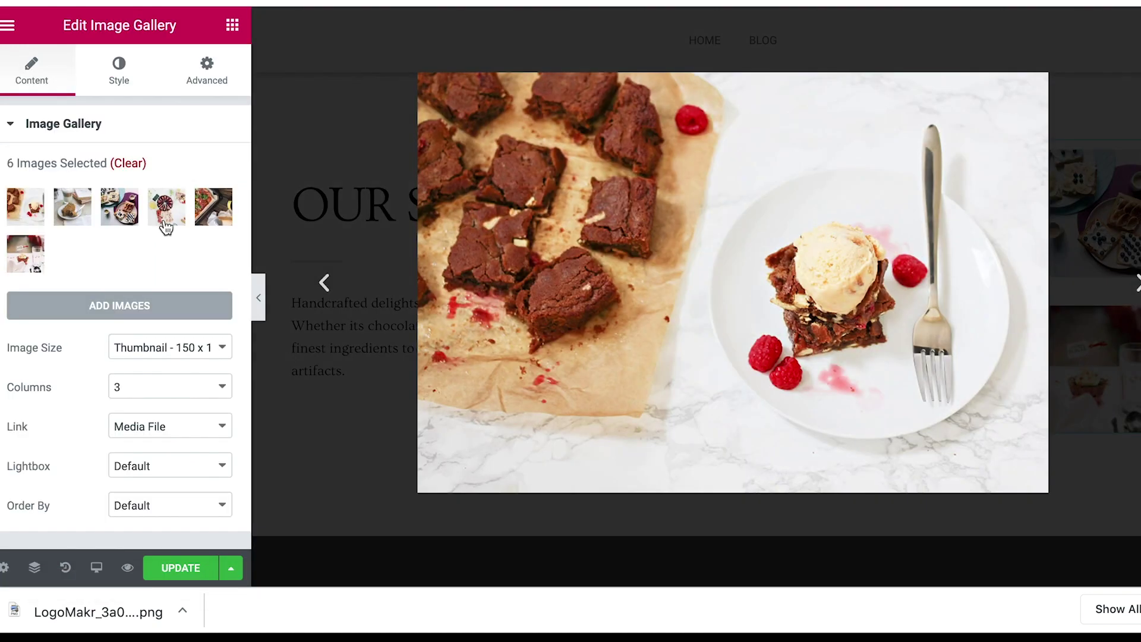
left_click(323, 284)
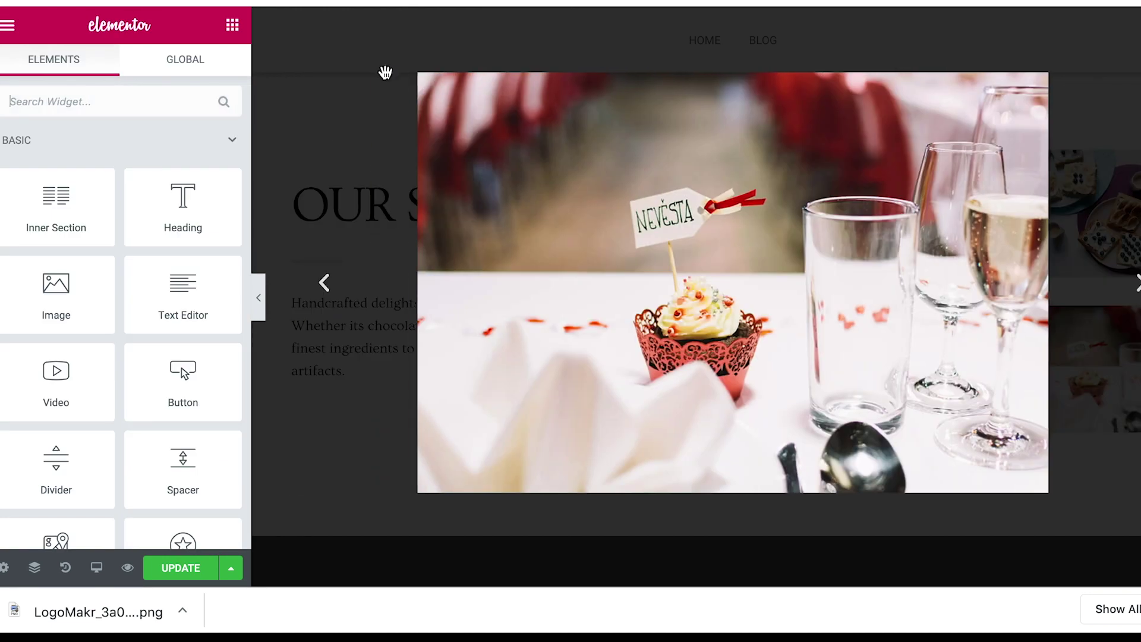
left_click(380, 47)
- Review the sections below the gallery, from the testimonial through Tasty Breakfast and Birthdays & Events to Fresh Coffee
scroll(484, 204, "down", 6)
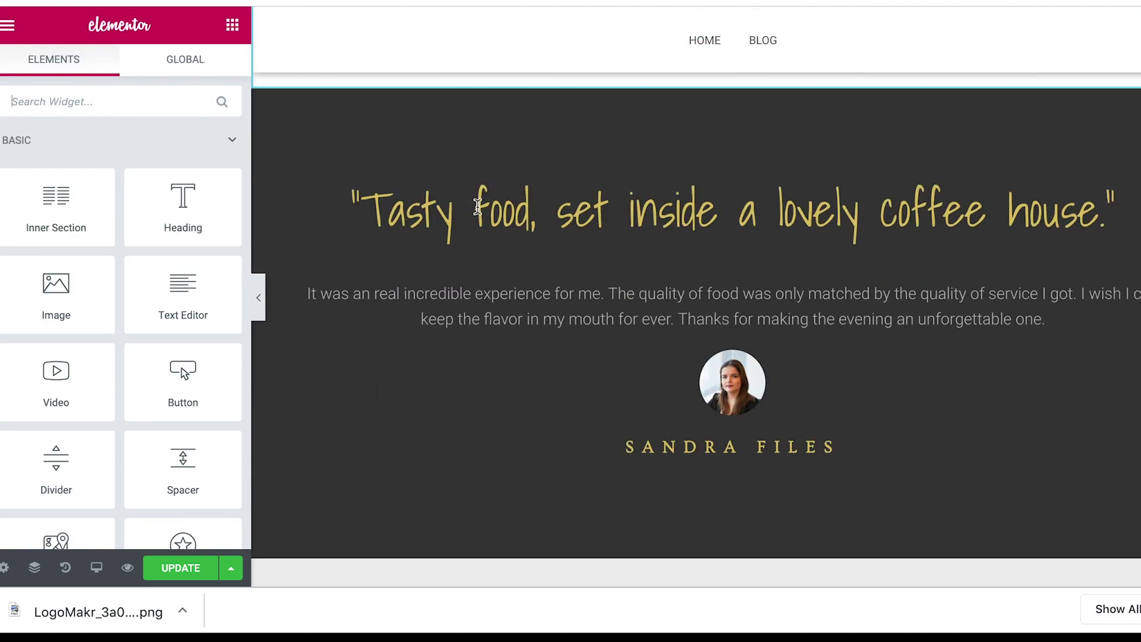
scroll(478, 206, "down", 8)
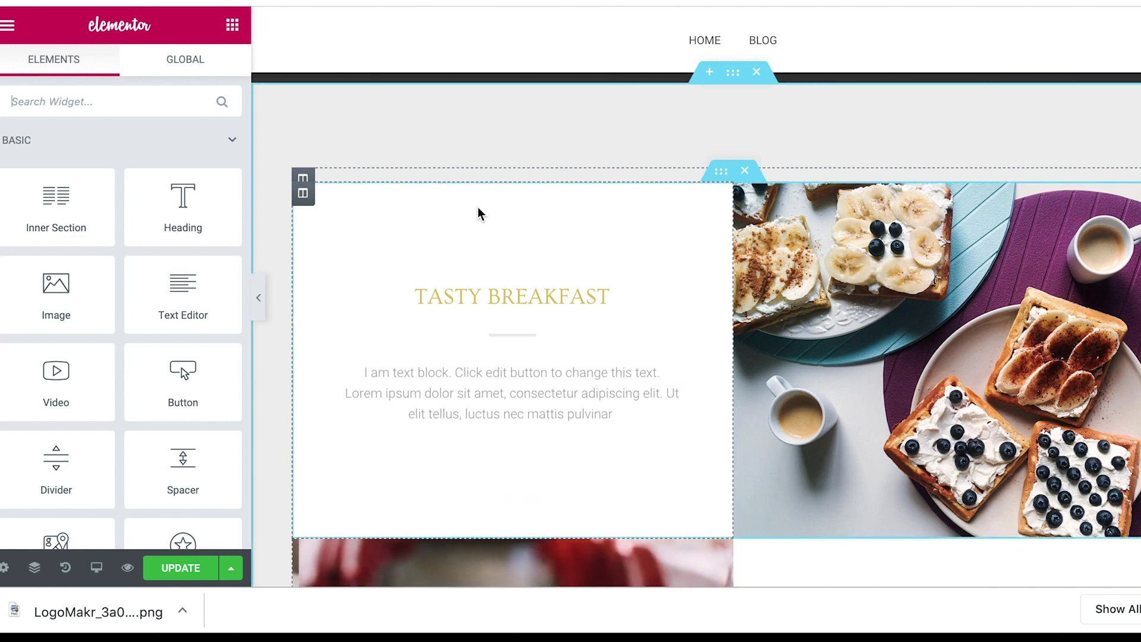
scroll(477, 207, "down", 4)
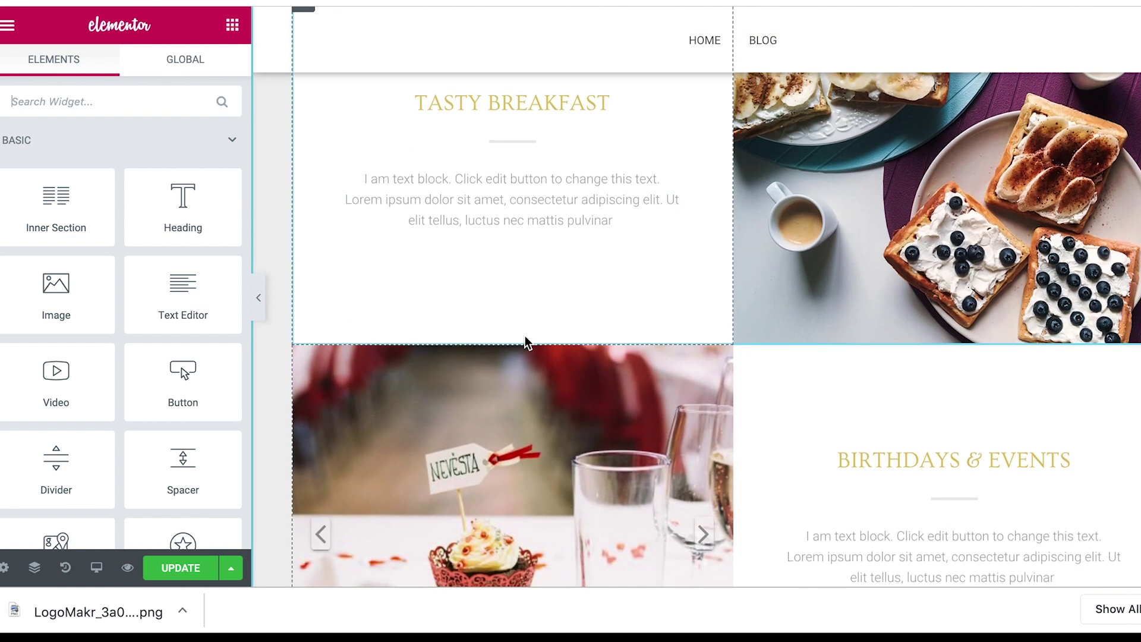
scroll(525, 337, "down", 10)
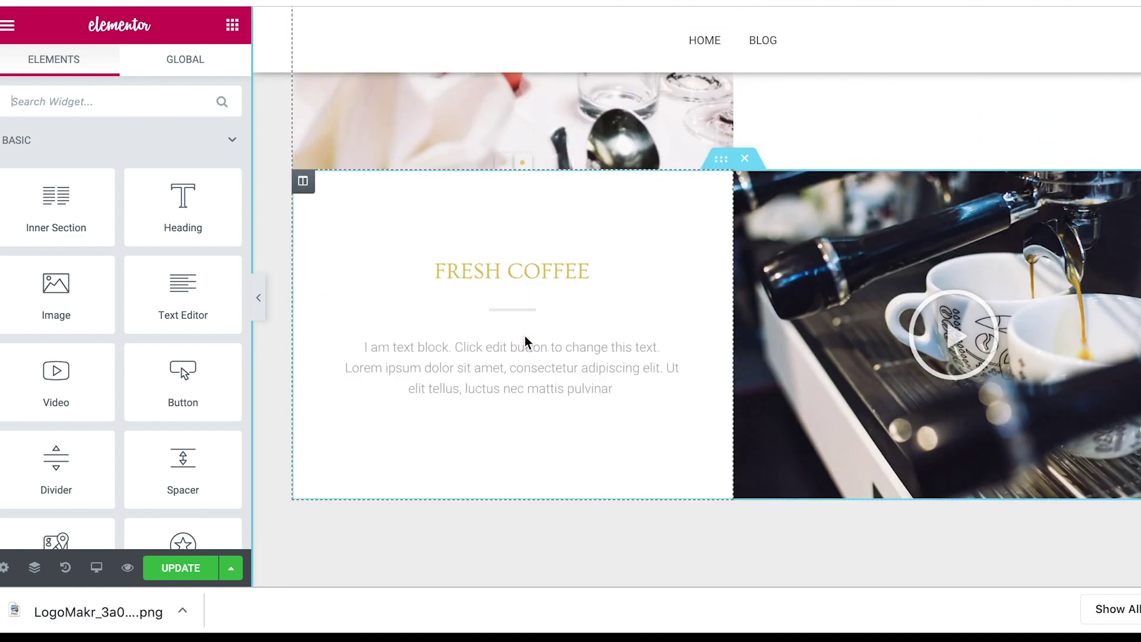
- Review the page from the sweets collection and Visit Us sections to the footer, and return to the logo banner
scroll(525, 336, "down", 5)
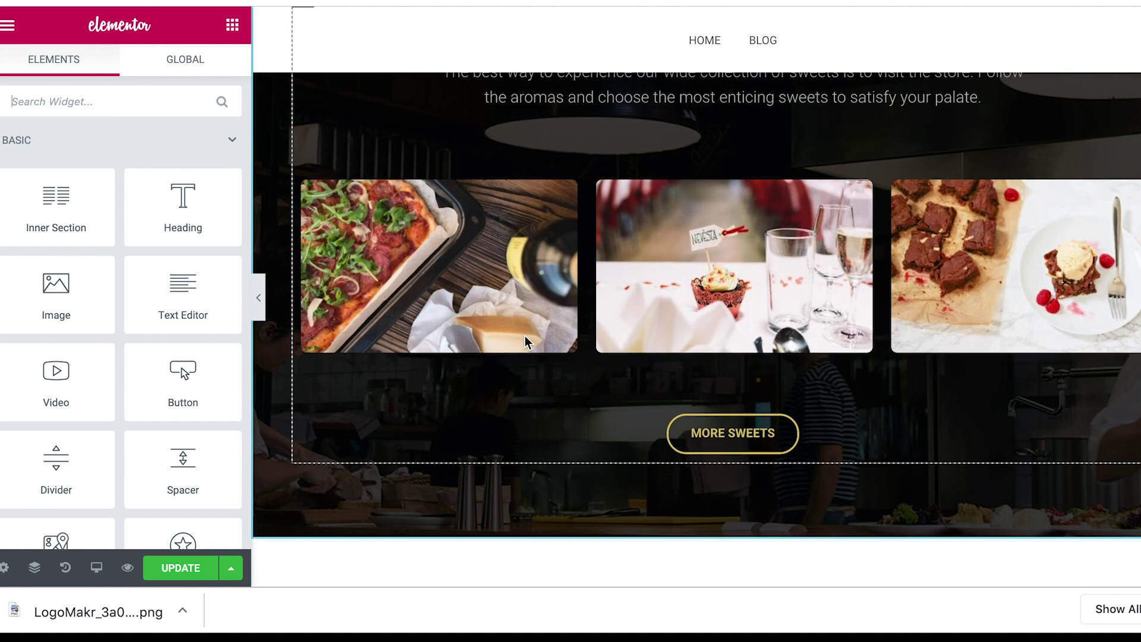
scroll(526, 336, "up", 4)
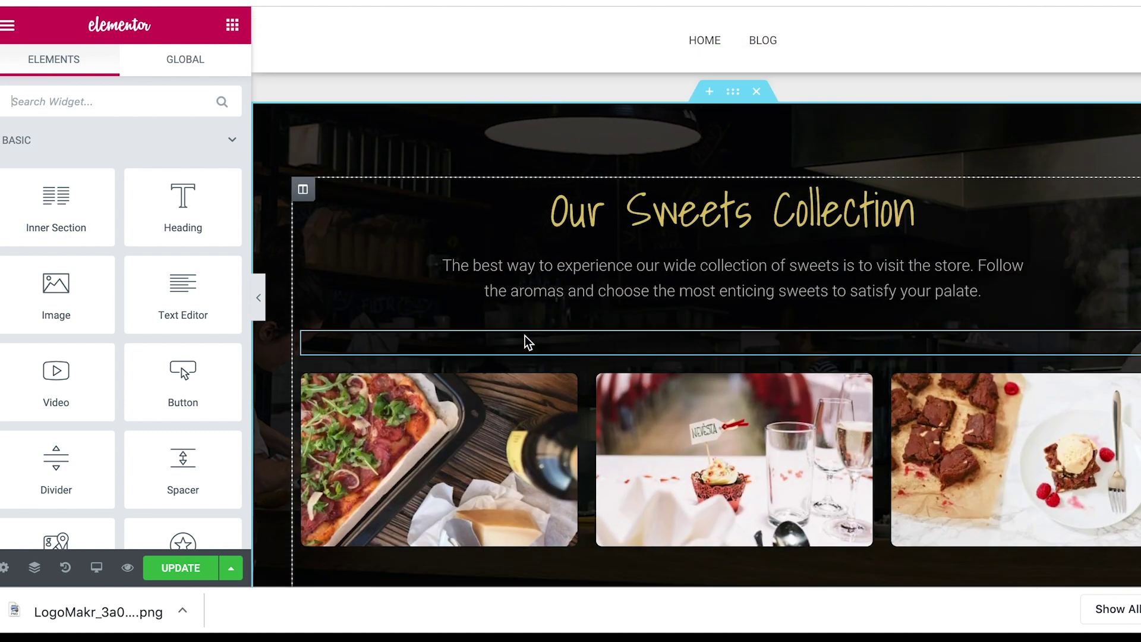
scroll(526, 337, "down", 1)
scroll(525, 337, "down", 14)
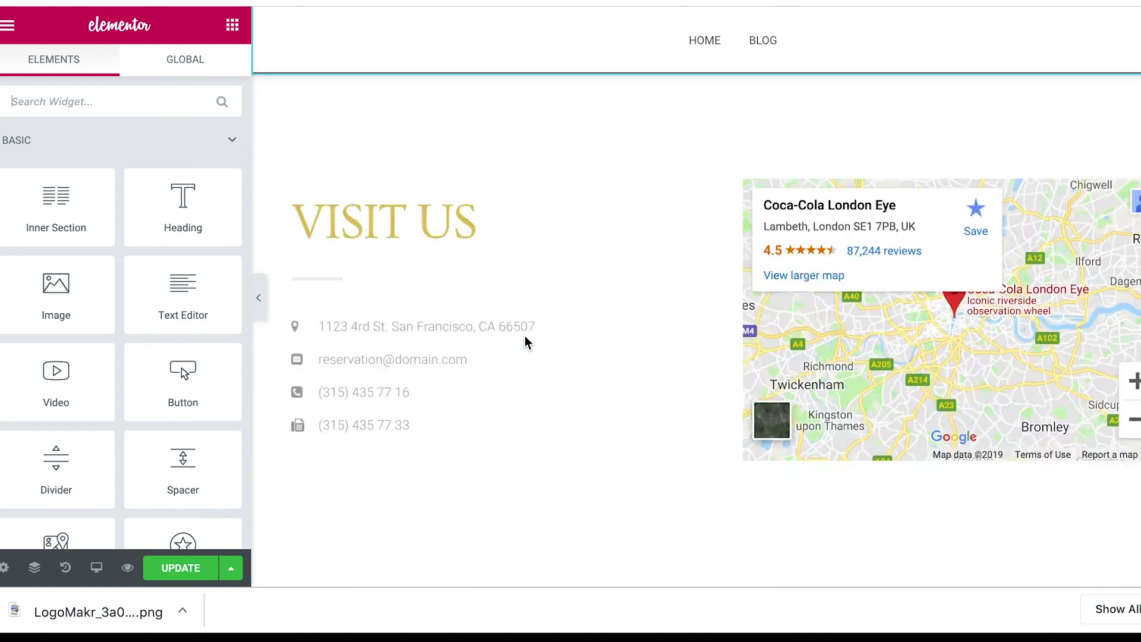
scroll(526, 336, "down", 3)
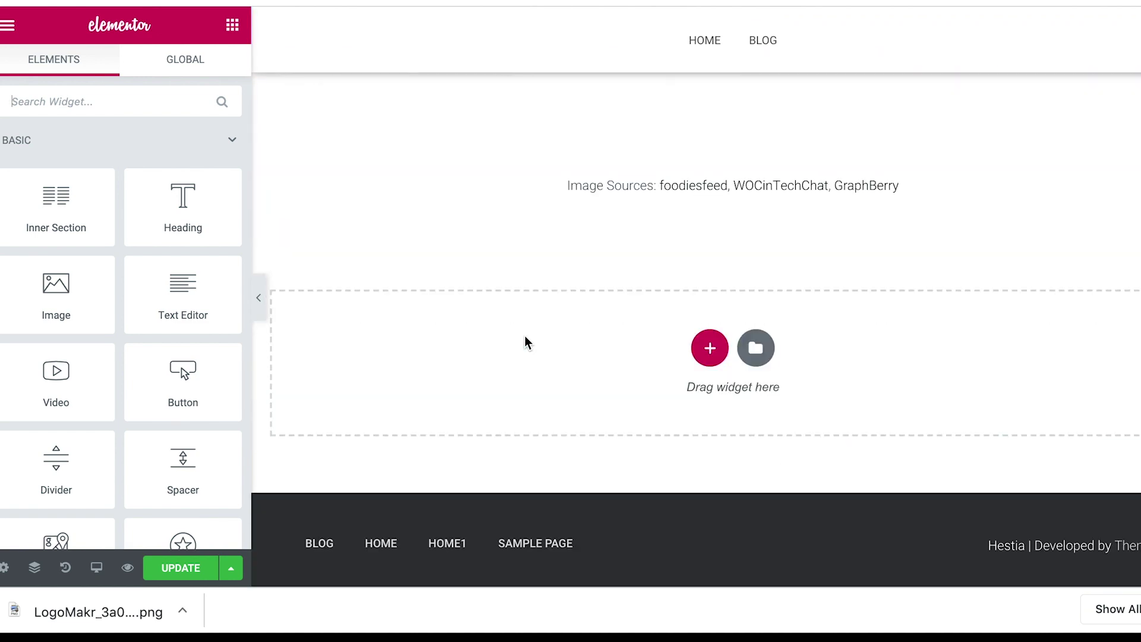
scroll(526, 339, "up", 18)
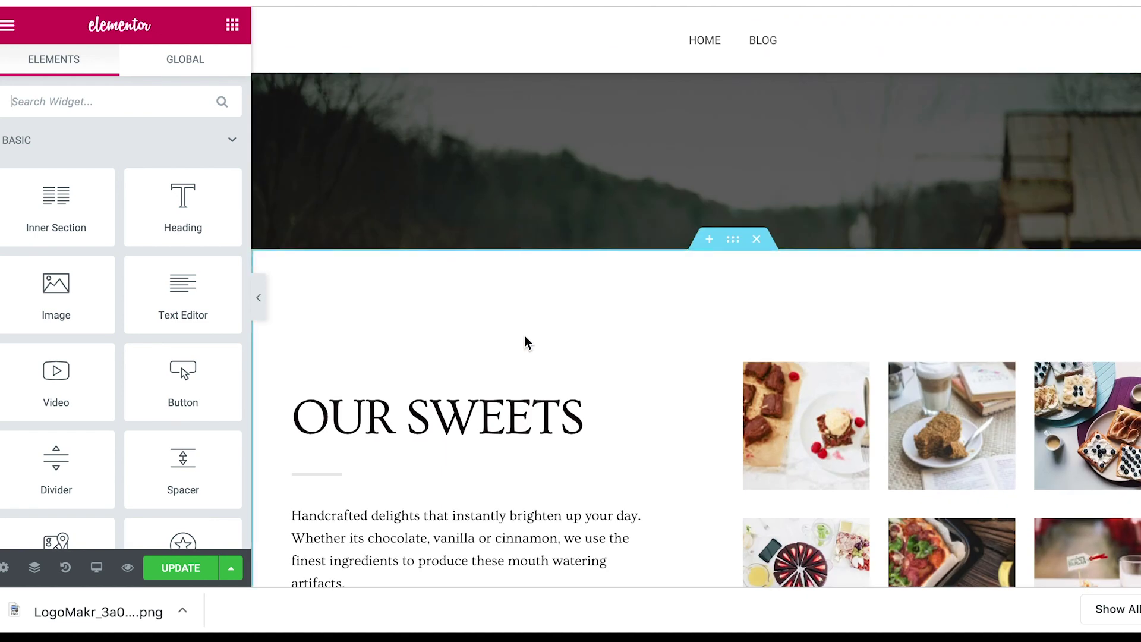
scroll(462, 187, "down", 5)
scroll(462, 187, "up", 6)
scroll(462, 187, "up", 5)
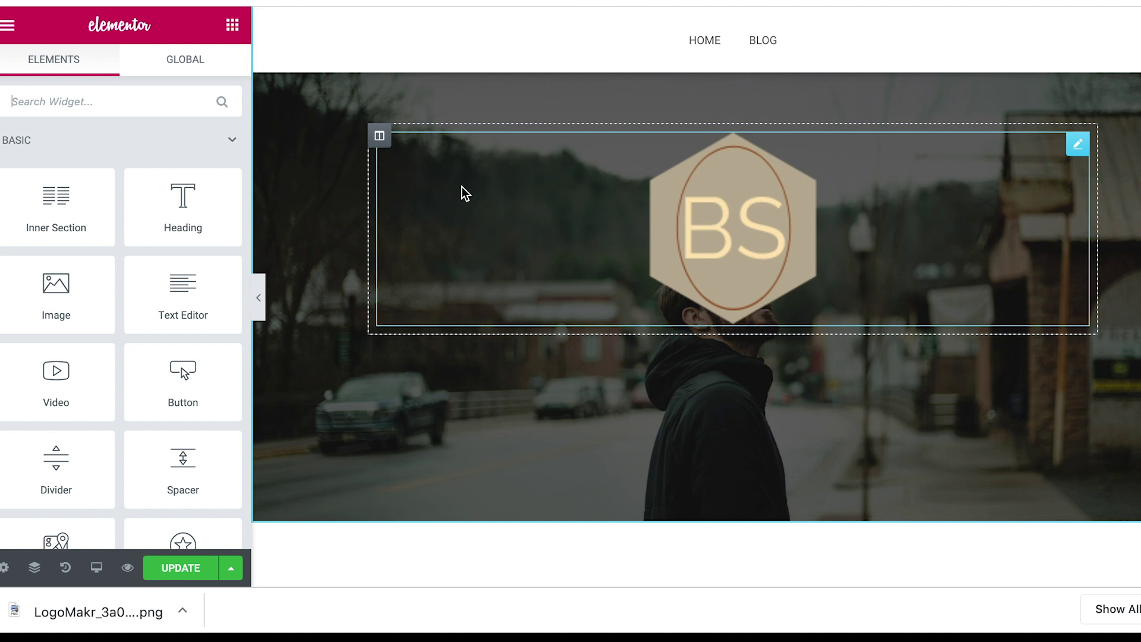
- Examine the advanced settings of the Our Sweets paragraph, expanding Custom CSS, and open the Our Sweets heading's settings
scroll(462, 187, "down", 6)
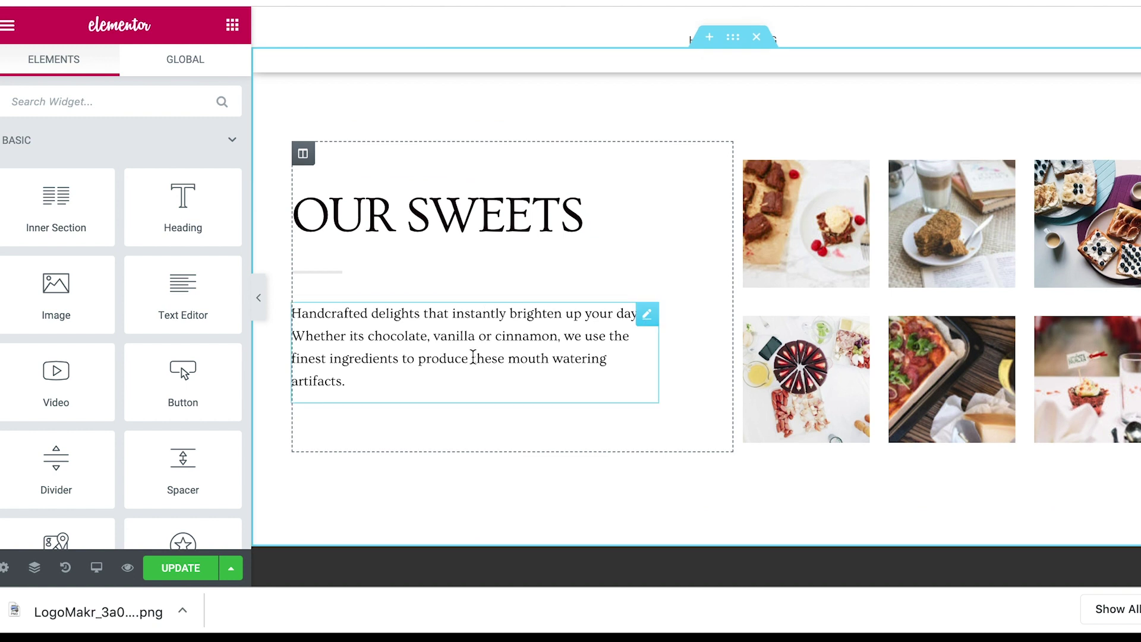
left_click(473, 356)
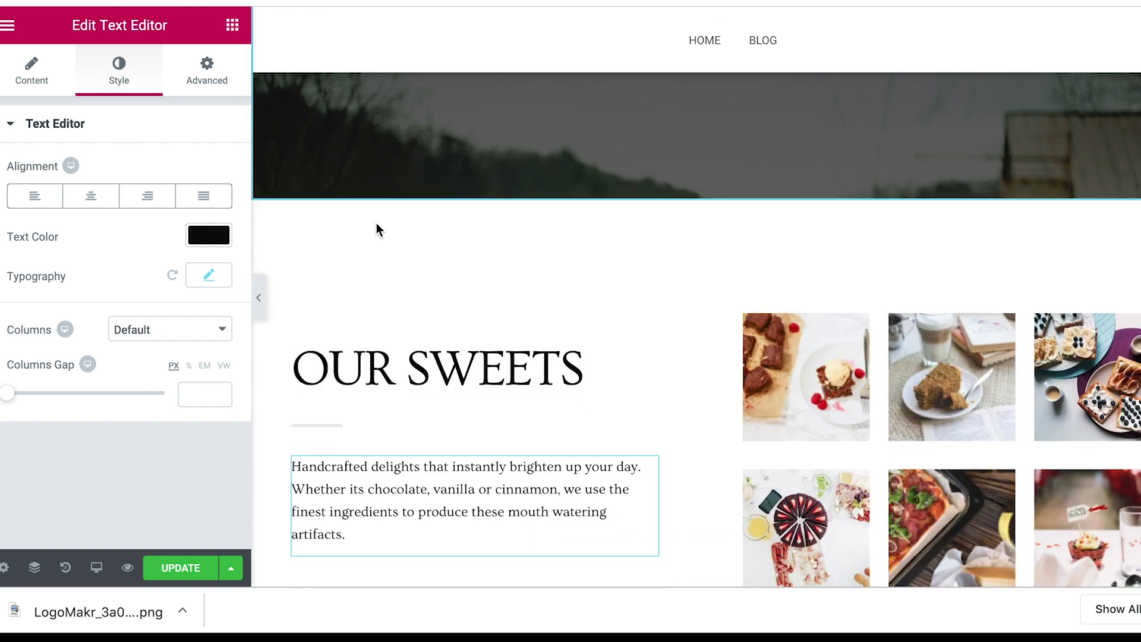
left_click(212, 89)
scroll(193, 360, "down", 2)
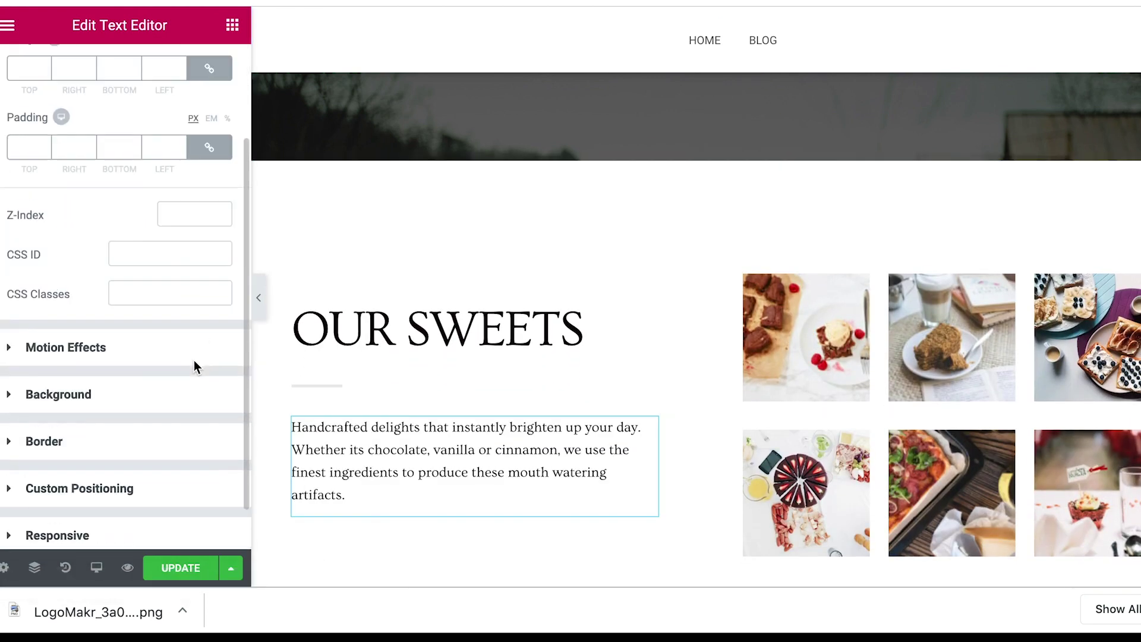
left_click(107, 514)
scroll(107, 513, "down", 4)
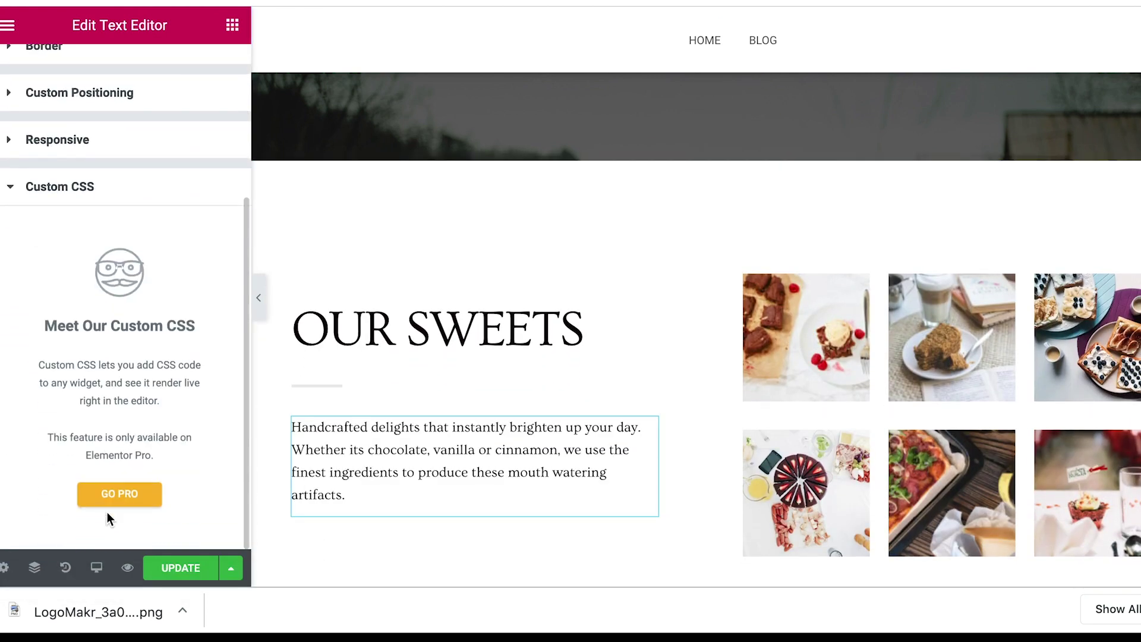
scroll(101, 307, "up", 1)
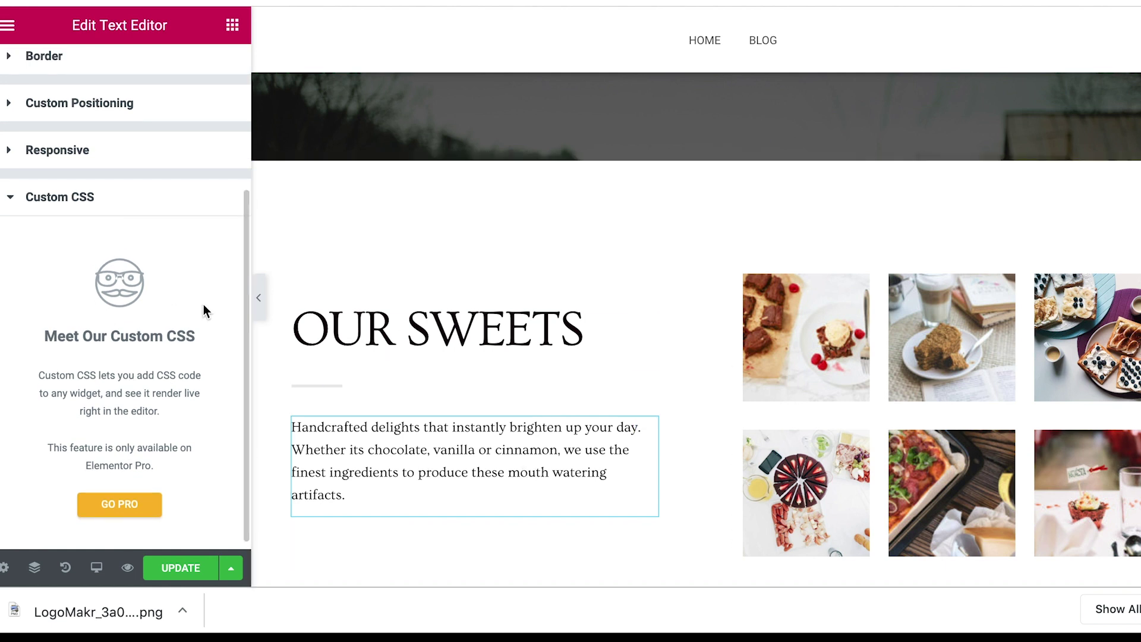
scroll(203, 304, "up", 5)
left_click(571, 330)
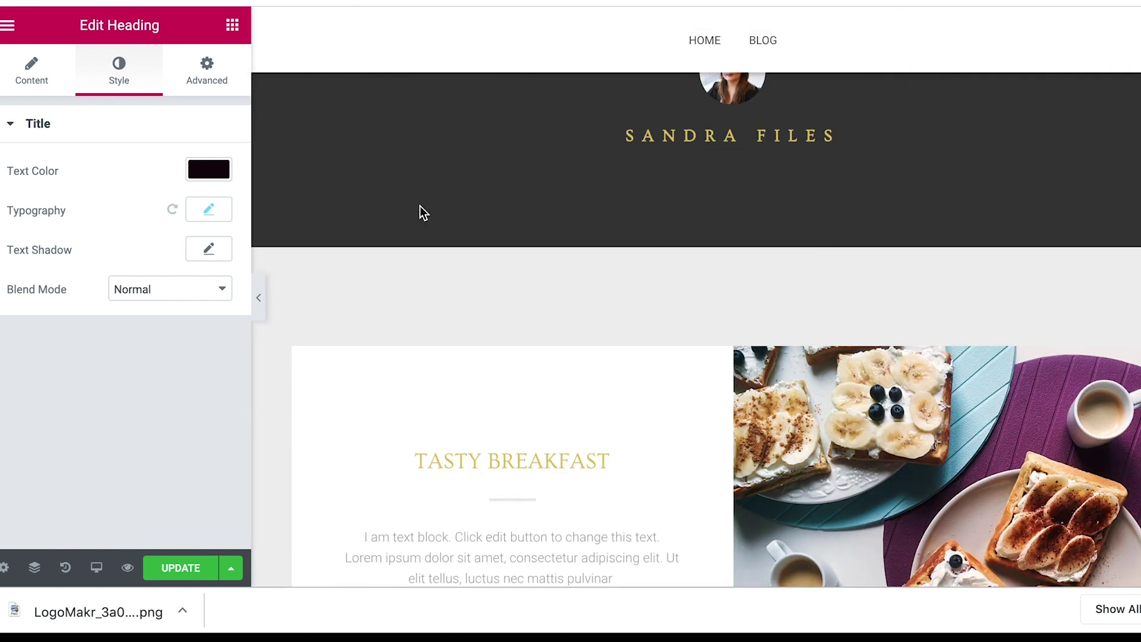
- Leave the Elementor editor and return to the HOME1 page in the WordPress editor, discarding unsaved changes
scroll(419, 206, "down", 10)
scroll(420, 205, "down", 10)
scroll(419, 212, "down", 10)
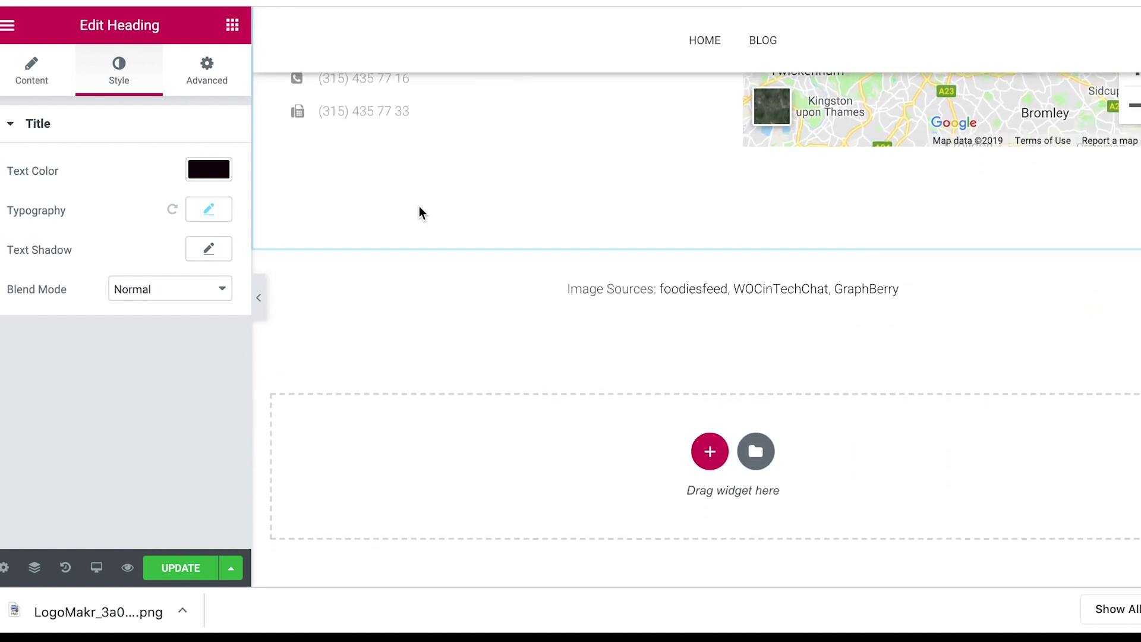
scroll(419, 209, "left", 5)
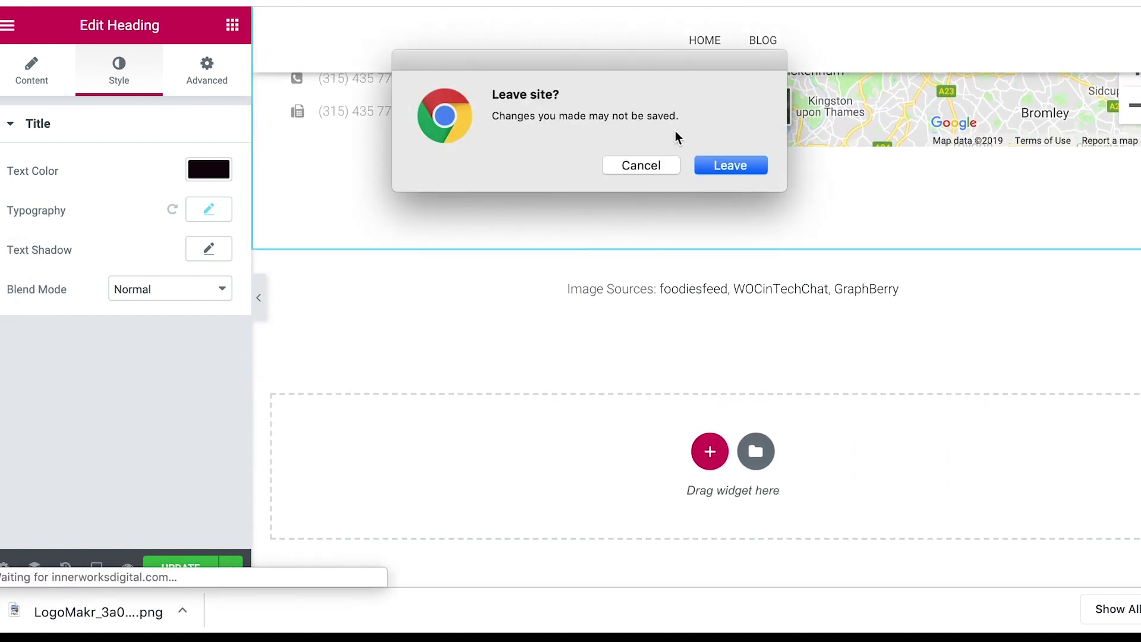
left_click(722, 167)
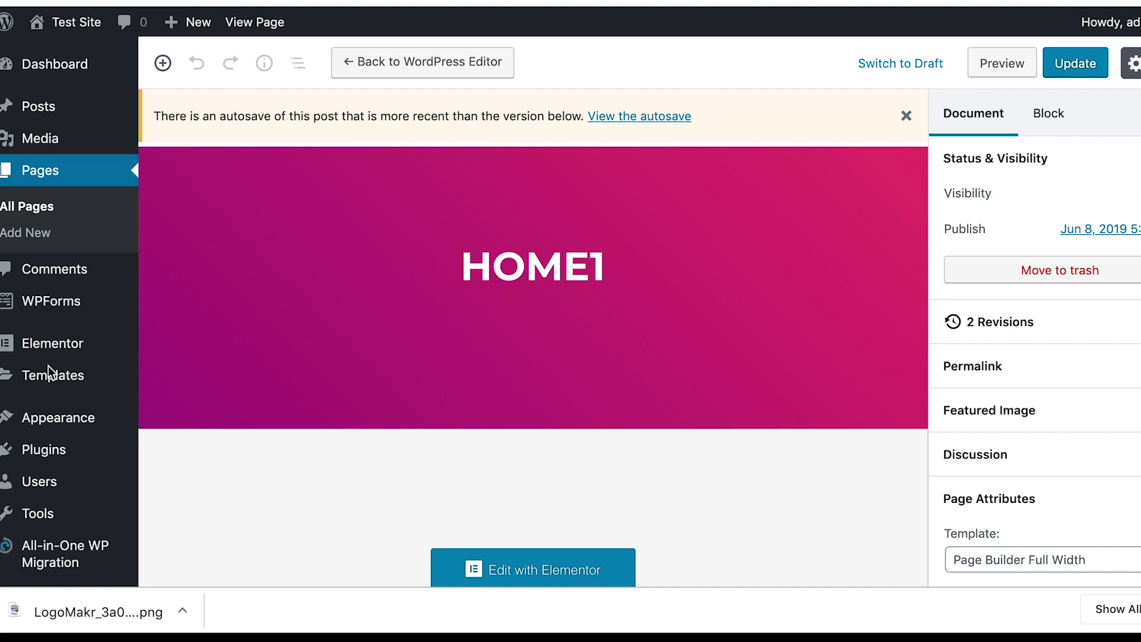
- Open the list of installed plugins and look through its entries, from Akismet Anti-Spam to WPForms Lite
left_click(24, 456)
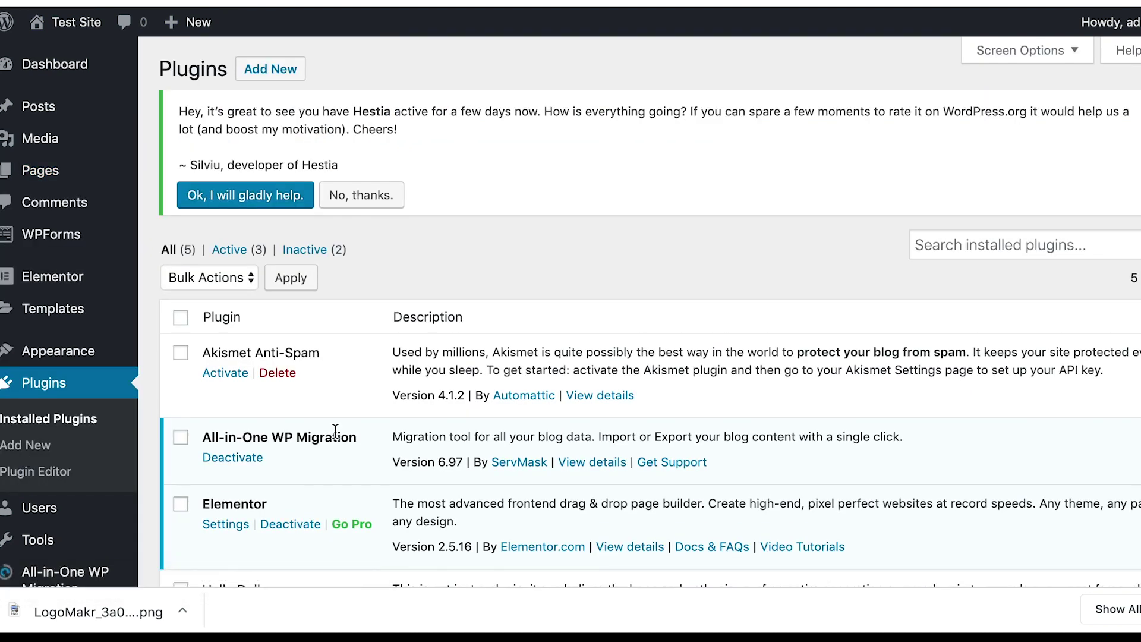
scroll(335, 430, "down", 10)
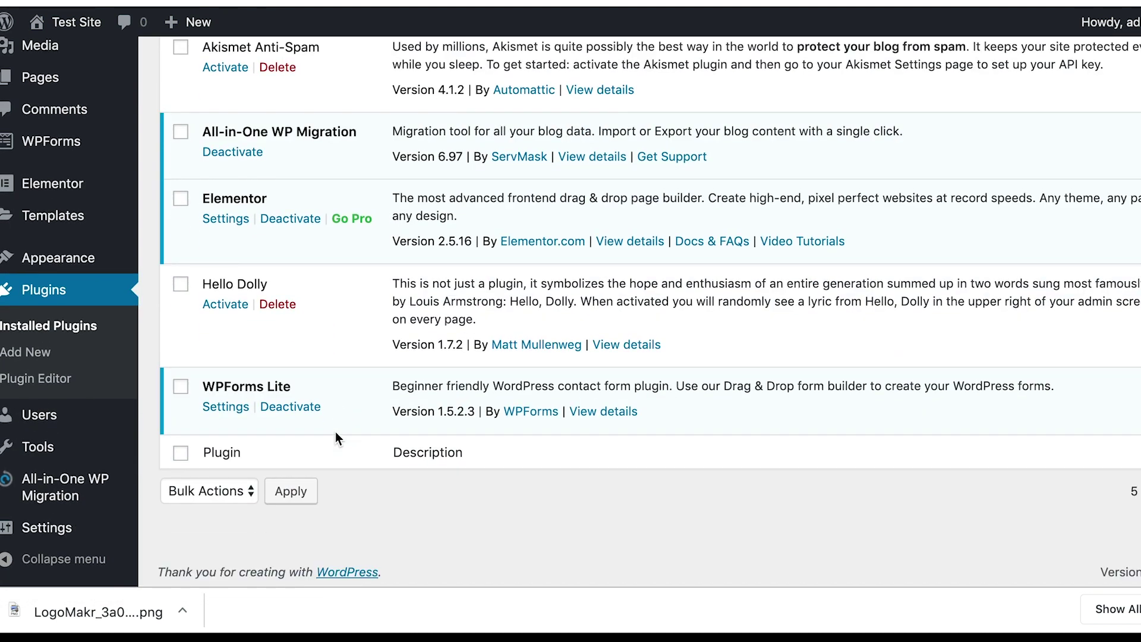
scroll(335, 432, "up", 2)
scroll(335, 433, "up", 3)
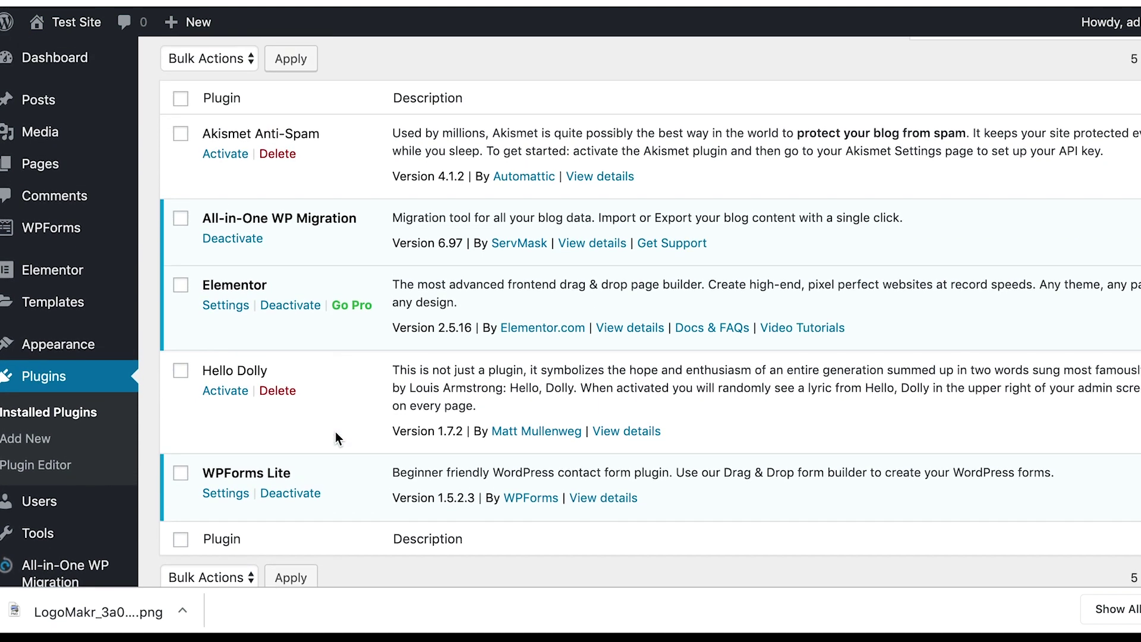
scroll(335, 432, "up", 5)
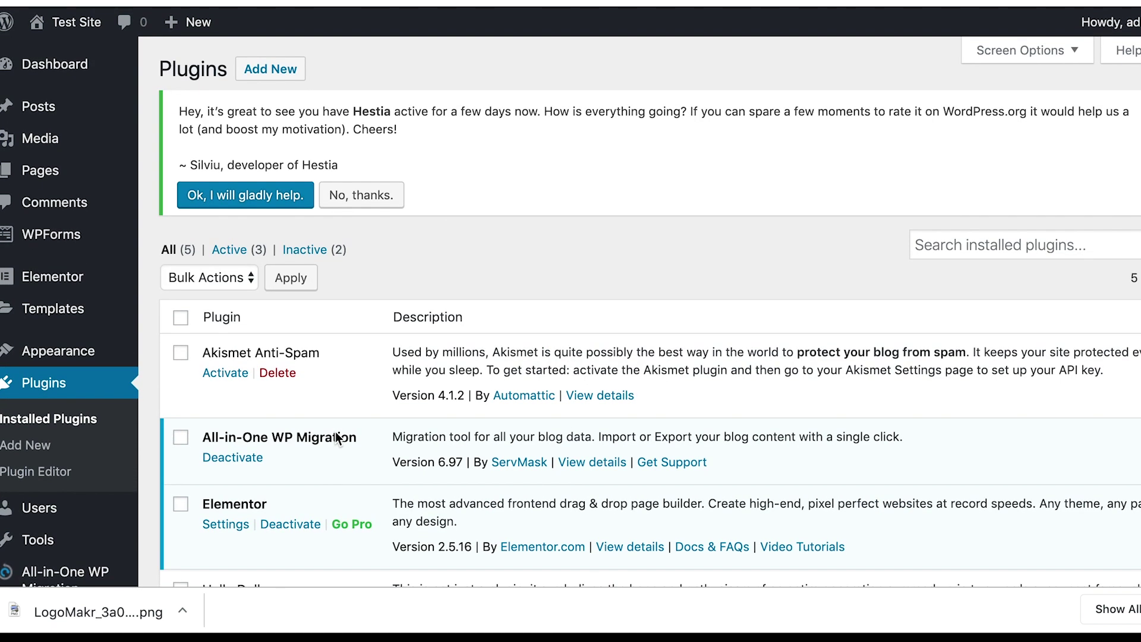